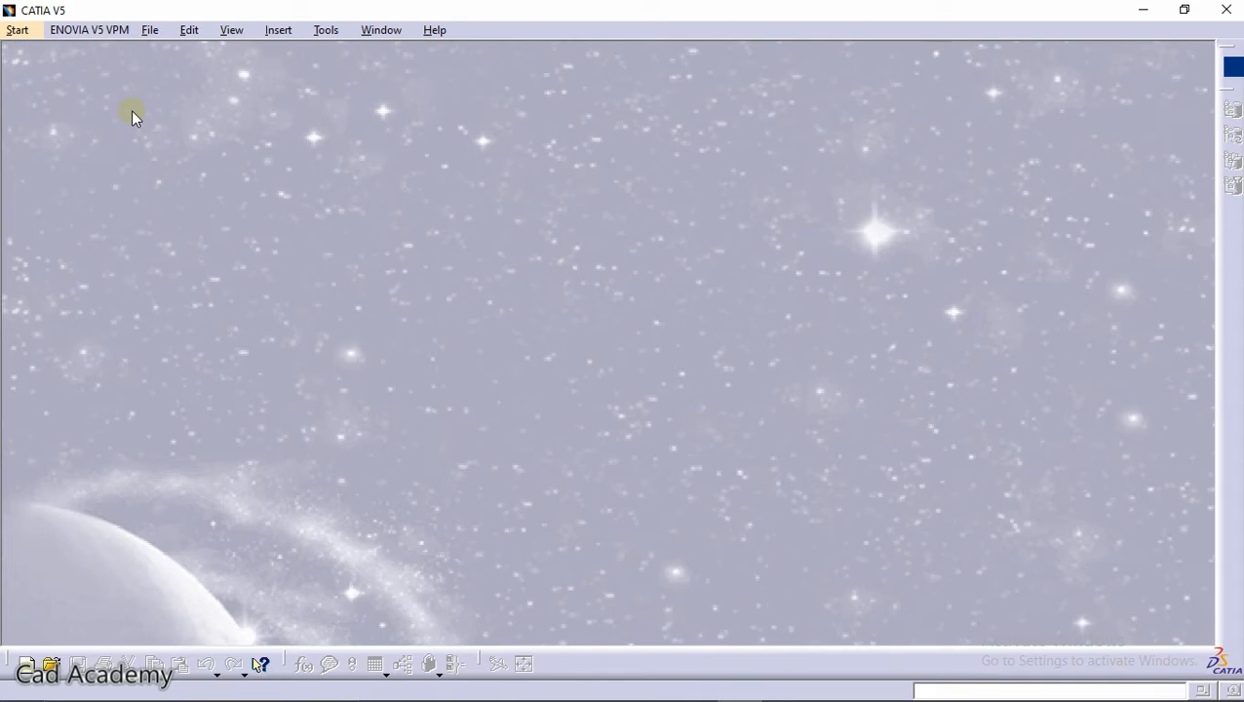
Open the DMU Kinematics workbench, look over the available kinematic joint tools, and close the empty product
left_click(27, 32)
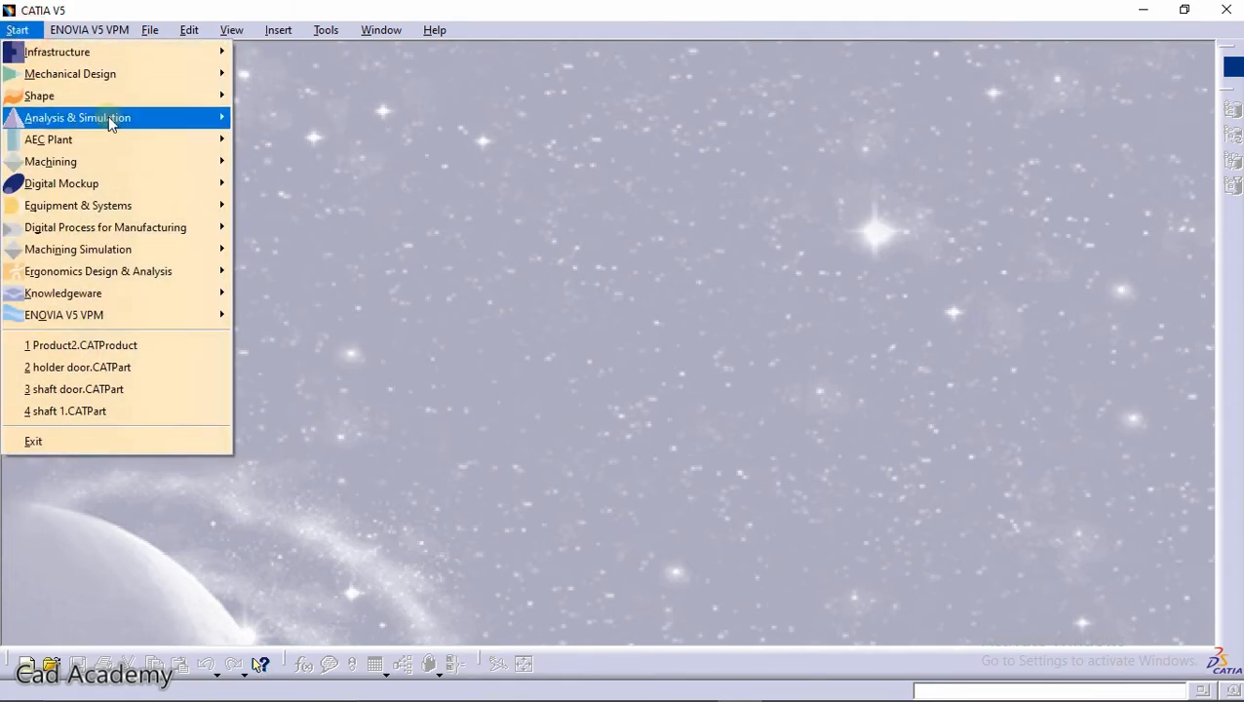
left_click(131, 177)
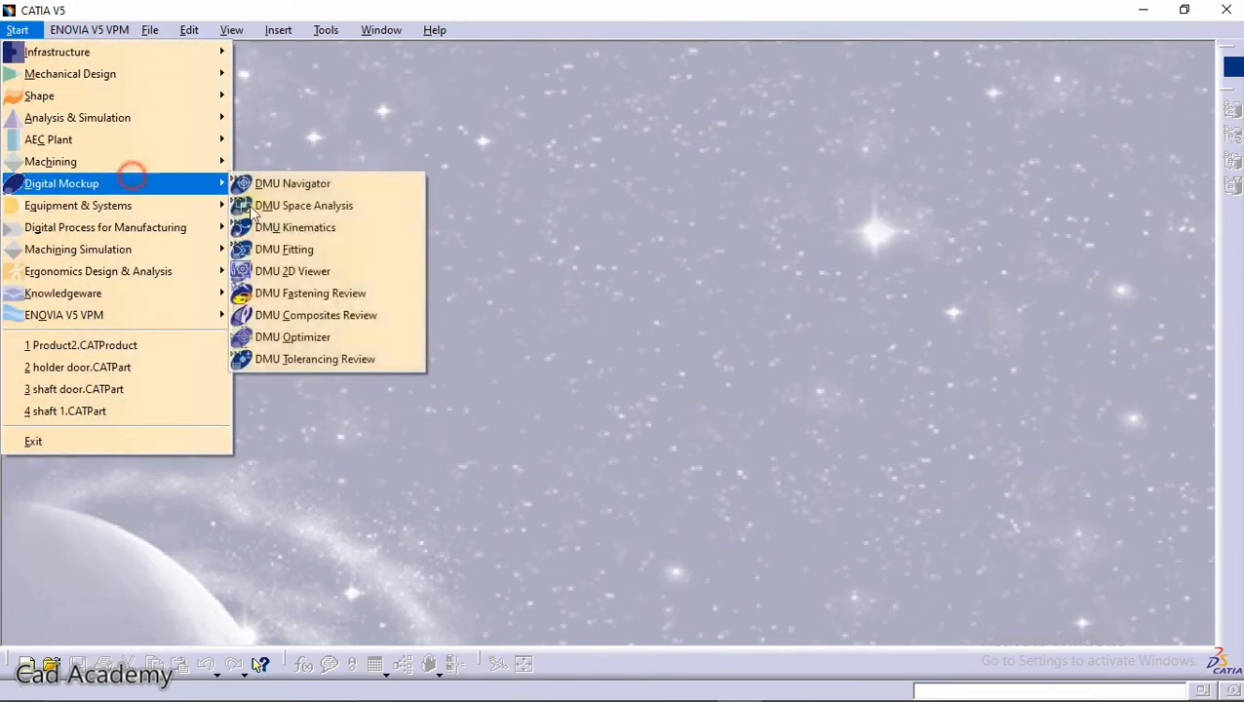
left_click(400, 232)
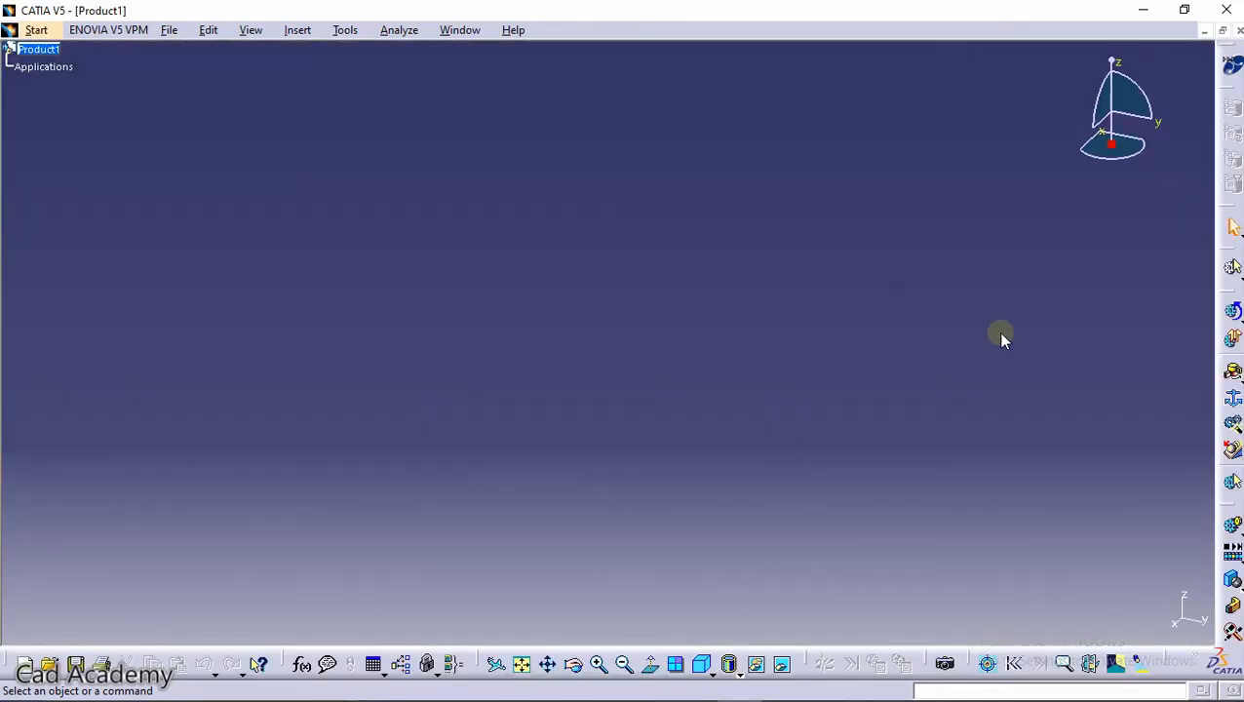
left_click(1234, 377)
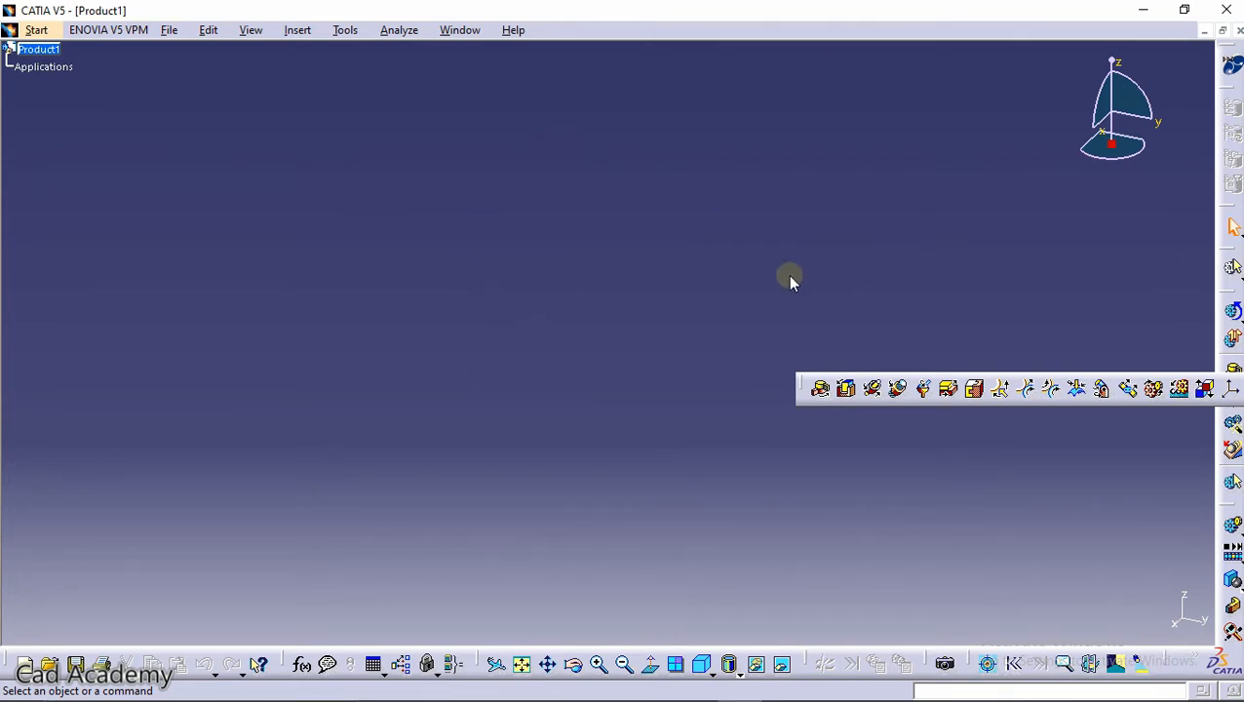
left_click(671, 219)
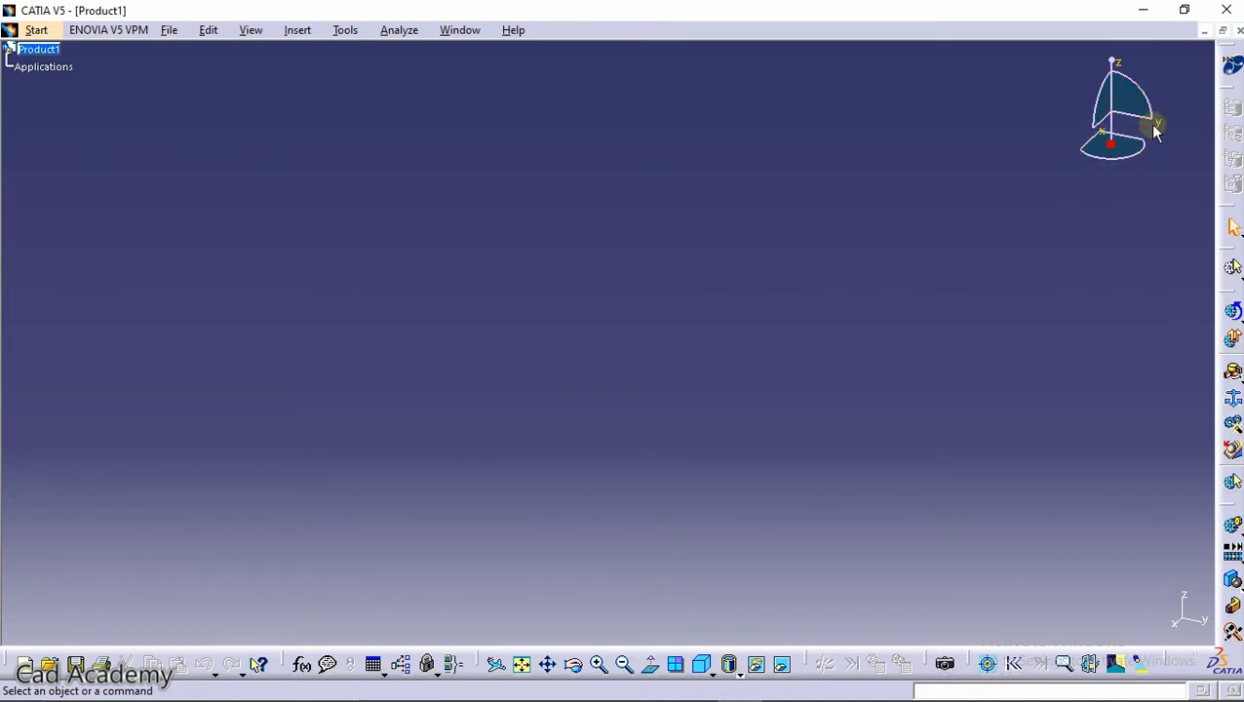
left_click(1237, 31)
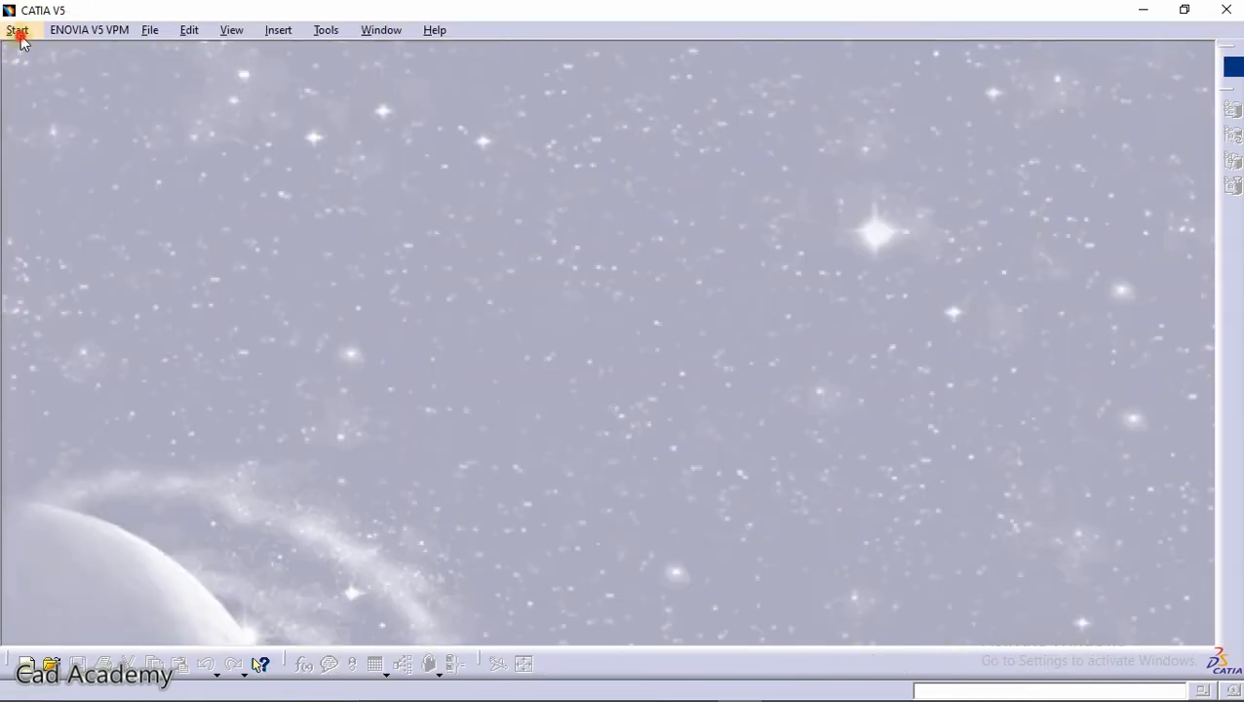
Create a new Part Design part named door shaft with hybrid design enabled
left_click(17, 30)
mouse_move(126, 72)
left_click(313, 81)
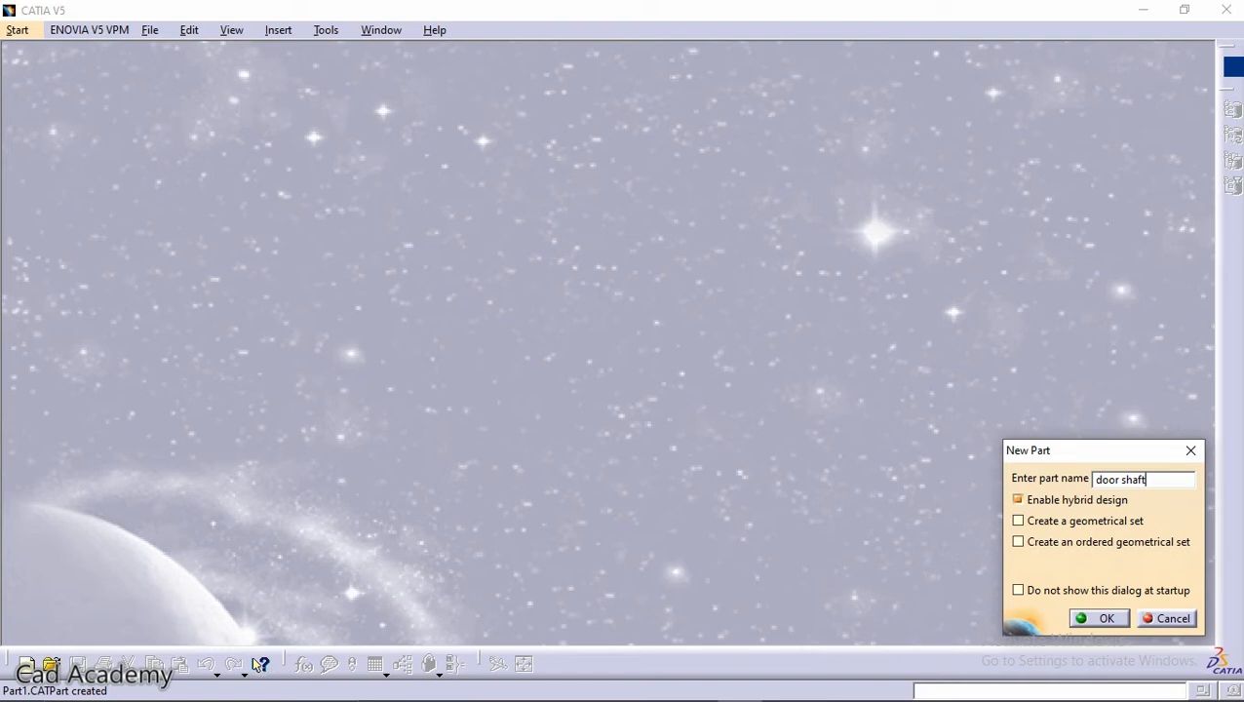
left_click(1104, 618)
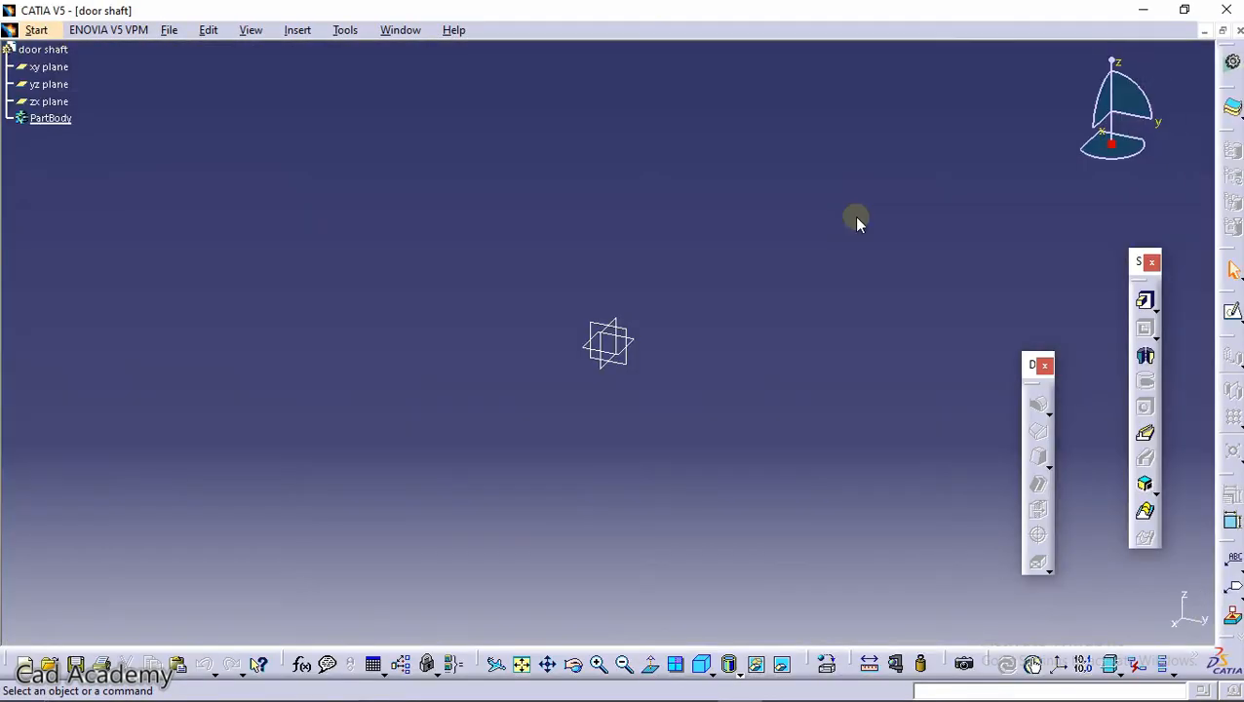
Sketch a circle about 66 mm in diameter centred on the origin of the yz plane
left_click(1231, 312)
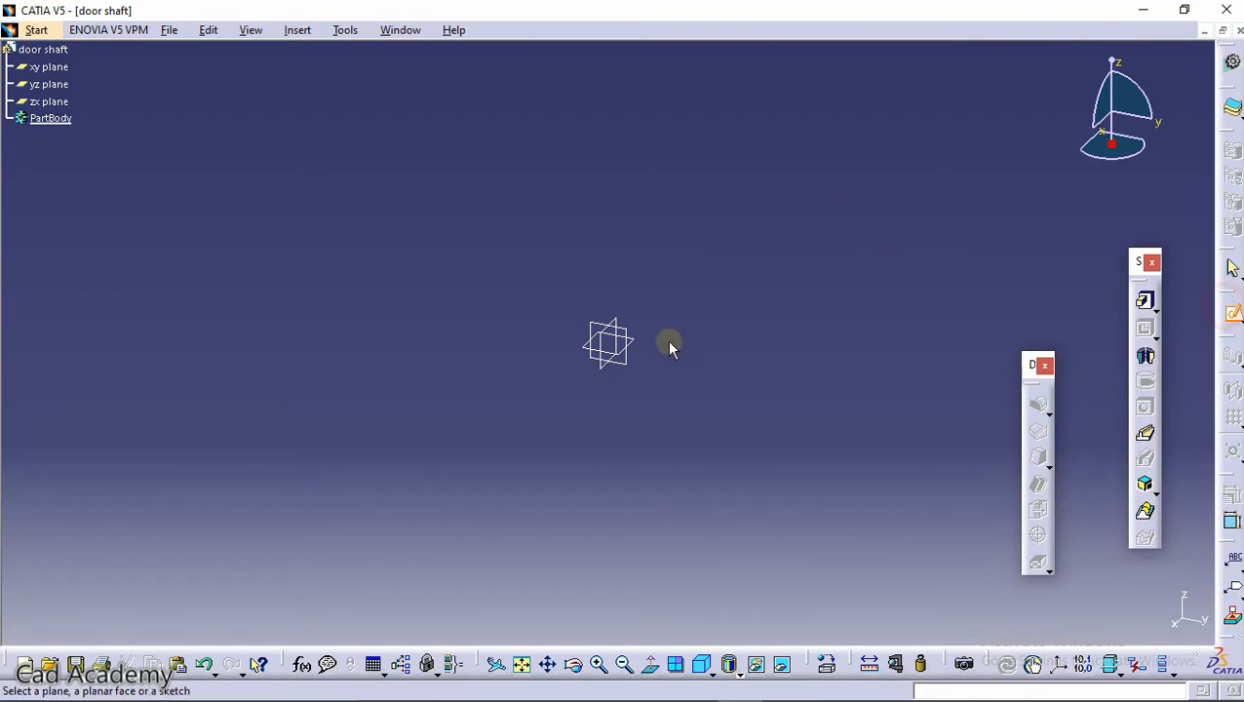
left_click(625, 334)
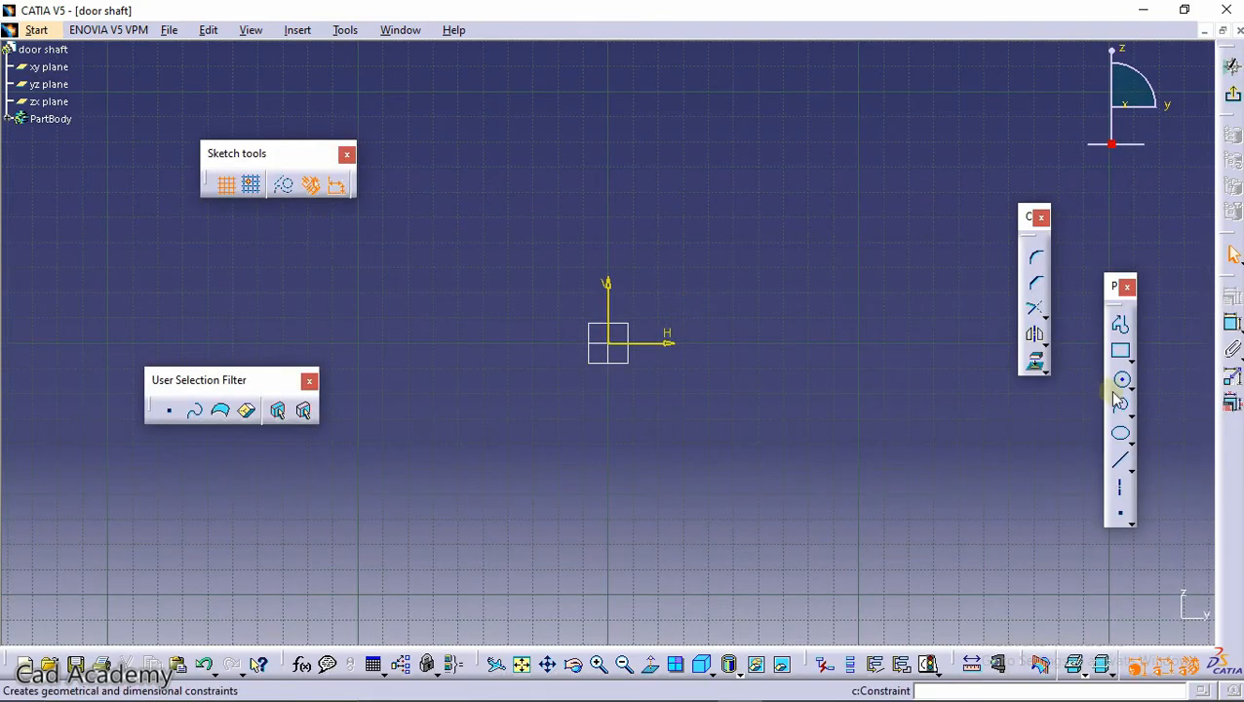
left_click(1121, 378)
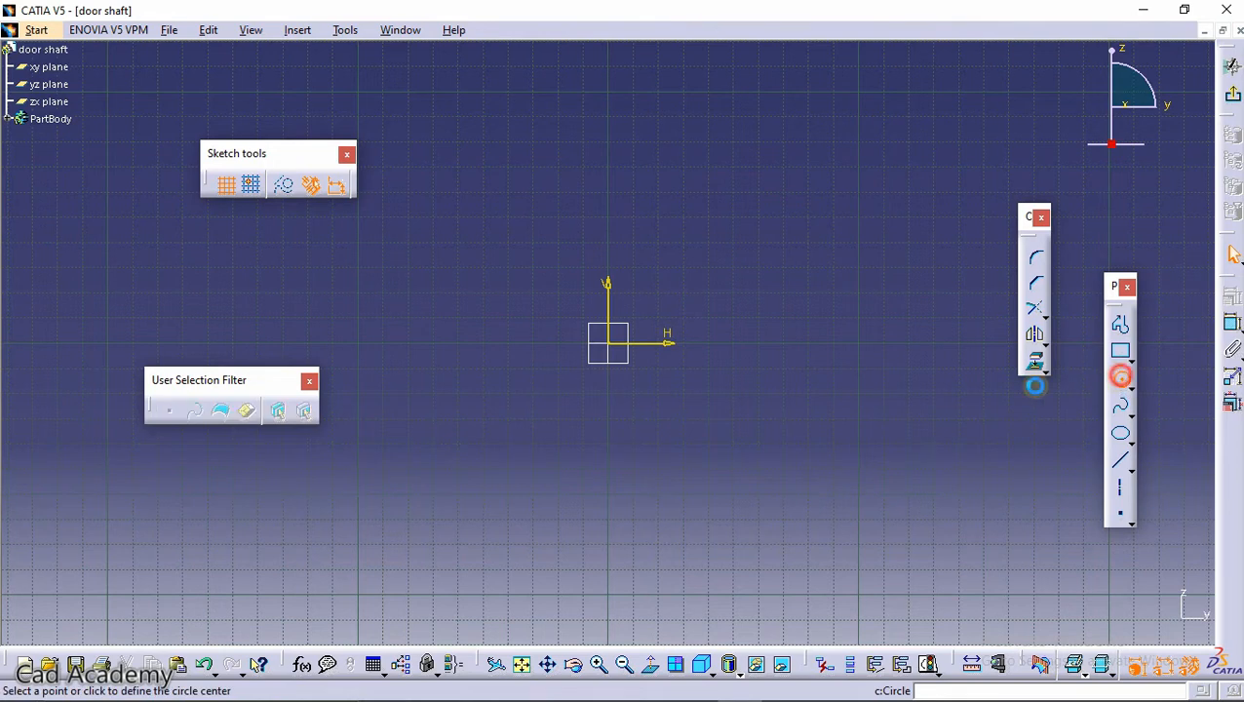
left_click(612, 342)
left_click(688, 321)
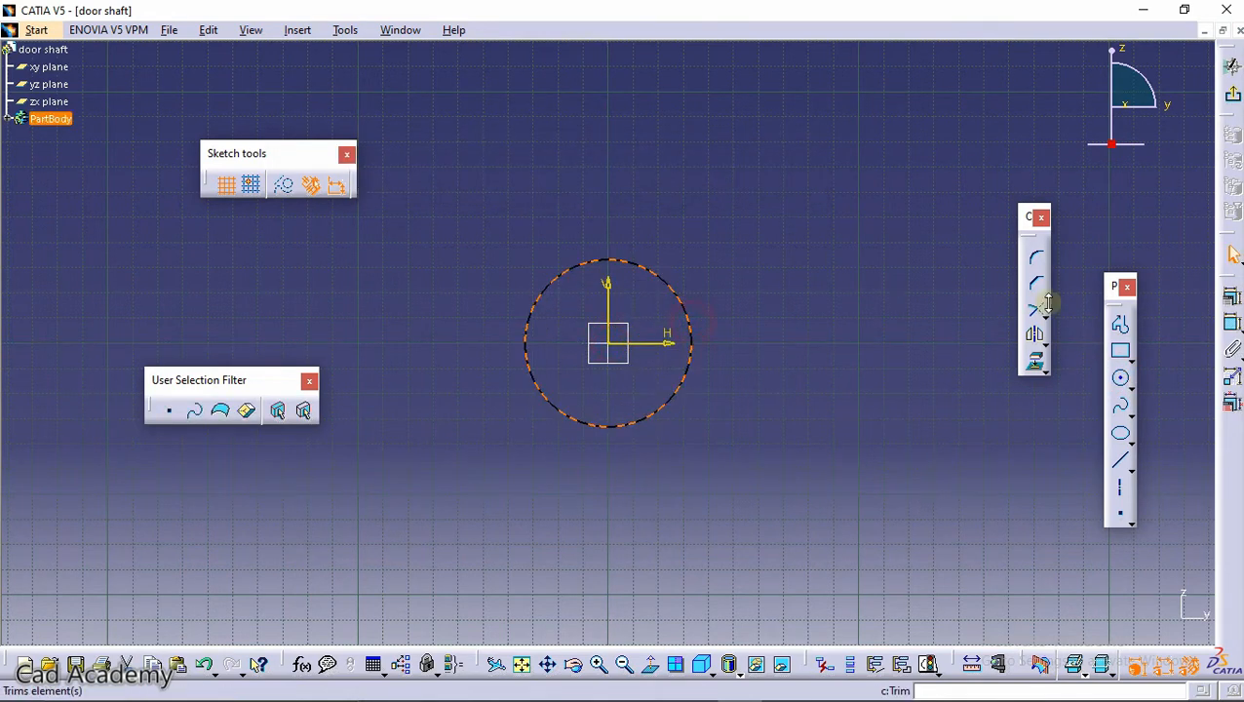
Dimension the circle's diameter and set it to 12.7 mm
left_click(1232, 325)
left_click(805, 245)
double_click(809, 252)
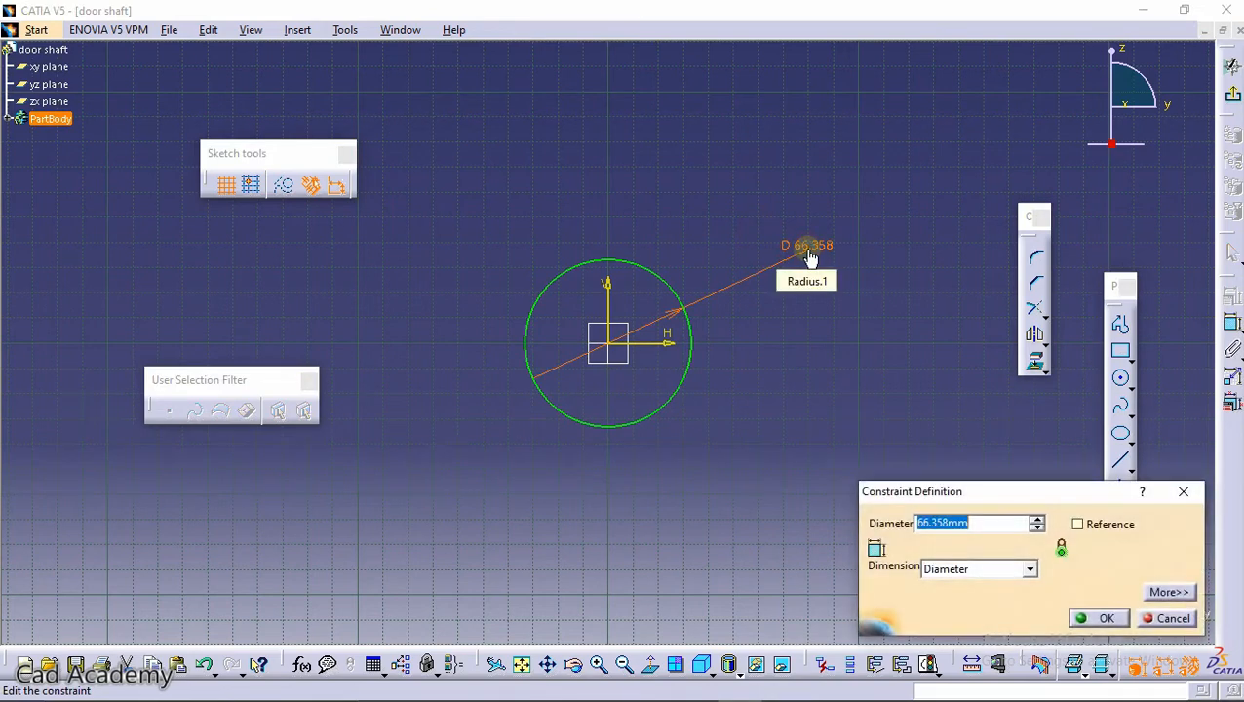
type("12.7")
key("Return")
middle_click_drag(813, 347, 698, 274)
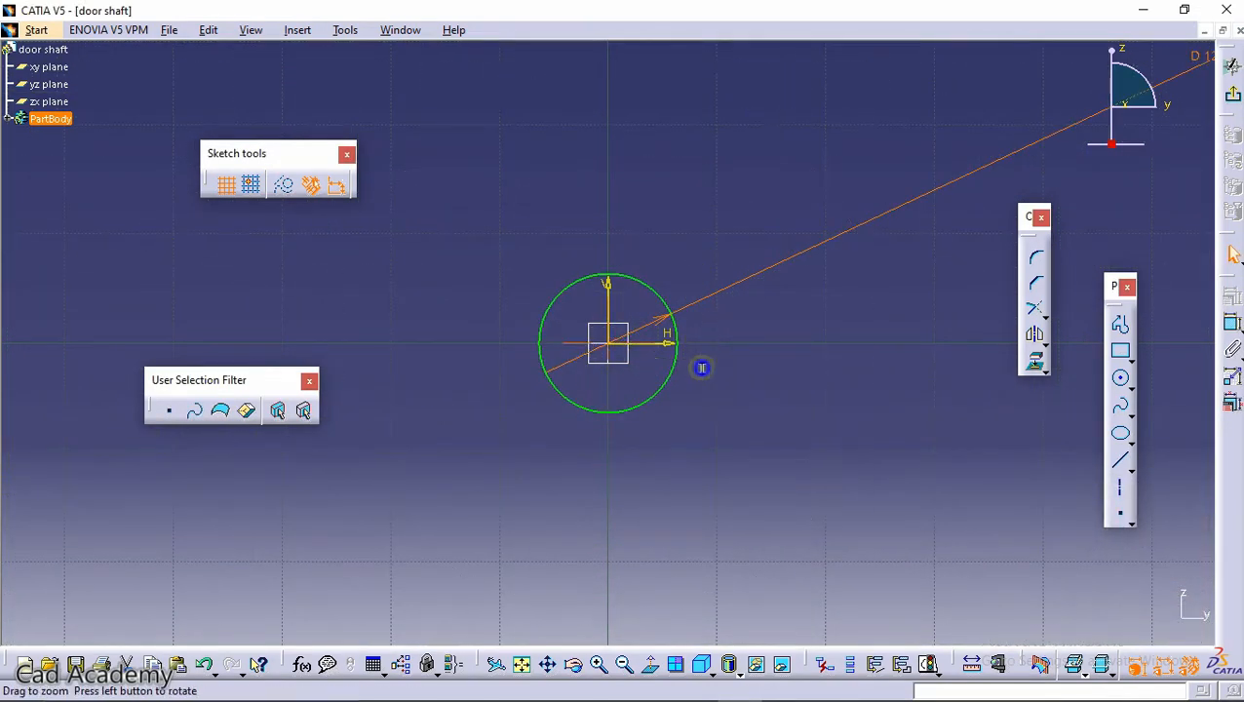
mouse_move(701, 367)
middle_mouse_down()
mouse_move(714, 307)
mouse_move(664, 296)
middle_mouse_up()
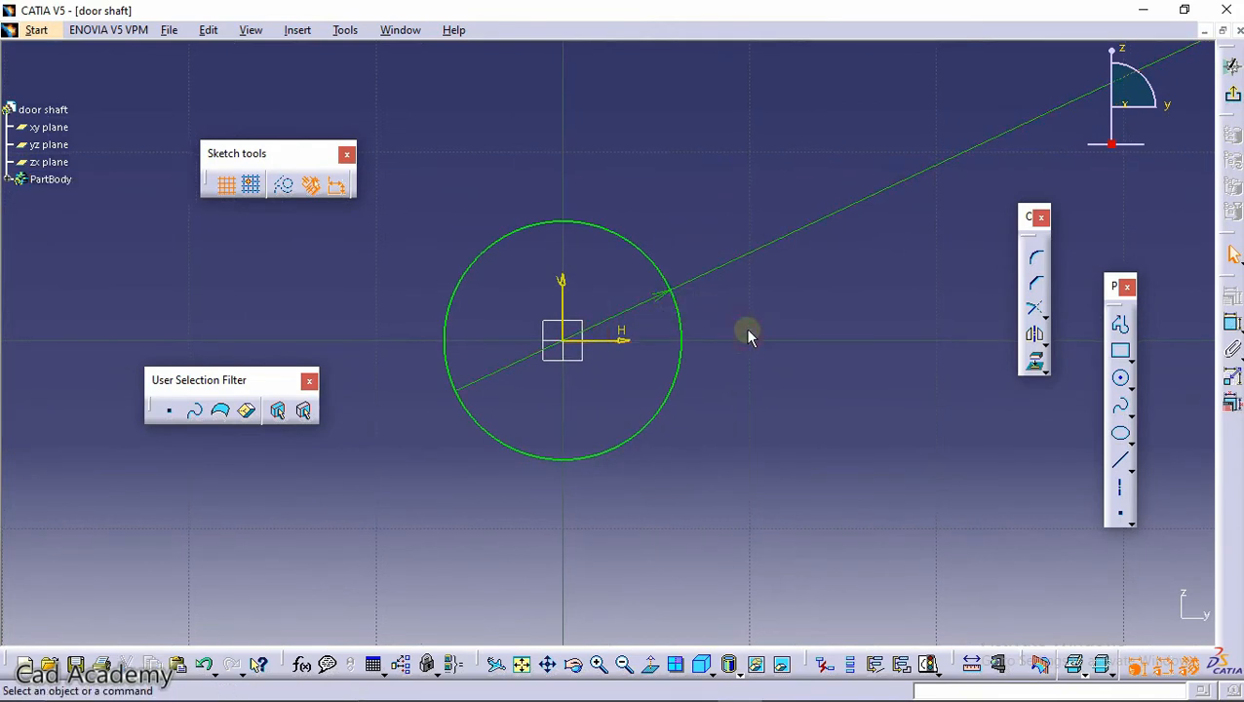
middle_click_drag(743, 331, 741, 288)
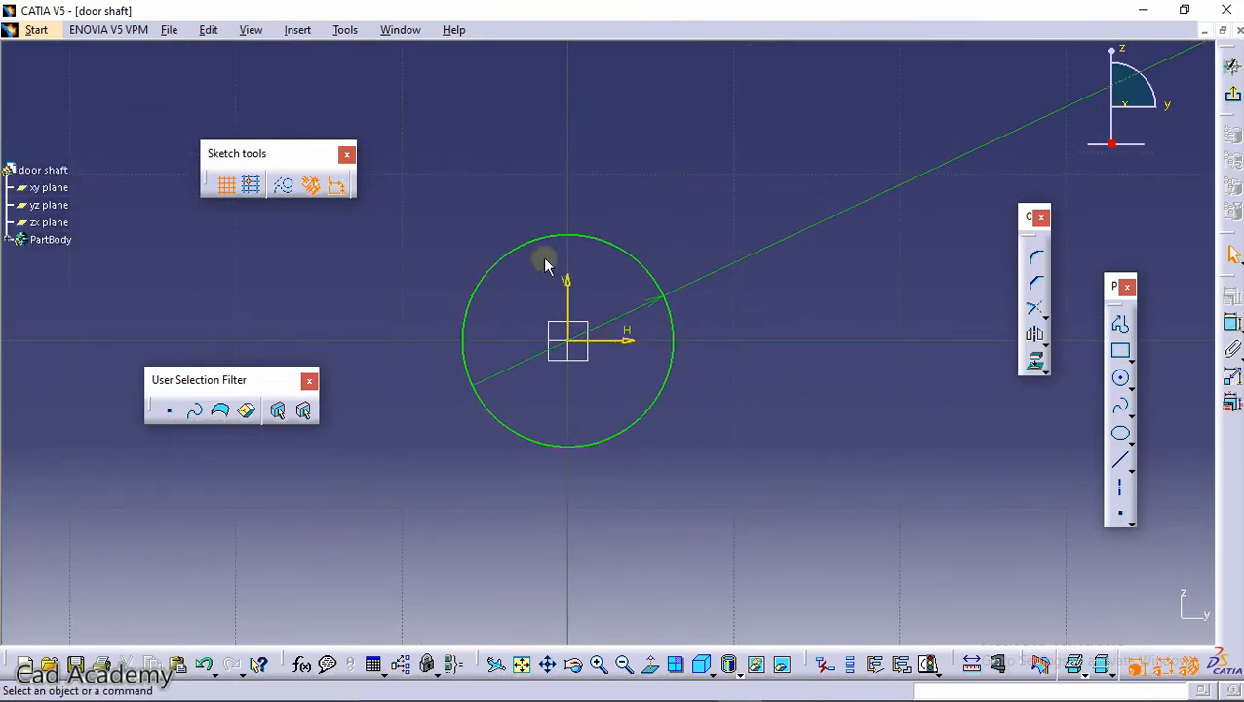
middle_click_drag(432, 226, 445, 210)
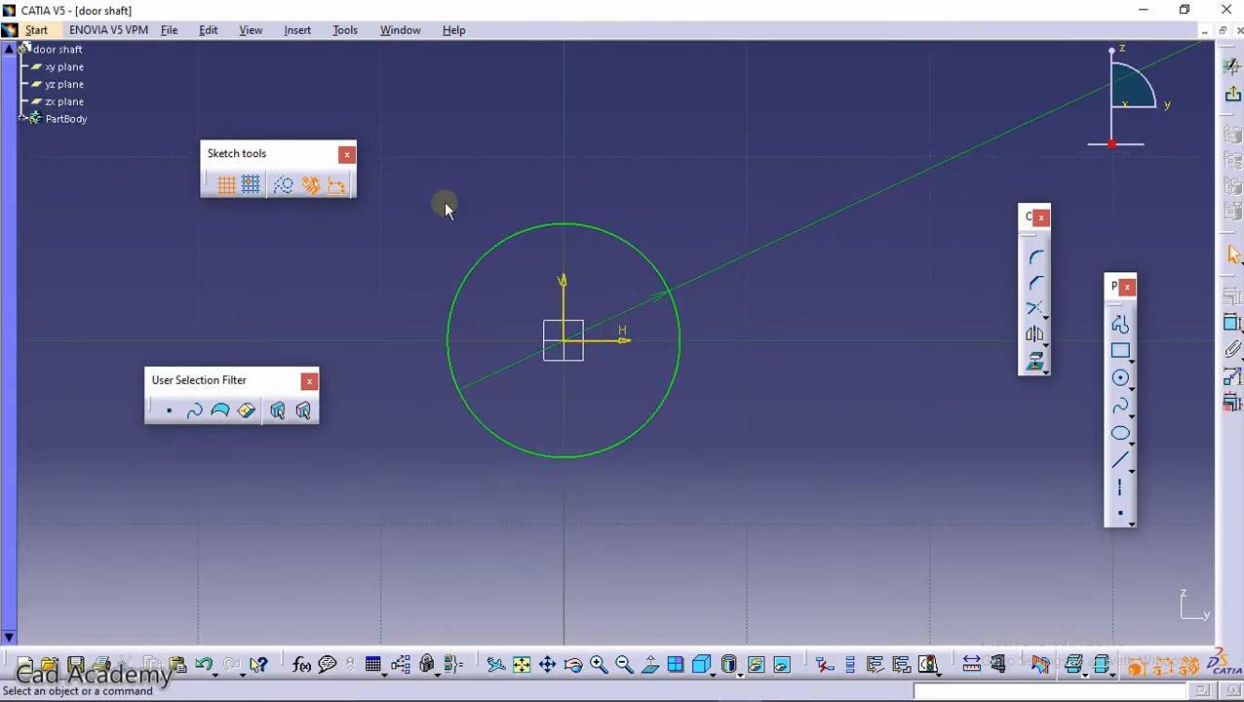
middle_click_drag(694, 188, 760, 290)
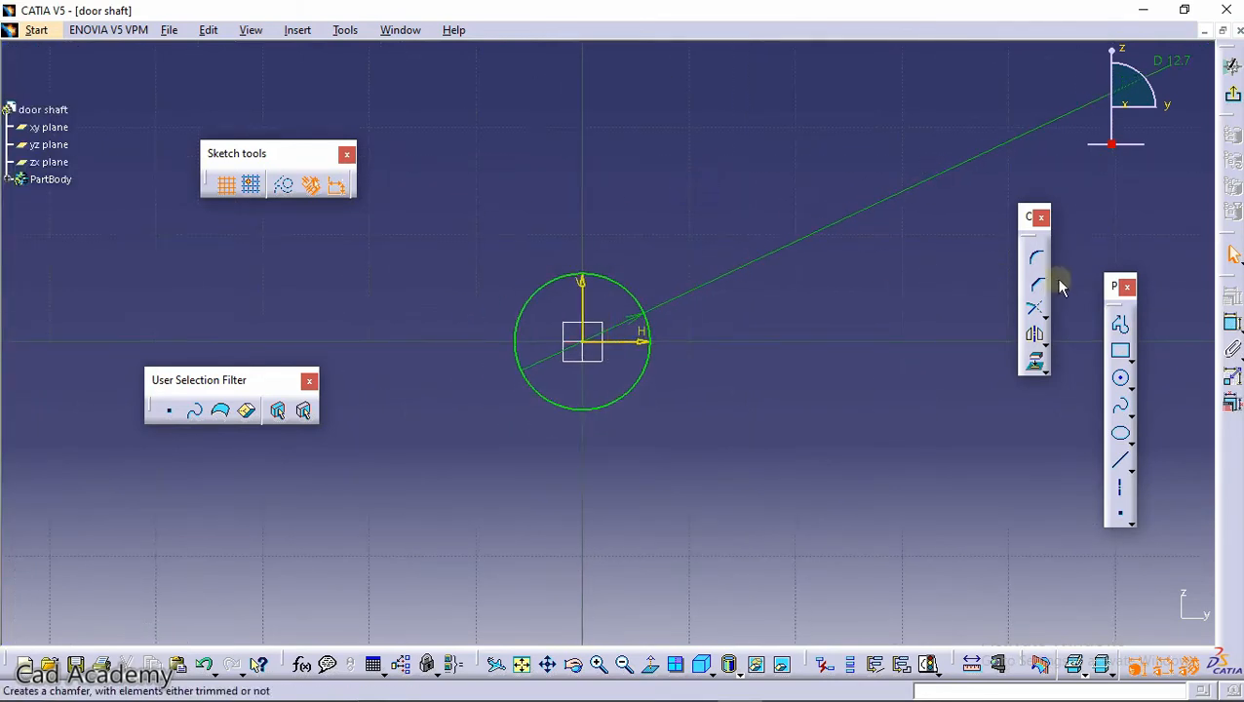
middle_click_drag(743, 236, 743, 236)
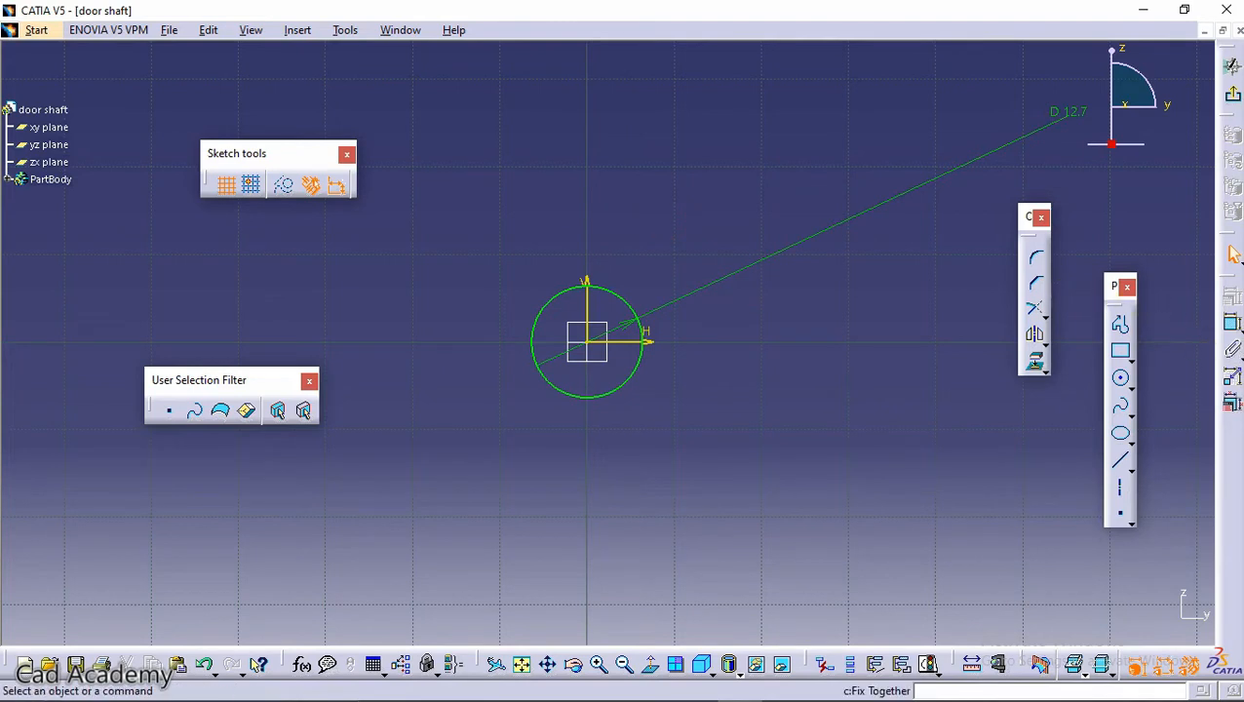
Exit the sketch and pad the circle with a length of 150 mm and mirrored extent to form the shaft
left_click(1232, 93)
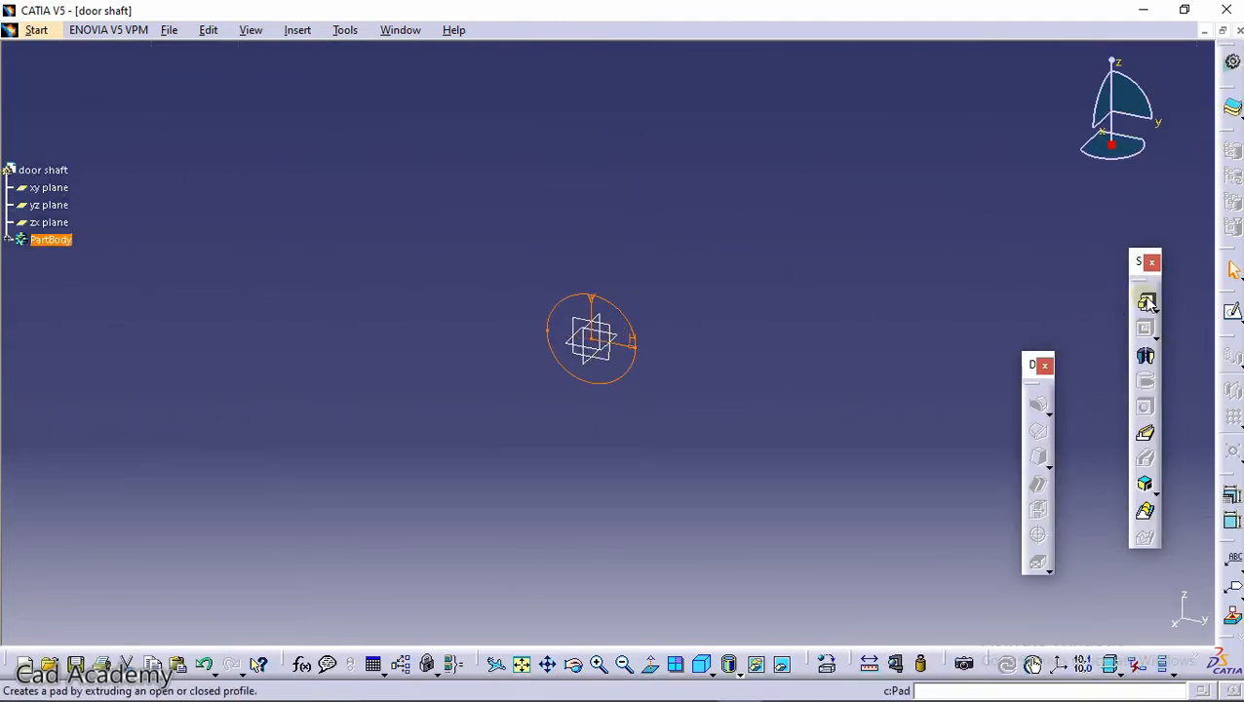
left_click(1144, 301)
left_click_drag(1113, 400, 892, 387)
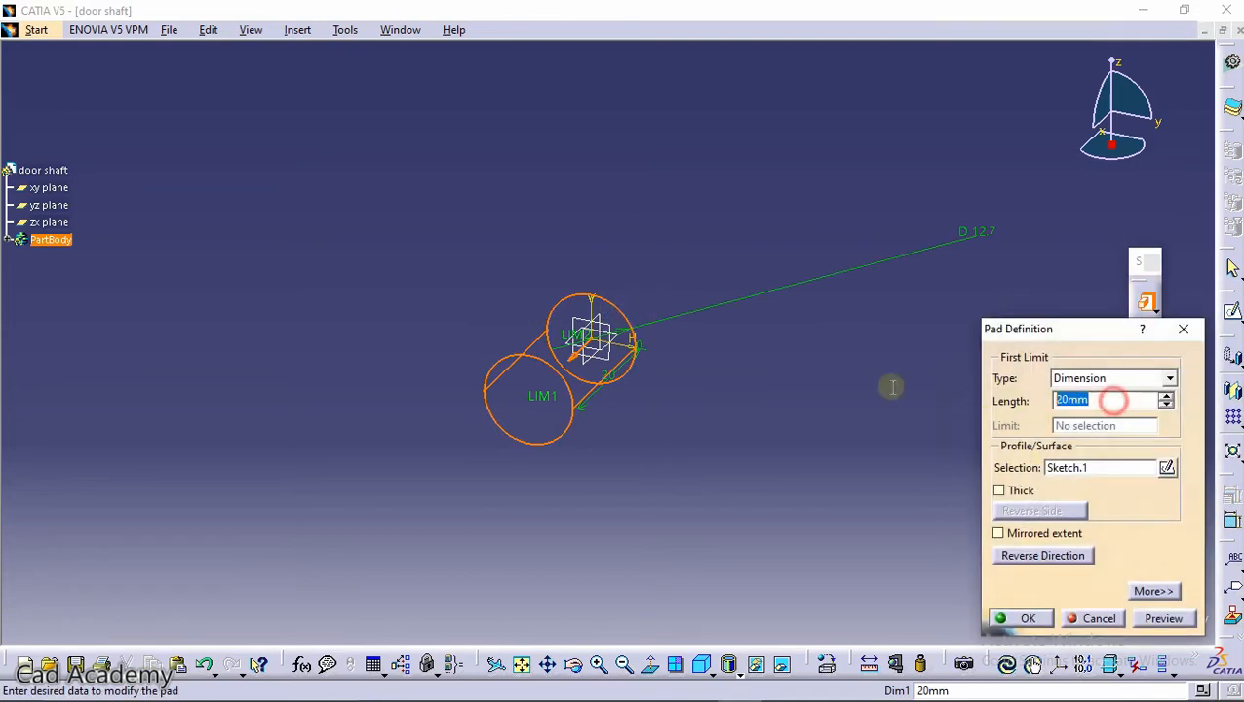
type("150")
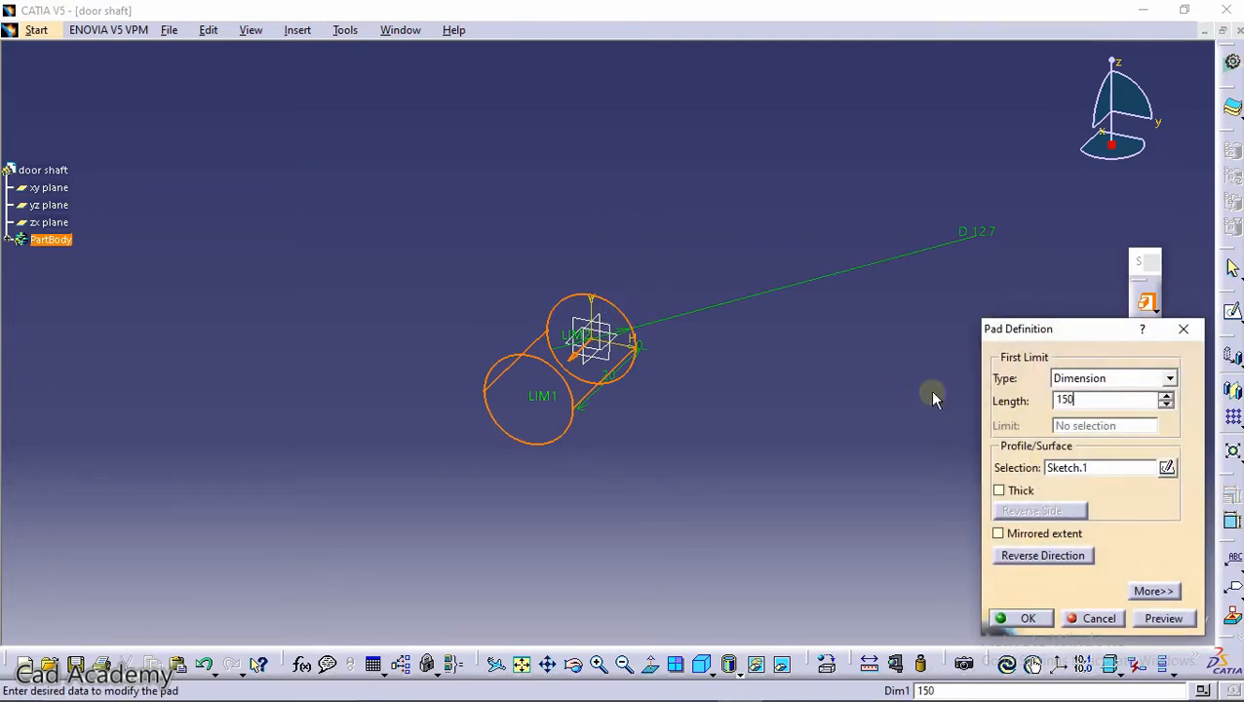
left_click(1009, 538)
left_click(1163, 618)
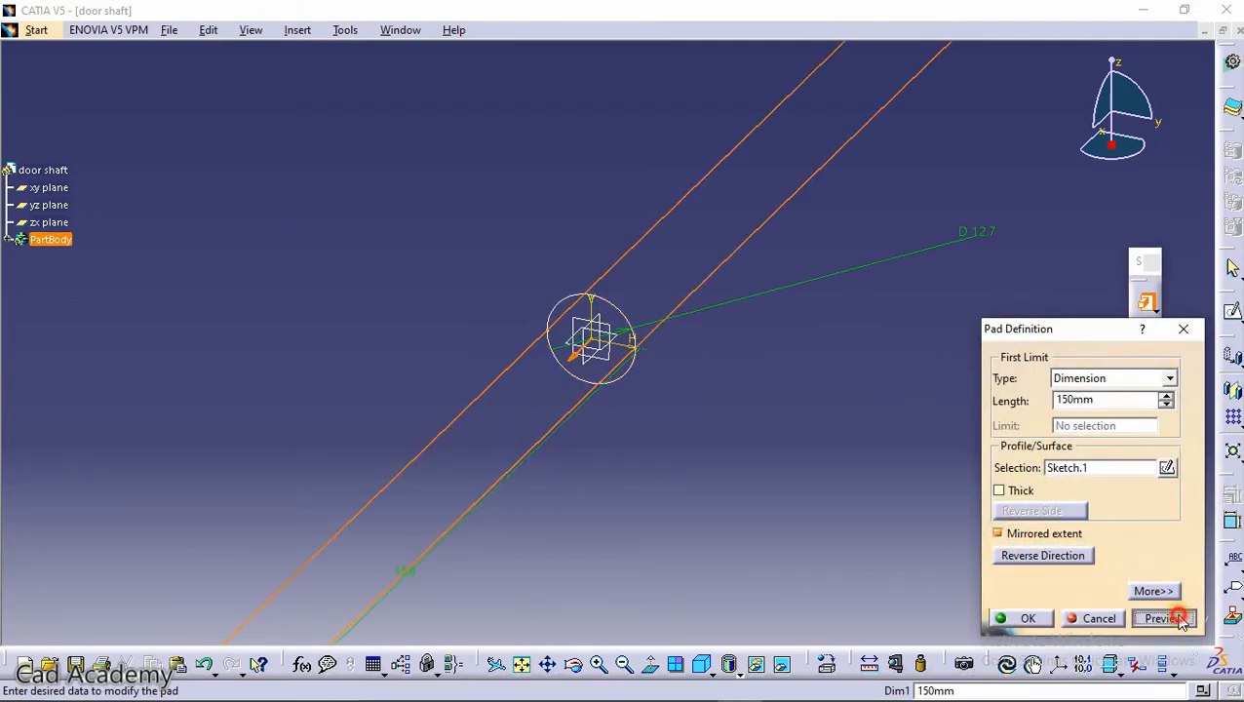
left_click(1027, 618)
middle_click_drag(660, 230, 640, 316)
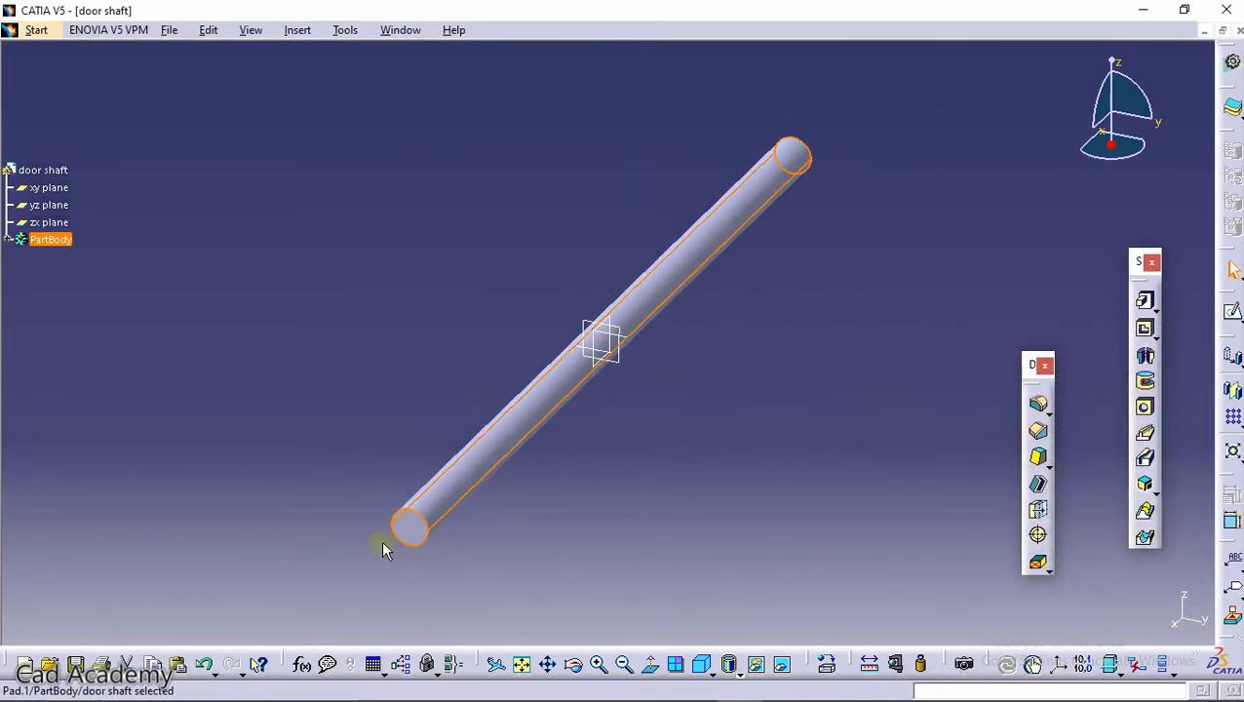
left_click(720, 334)
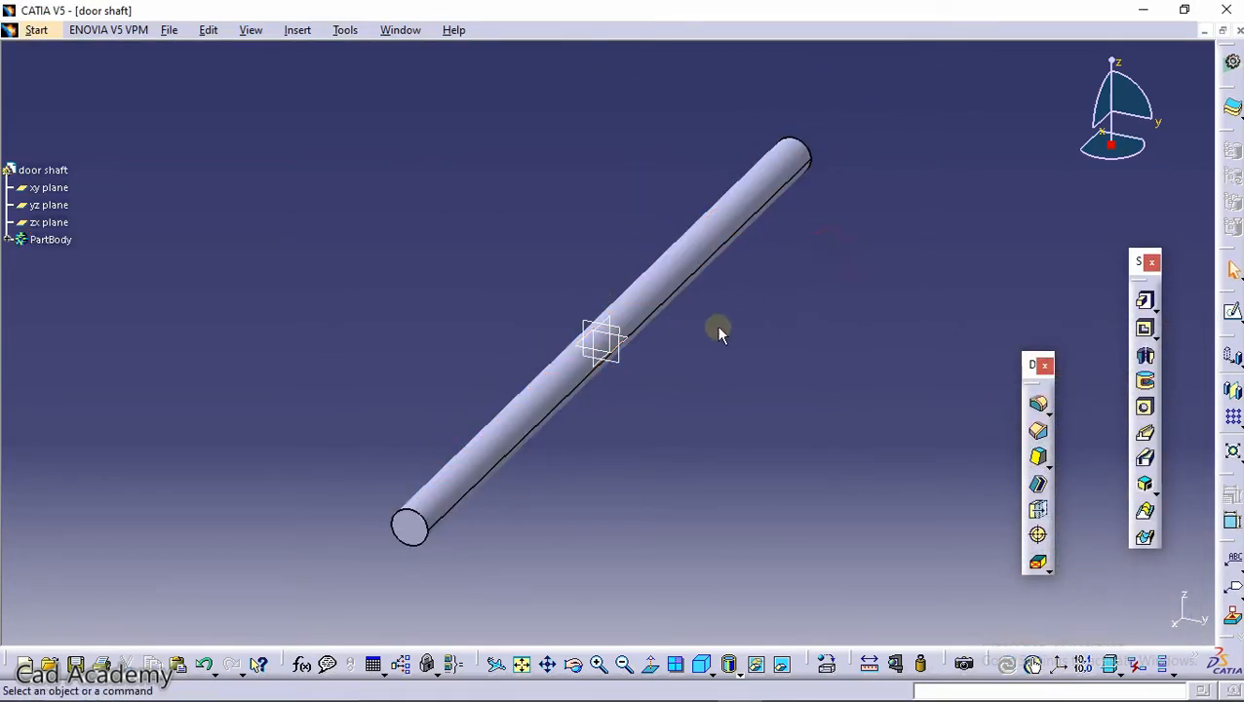
Start a new sketch on the yz plane and draw an origin-centred circle slightly larger than the shaft
left_click(626, 339)
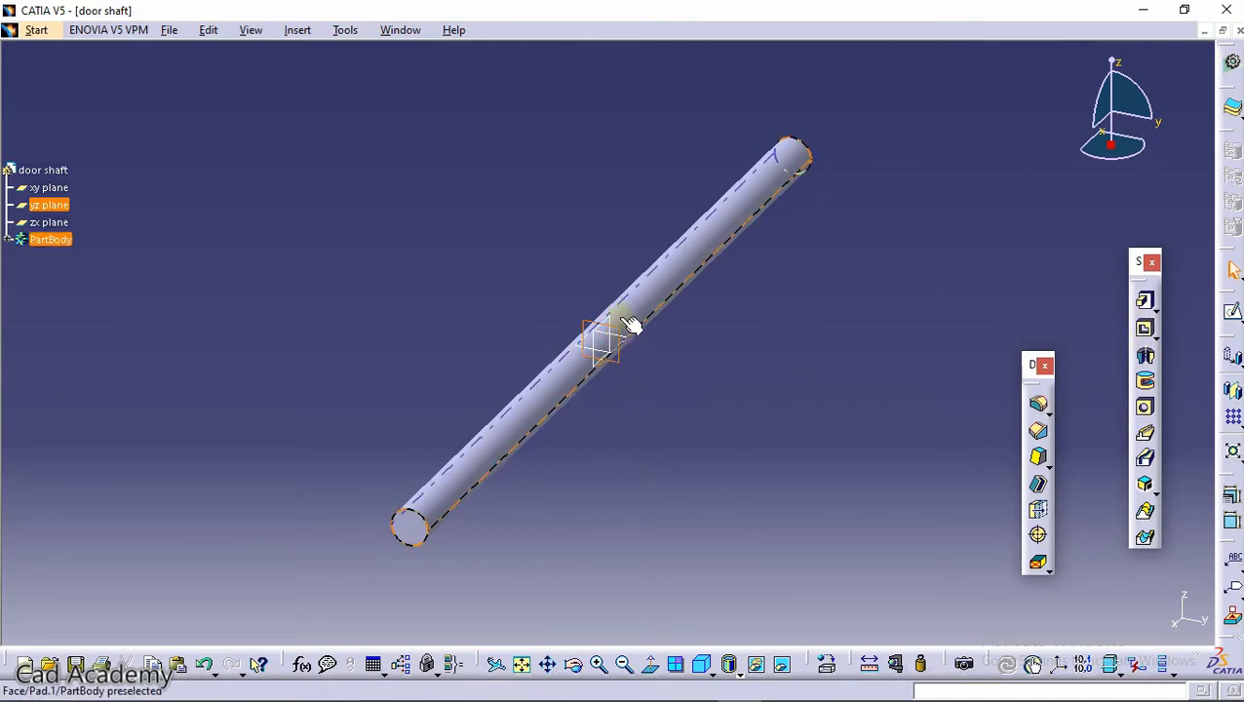
left_click(1147, 304)
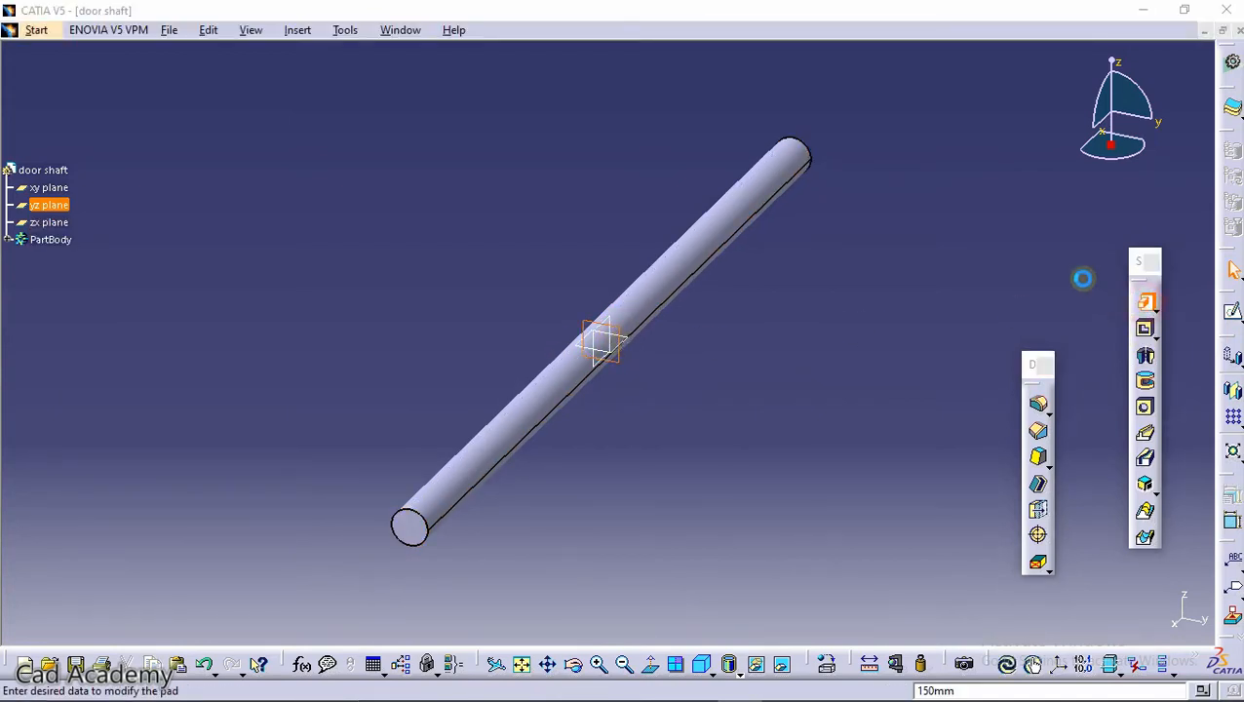
left_click(1099, 618)
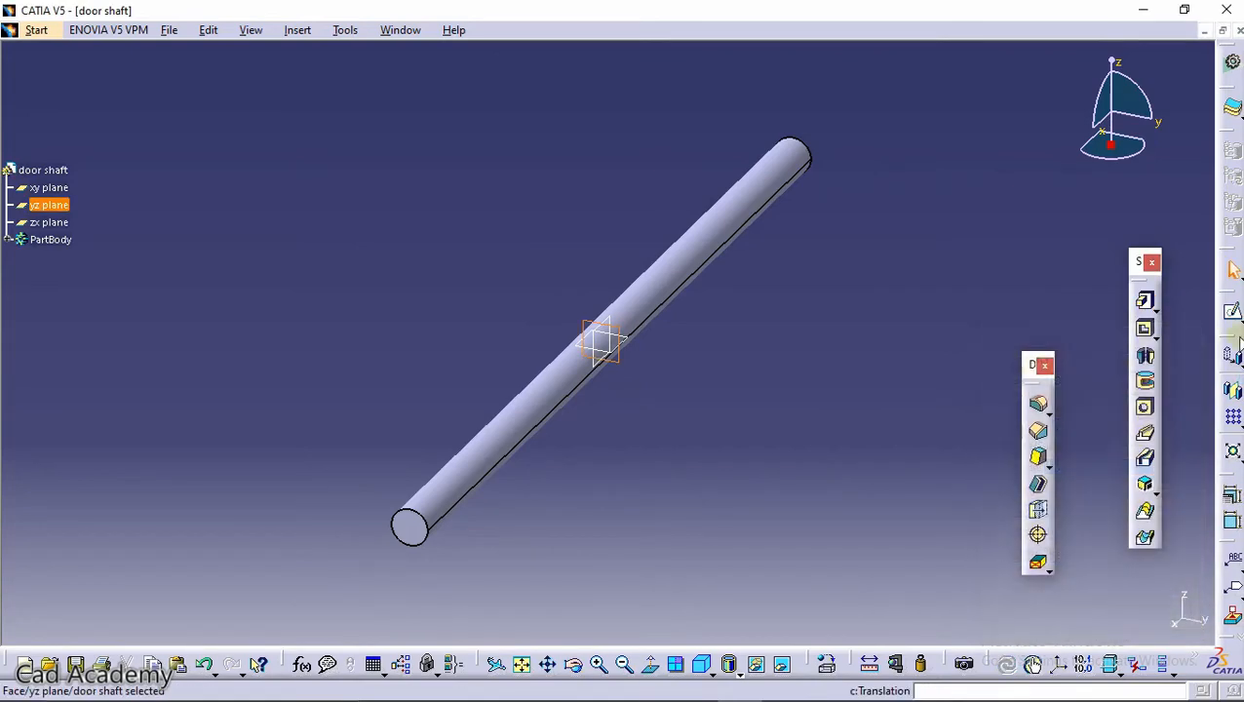
left_click(1232, 313)
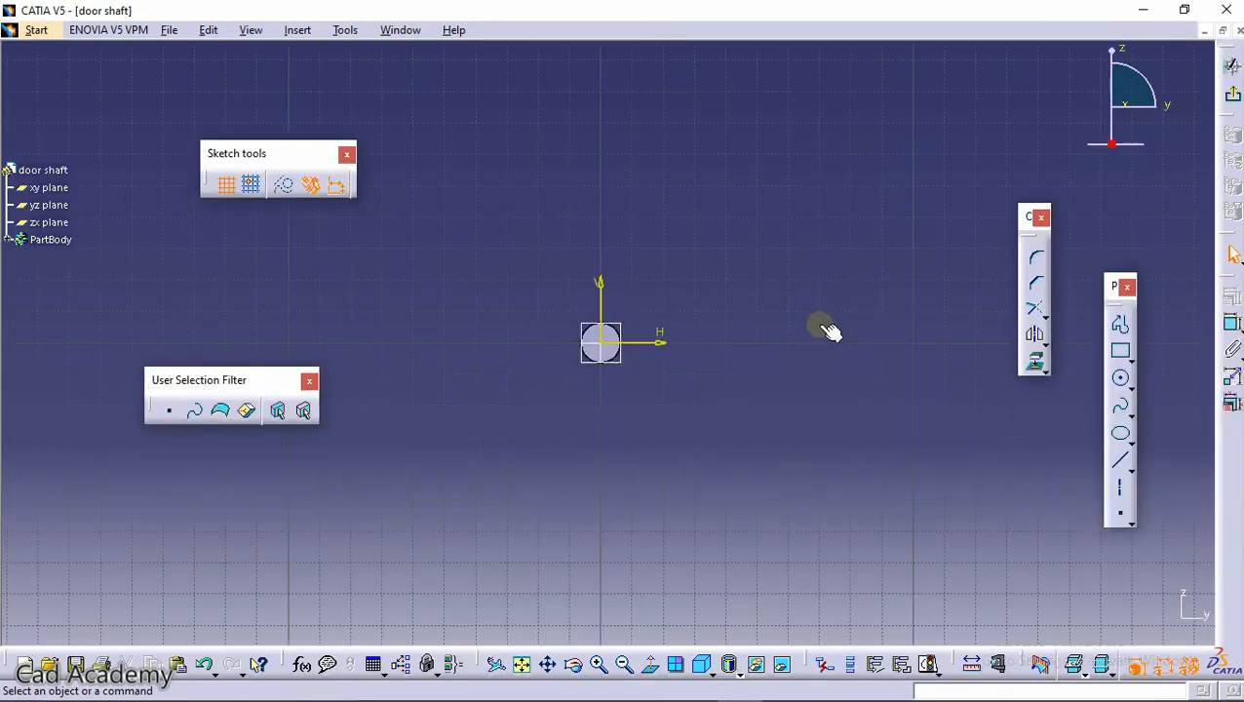
middle_click_drag(755, 389, 776, 180)
middle_click_drag(712, 329, 724, 246)
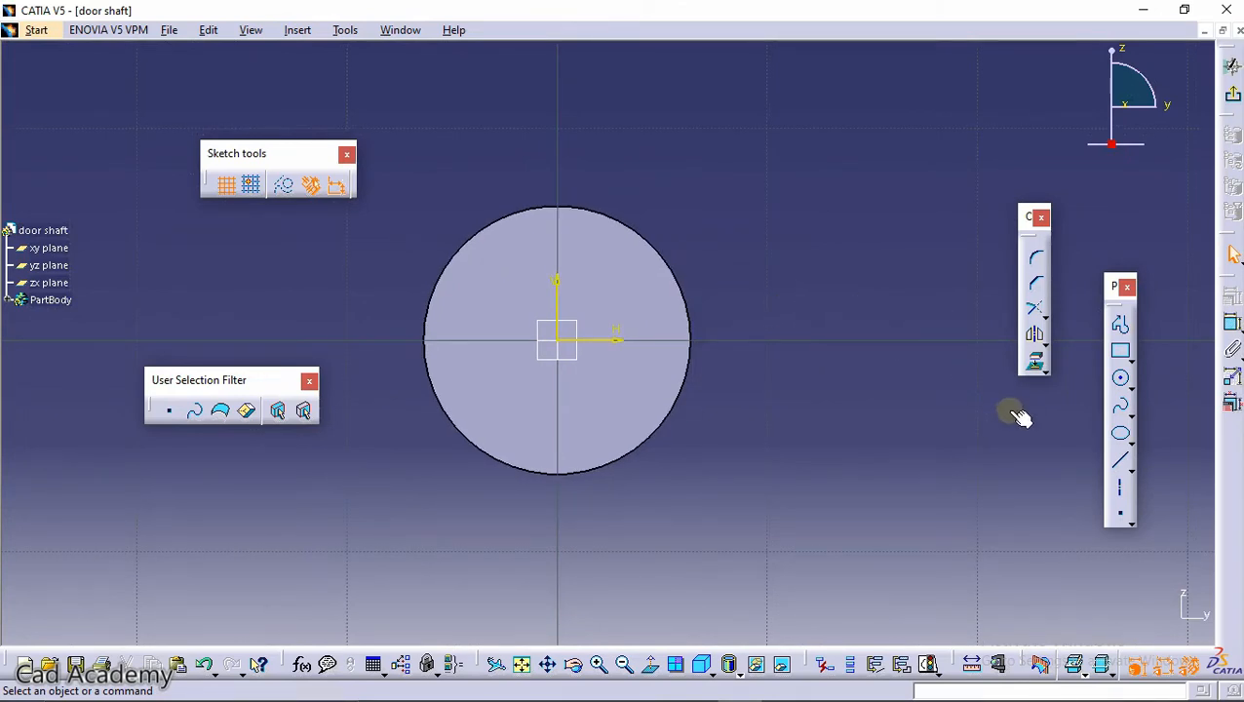
left_click(1121, 381)
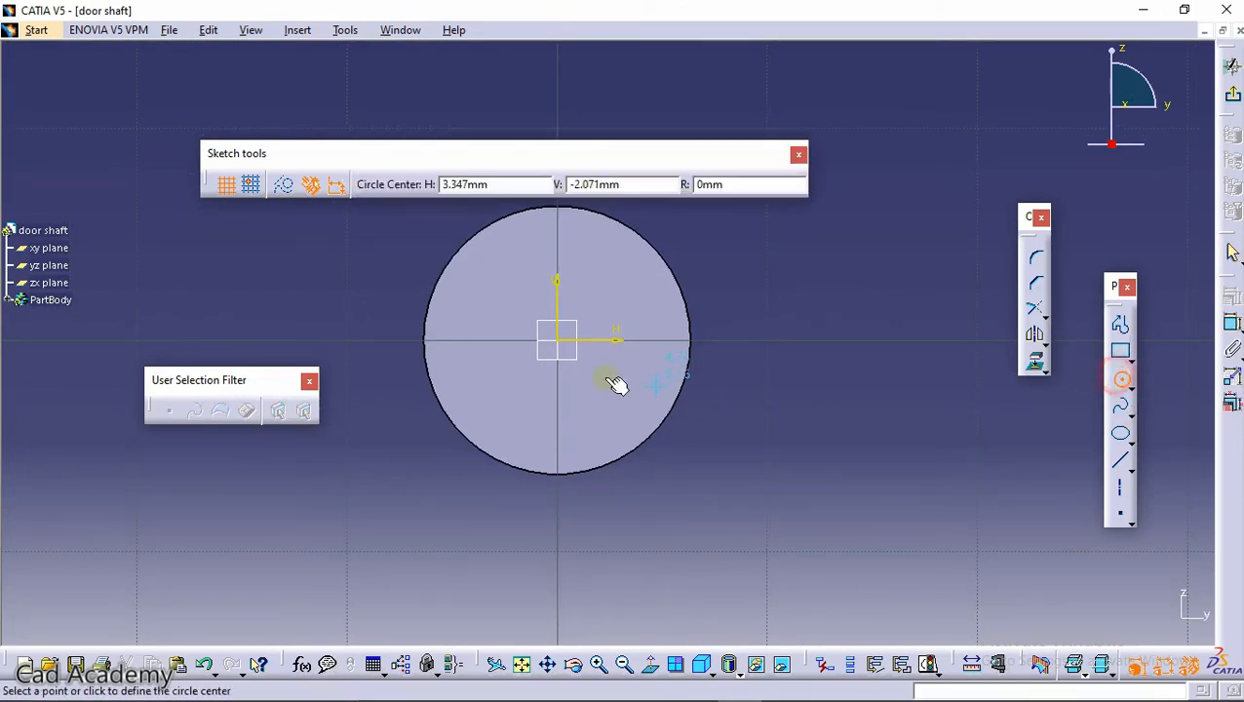
left_click(564, 344)
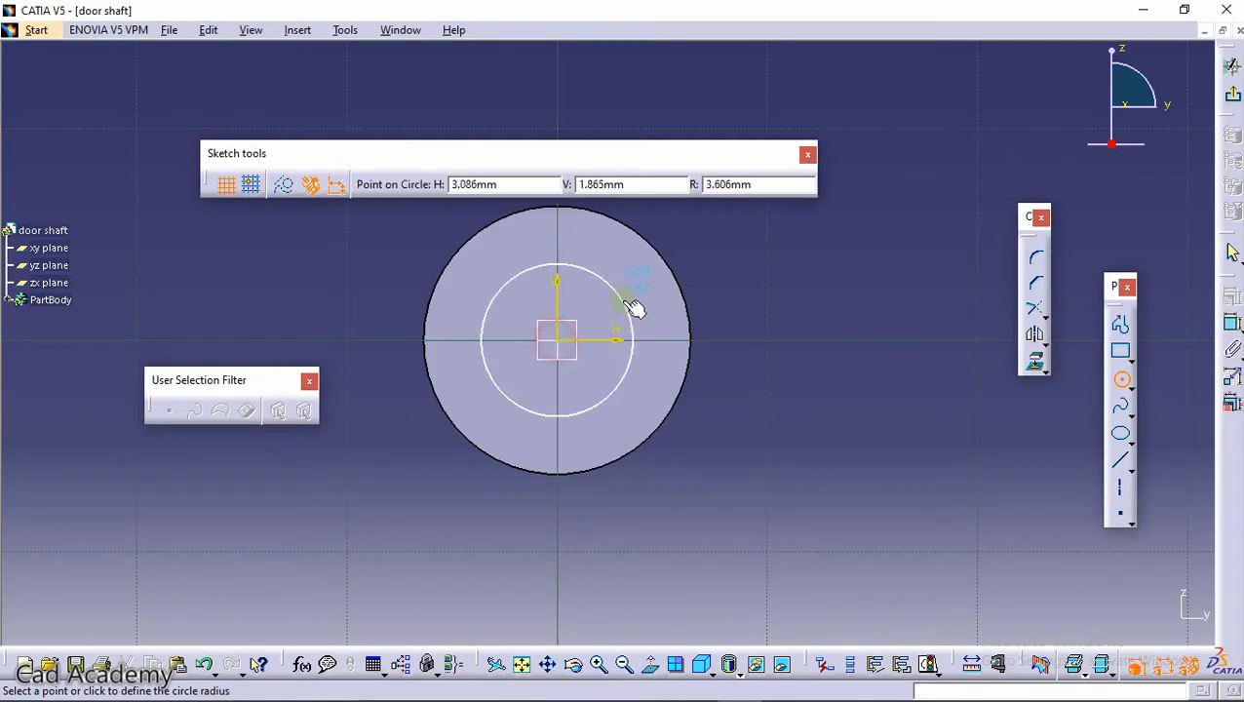
left_click(715, 282)
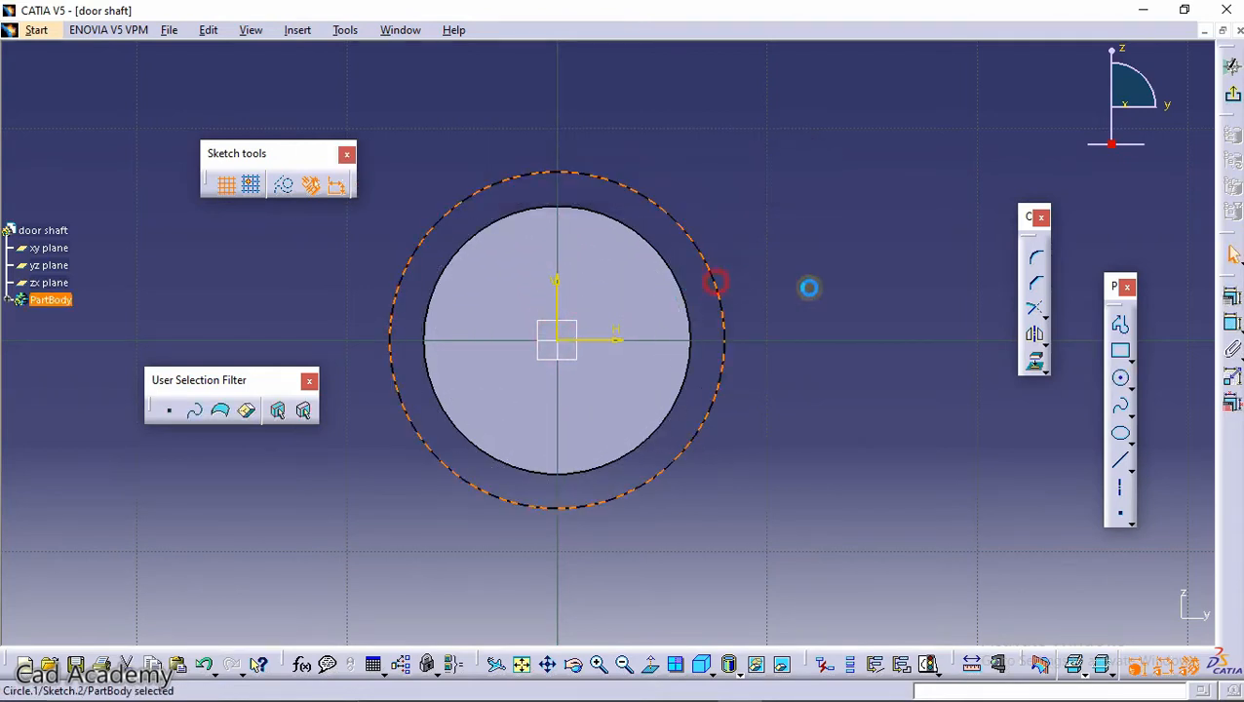
Make the sketched circle coincident with the circular edge of the shaft
left_click(1232, 323)
left_click(721, 307)
left_click(688, 288)
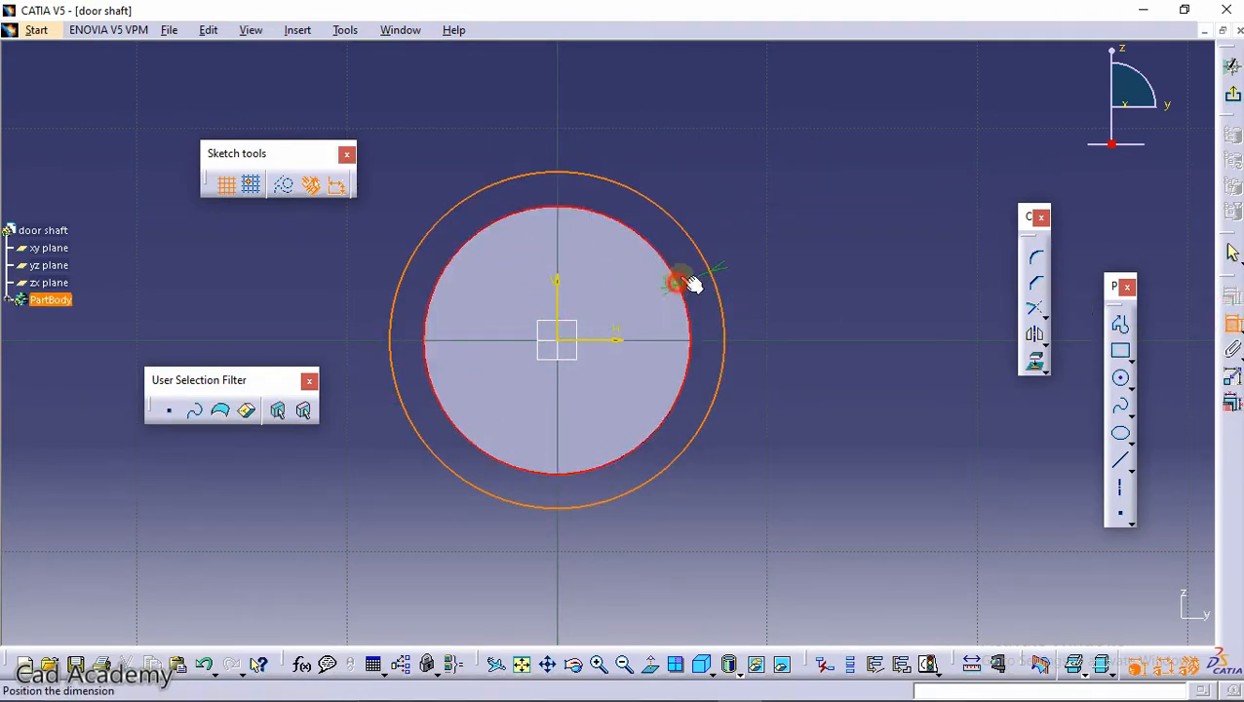
right_click(800, 227)
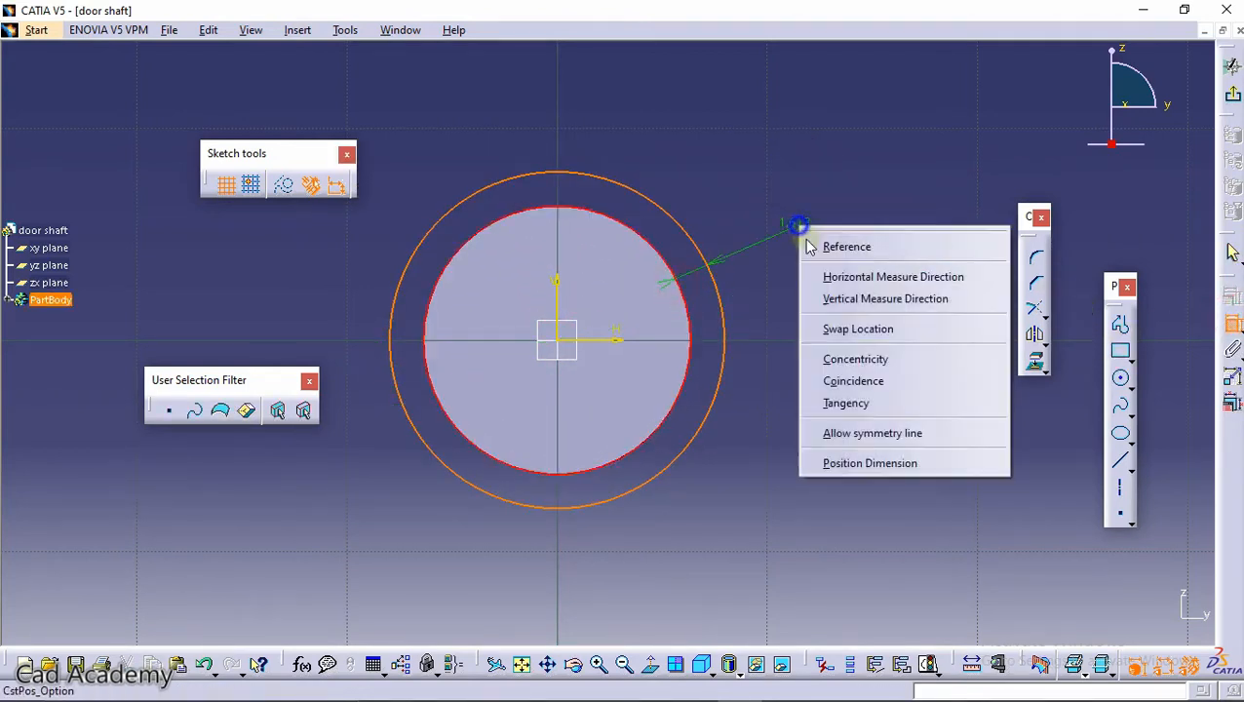
left_click(854, 388)
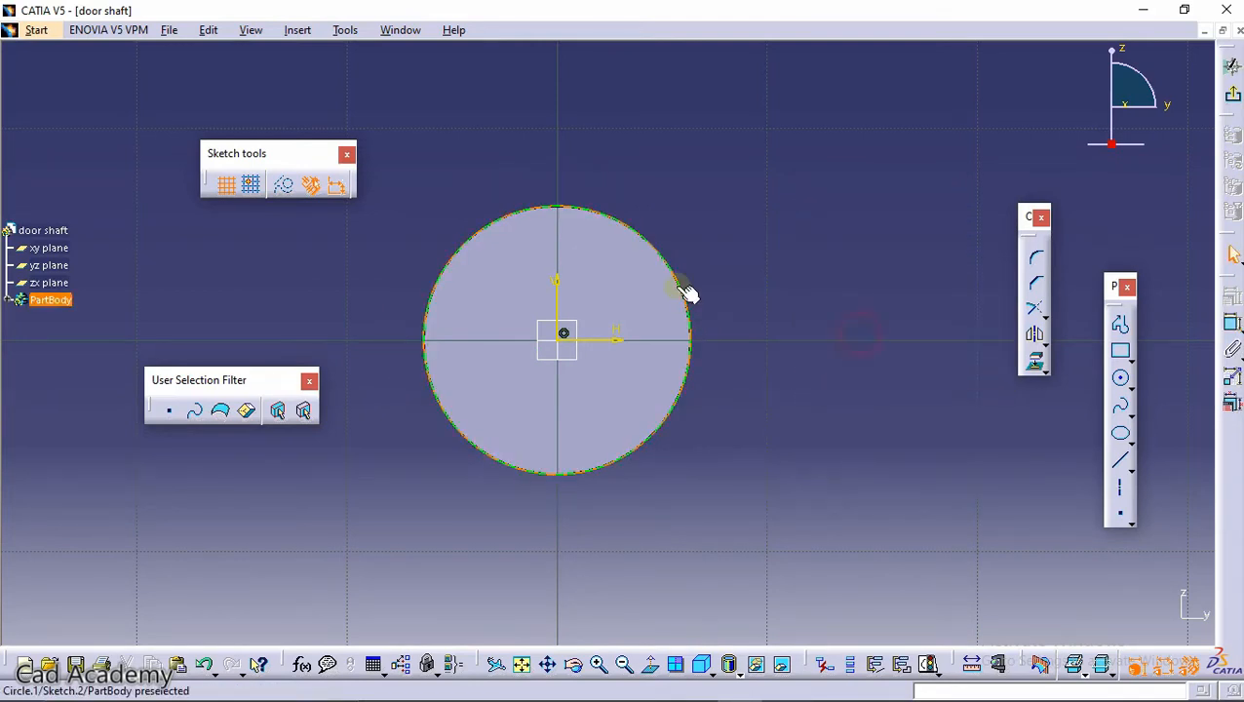
Draw a second, larger circle centred on the origin, dimension its diameter and set it to 12.7+2 mm
left_click(1121, 378)
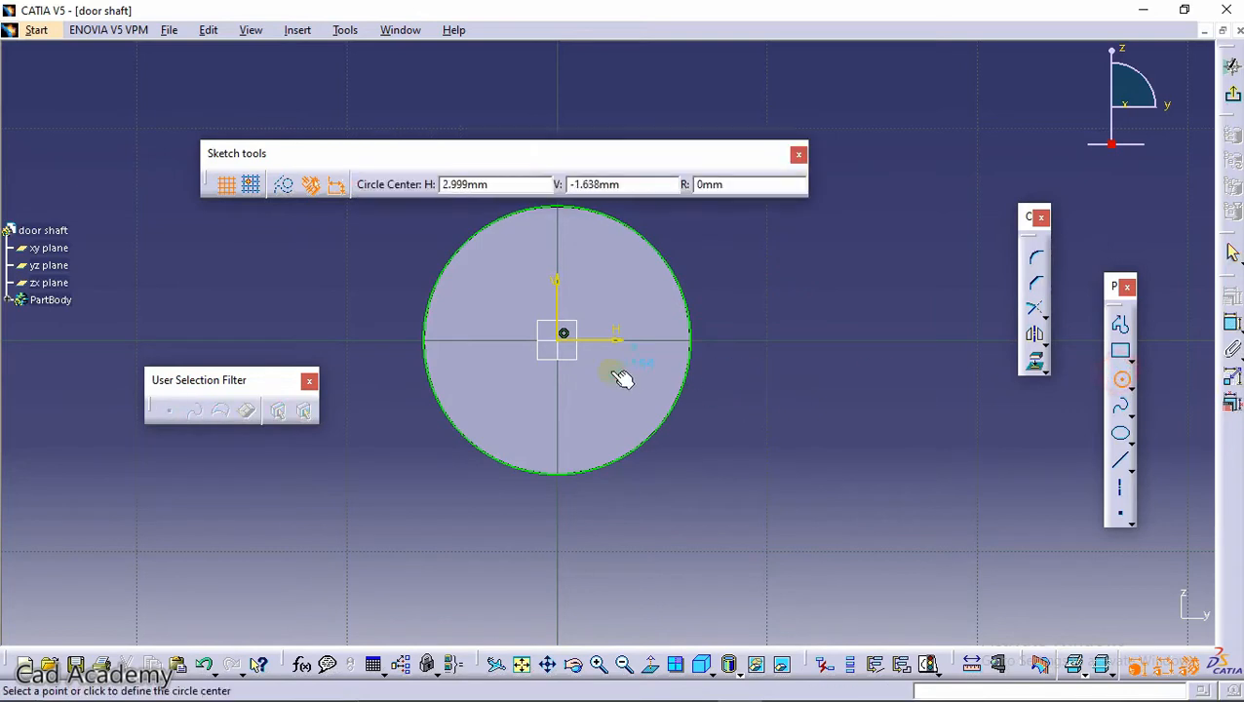
left_click(563, 334)
left_click(796, 271)
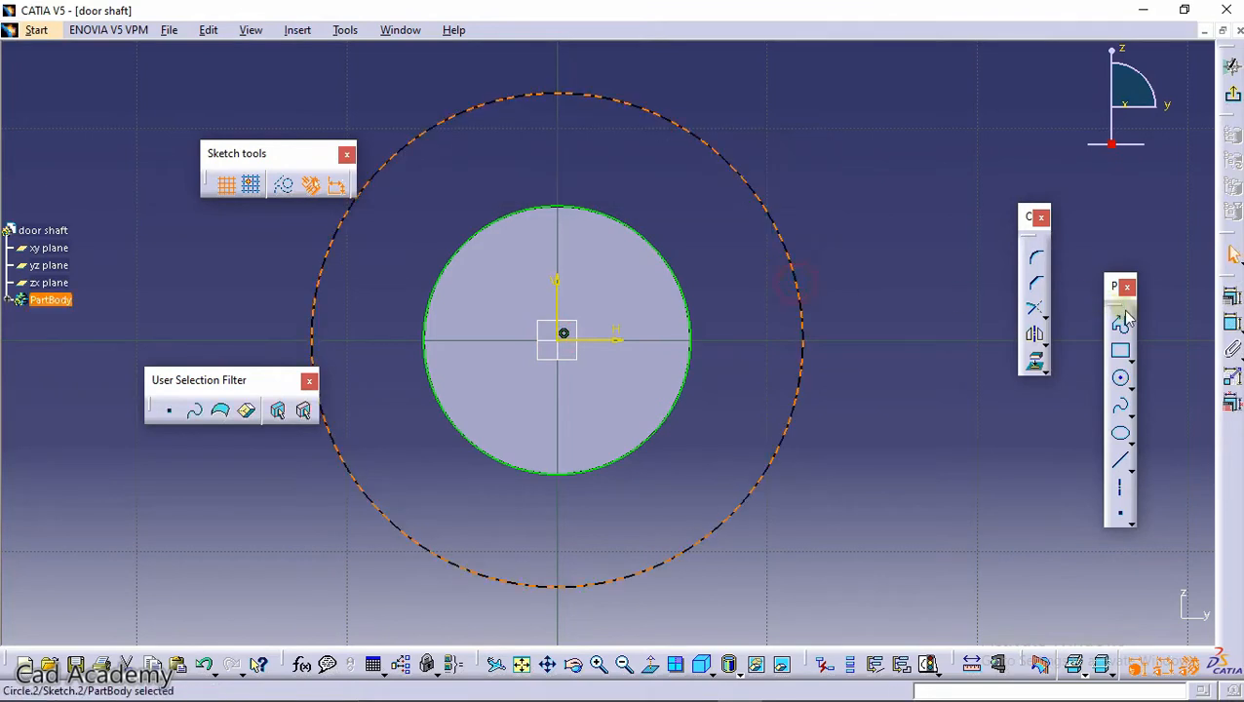
left_click(1230, 321)
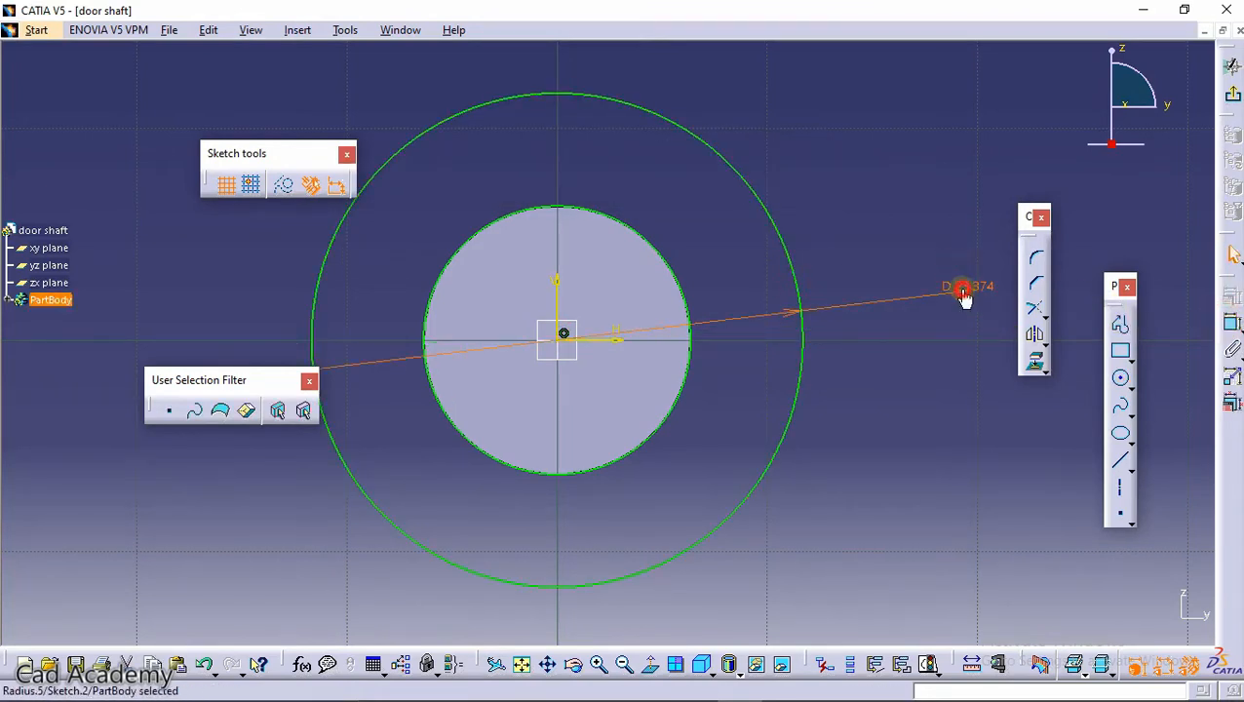
double_click(962, 289)
type("12.7+2")
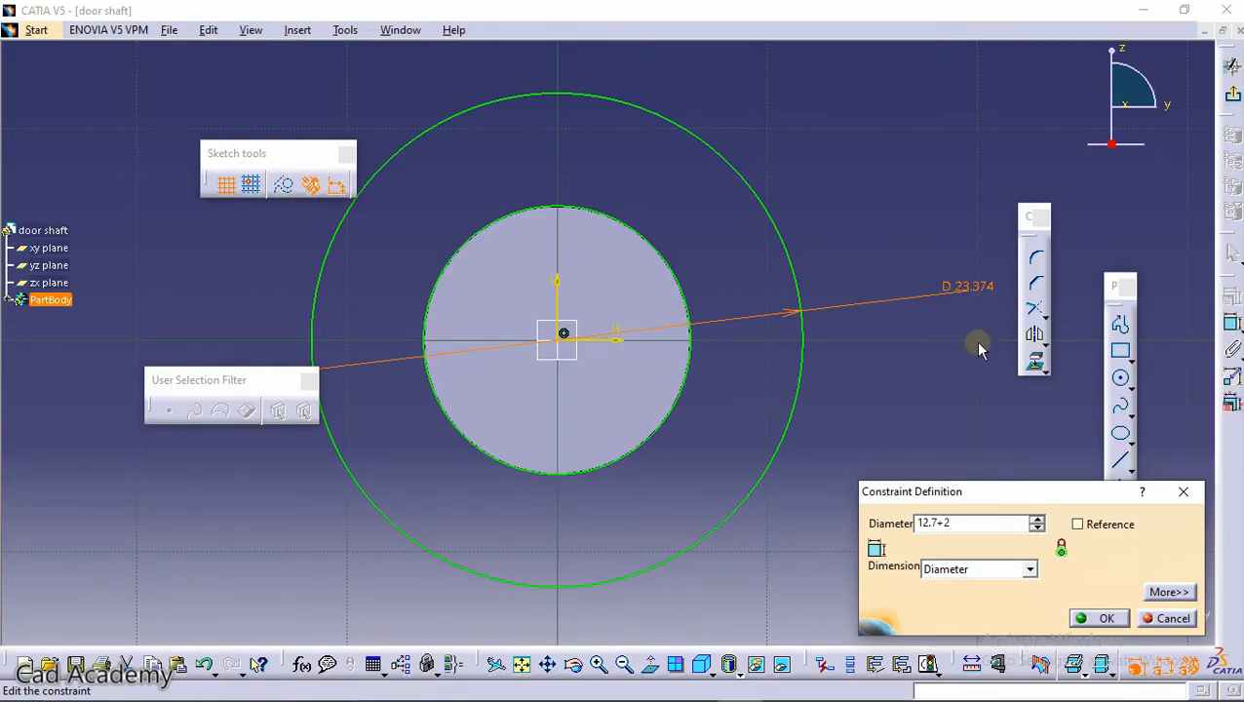
left_click(1105, 620)
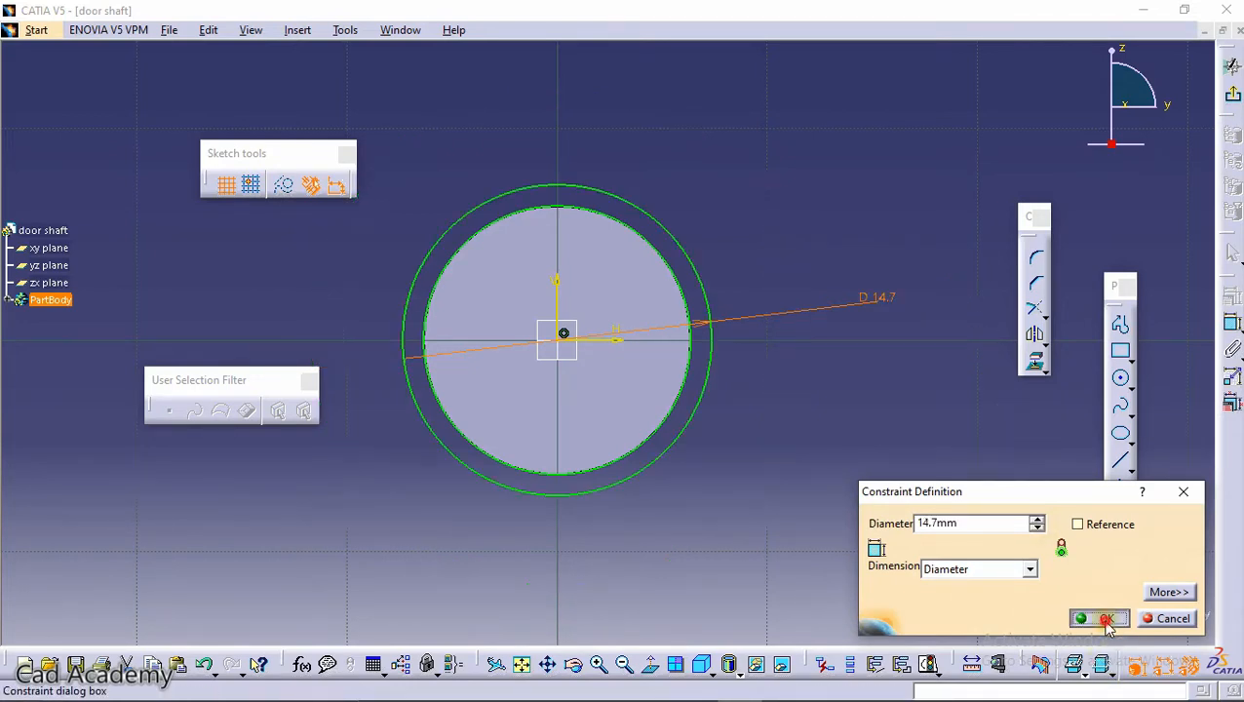
Draw a vertical line about 31 mm long downward from where the outer circle meets the horizontal axis on the positive H side
mouse_move(831, 482)
middle_mouse_down()
mouse_move(782, 266)
mouse_move(795, 211)
mouse_move(802, 312)
middle_mouse_up()
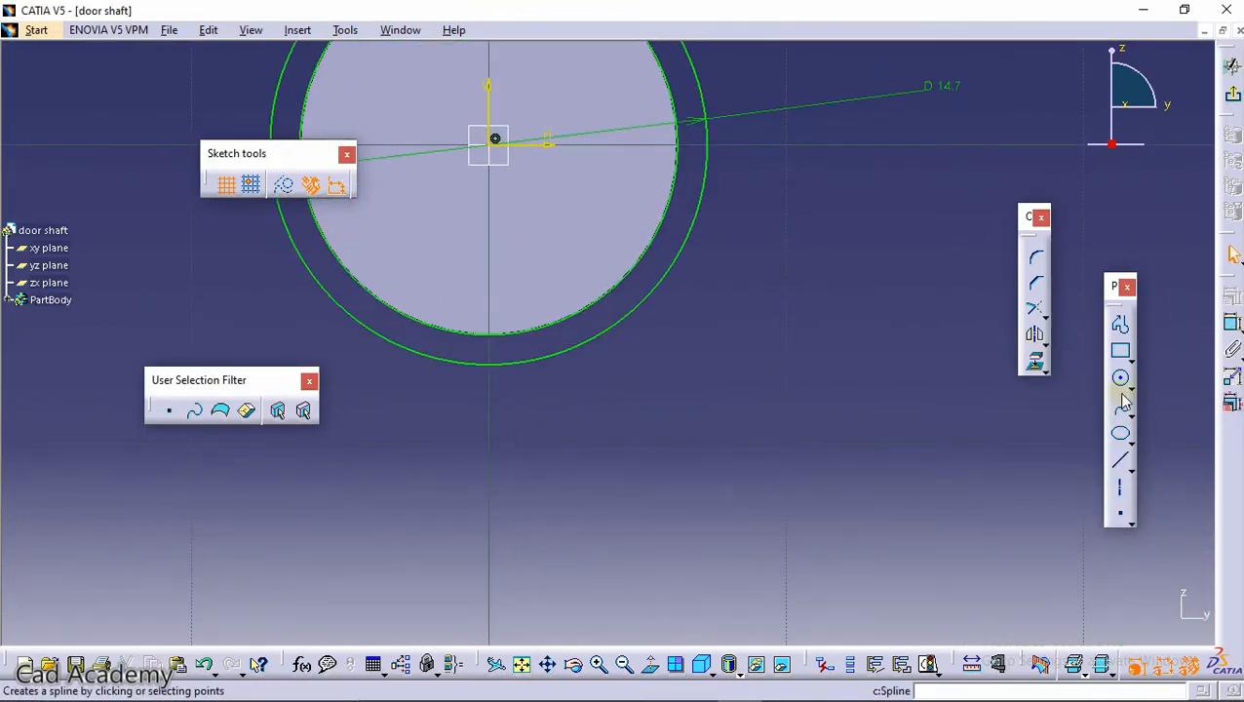
left_click(1120, 324)
middle_click_drag(747, 221, 772, 349)
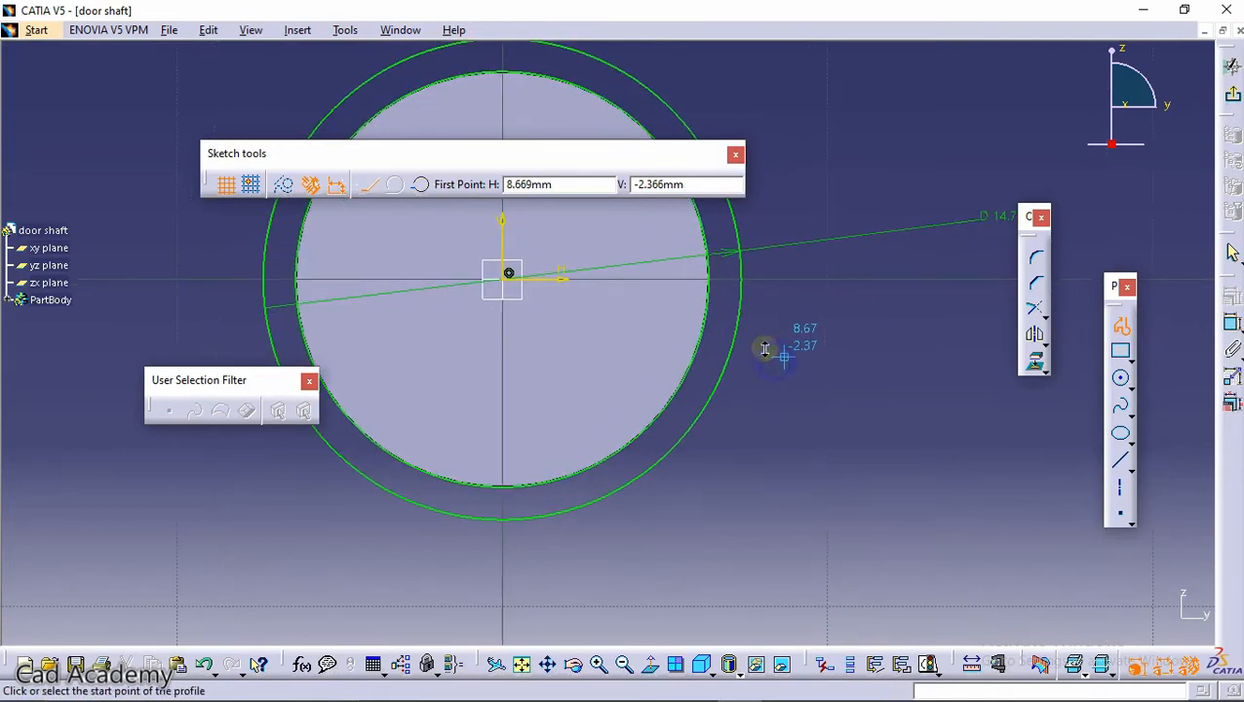
left_click(742, 280)
middle_click_drag(780, 565, 750, 663)
middle_click_drag(717, 515, 692, 421)
middle_click_drag(655, 537, 642, 604)
left_click(625, 523)
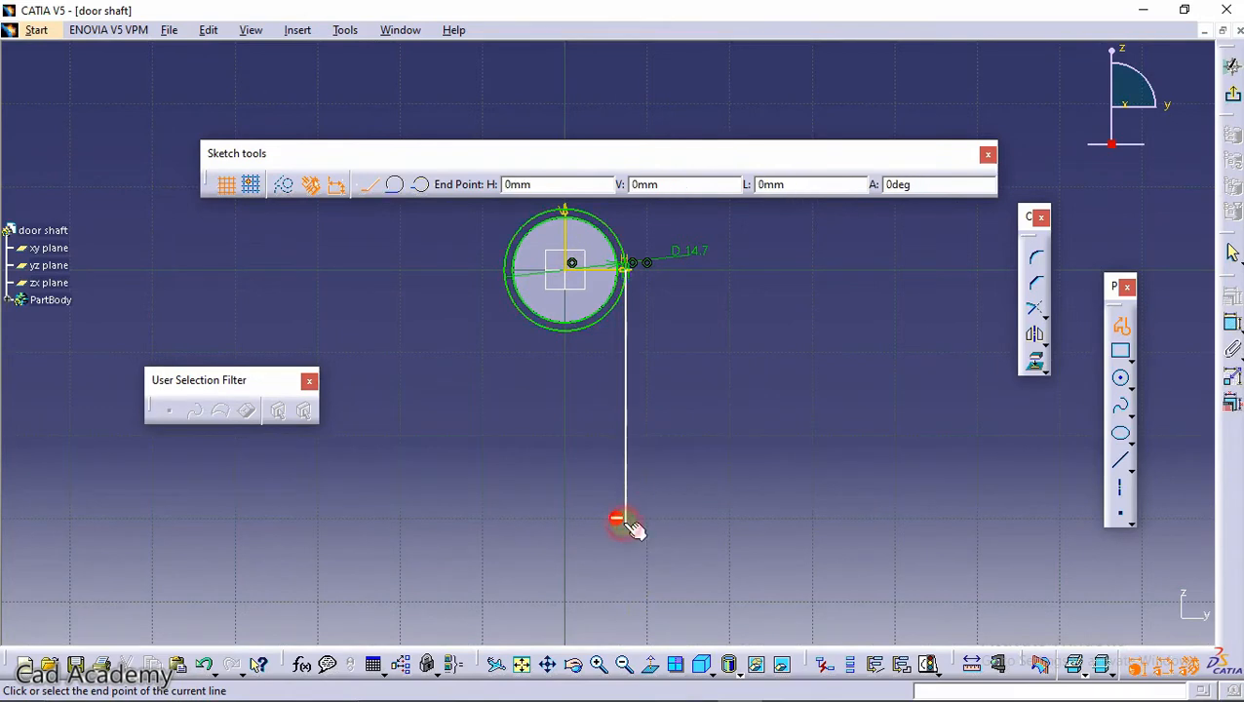
left_click(1119, 325)
Dimension the vertical line's length and set it to 60 mm
left_click(1231, 325)
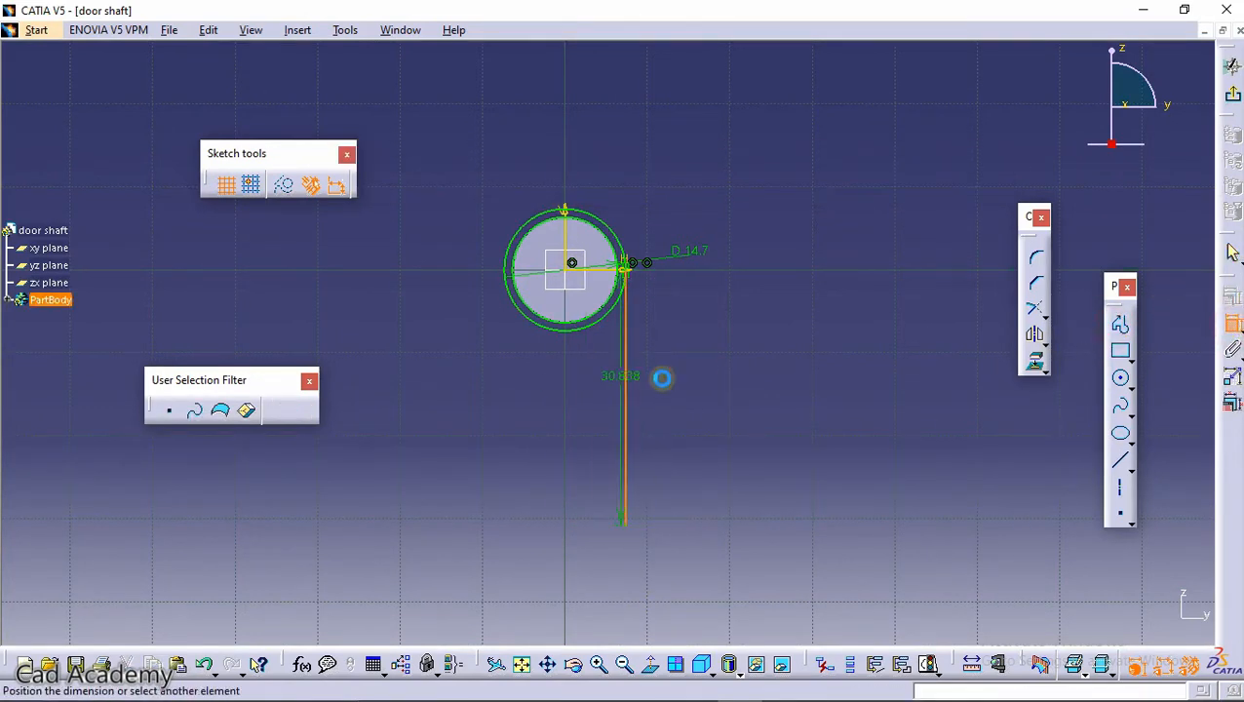
left_click(704, 378)
double_click(708, 380)
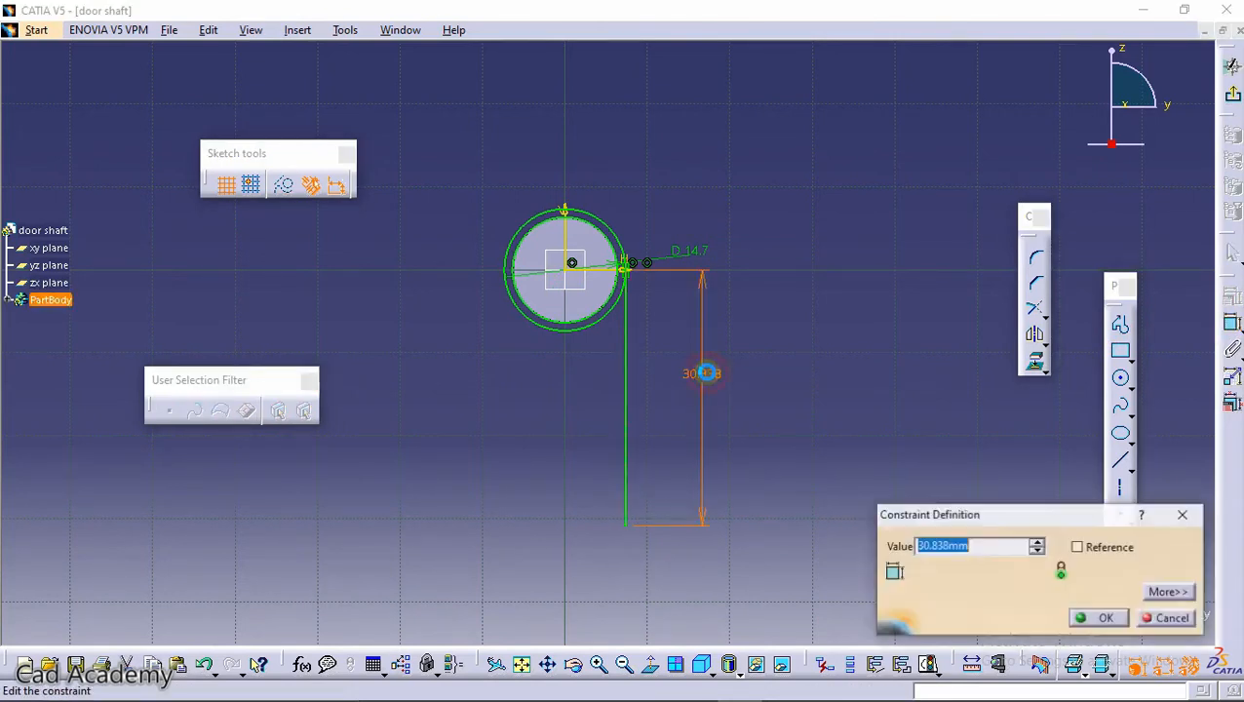
type("5")
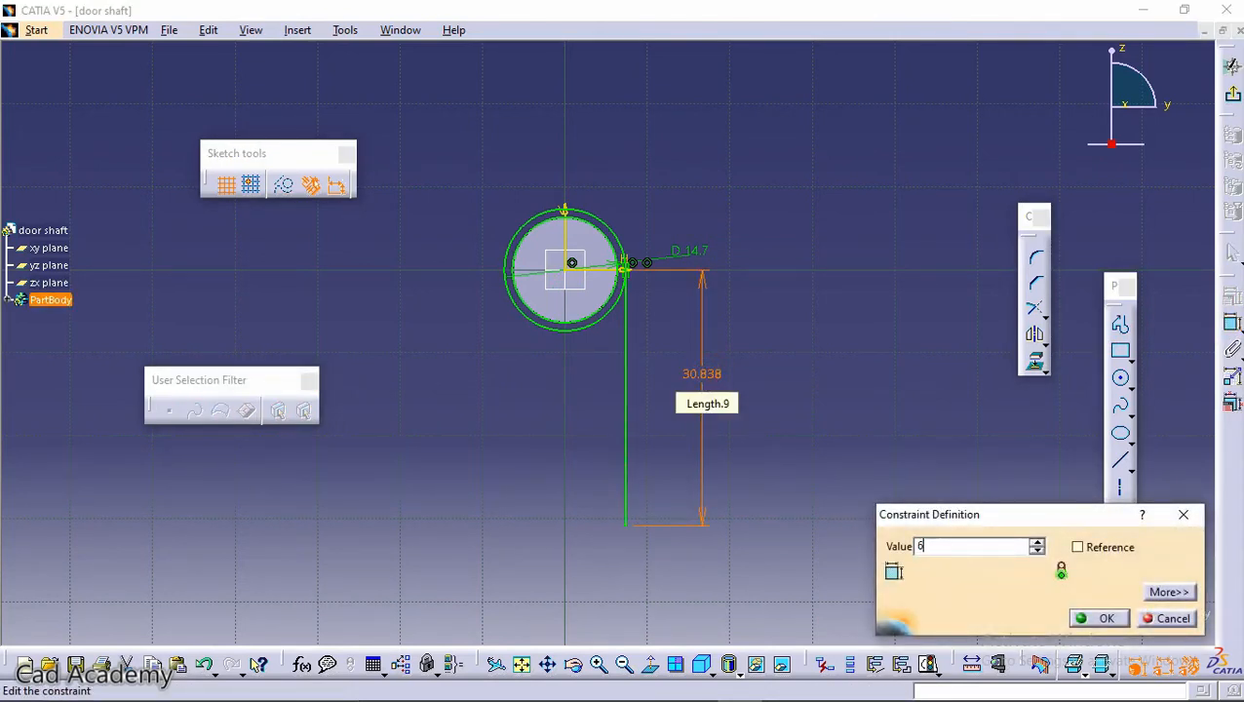
key("Return")
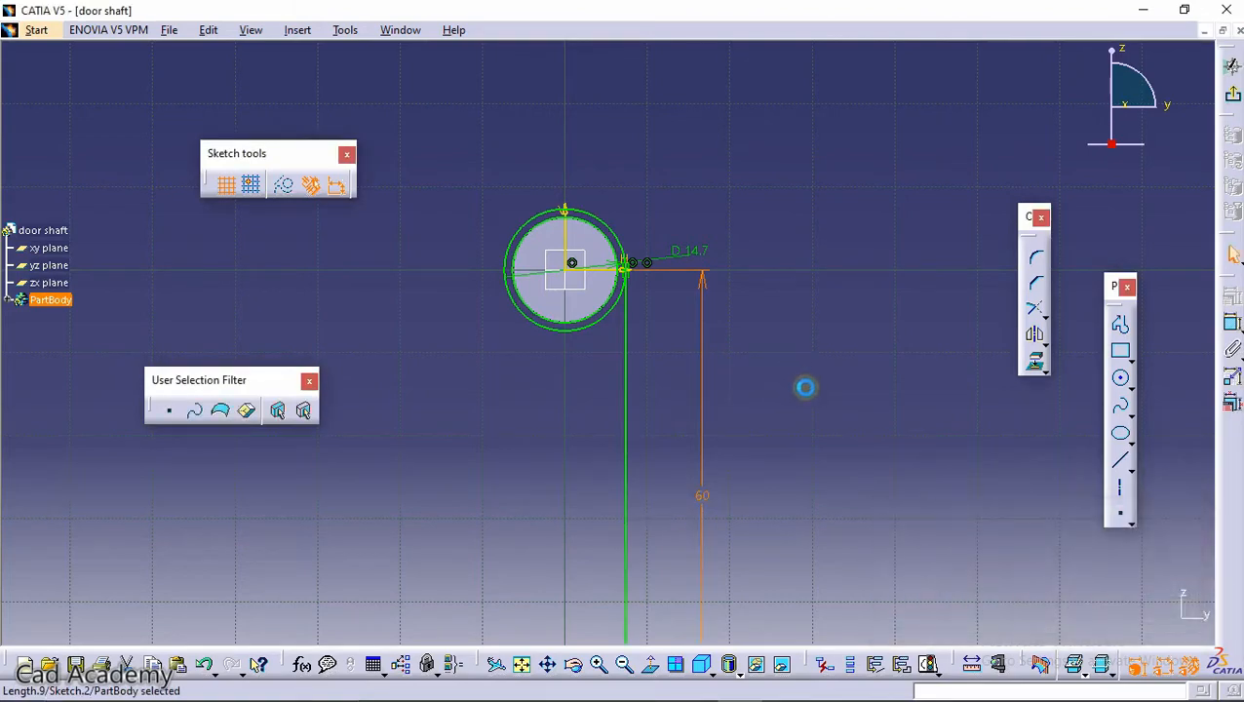
left_click(805, 387)
Draw a profile from the inner circle's horizontal-axis point 60 mm straight down, then 1 mm across to the lower end of the outer line
middle_click_drag(631, 370, 539, 339)
left_click(651, 663)
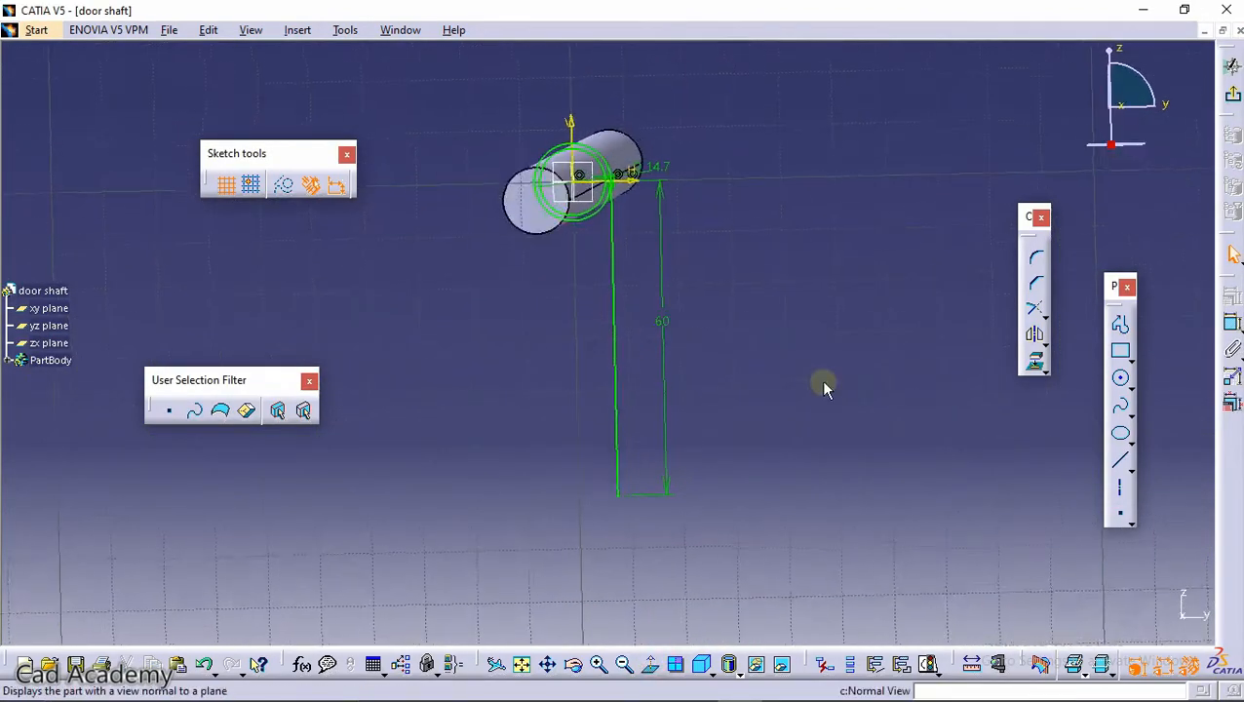
middle_click_drag(821, 377, 823, 528)
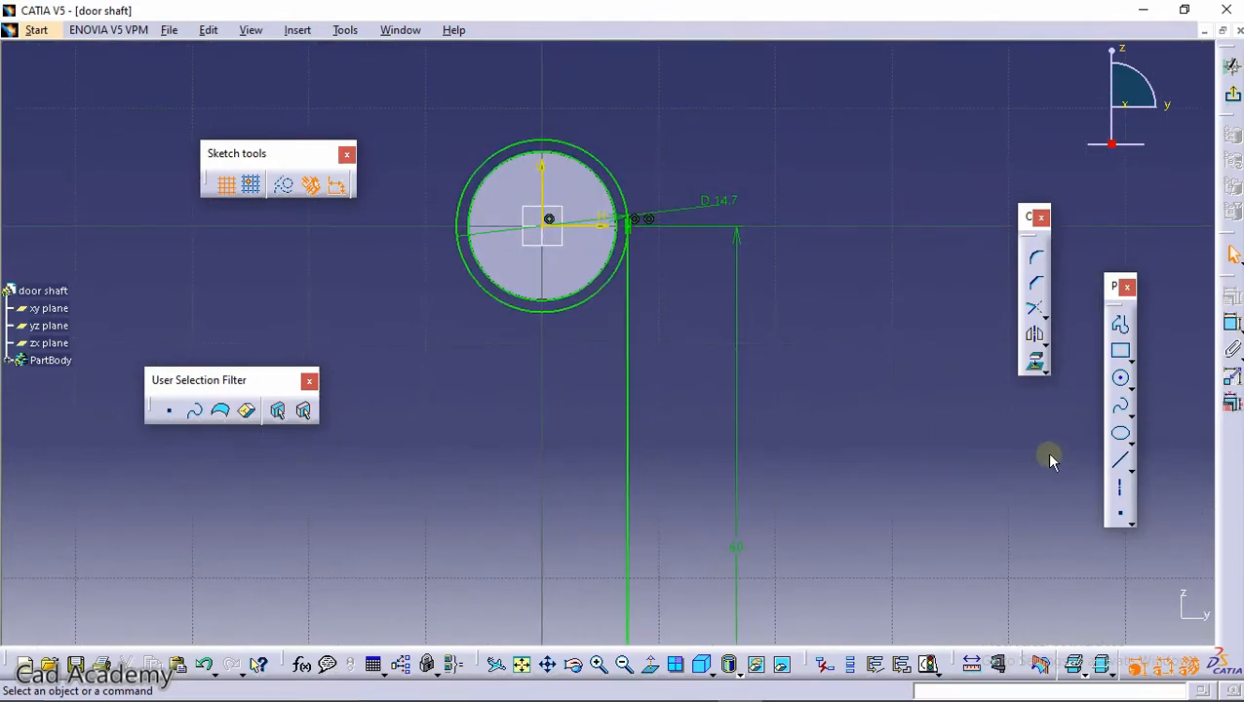
left_click(1121, 324)
middle_click_drag(659, 310, 665, 240)
mouse_move(666, 240)
middle_mouse_down()
mouse_move(667, 441)
mouse_move(616, 388)
mouse_move(609, 189)
middle_mouse_up()
left_click(624, 343)
mouse_move(576, 279)
middle_mouse_down()
mouse_move(539, 356)
mouse_move(586, 482)
mouse_move(583, 271)
middle_mouse_up()
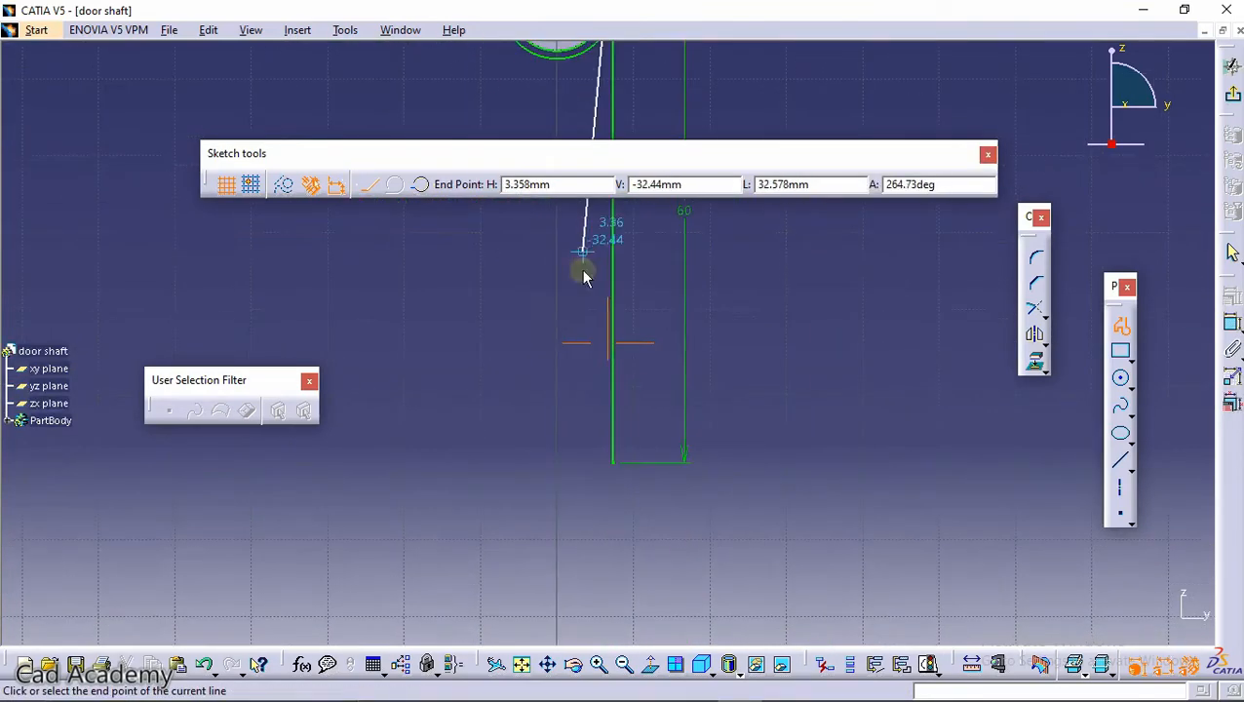
left_click(602, 461)
middle_click_drag(604, 458, 625, 397)
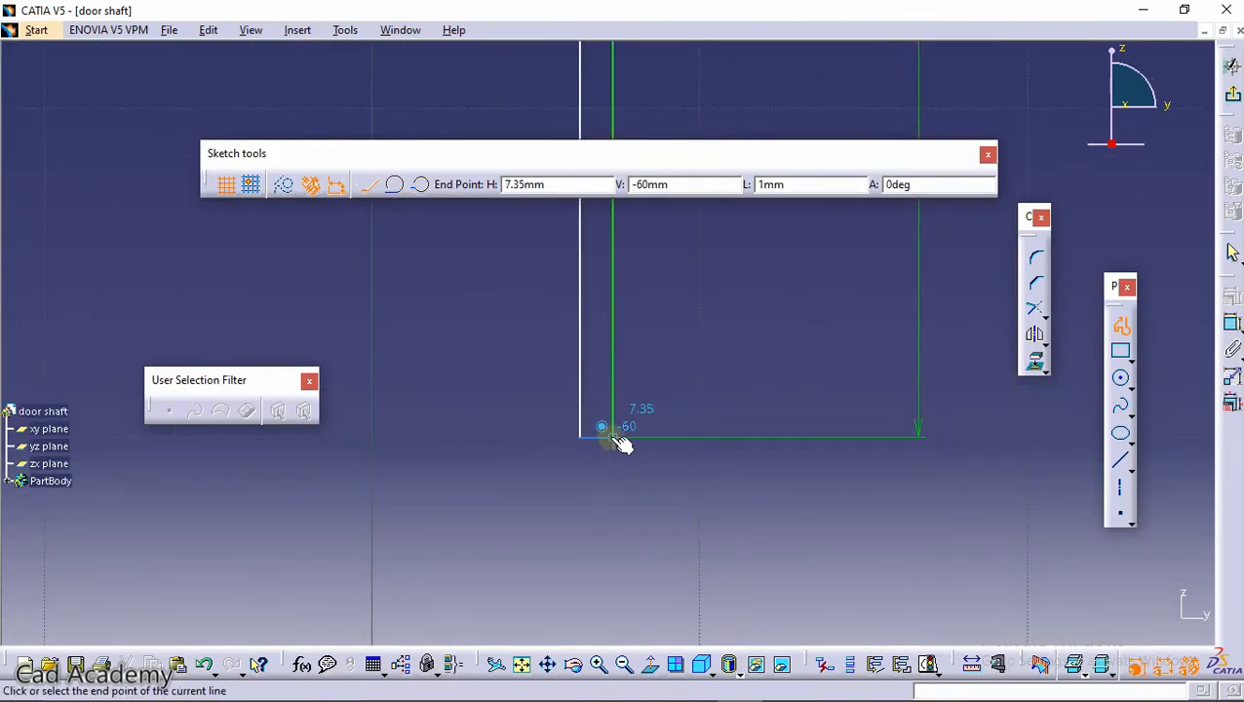
left_click(1120, 324)
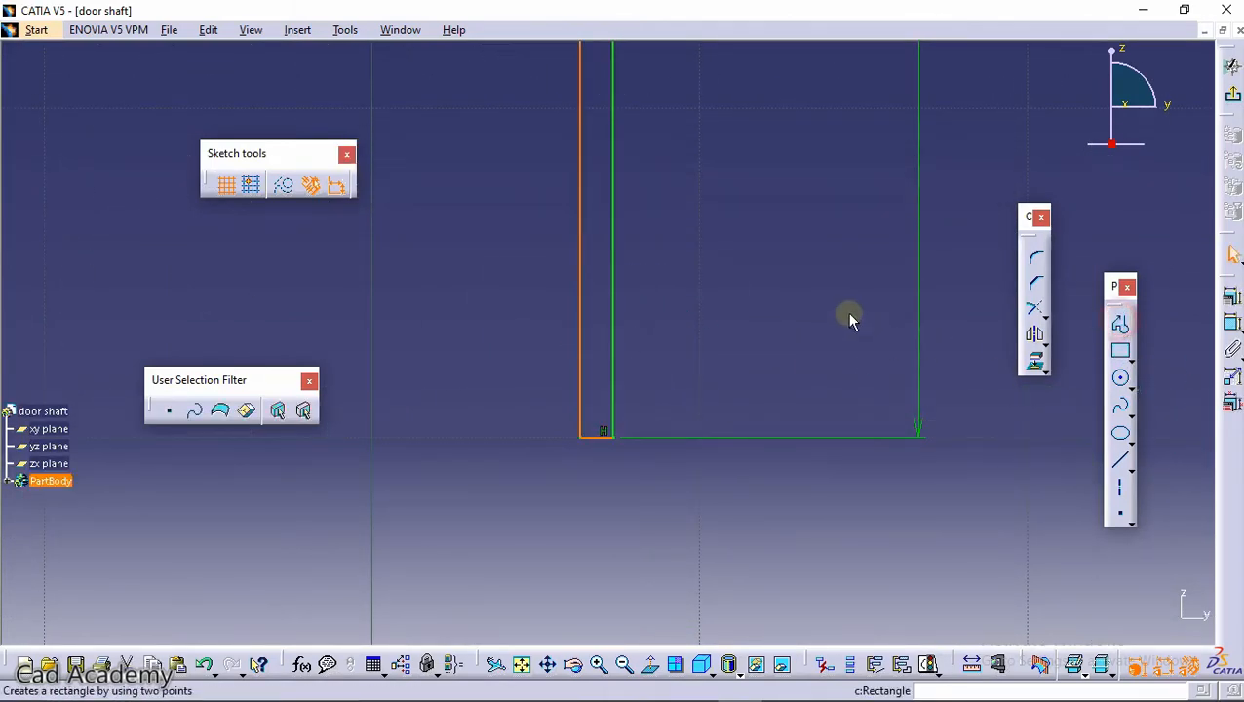
Quick-trim the upper portion of the inner vertical line that lies inside the outer circle
middle_click_drag(848, 319, 838, 459)
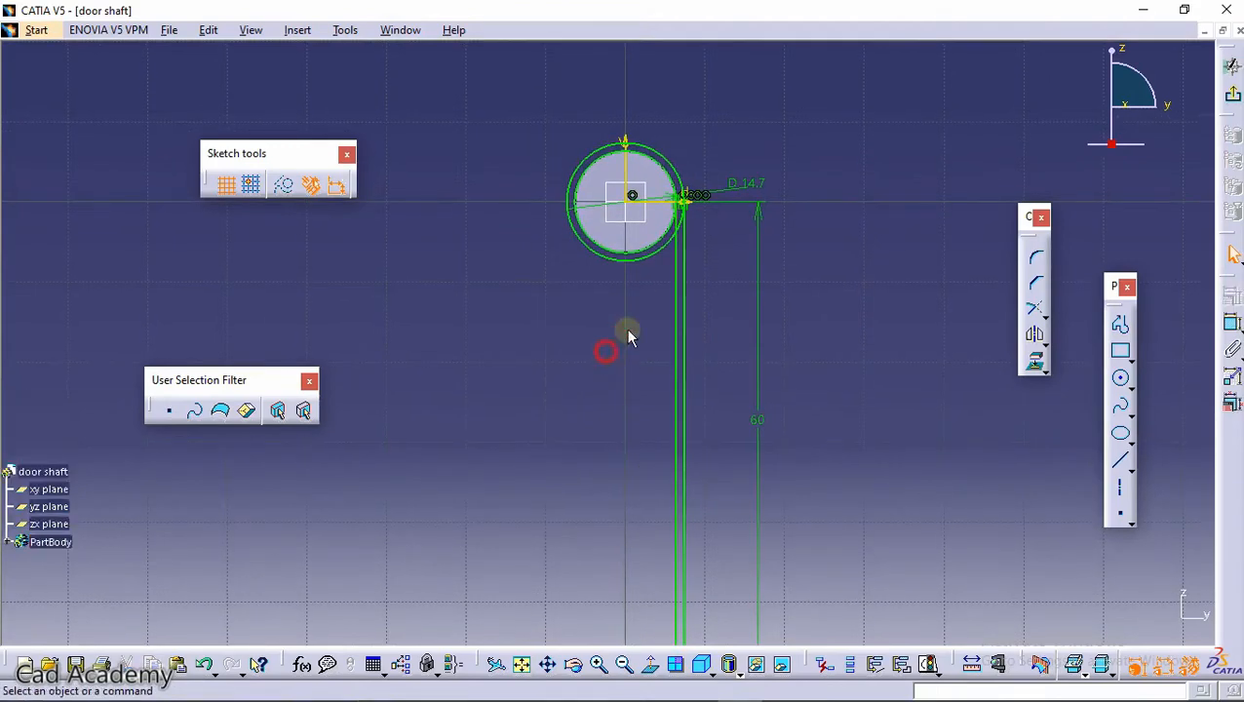
mouse_move(626, 329)
middle_mouse_down()
mouse_move(629, 419)
mouse_move(717, 380)
mouse_move(572, 310)
middle_mouse_up()
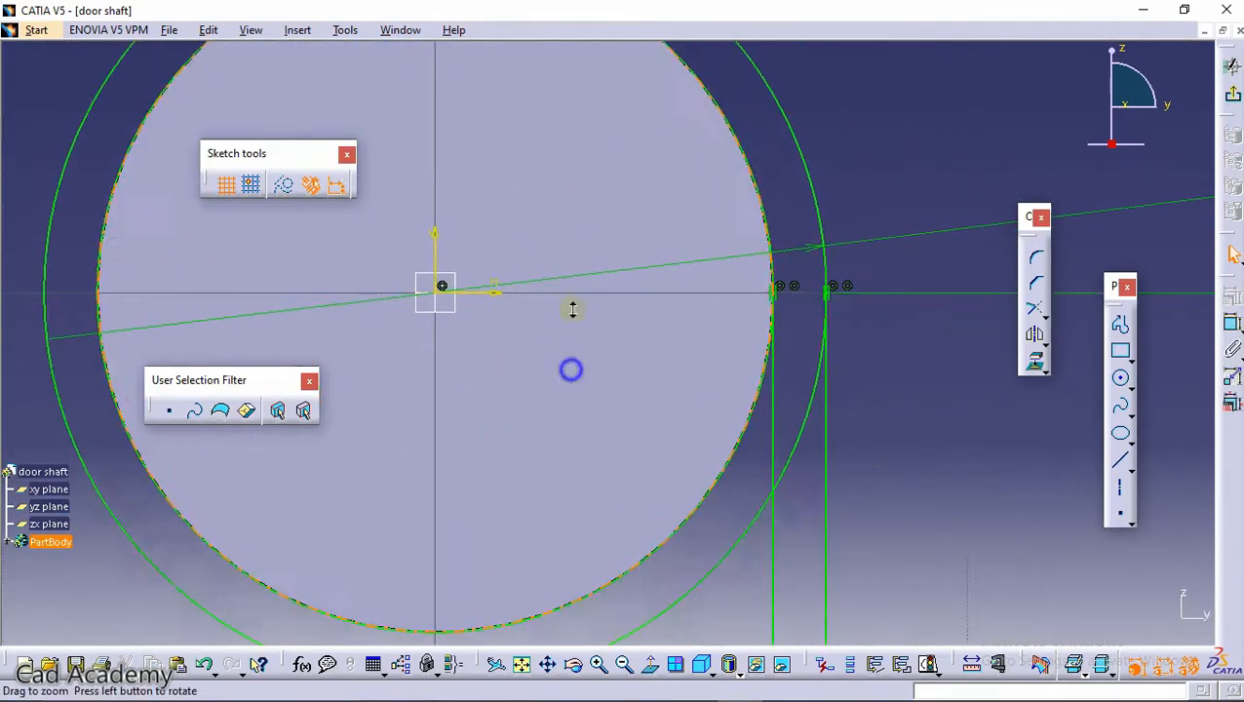
left_click(1045, 315)
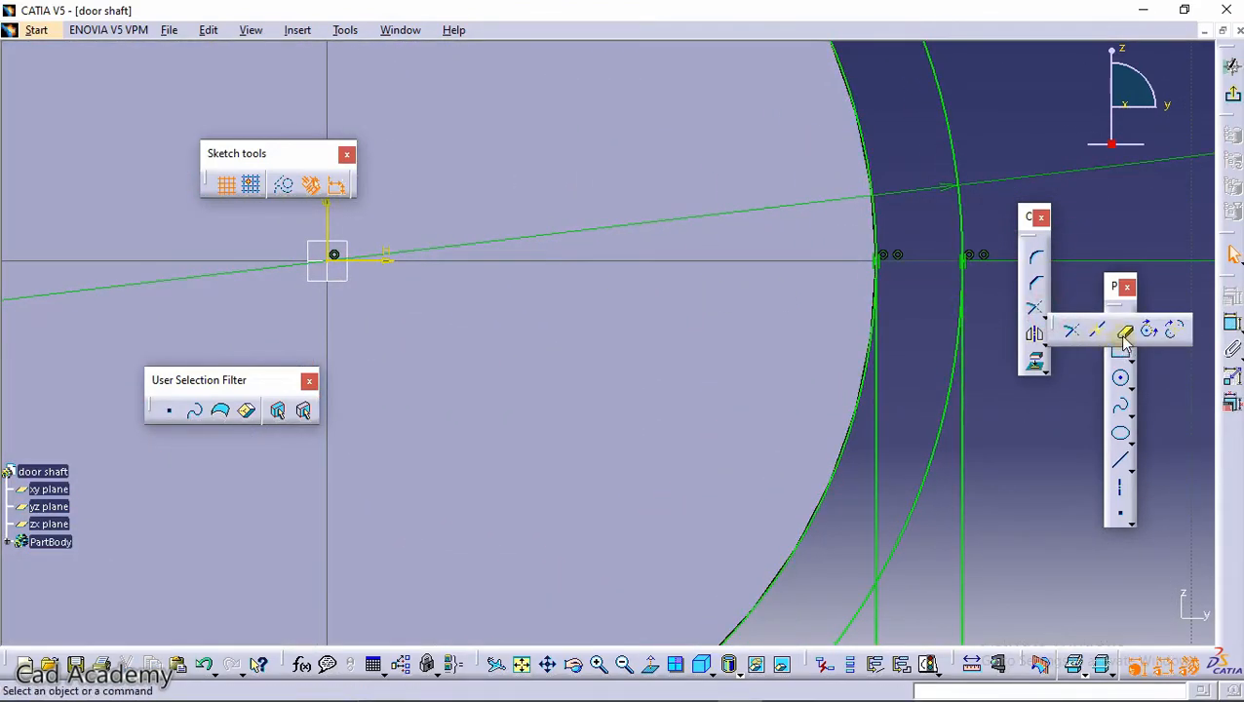
left_click(1124, 334)
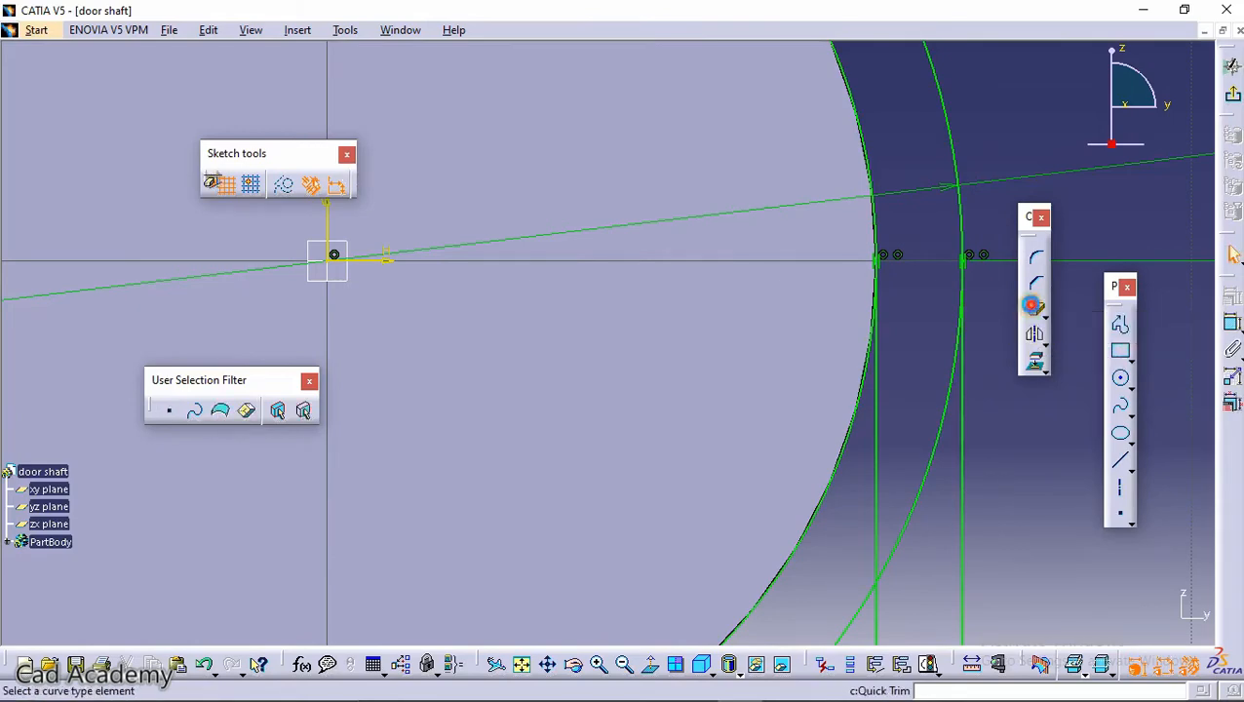
mouse_move(826, 279)
middle_mouse_down()
mouse_move(619, 291)
mouse_move(649, 272)
mouse_move(586, 138)
mouse_move(617, 332)
middle_mouse_up()
left_click(635, 350)
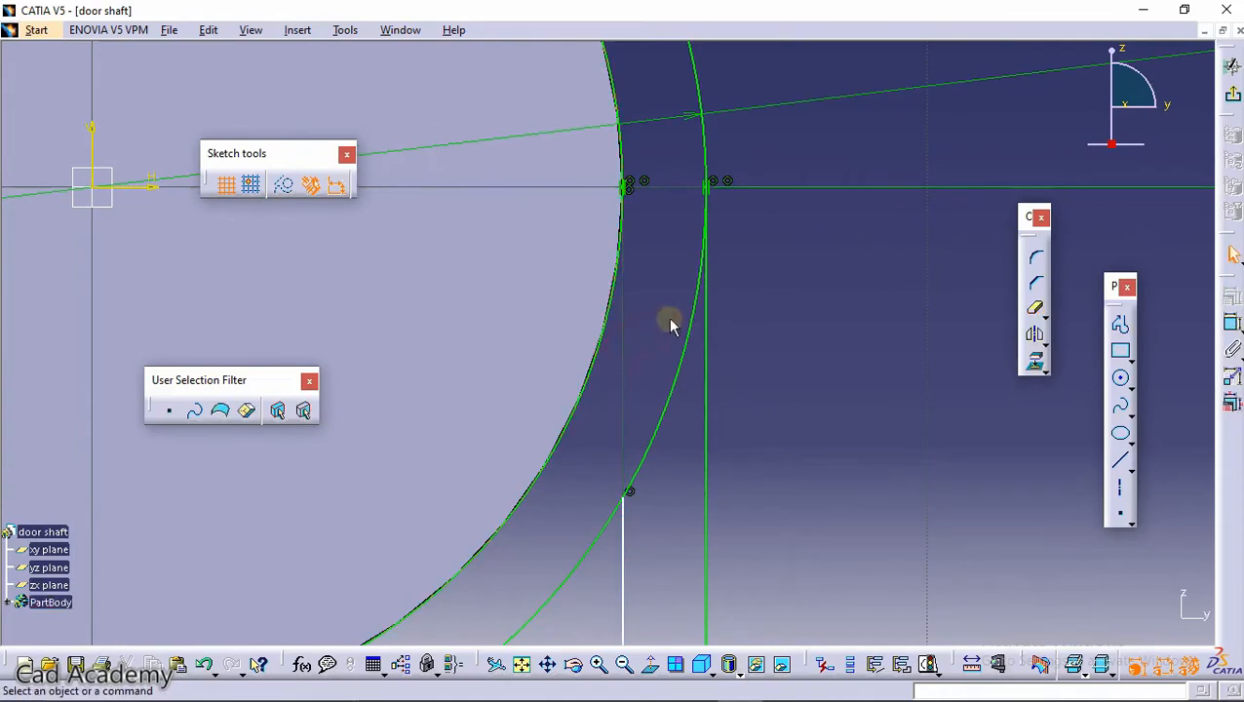
Quick-trim the short arc of the outer circle lying between the two vertical lines
middle_click_drag(628, 297, 645, 343, "ctrl")
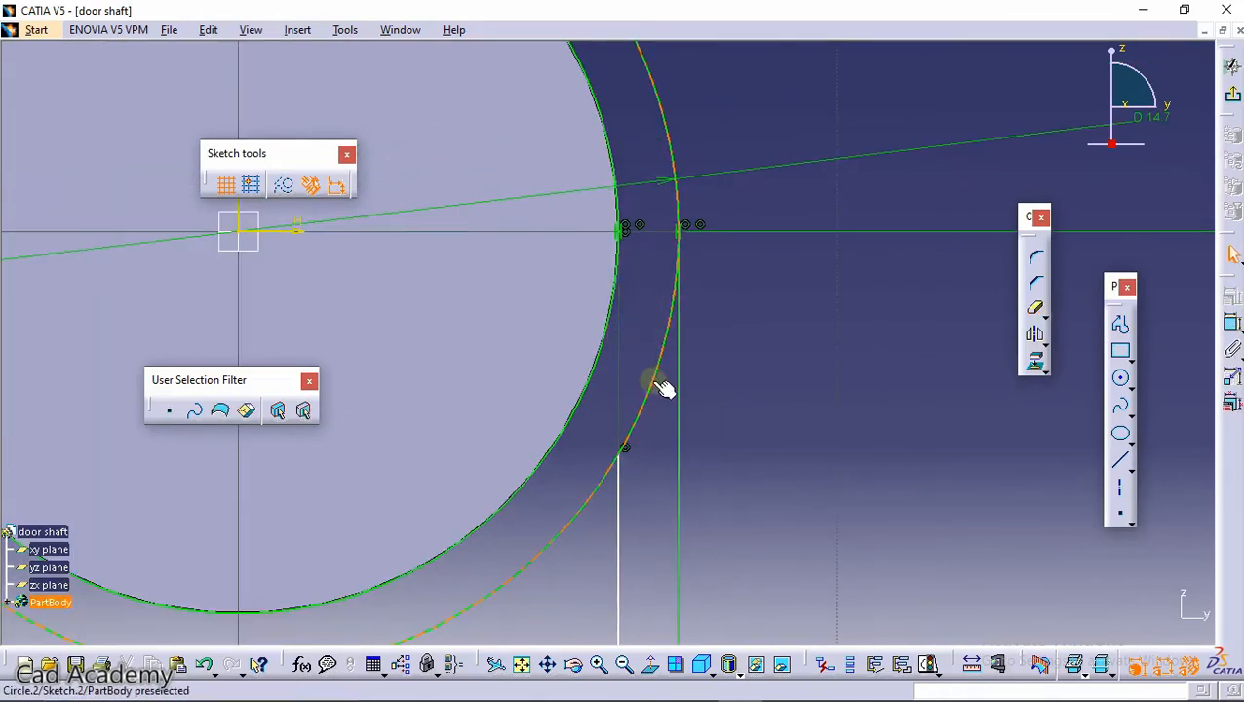
left_click(650, 372)
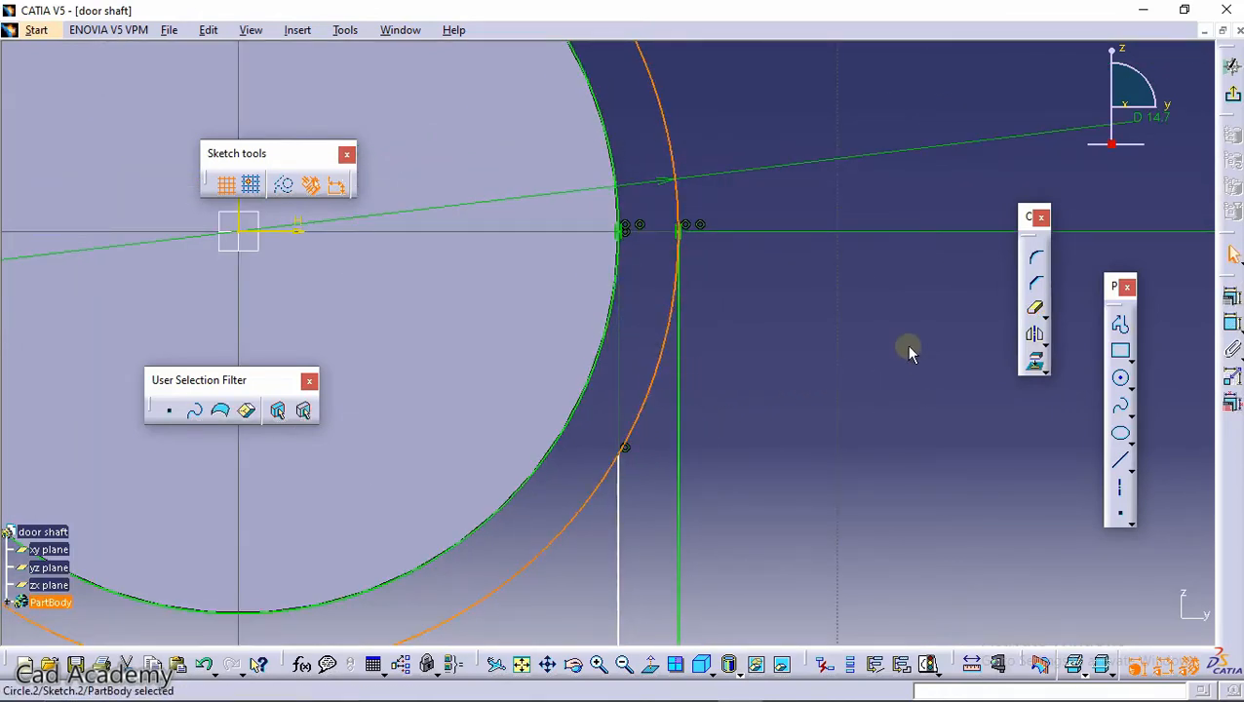
left_click(1035, 313)
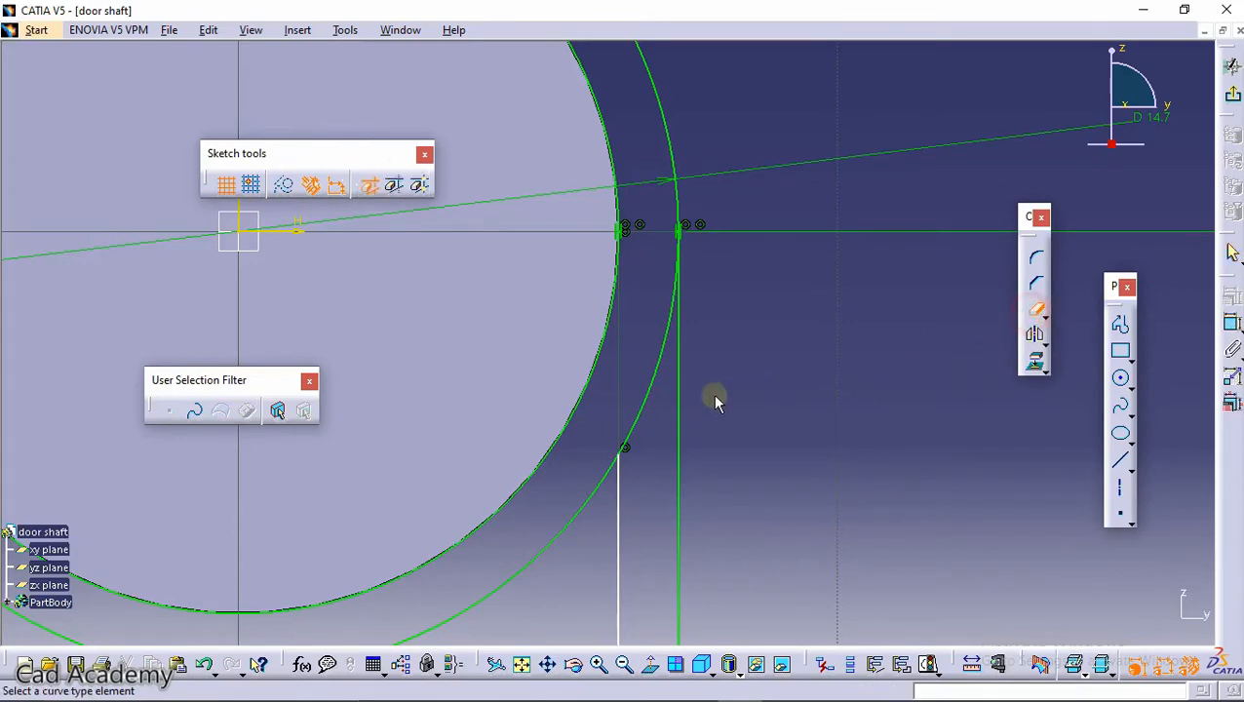
left_click(650, 398)
Finish the collar-and-flap sketch and preview a pad of the profile with a 15 mm length
middle_click_drag(645, 283, 632, 365)
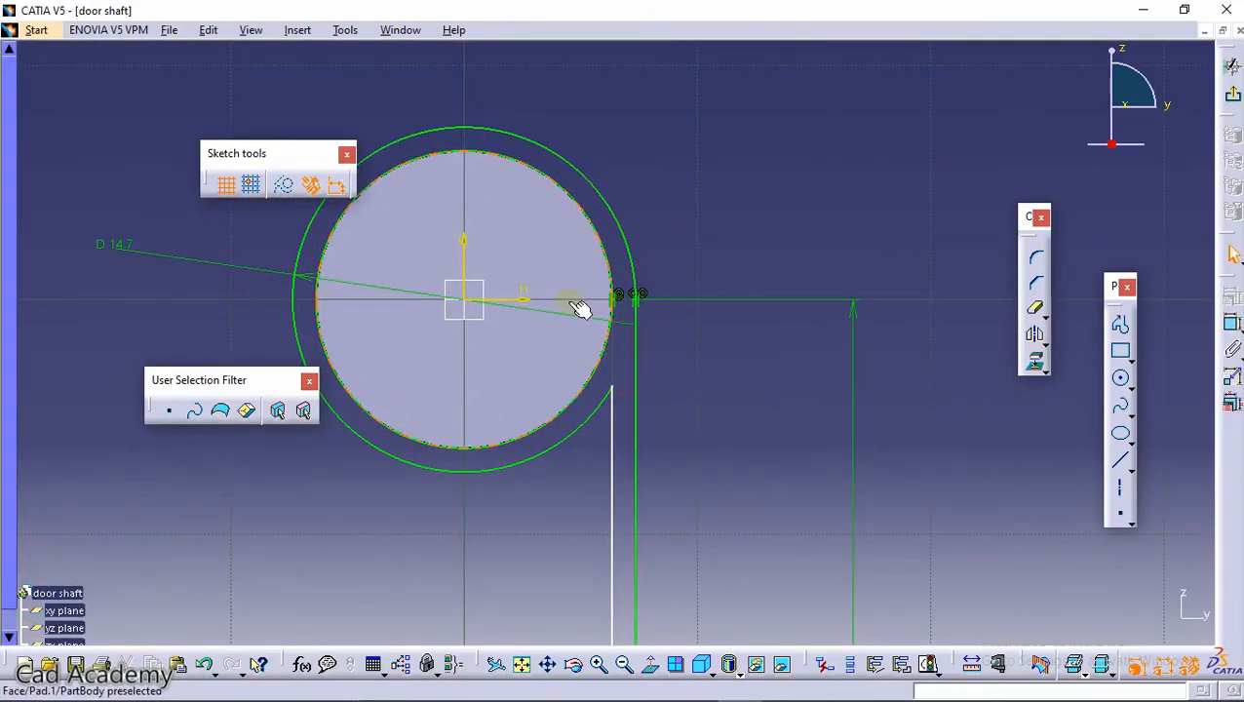
mouse_move(595, 282)
middle_mouse_down()
mouse_move(614, 448)
mouse_move(597, 328)
mouse_move(628, 352)
middle_mouse_up()
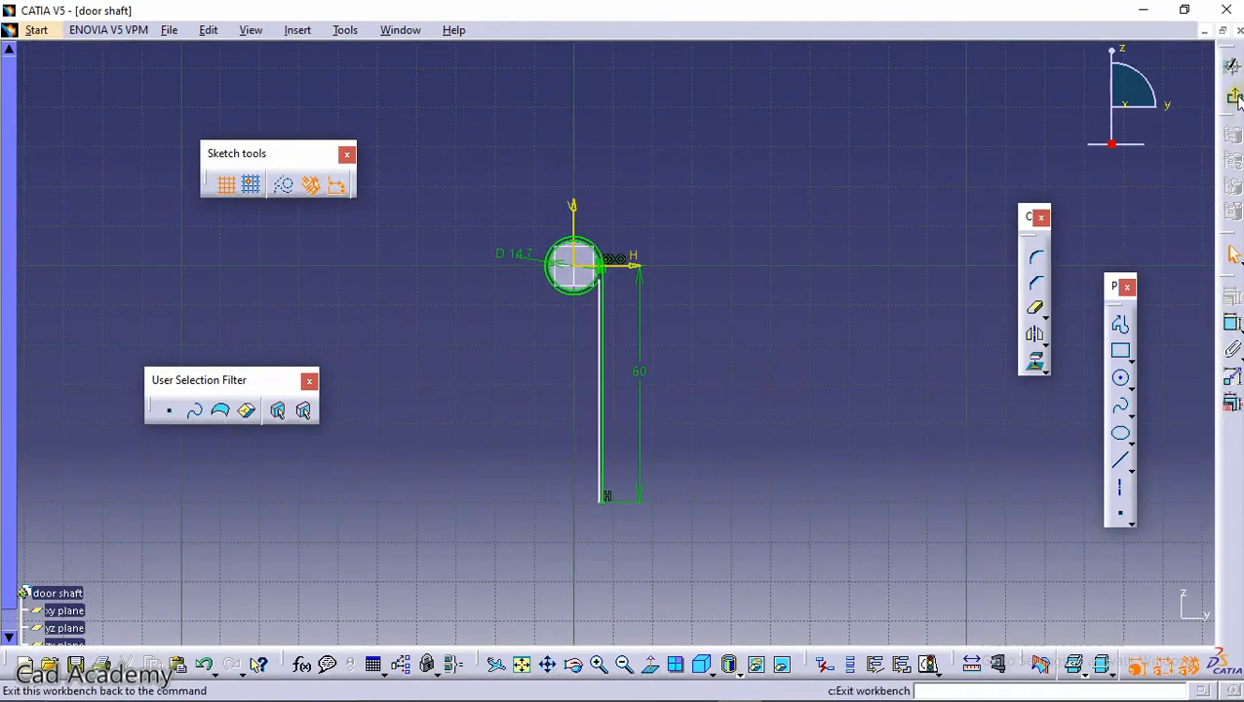
left_click(1232, 254)
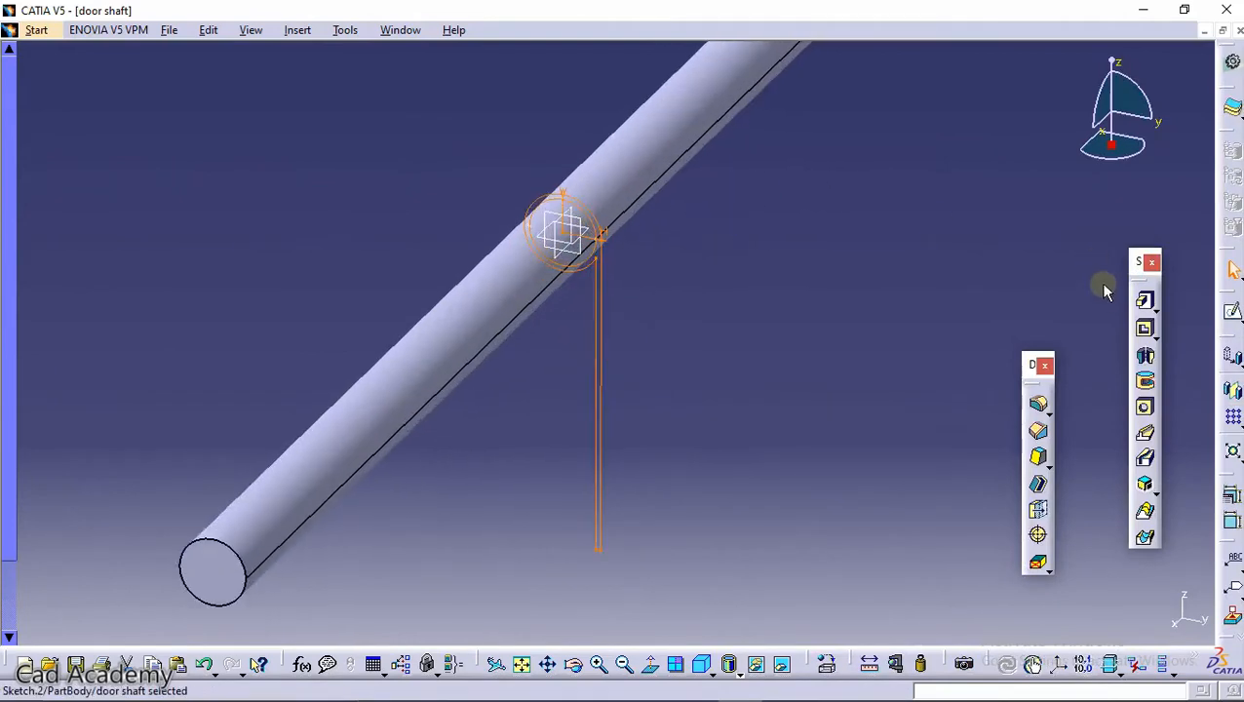
left_click(1142, 302)
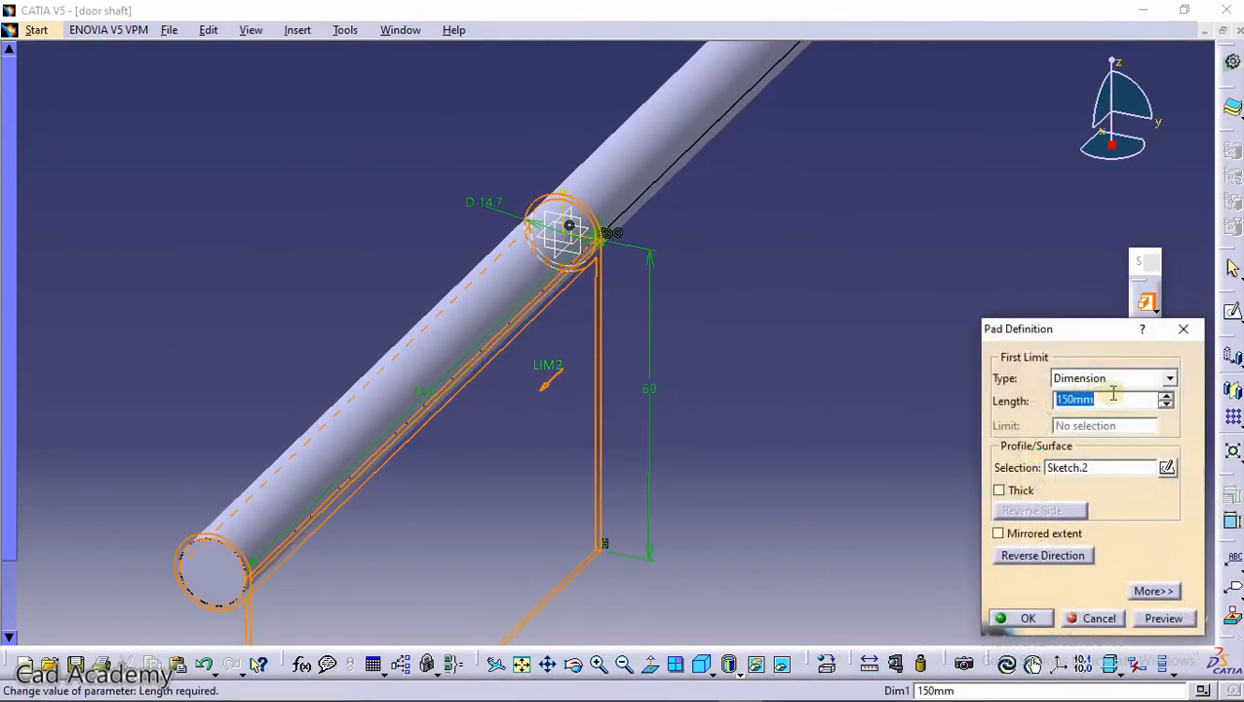
type("15")
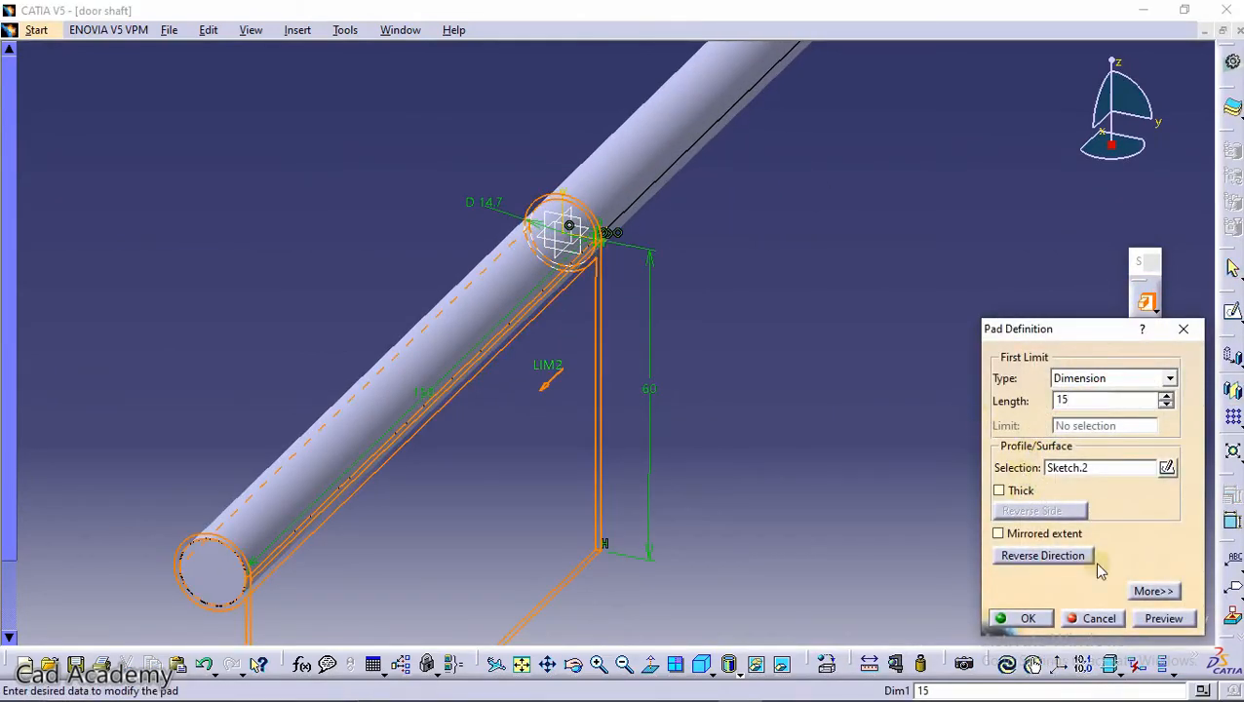
left_click(1162, 620)
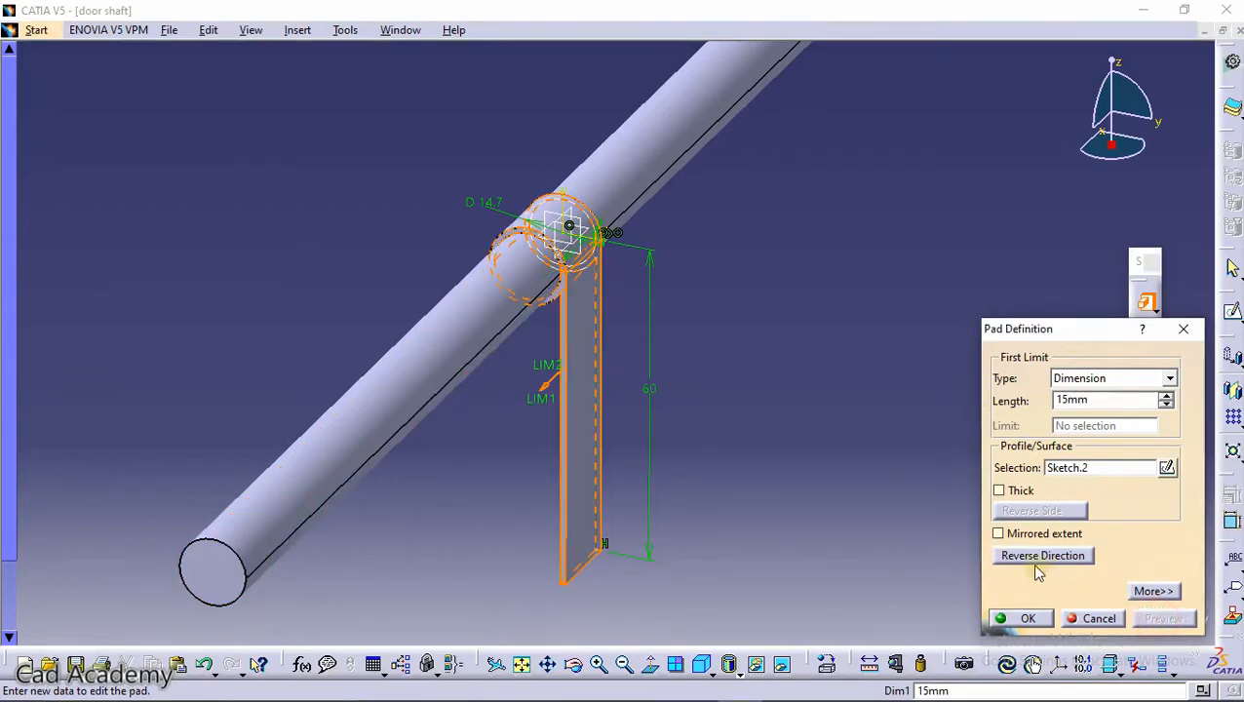
Give the collar-and-flap pad a mirrored extent, set its length to 12 mm, and create it
left_click(1021, 532)
double_click(1099, 400)
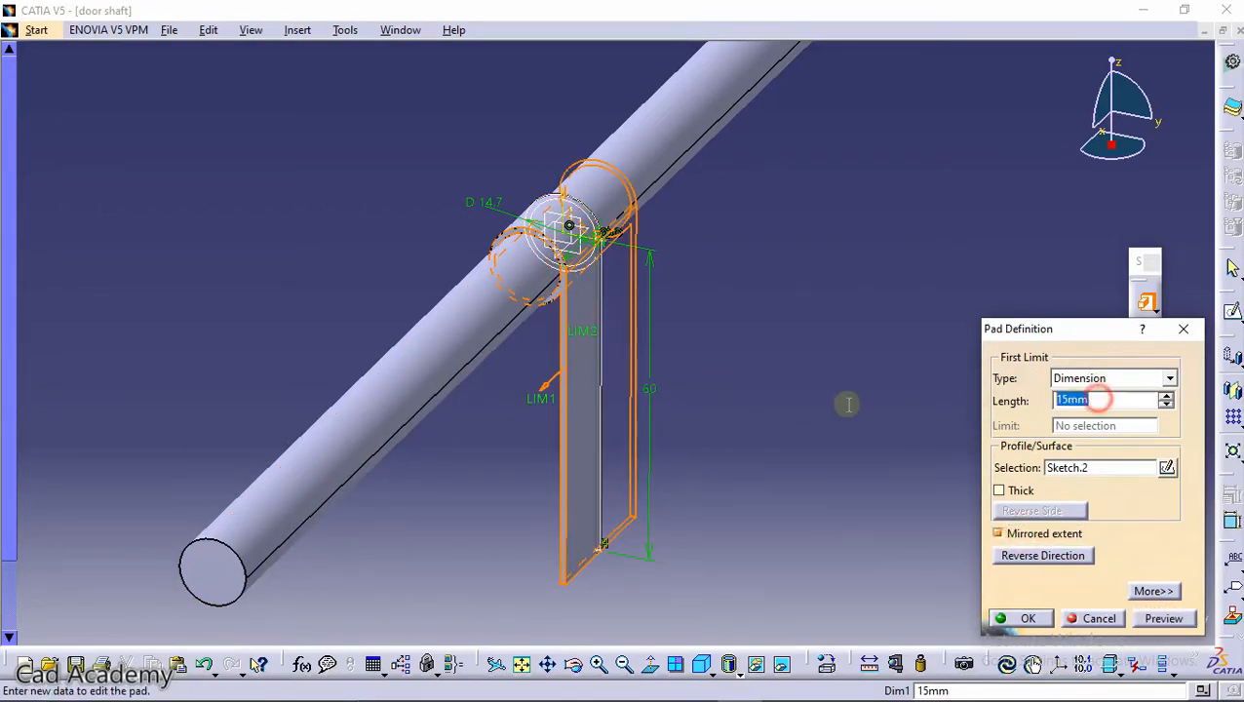
left_click(1151, 618)
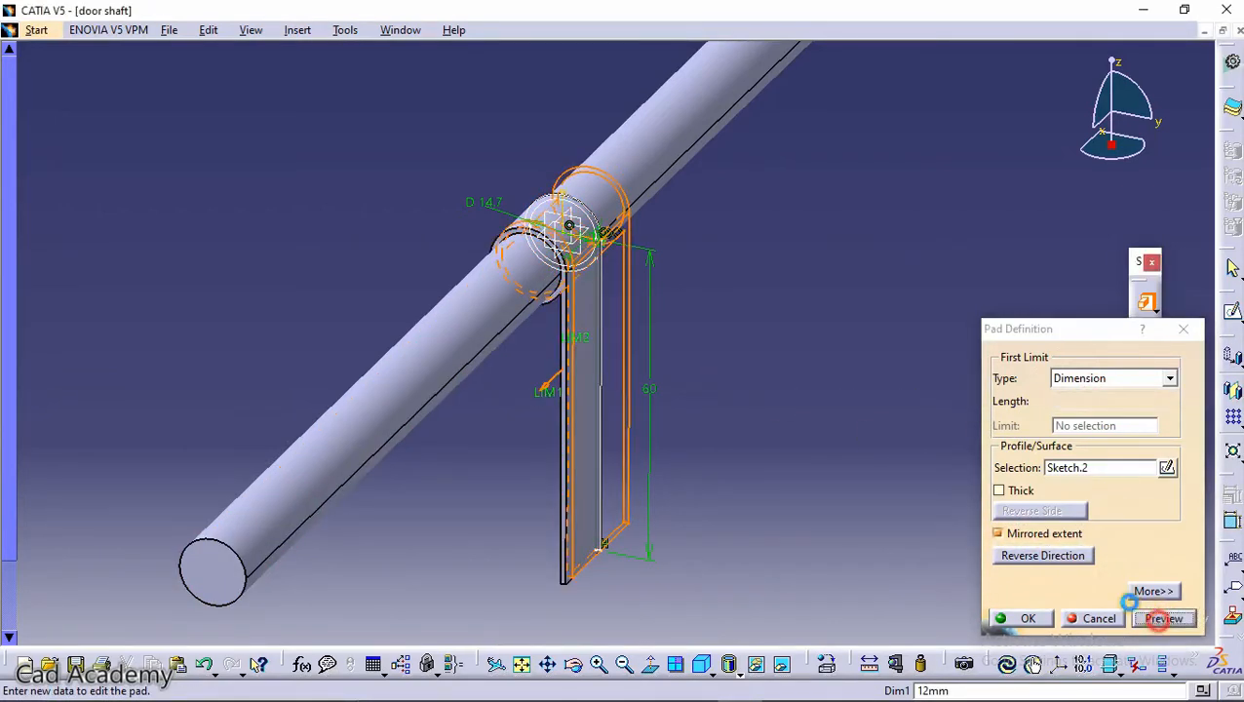
mouse_move(606, 353)
middle_mouse_down()
mouse_move(567, 333)
mouse_move(590, 341)
middle_mouse_up()
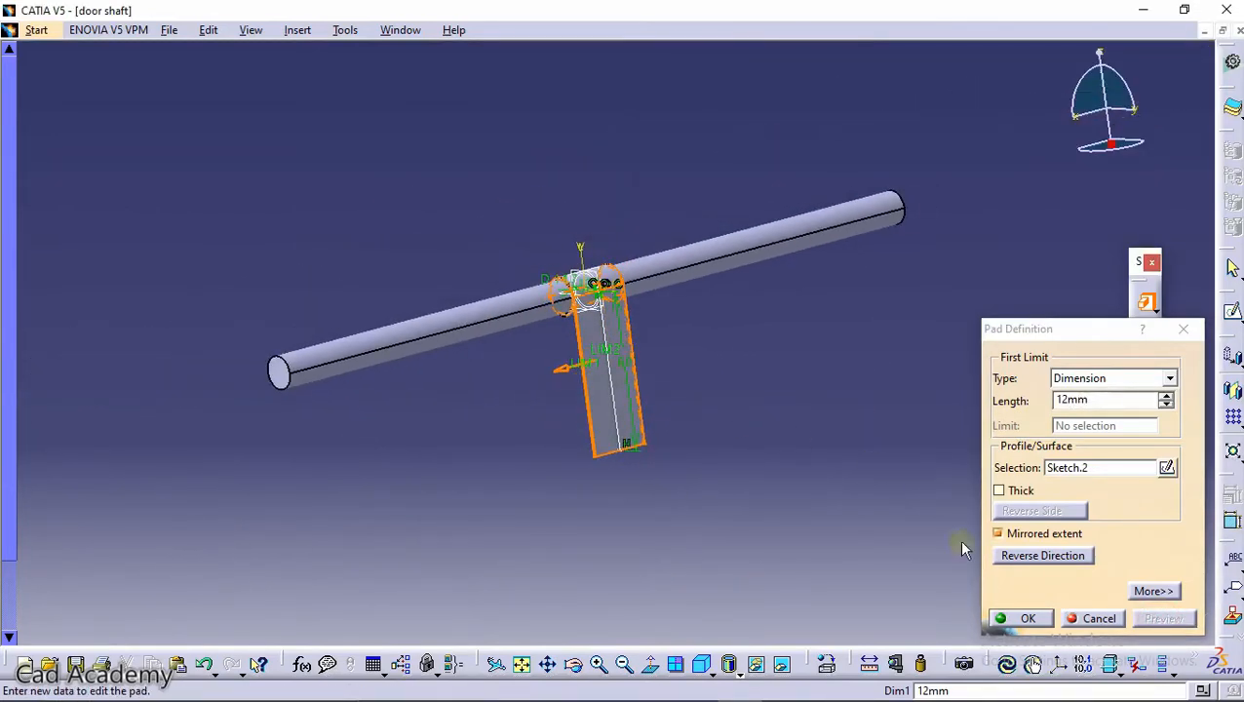
left_click(1022, 620)
Fillet the two short corner edges at the flap's lower end with an 8 mm radius
middle_click_drag(716, 369, 625, 295)
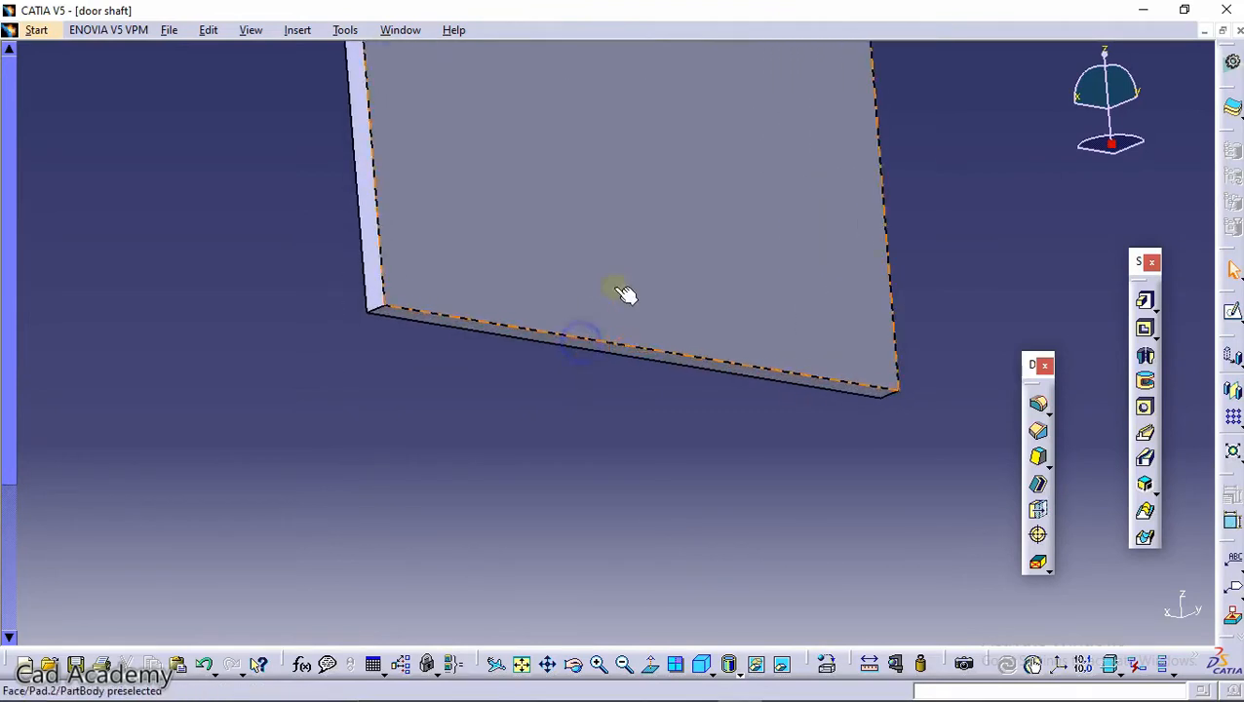
left_click(1037, 403)
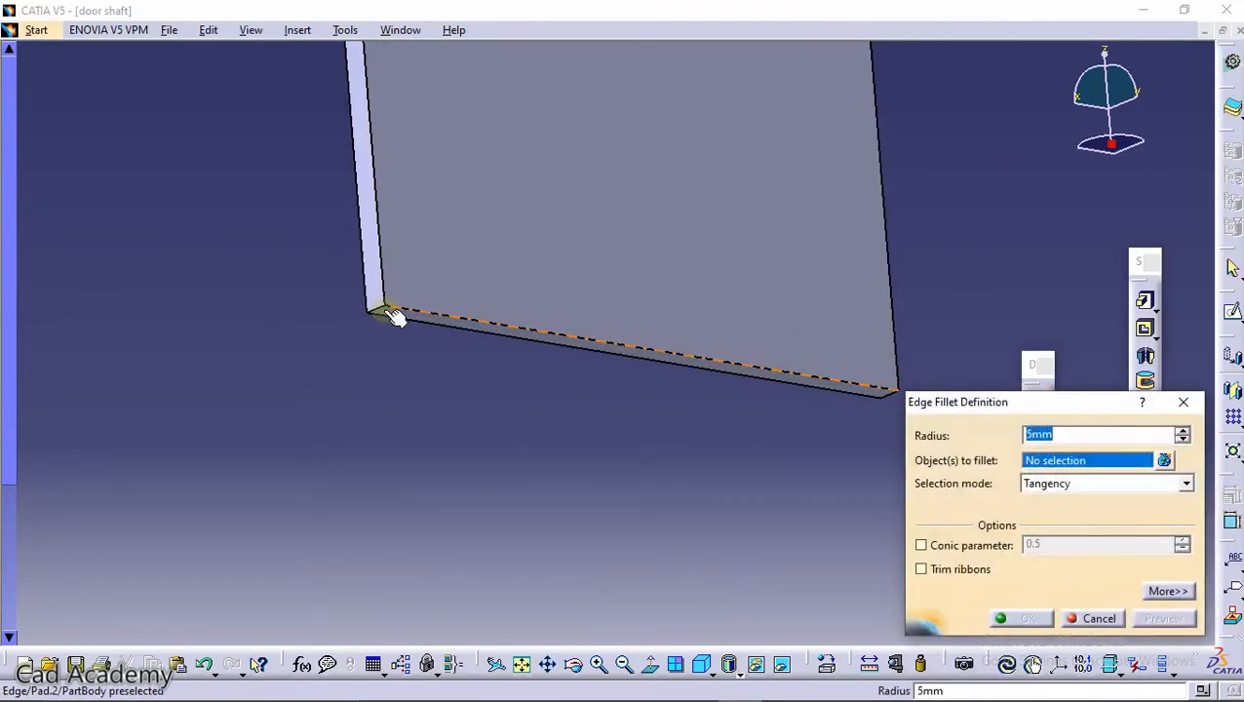
left_click(378, 309)
middle_click_drag(473, 312, 19, 142)
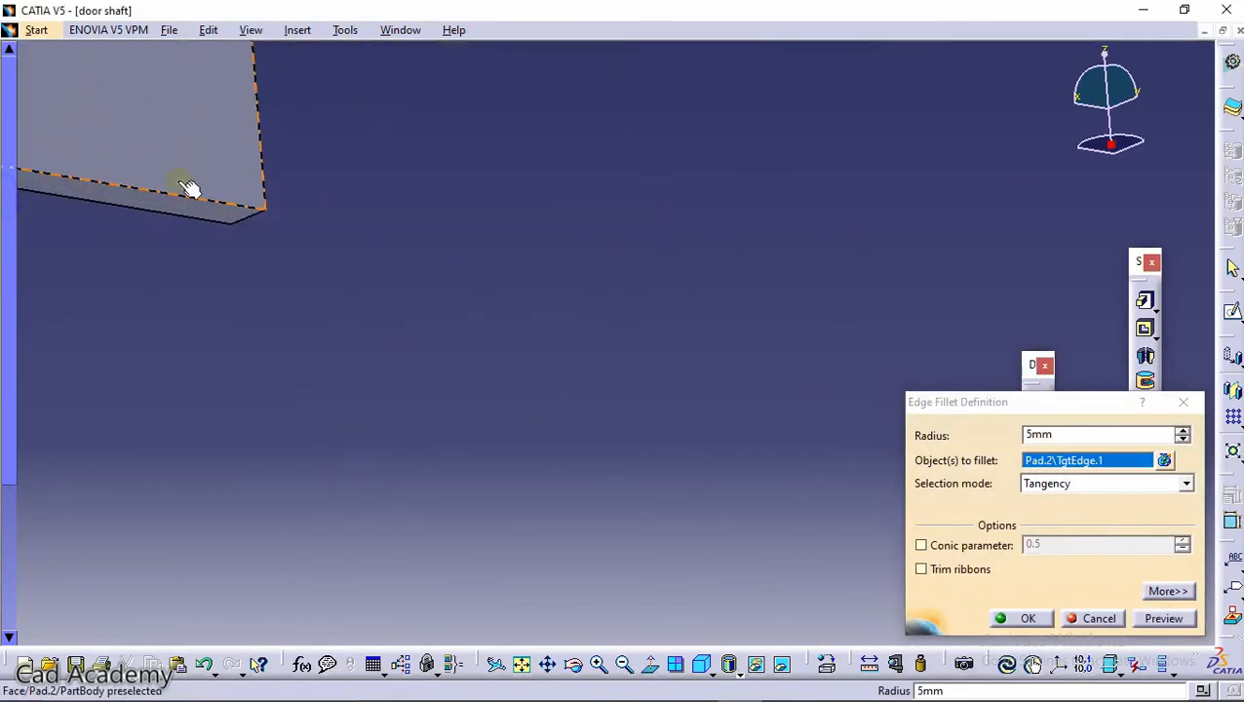
left_click(254, 223)
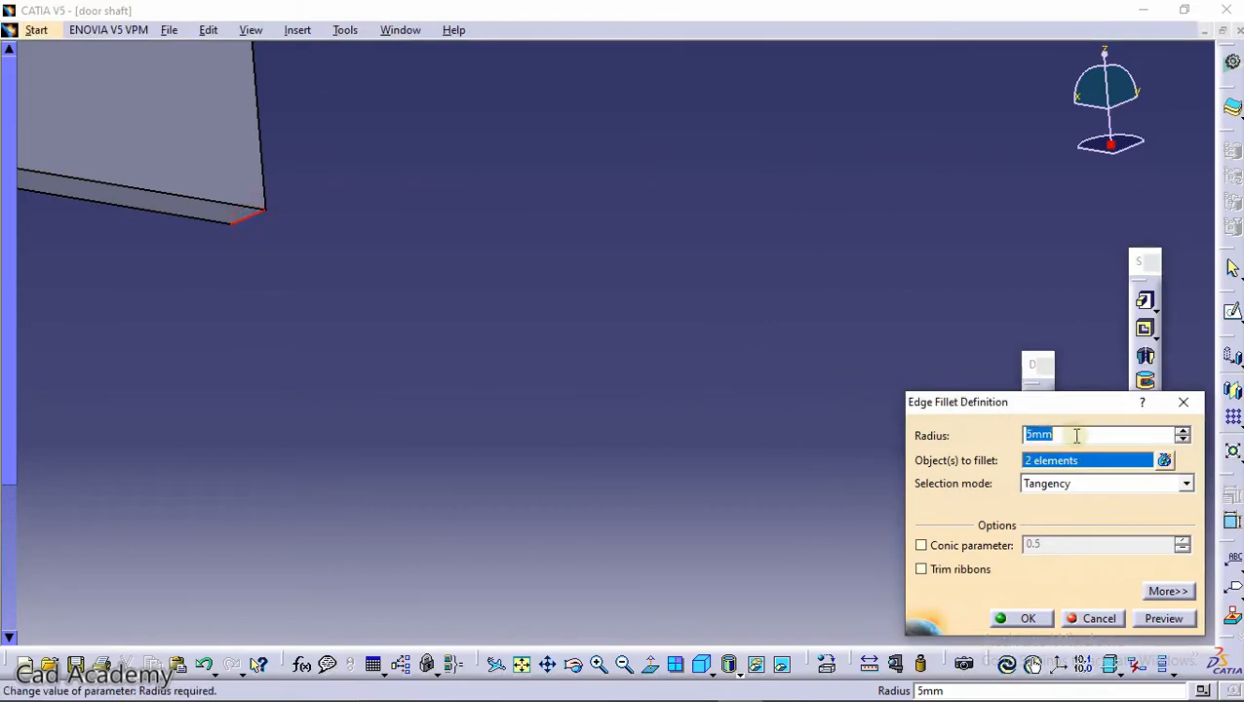
left_click(1035, 620)
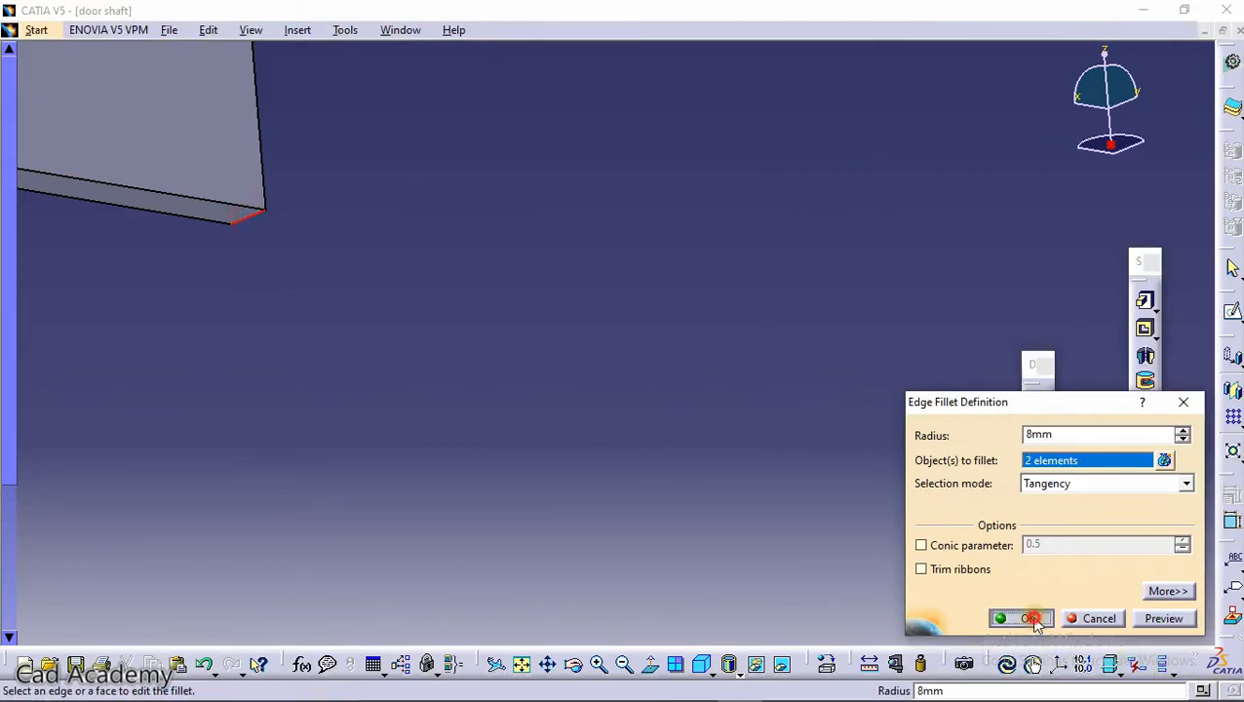
middle_click_drag(620, 185, 638, 390)
middle_click_drag(636, 253, 654, 329)
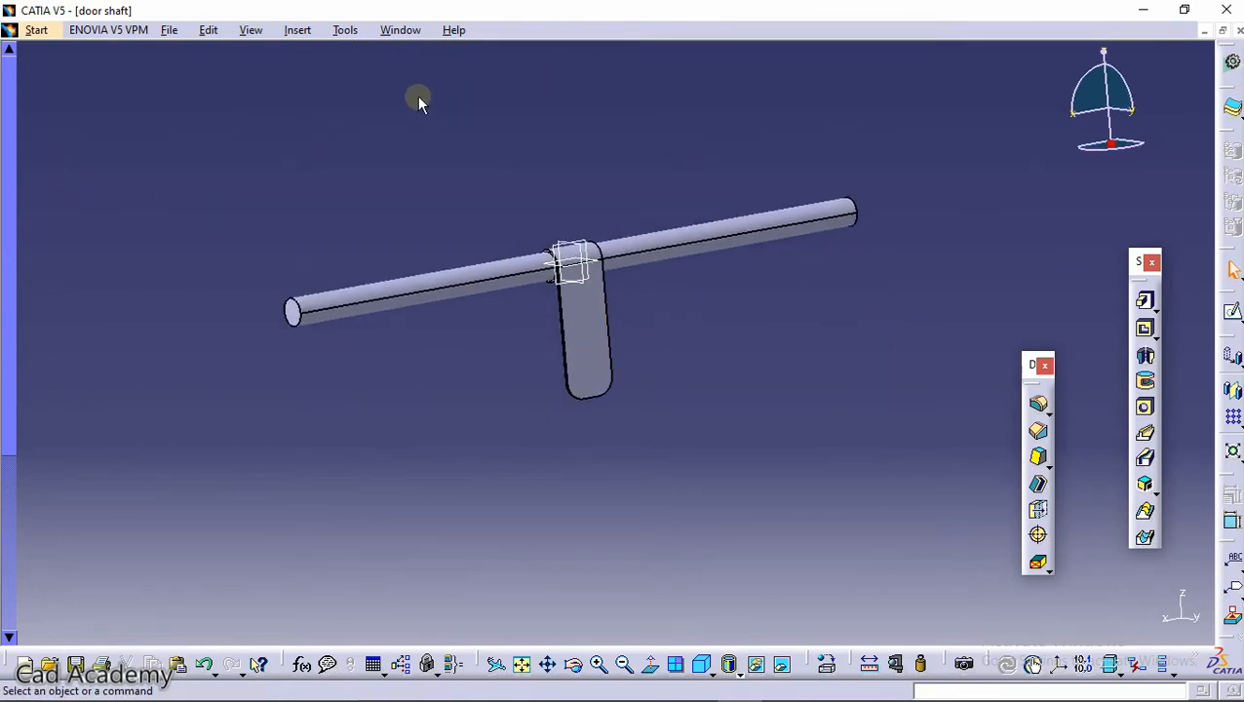
Save the part as "door shaft 1" in New folder and close its document
left_click(165, 31)
left_click(340, 146)
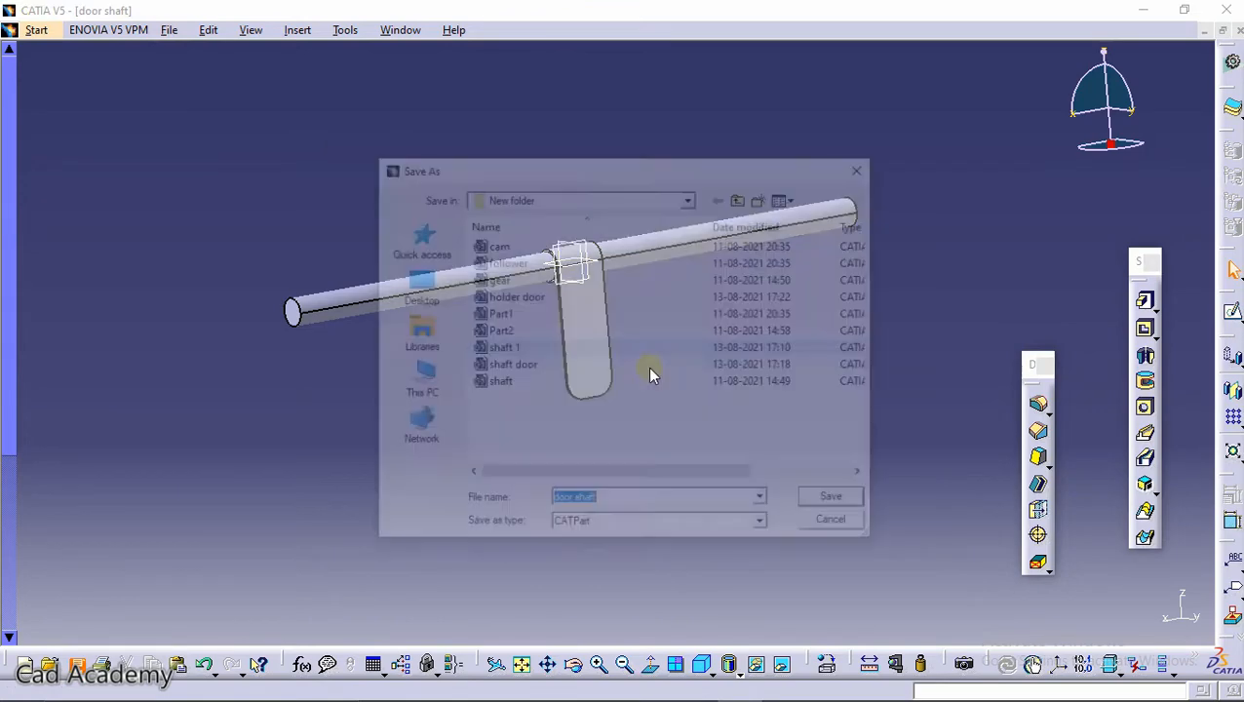
left_click(614, 503)
type("1")
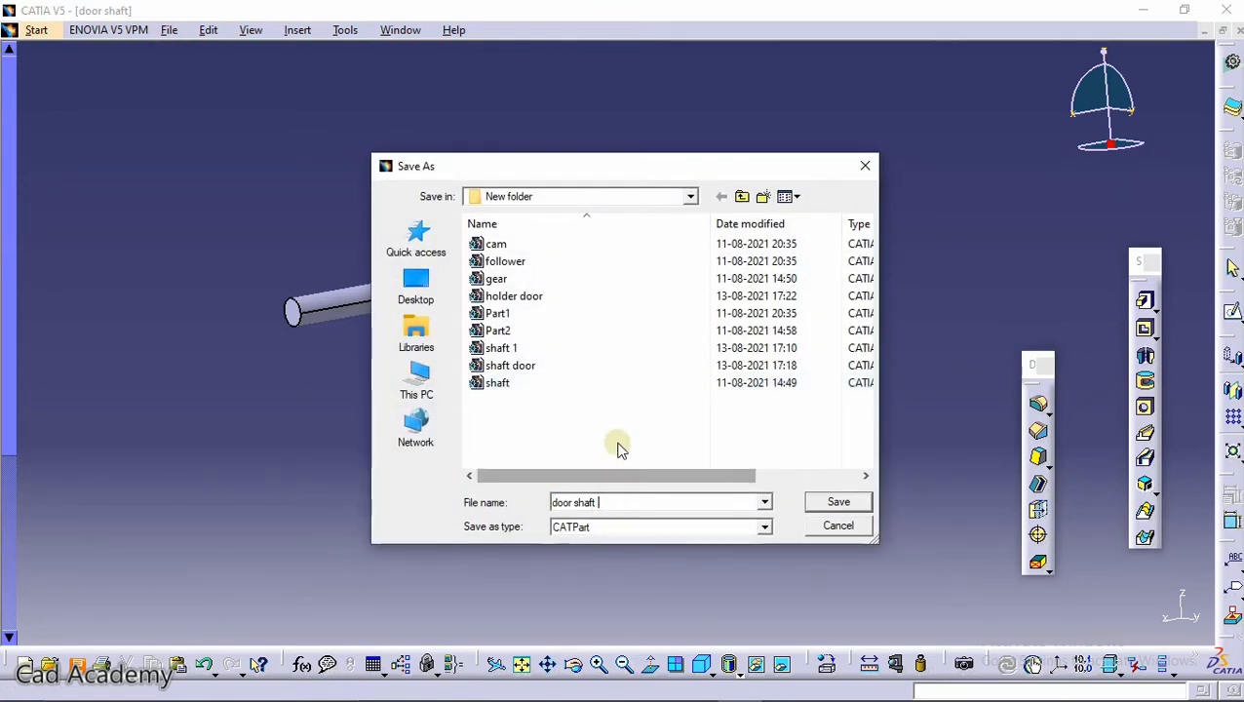
left_click(842, 504)
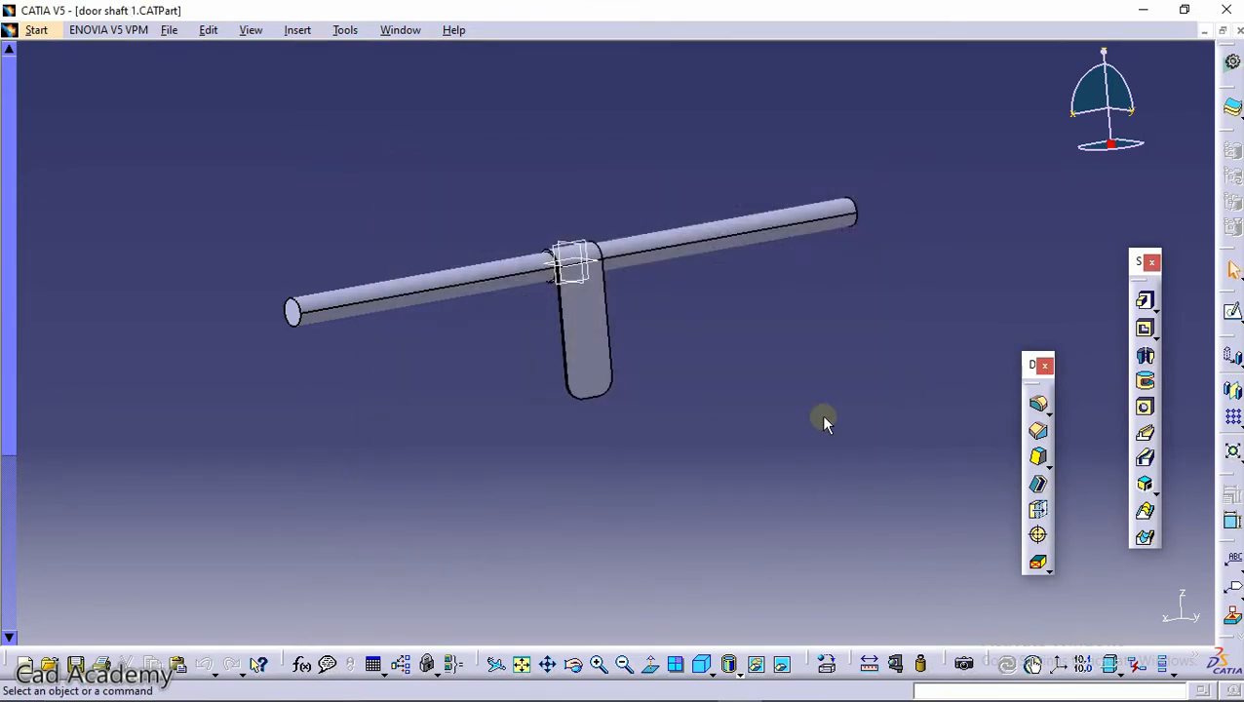
left_click(1239, 30)
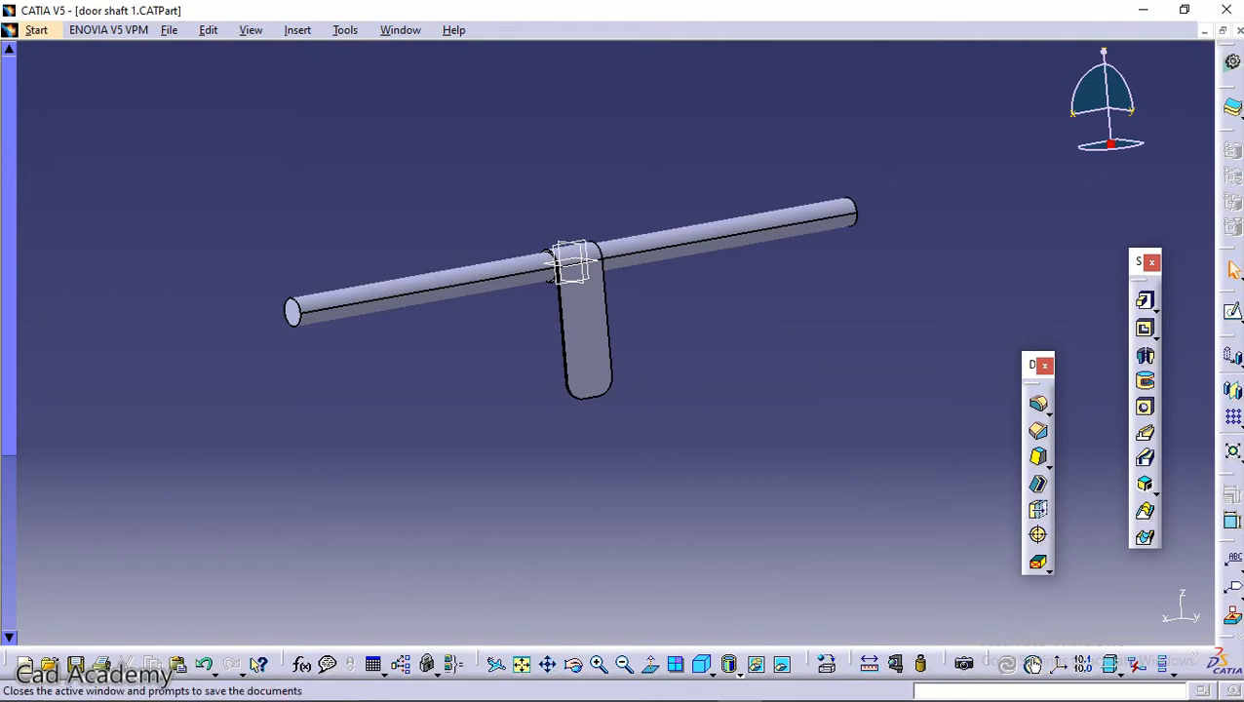
Create a new Part Design part named "holder" with hybrid design enabled
left_click(21, 31)
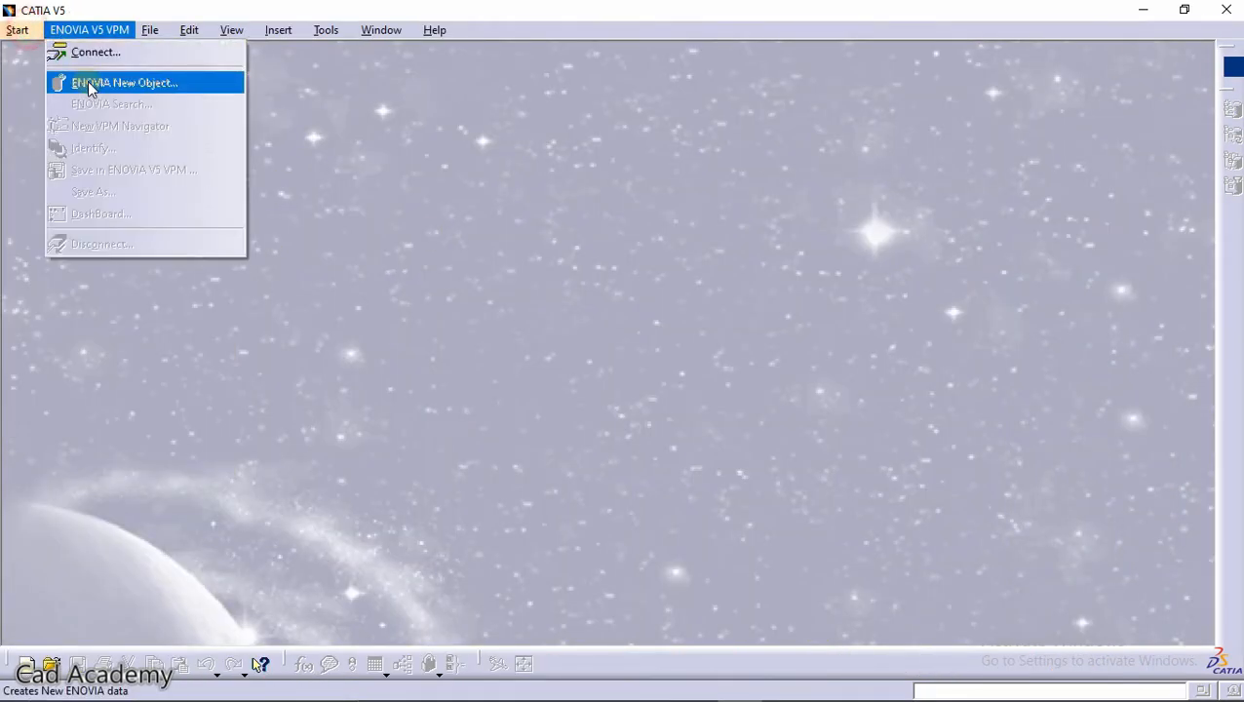
mouse_move(58, 74)
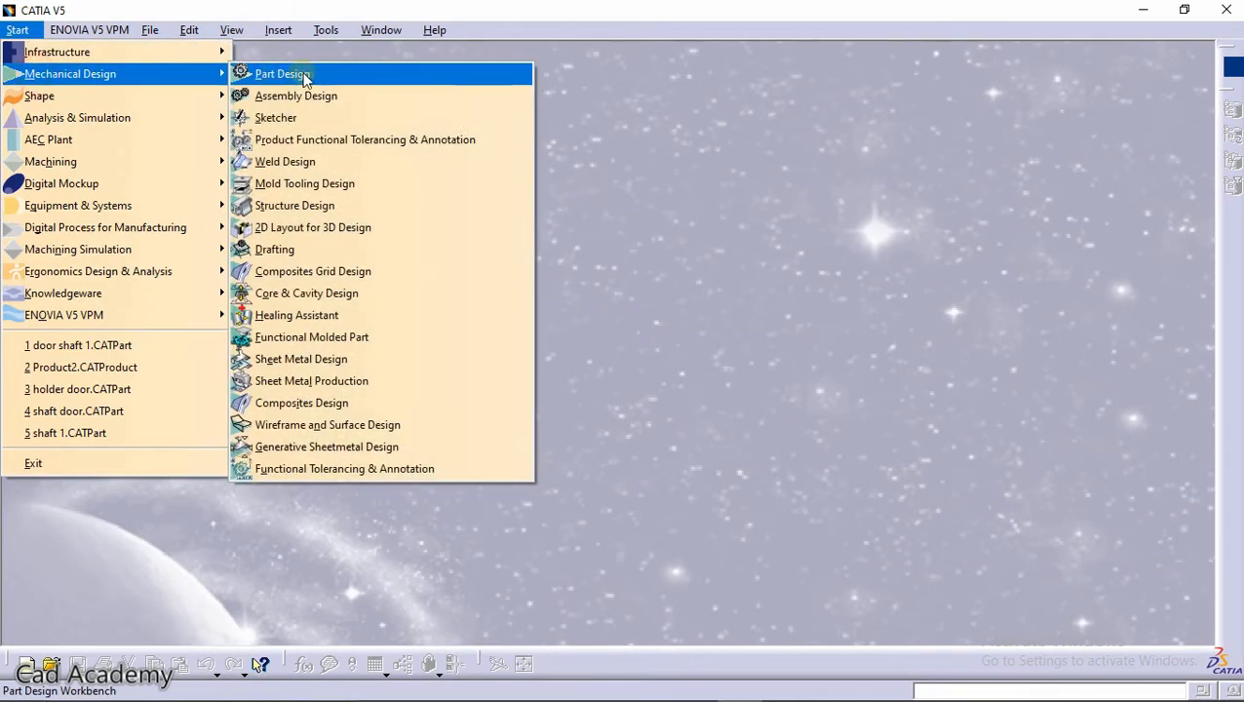
left_click(283, 74)
type("ho")
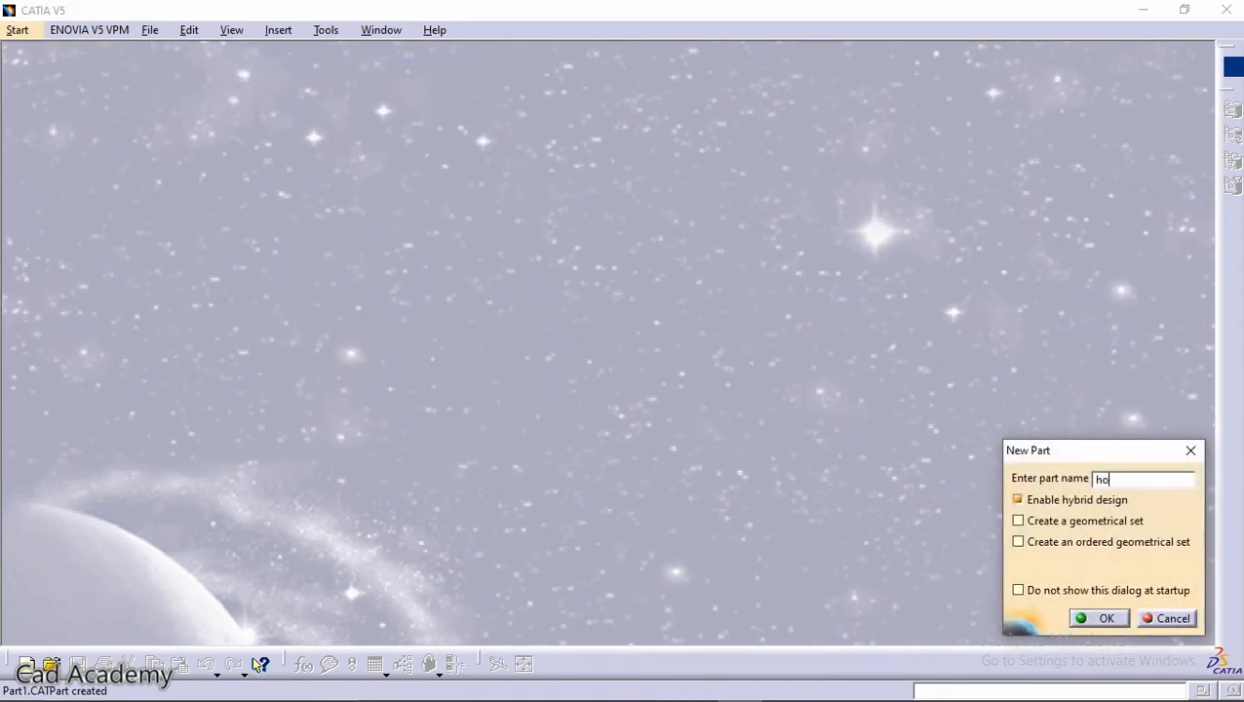
type("lder")
left_click(1089, 618)
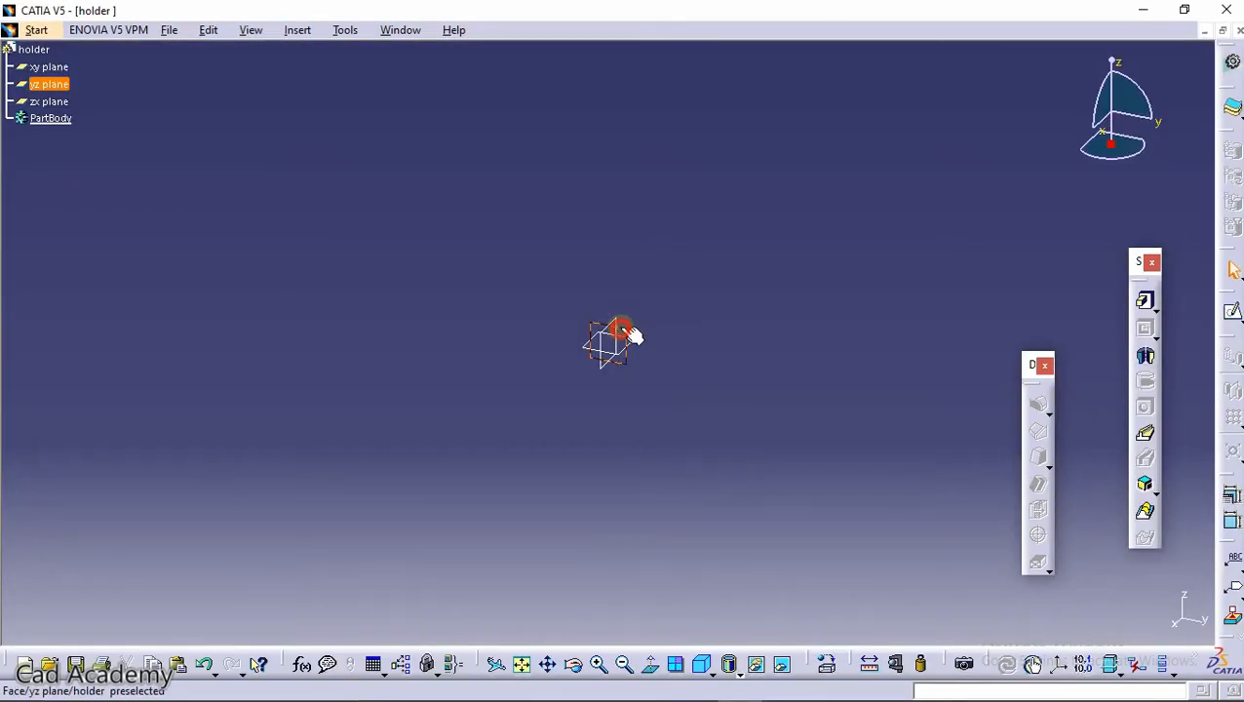
Open a sketch on the yz plane, draw a circle centred on the origin, and set its diameter to 12.7 mm
left_click(1231, 310)
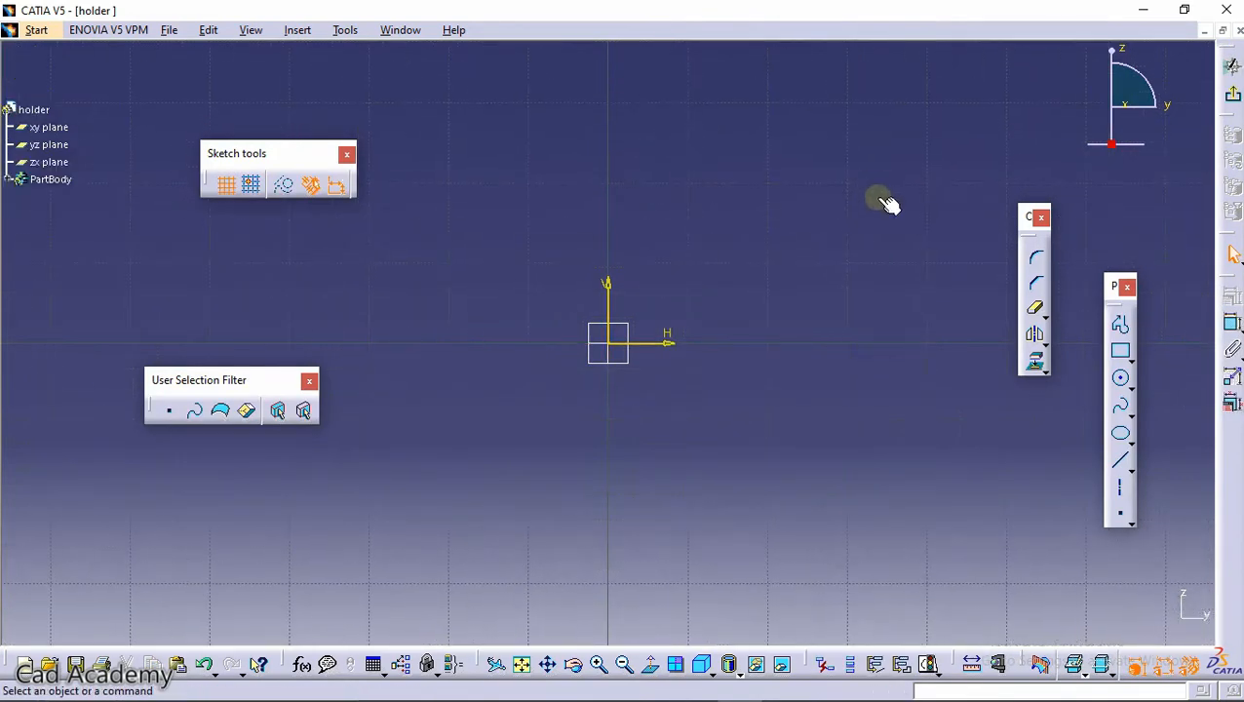
left_click(1120, 378)
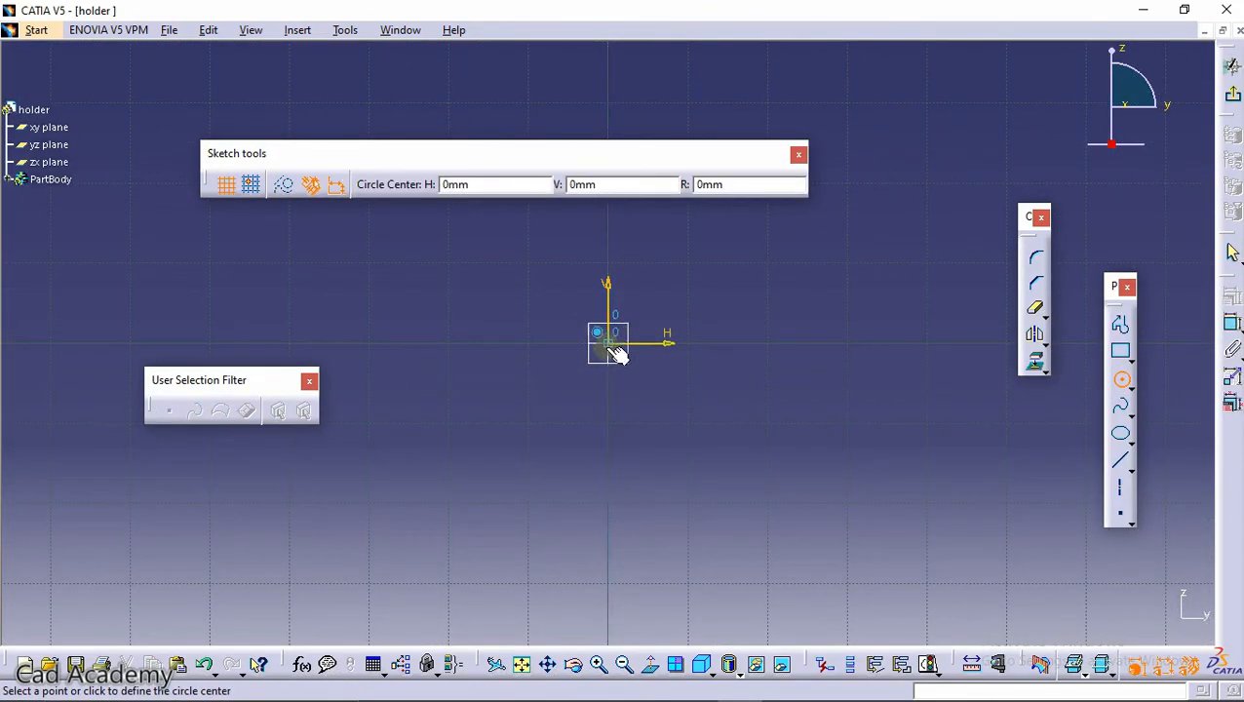
left_click(739, 281)
left_click(1231, 324)
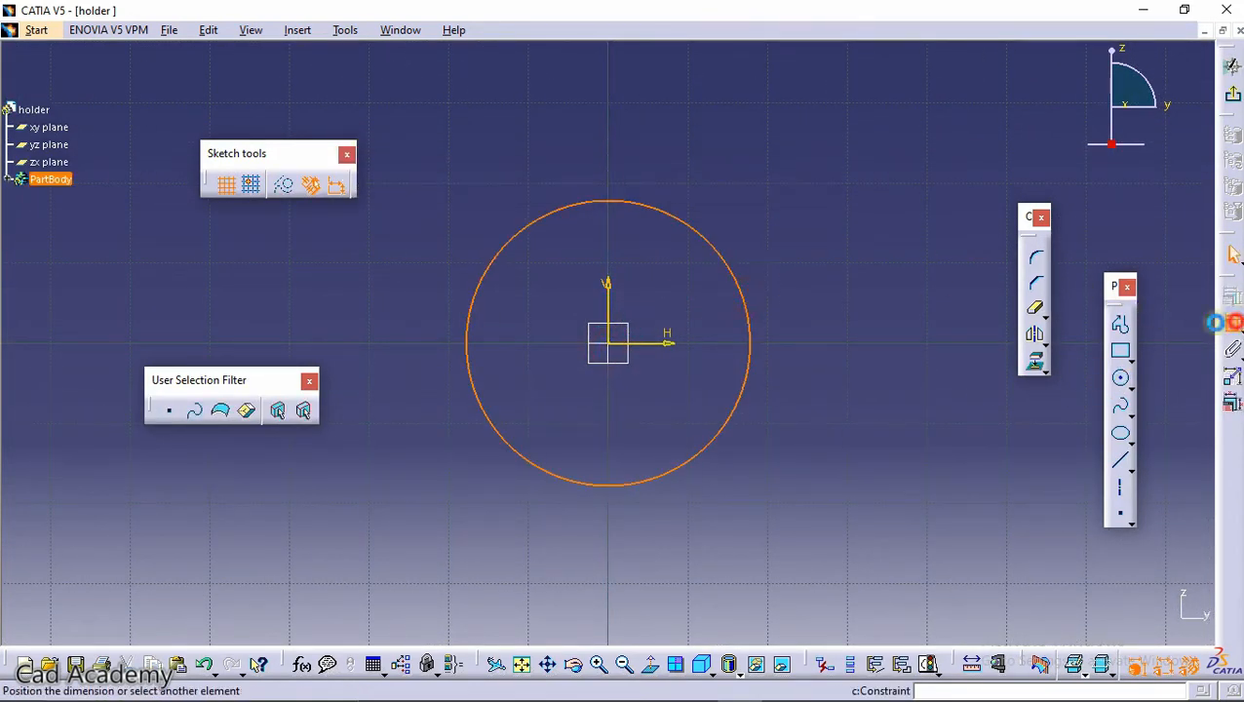
left_click(934, 284)
double_click(958, 279)
type("12.7")
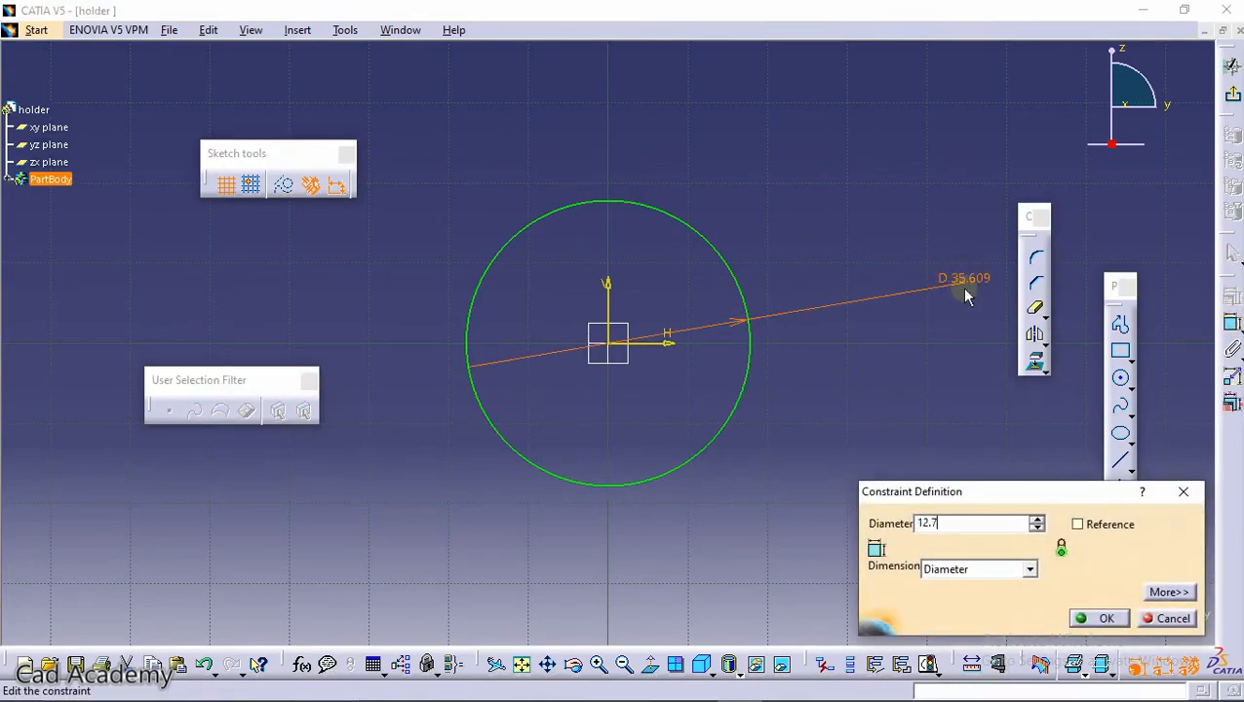
key("Return")
Draw a larger concentric circle around the first one and set its diameter to 14.7 mm
middle_click_drag(861, 435, 868, 285, "ctrl")
left_click(1121, 378)
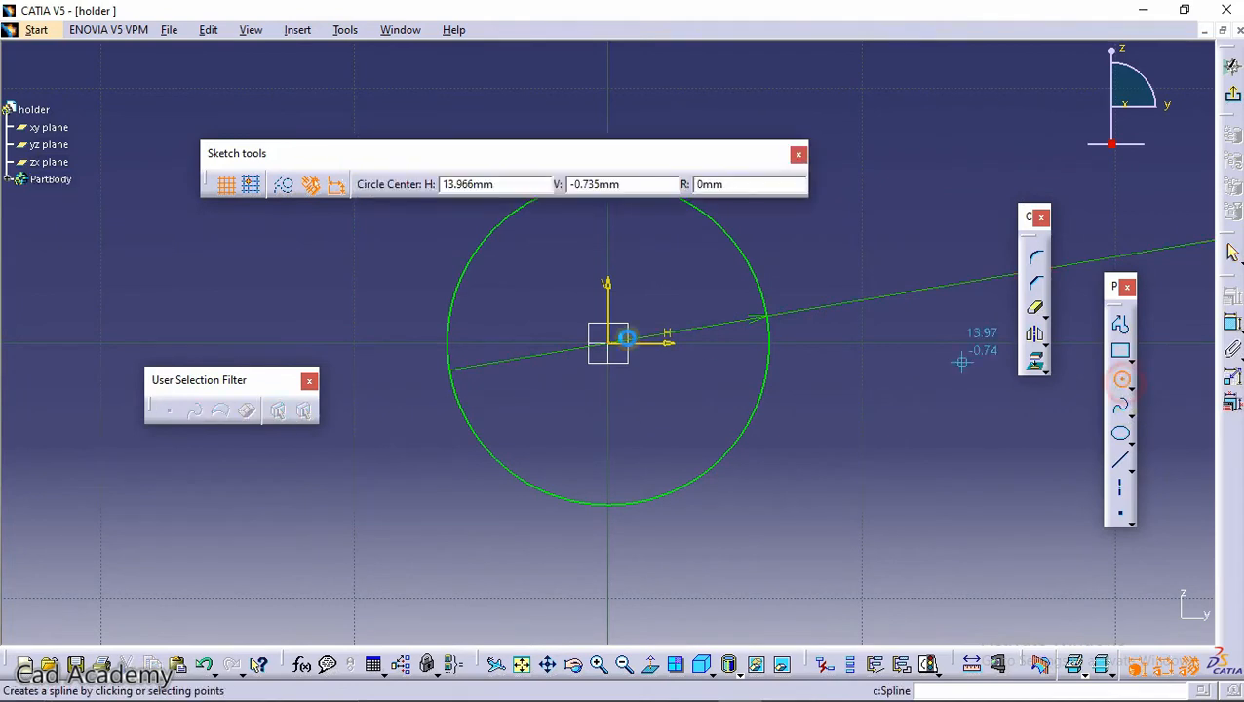
left_click(615, 349)
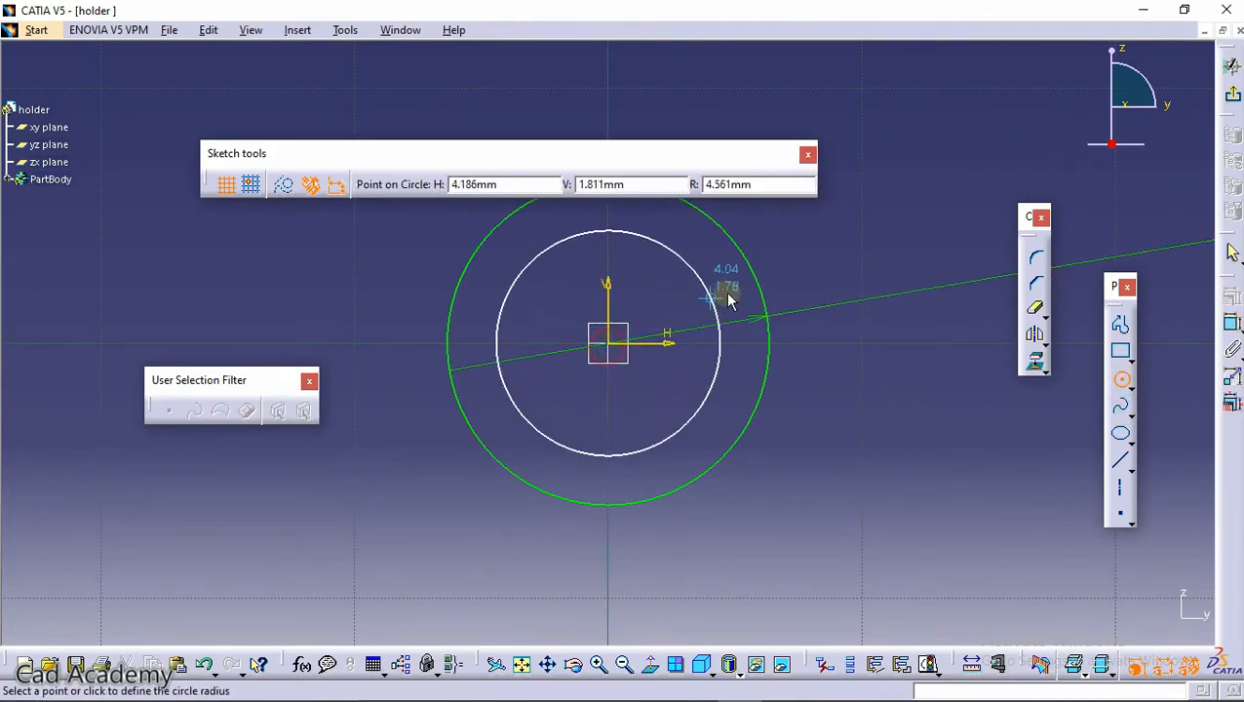
left_click(799, 278)
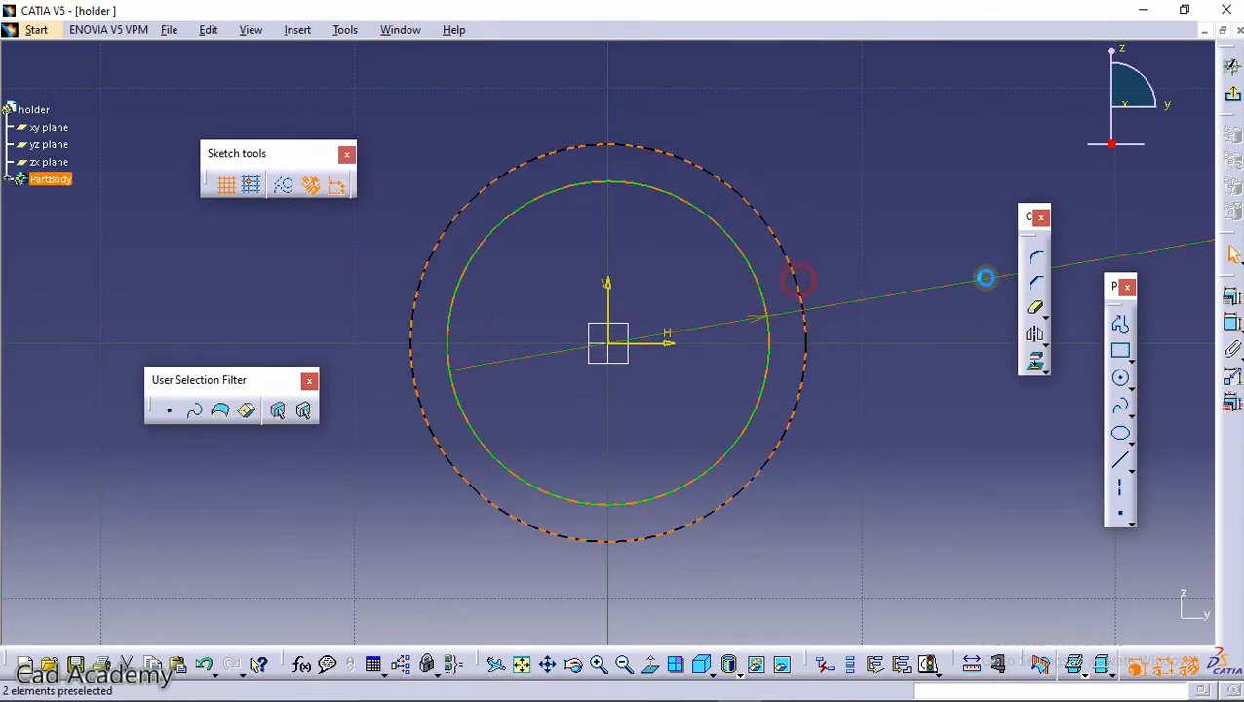
left_click(1226, 310)
double_click(851, 352)
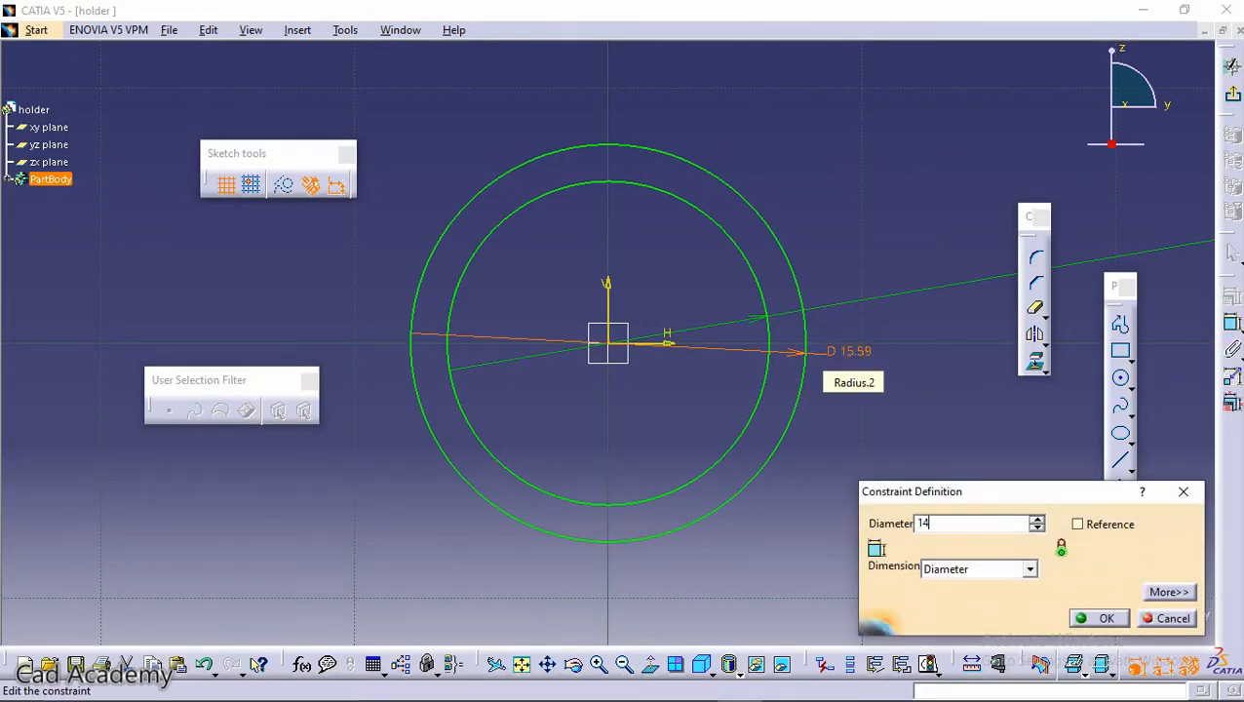
left_click(1104, 618)
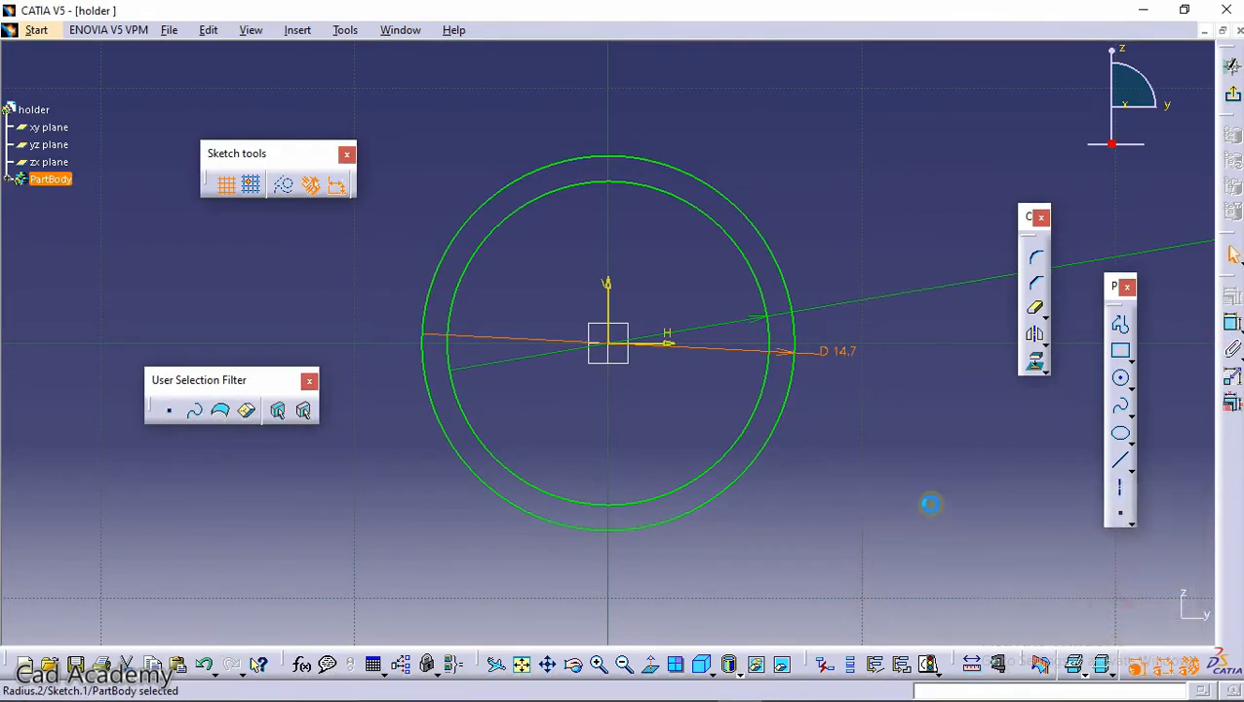
Draw a horizontal line about 36 mm long across the lower part of both circles, extending past them on both sides
middle_click_drag(800, 352, 897, 422)
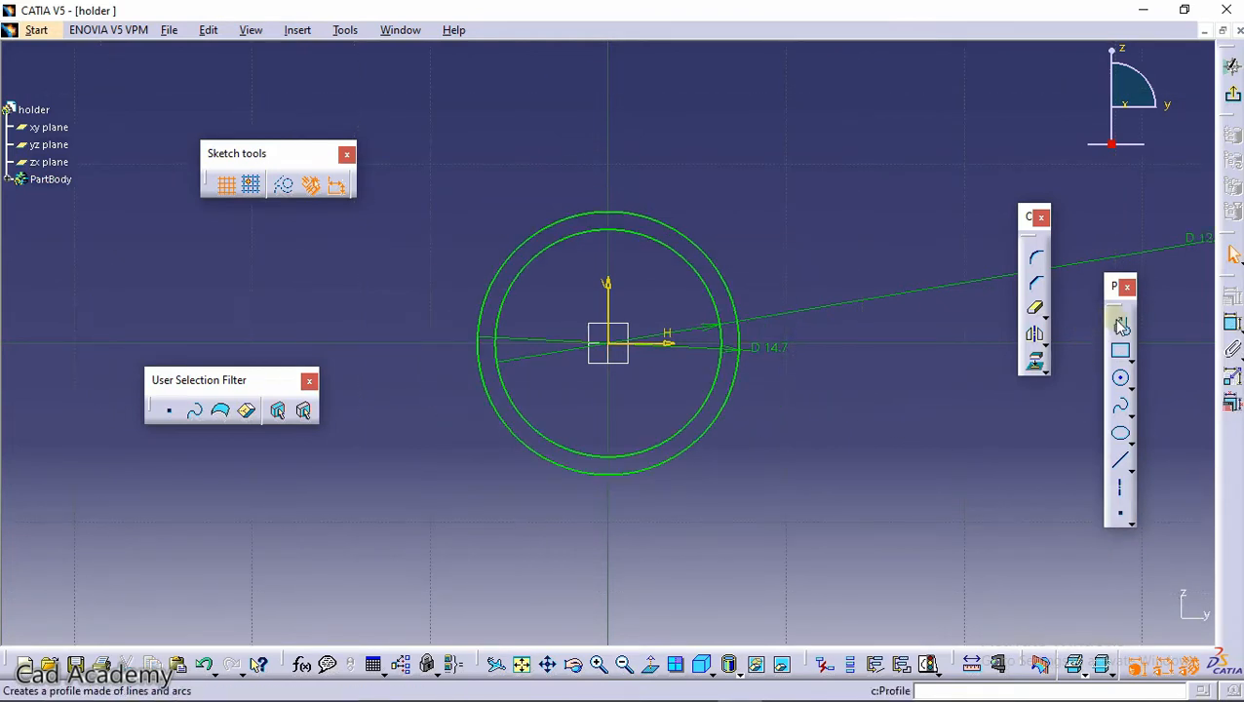
middle_click_drag(531, 410, 616, 408)
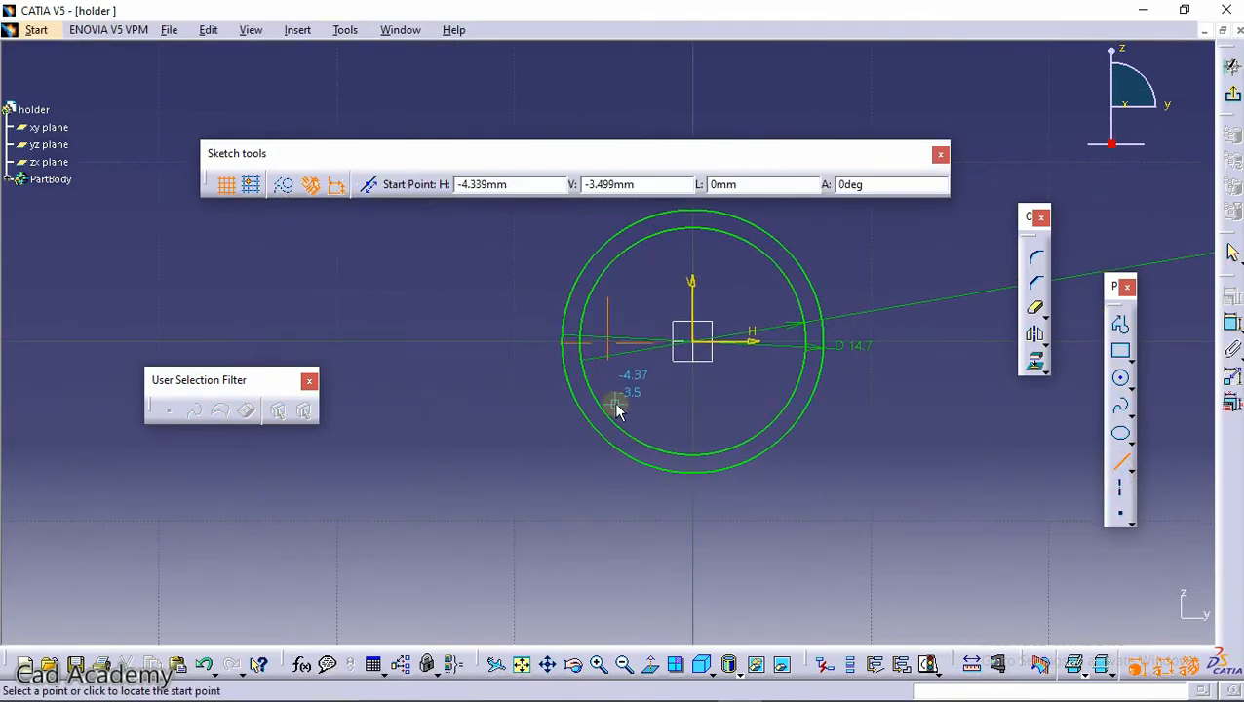
left_click(390, 436)
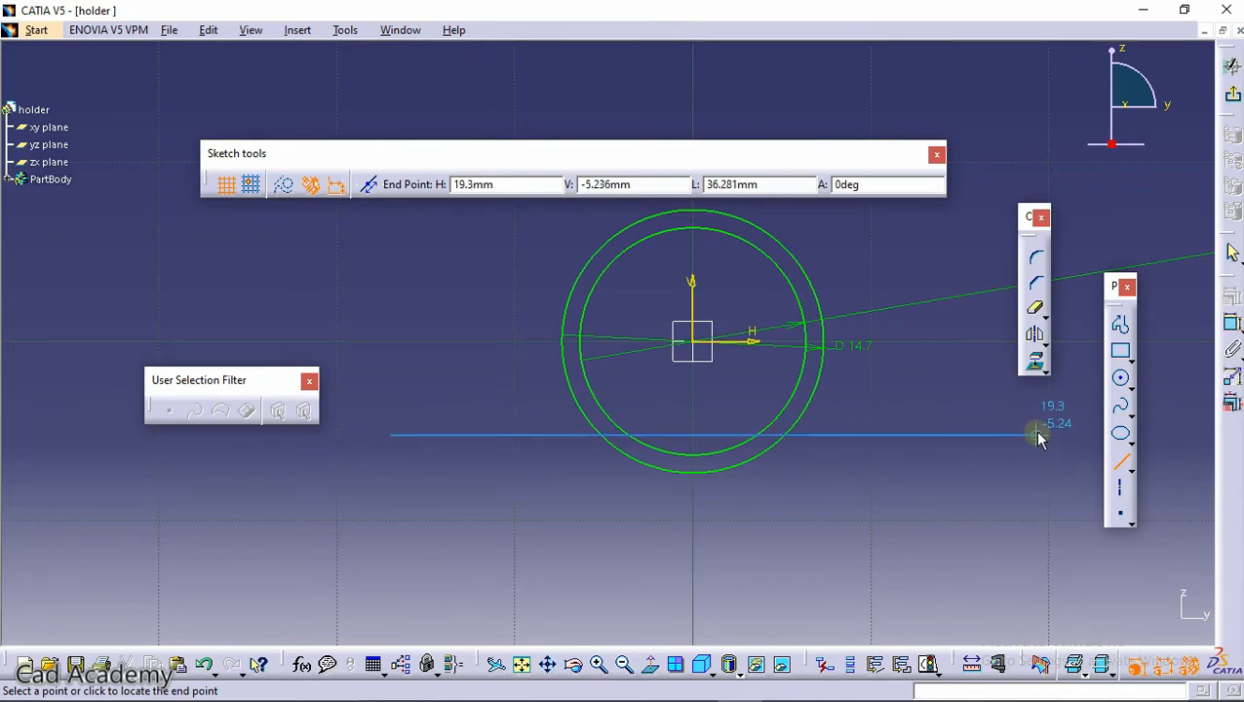
left_click(1037, 435)
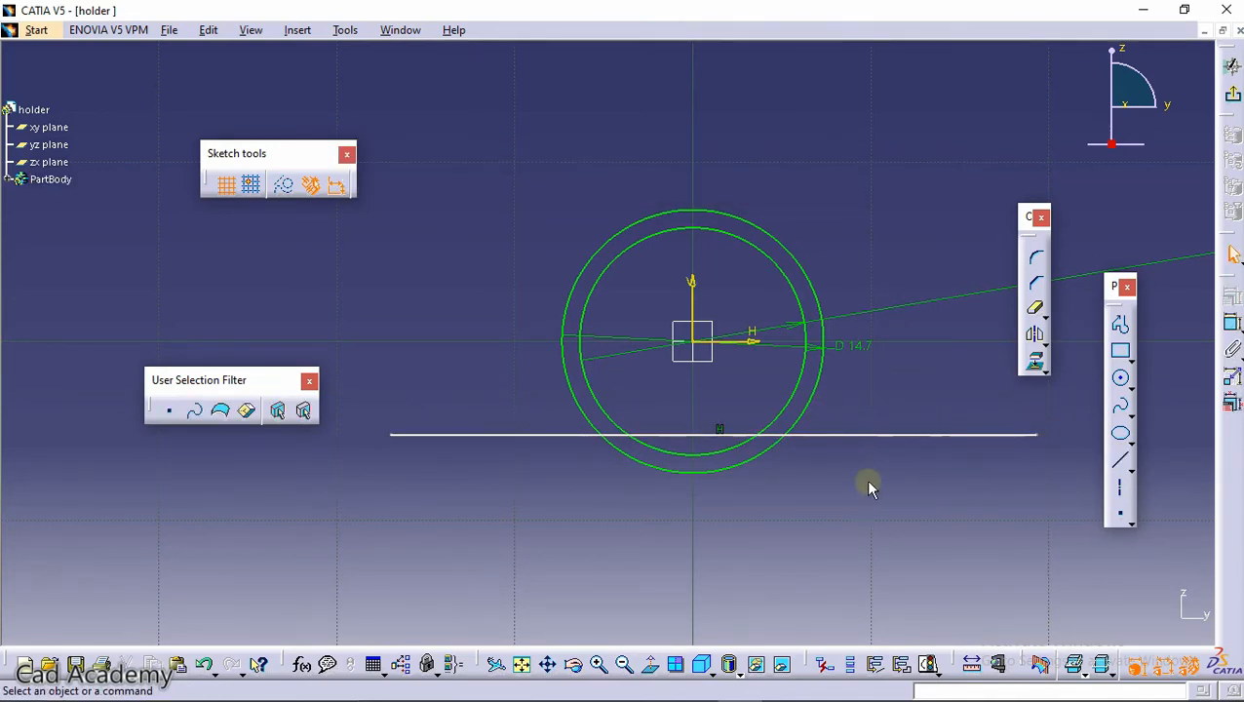
Constrain the horizontal line to lie 5 mm below the sketch's horizontal axis
middle_click_drag(676, 474, 673, 466, "ctrl")
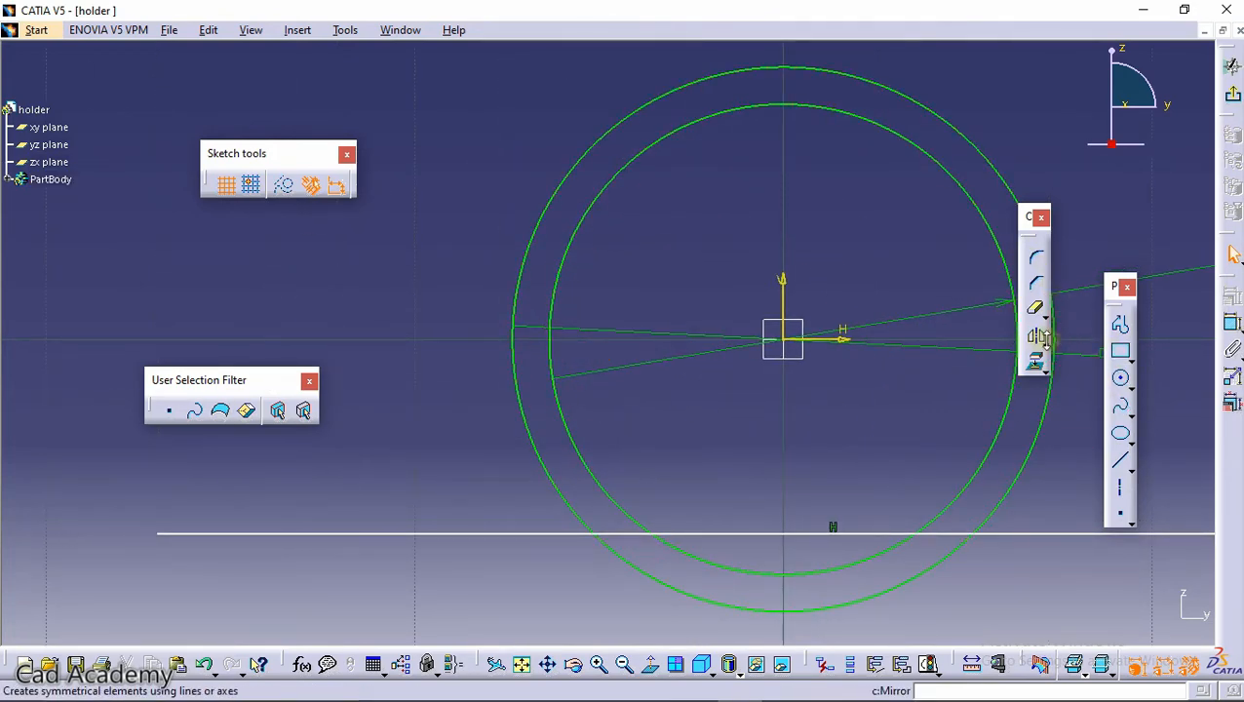
left_click(1230, 323)
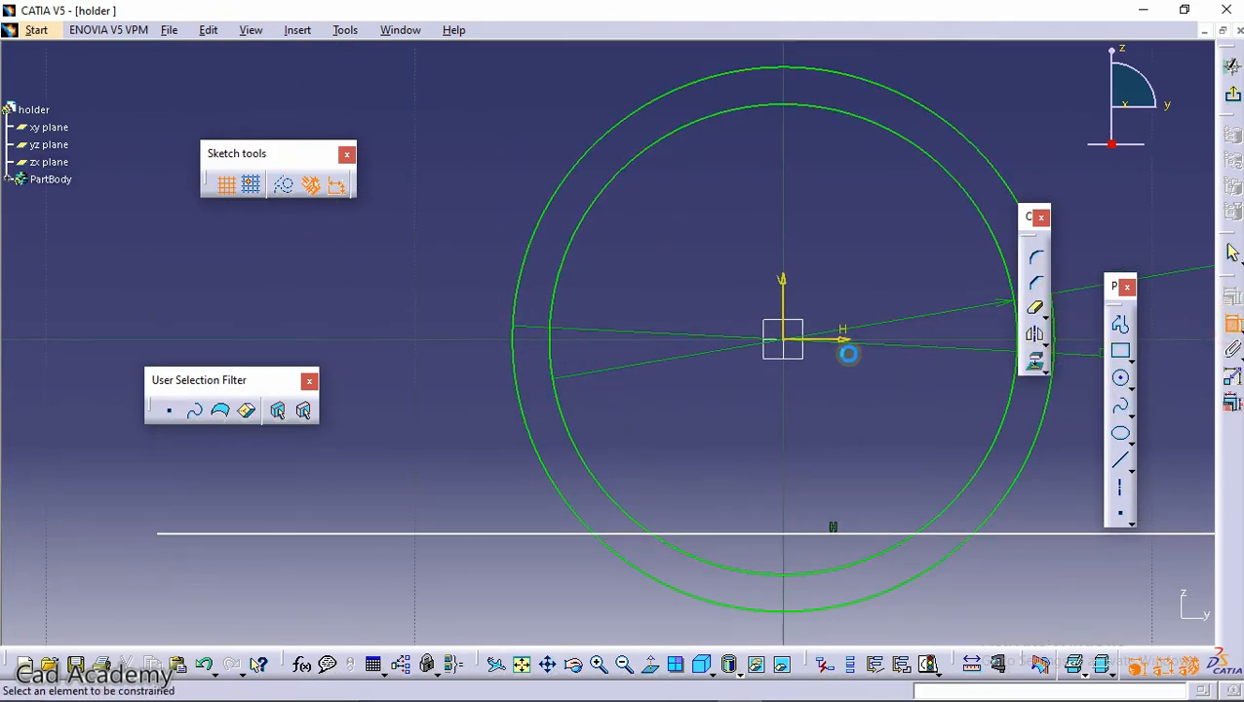
left_click(848, 340)
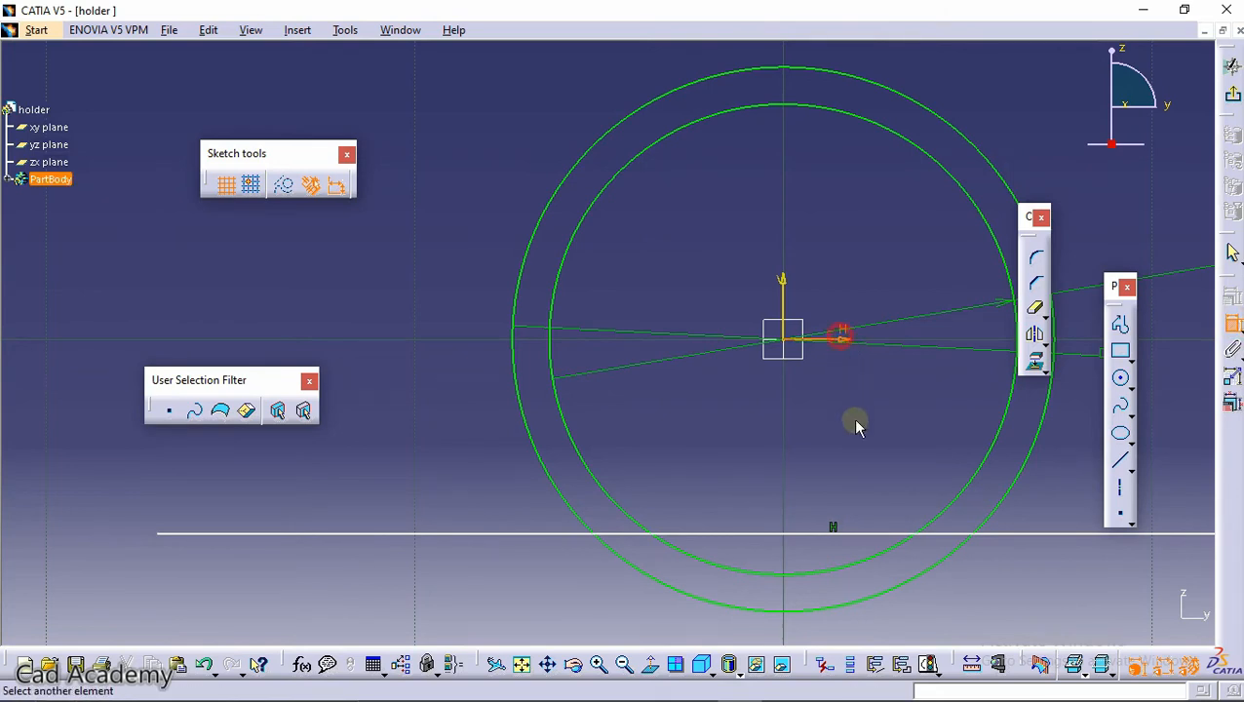
left_click(848, 535)
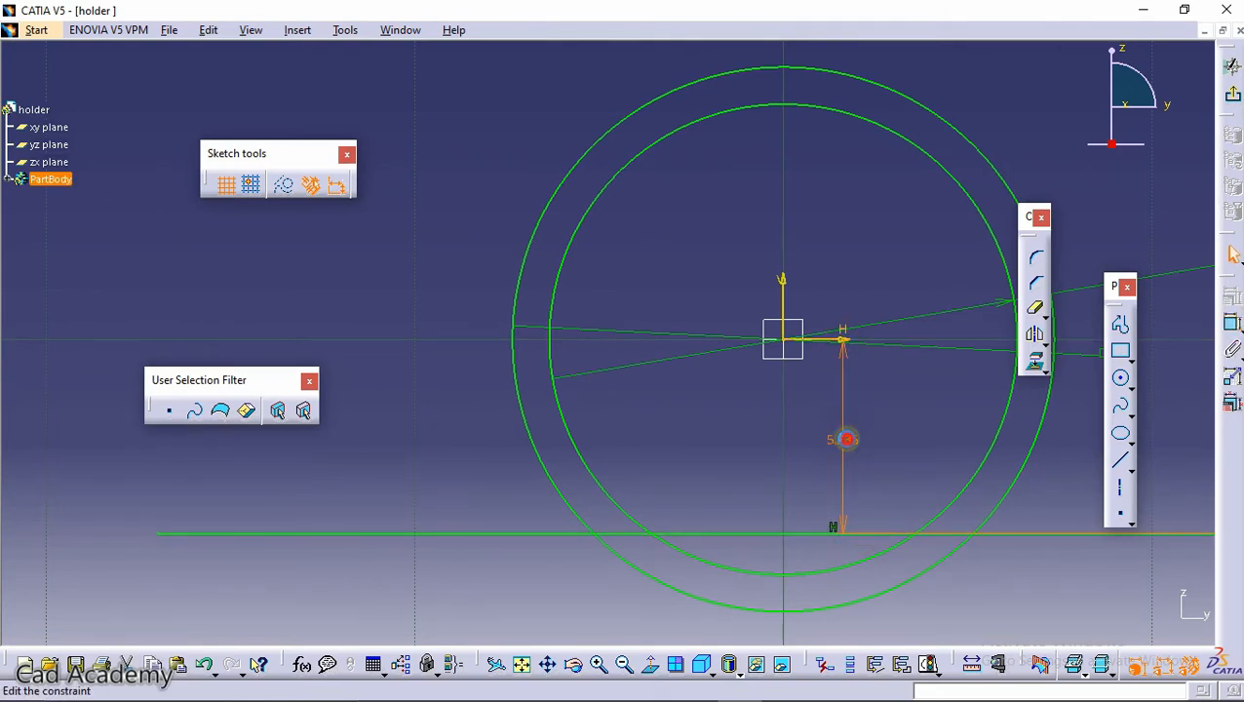
double_click(846, 438)
key("Return")
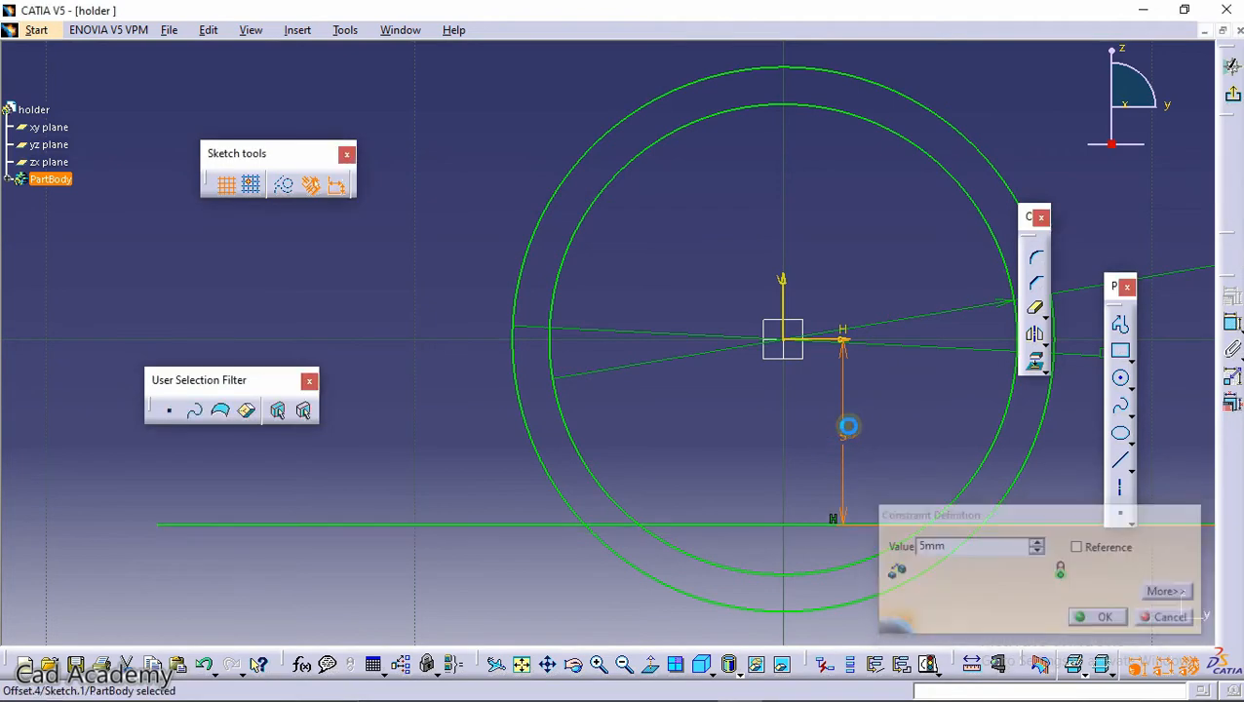
middle_click_drag(849, 423, 678, 282)
left_click(678, 283)
middle_click_drag(678, 283, 716, 335)
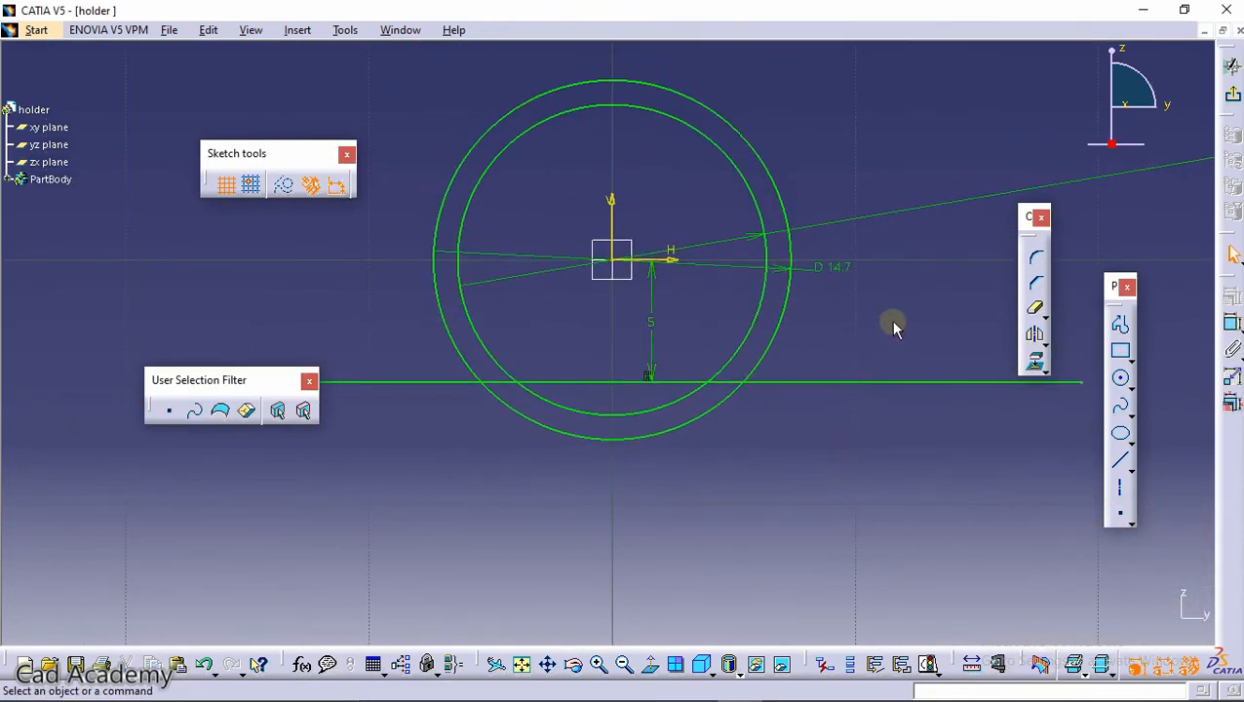
Dimension the line's left endpoint to the vertical axis and set the distance to 18 mm
middle_click_drag(893, 323, 1024, 375)
left_click(1234, 325)
scroll(384, 426, "up", 1)
middle_click_drag(384, 426, 476, 443)
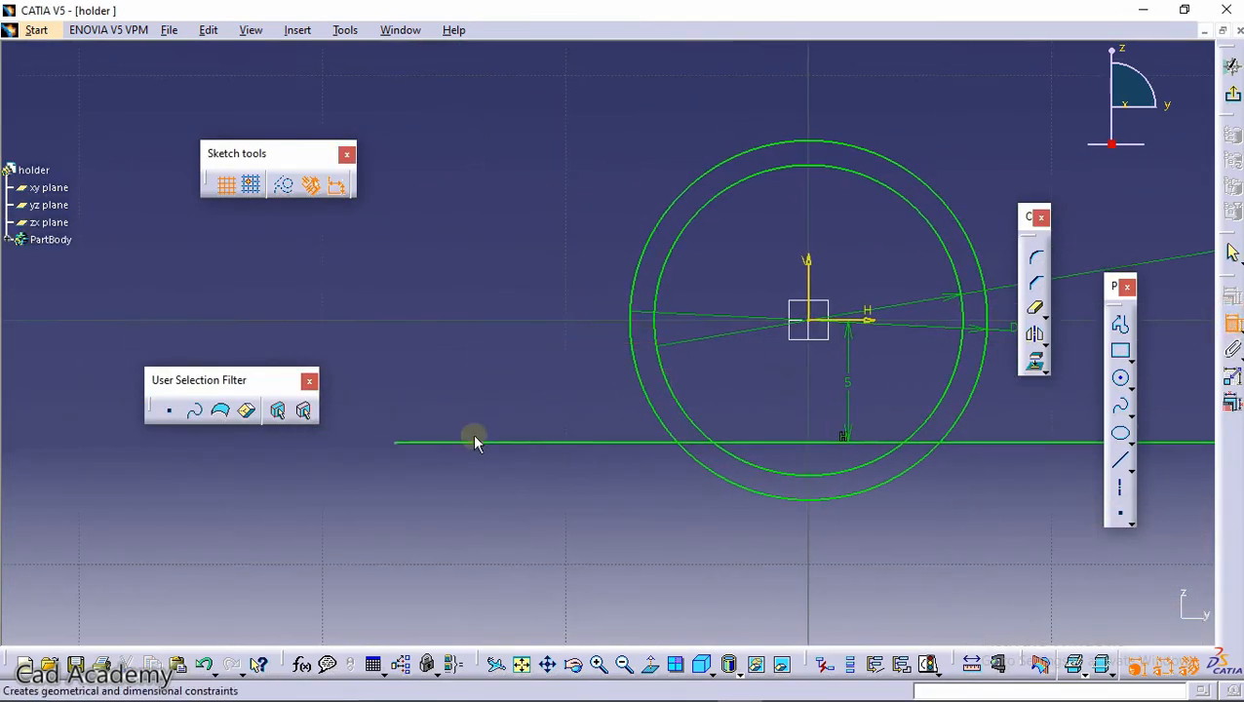
left_click(395, 442)
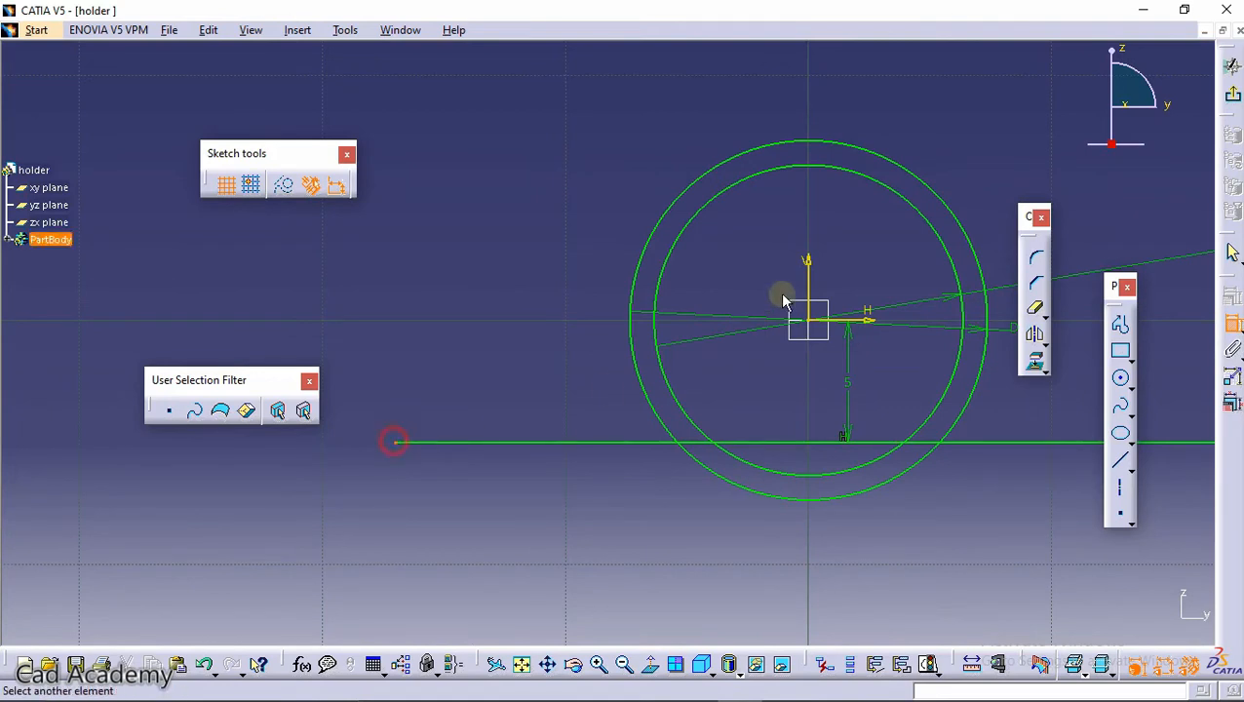
left_click(813, 273)
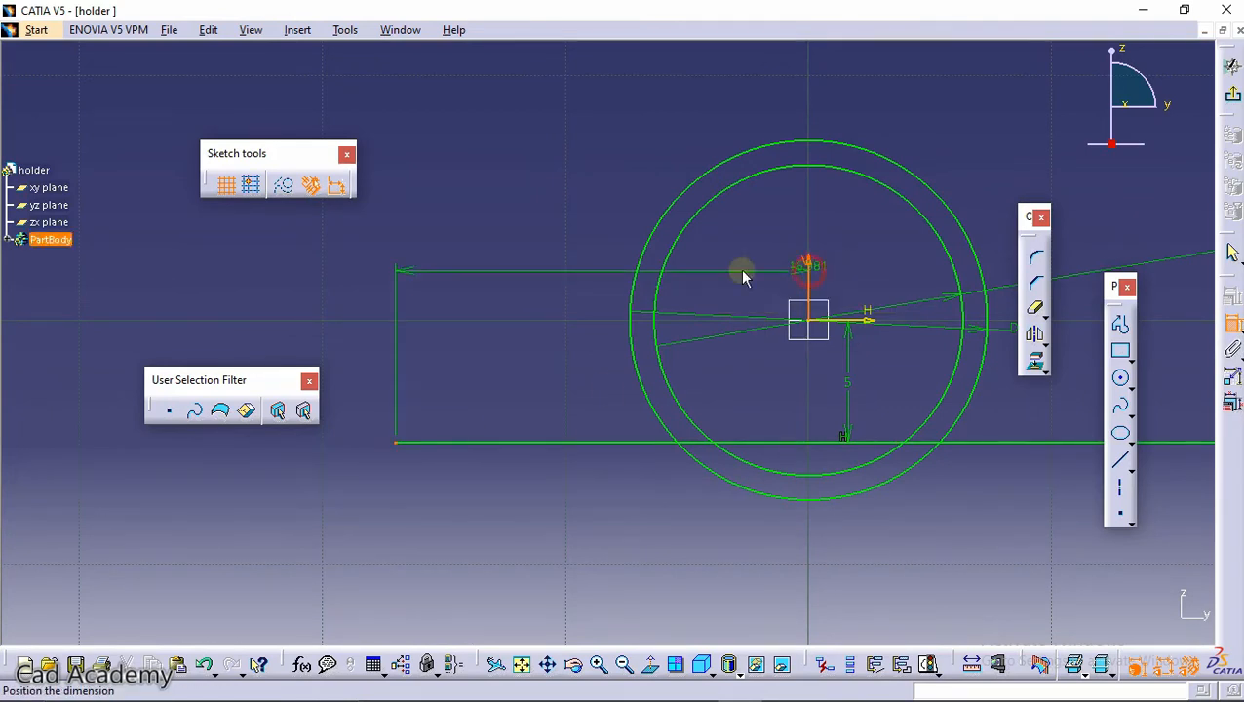
left_click(540, 267)
double_click(541, 268)
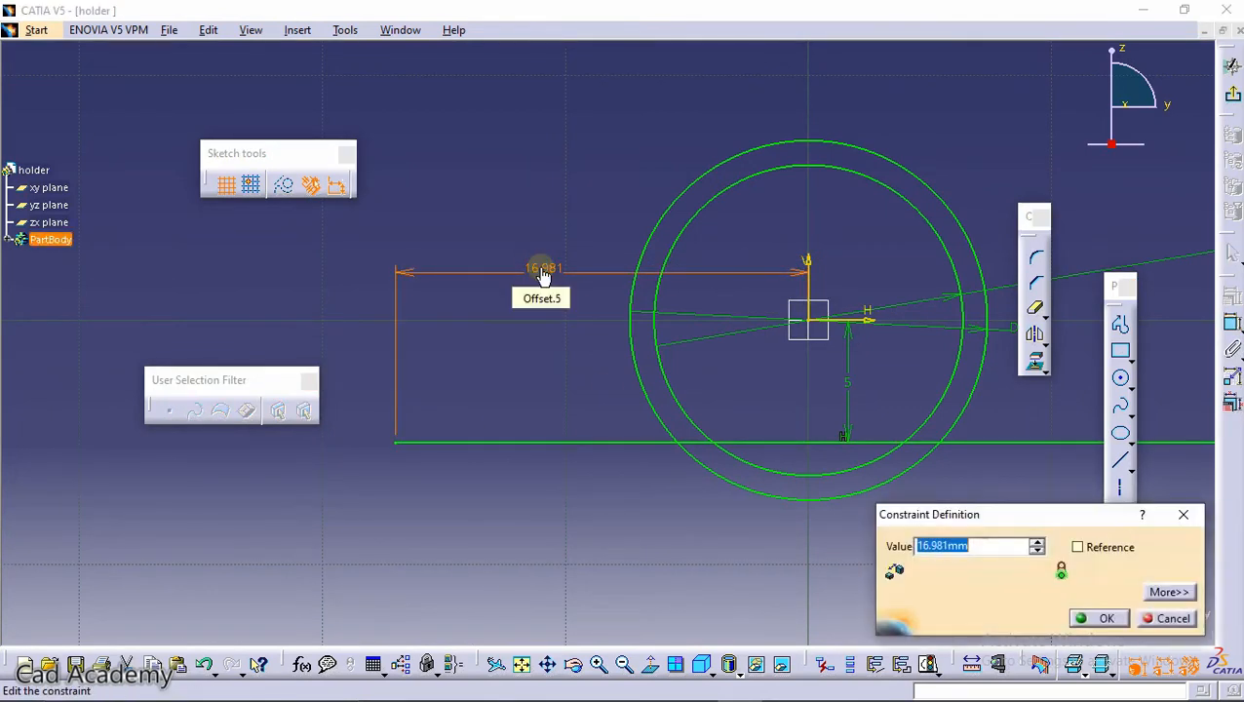
key("Return")
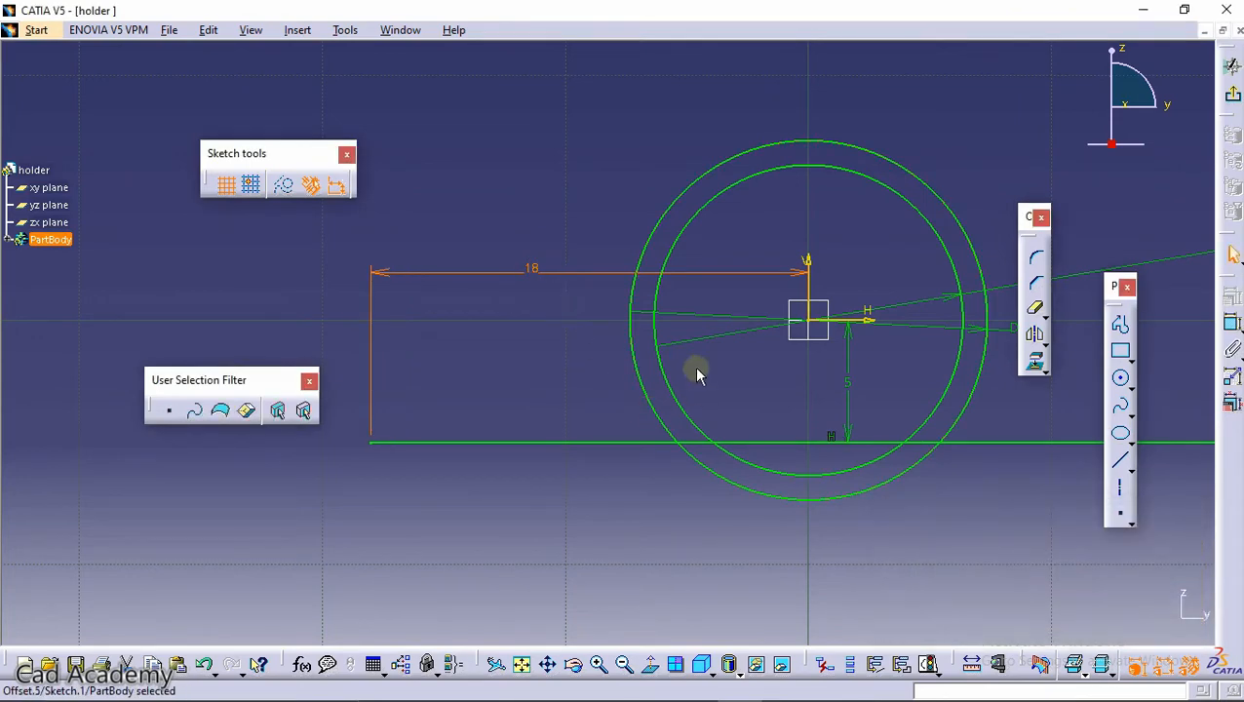
Dimension the line's right endpoint to the vertical axis and set the distance to 18 mm
mouse_move(697, 373)
middle_mouse_down()
mouse_move(710, 369)
mouse_move(652, 383)
middle_mouse_up()
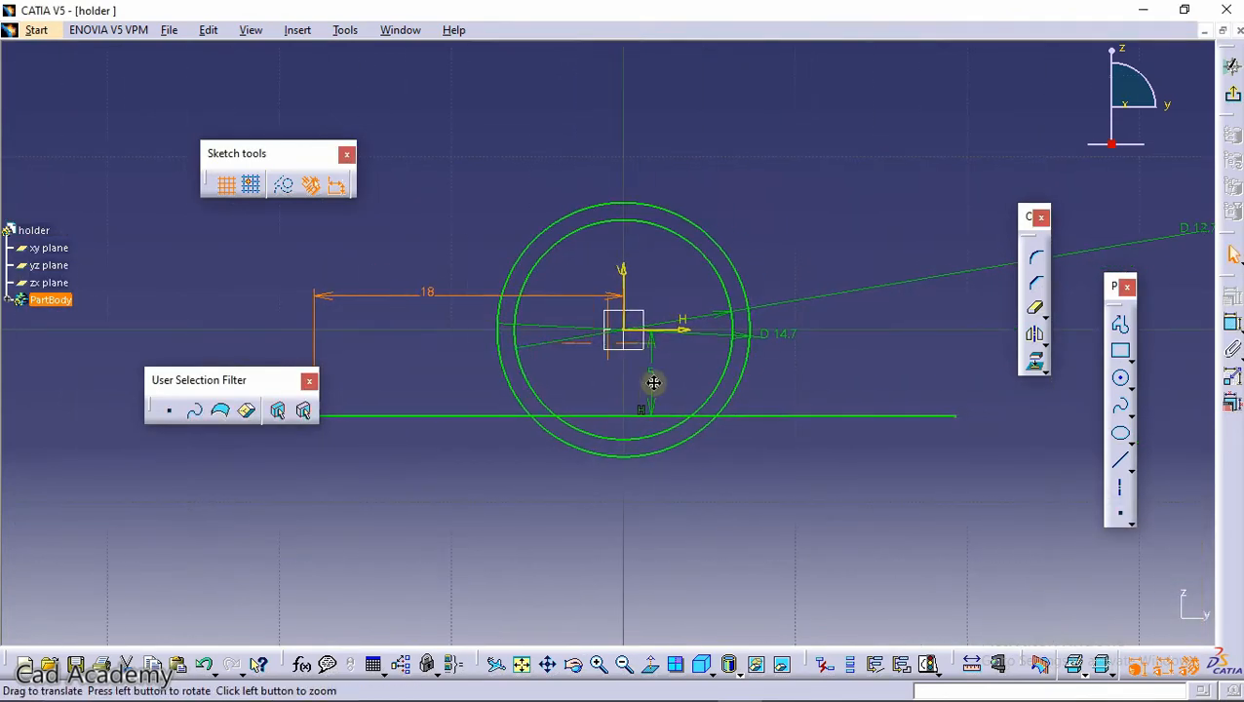
left_click(1231, 324)
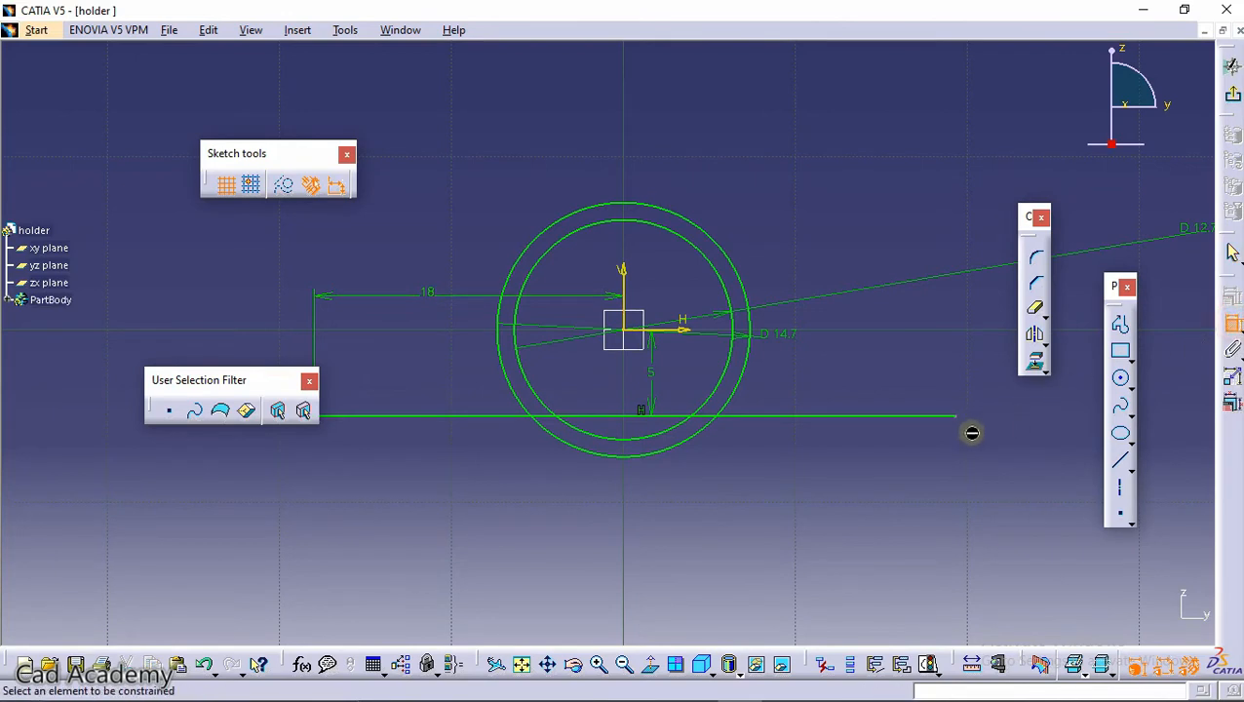
left_click(628, 273)
left_click(813, 253)
double_click(815, 256)
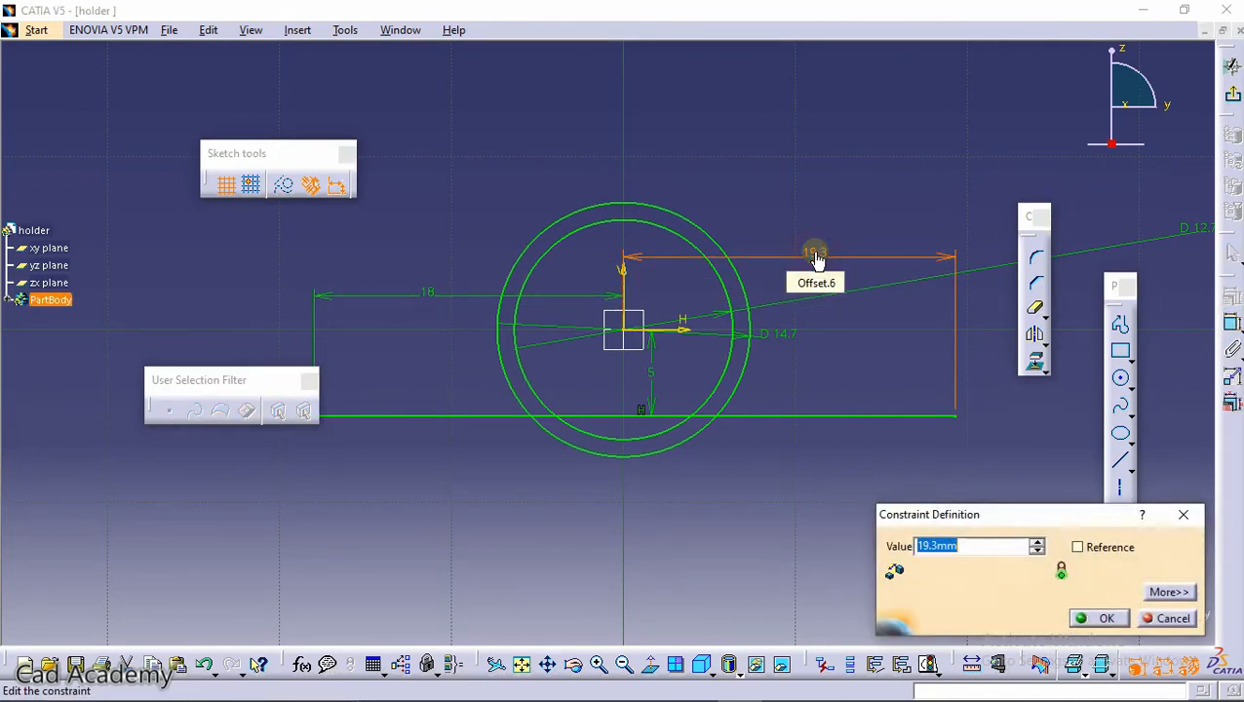
key("Return")
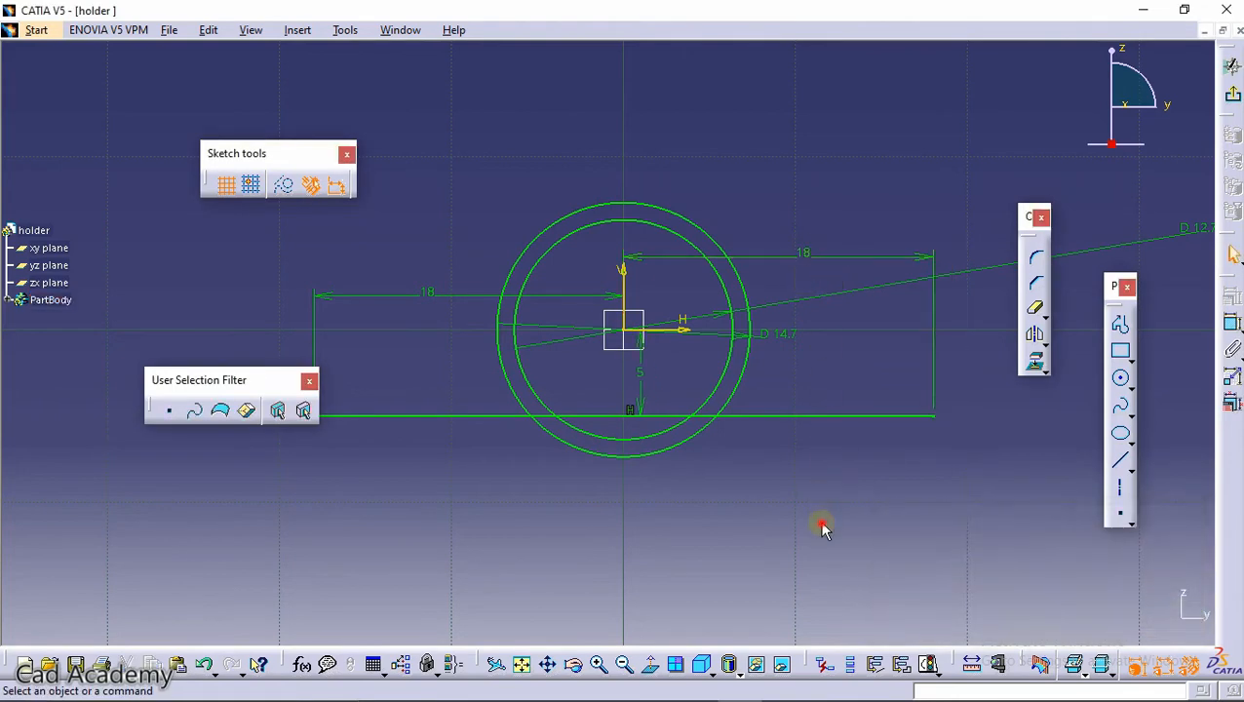
Offset the horizontal line upward by 1 mm to create a parallel second line
mouse_move(786, 484)
middle_mouse_down()
mouse_move(780, 417)
mouse_move(861, 305)
mouse_move(849, 289)
mouse_move(841, 343)
middle_mouse_up()
left_click(814, 344)
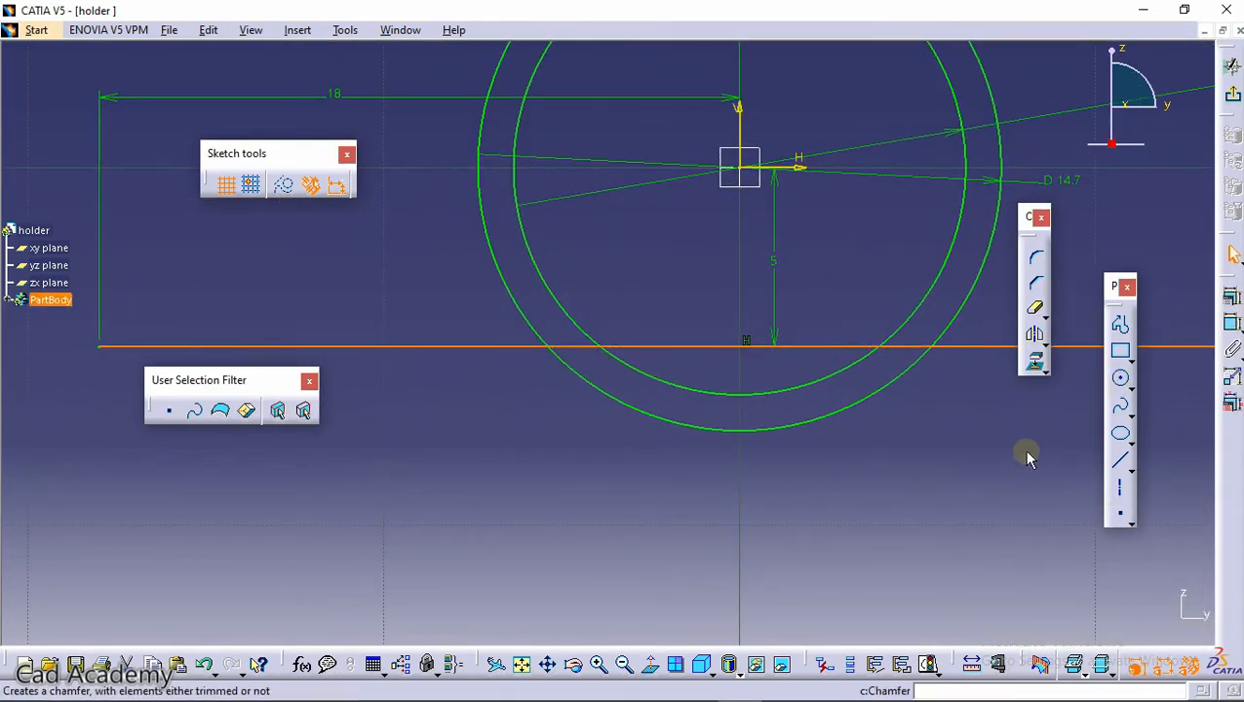
left_click(1048, 346)
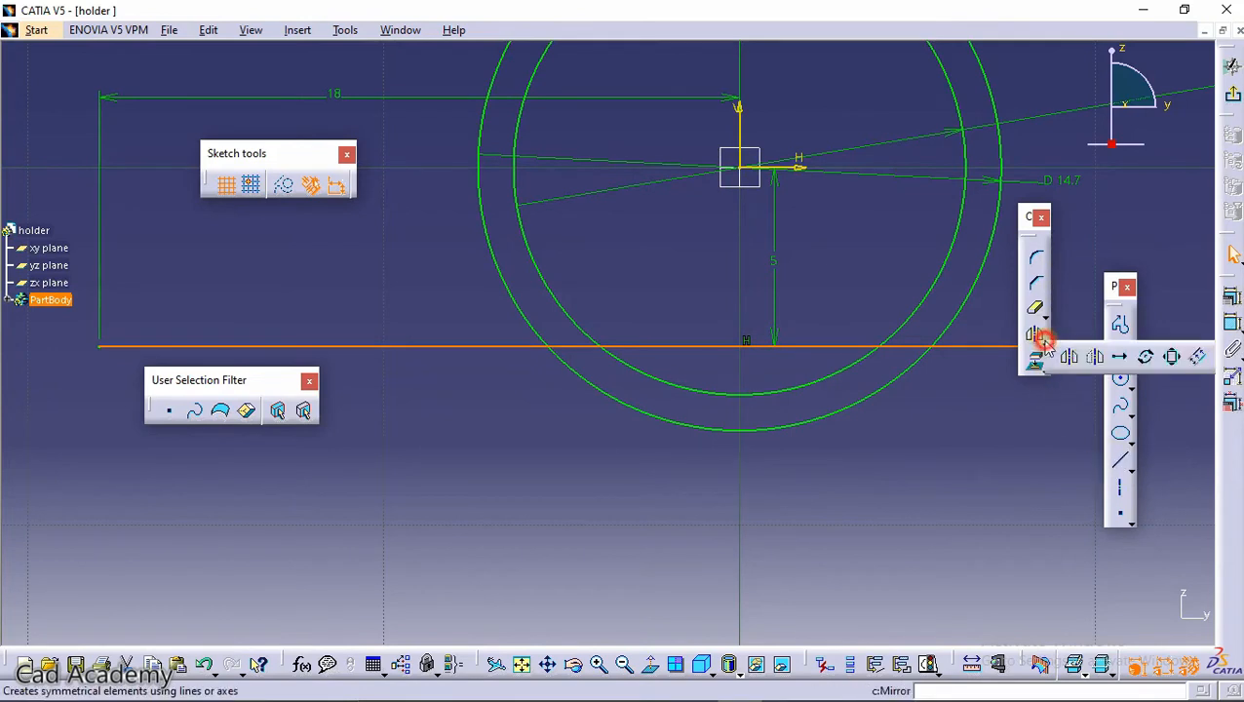
left_click(1197, 360)
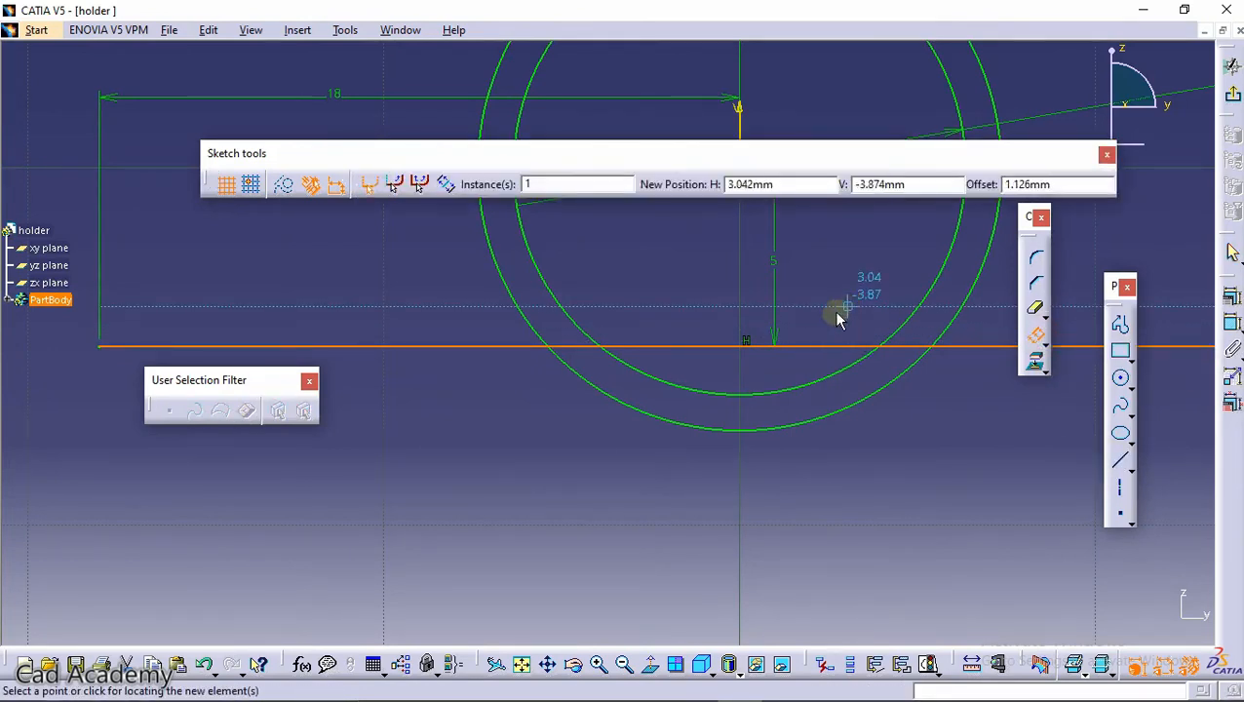
left_click(1063, 184)
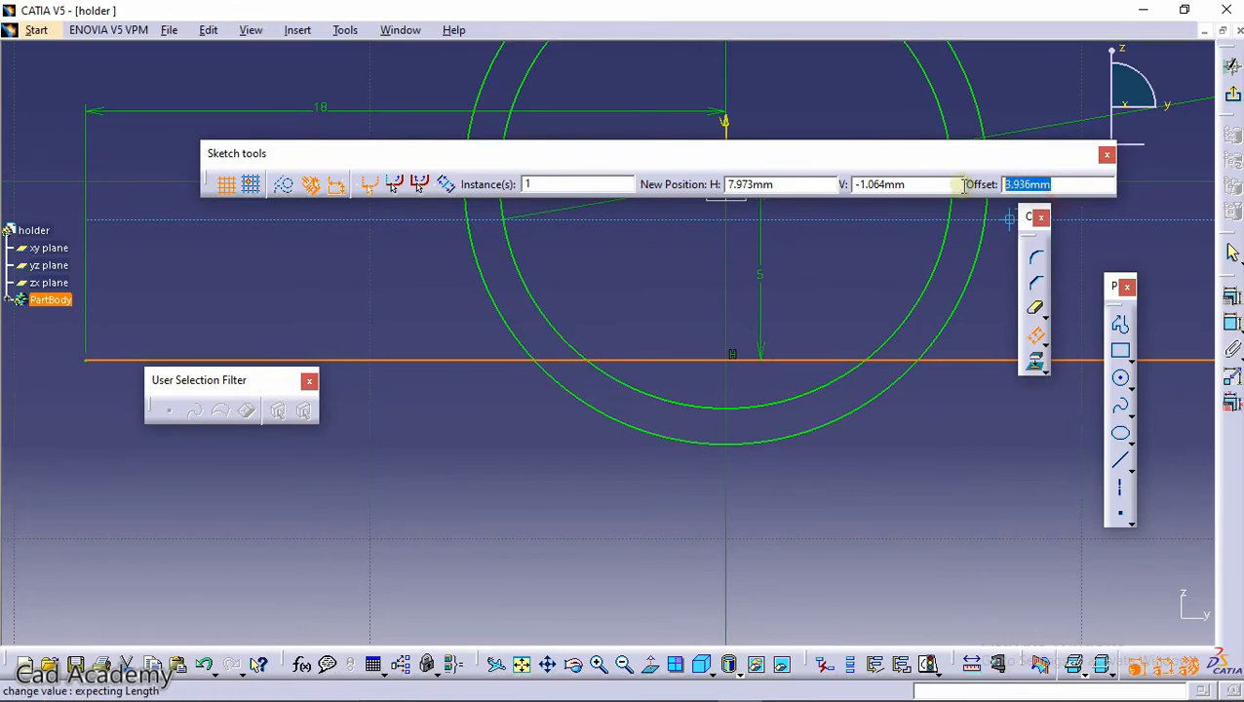
type("1")
key("Return")
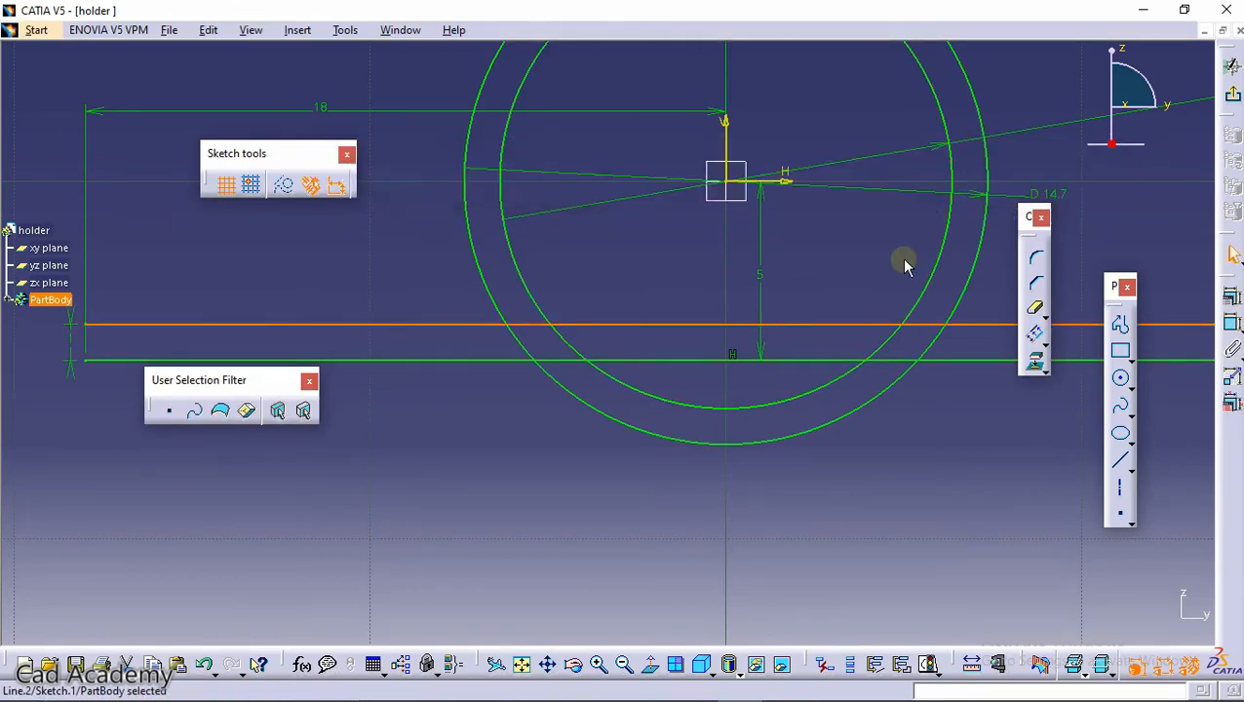
Close the left end of the two parallel lines with a vertical line joining their endpoints
mouse_move(823, 304)
middle_mouse_down()
mouse_move(791, 352)
mouse_move(877, 456)
mouse_move(863, 368)
middle_mouse_up()
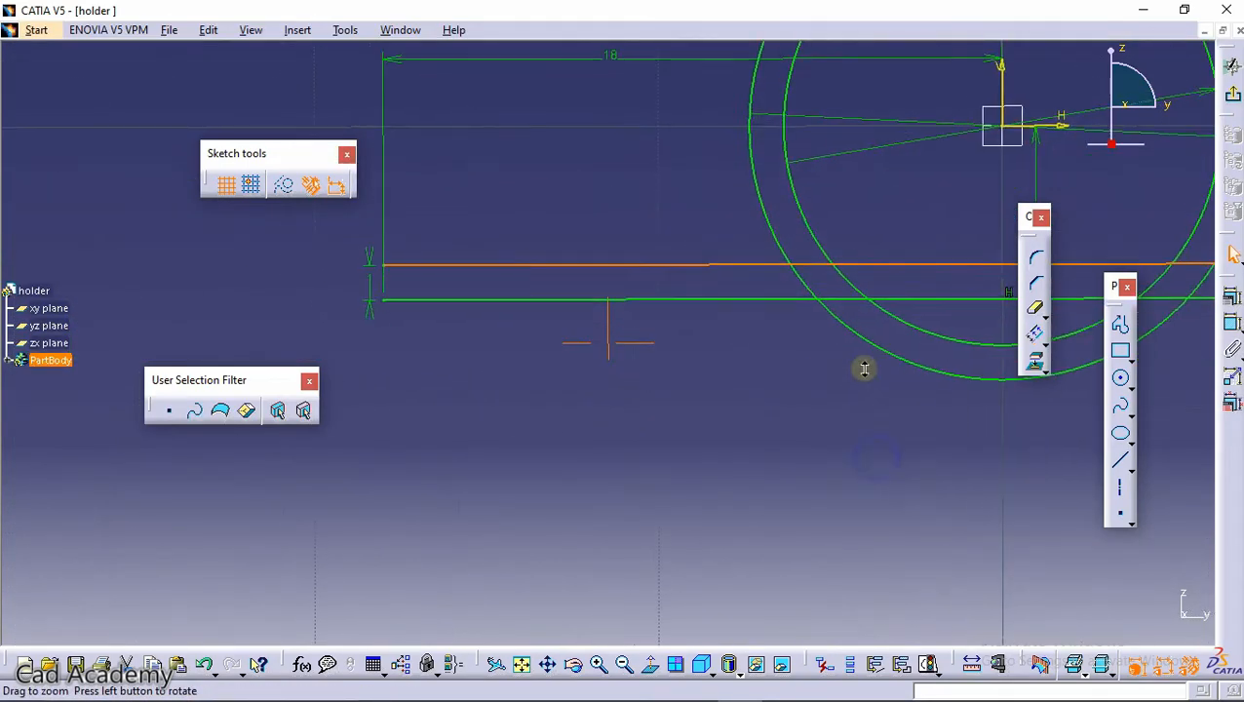
middle_click_drag(751, 433, 935, 394)
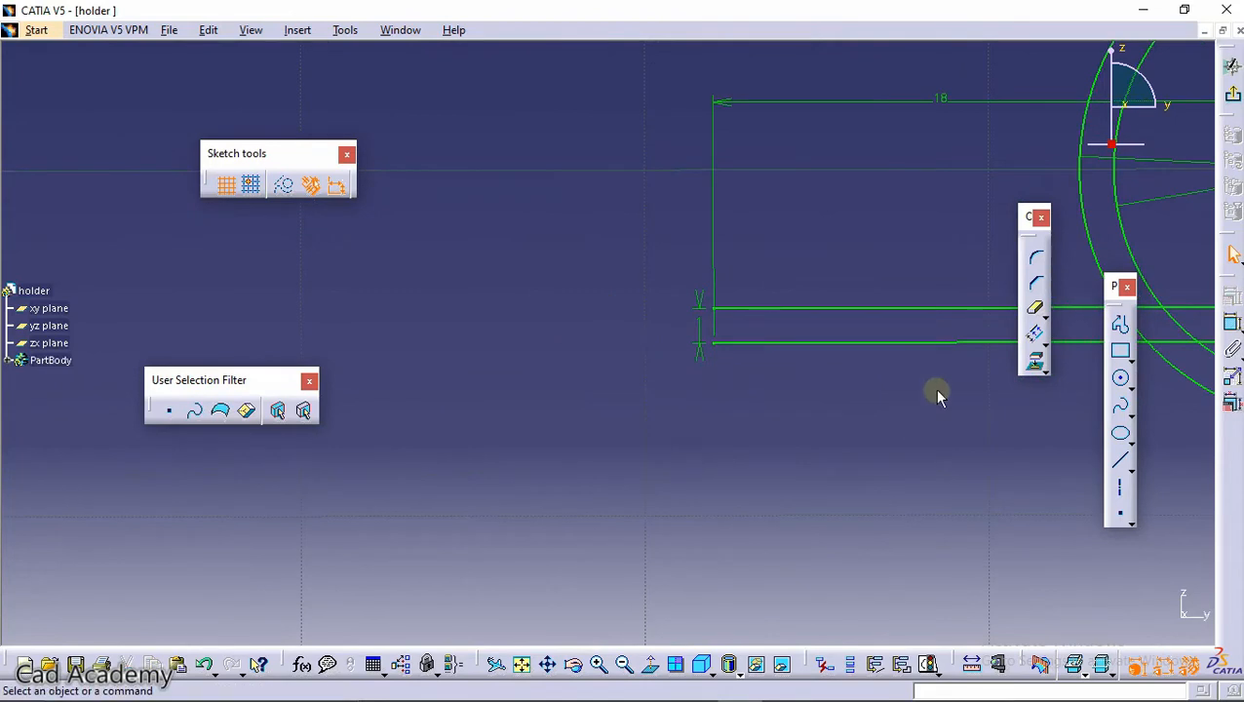
left_click(1120, 460)
scroll(605, 341, "up", 2)
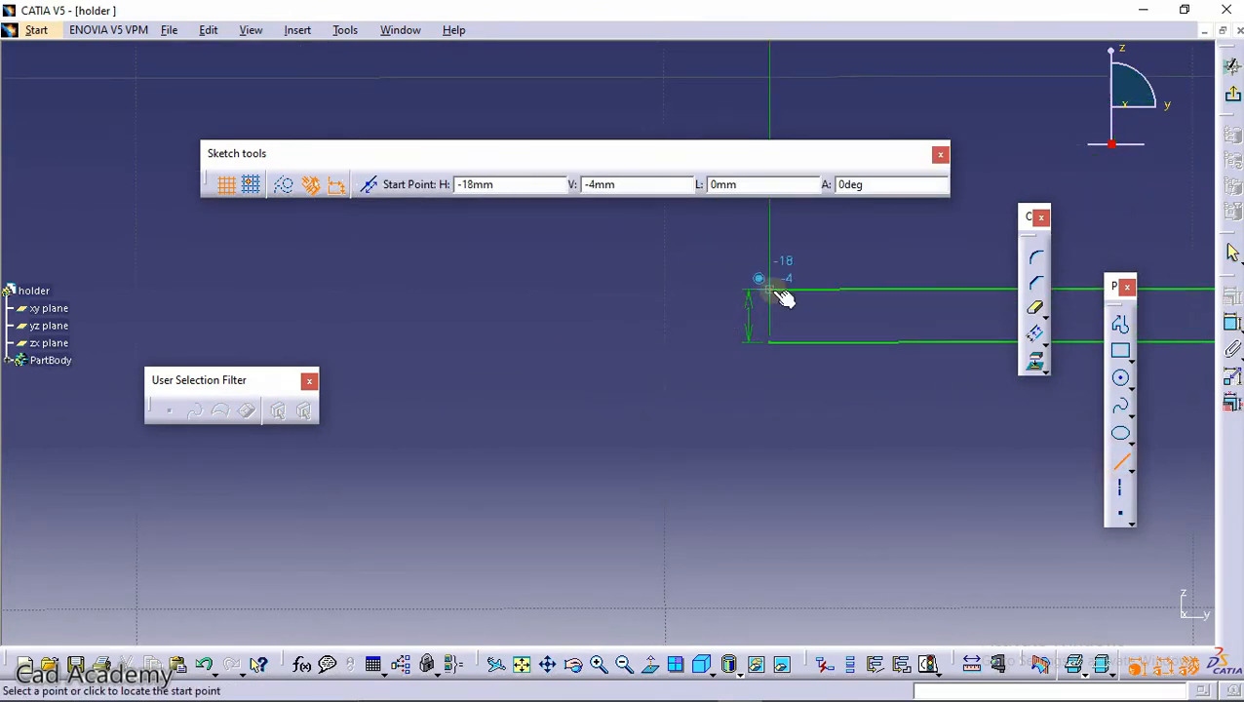
left_click(770, 289)
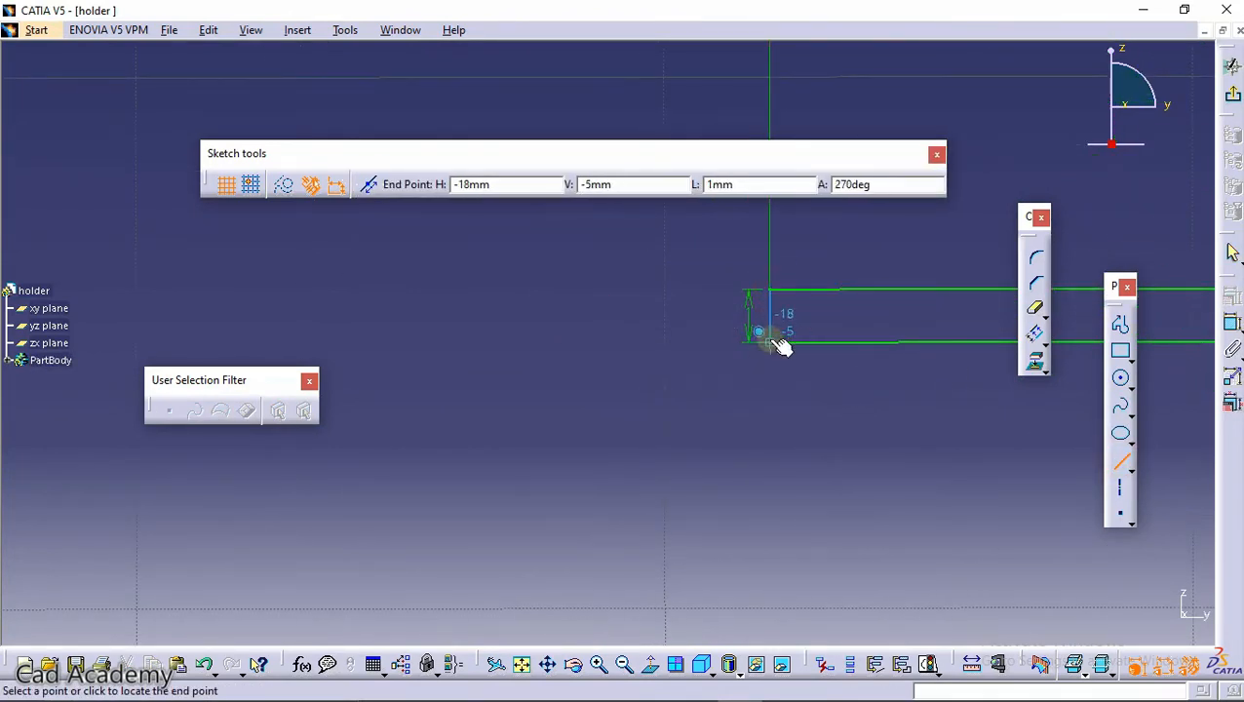
left_click(770, 343)
Close the right end of the two parallel lines with a vertical line joining their endpoints
mouse_move(839, 291)
middle_mouse_down("ctrl")
mouse_move(816, 392)
mouse_move(659, 343)
mouse_move(368, 377)
middle_mouse_up("ctrl")
scroll(816, 391, "up", 1)
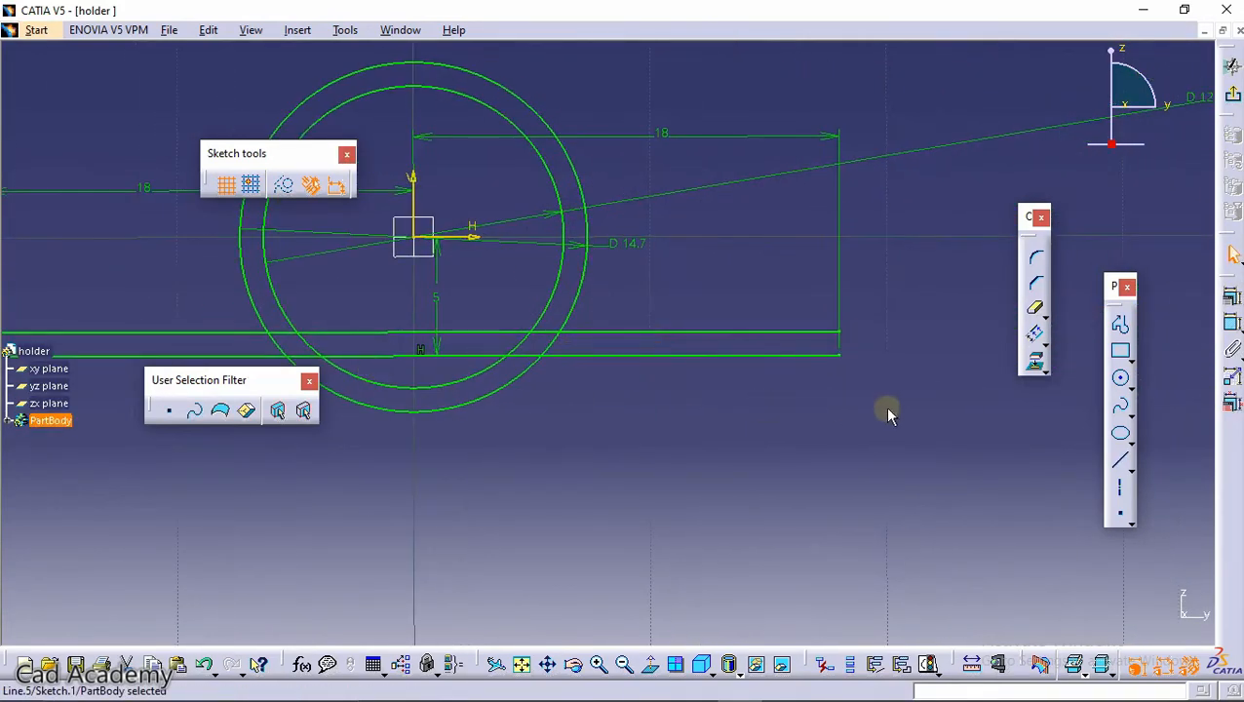
left_click(1116, 467)
middle_click_drag(694, 320, 701, 242, "ctrl")
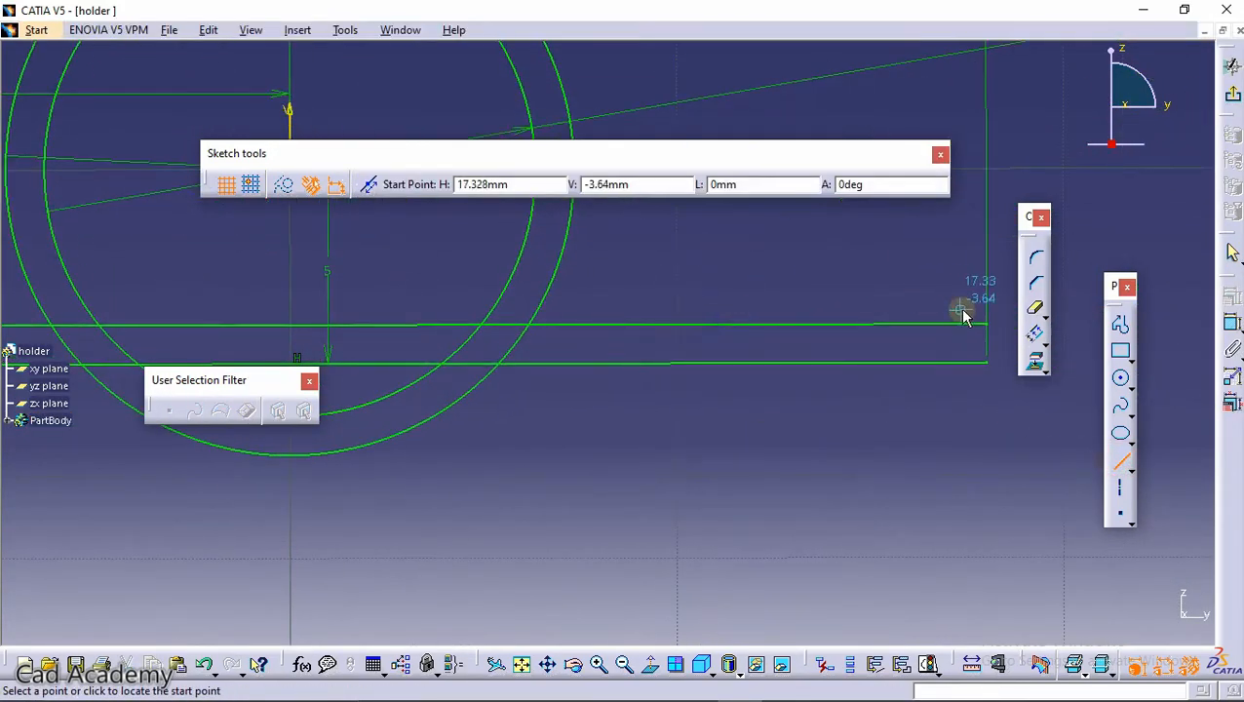
middle_click_drag(963, 311, 774, 302)
left_click(798, 318)
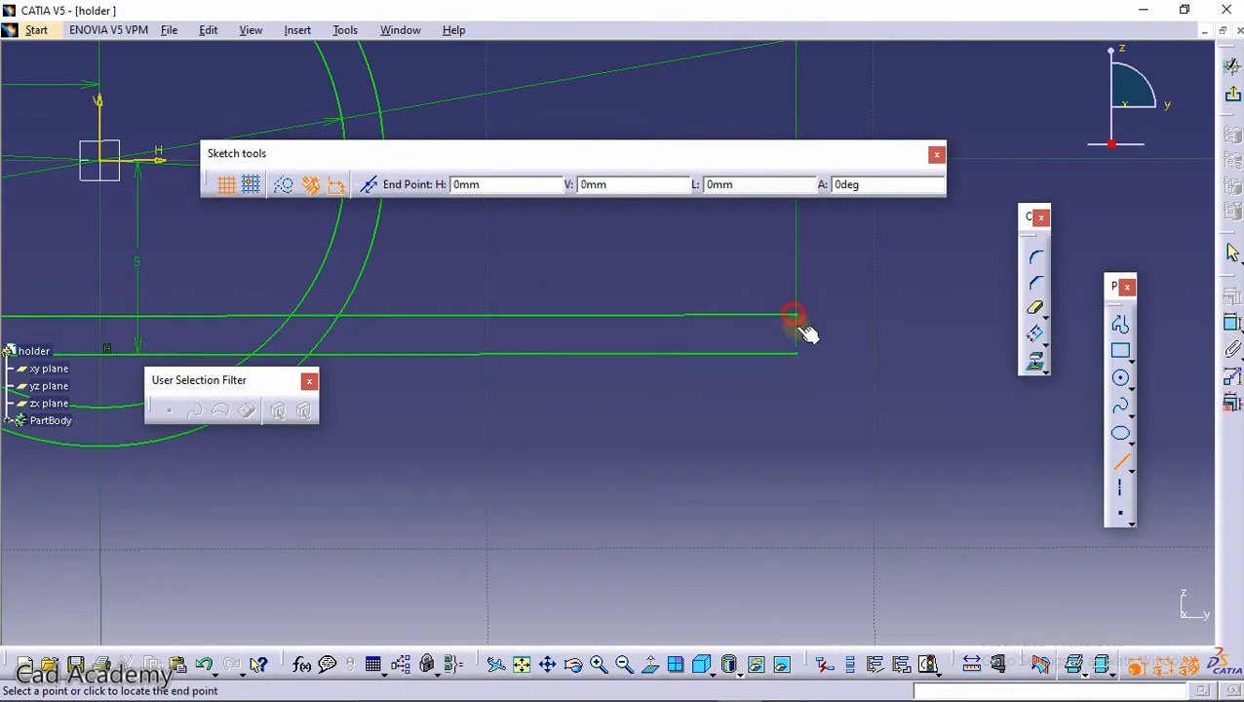
left_click(798, 351)
mouse_move(799, 348)
middle_mouse_down("ctrl")
mouse_move(725, 275)
mouse_move(697, 366)
middle_mouse_up("ctrl")
middle_click_drag(527, 295, 770, 292)
left_click(731, 511)
Trim away both circles' arcs below the lower flange line and the flange line segments that cross the ring's opening
mouse_move(606, 444)
middle_mouse_down("ctrl")
mouse_move(627, 363)
mouse_move(650, 351)
middle_mouse_up("ctrl")
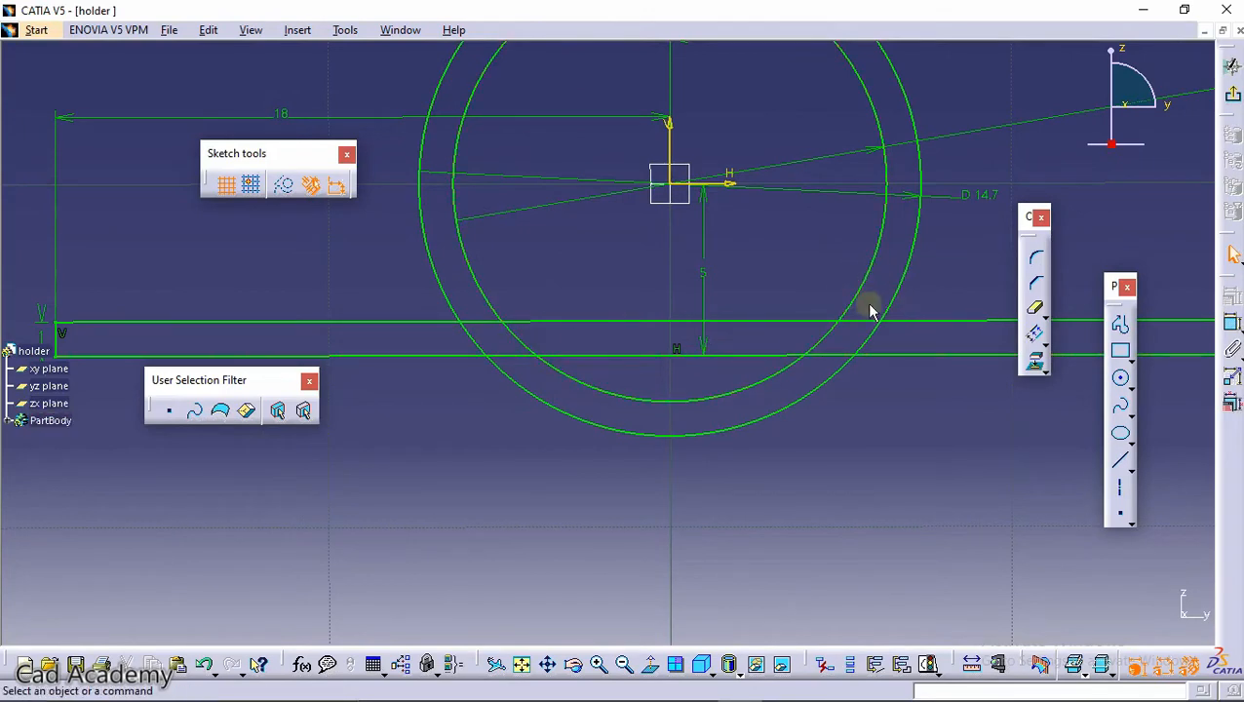
left_click(1036, 310)
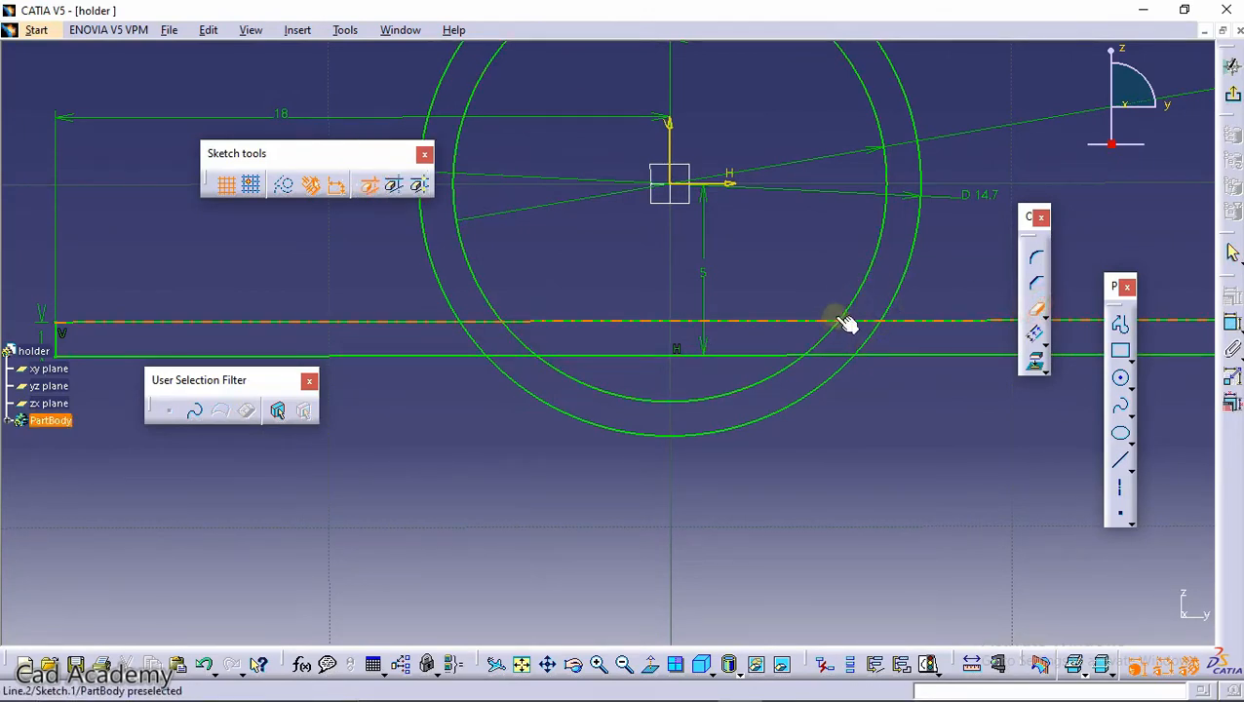
left_click(700, 402)
left_click(708, 434)
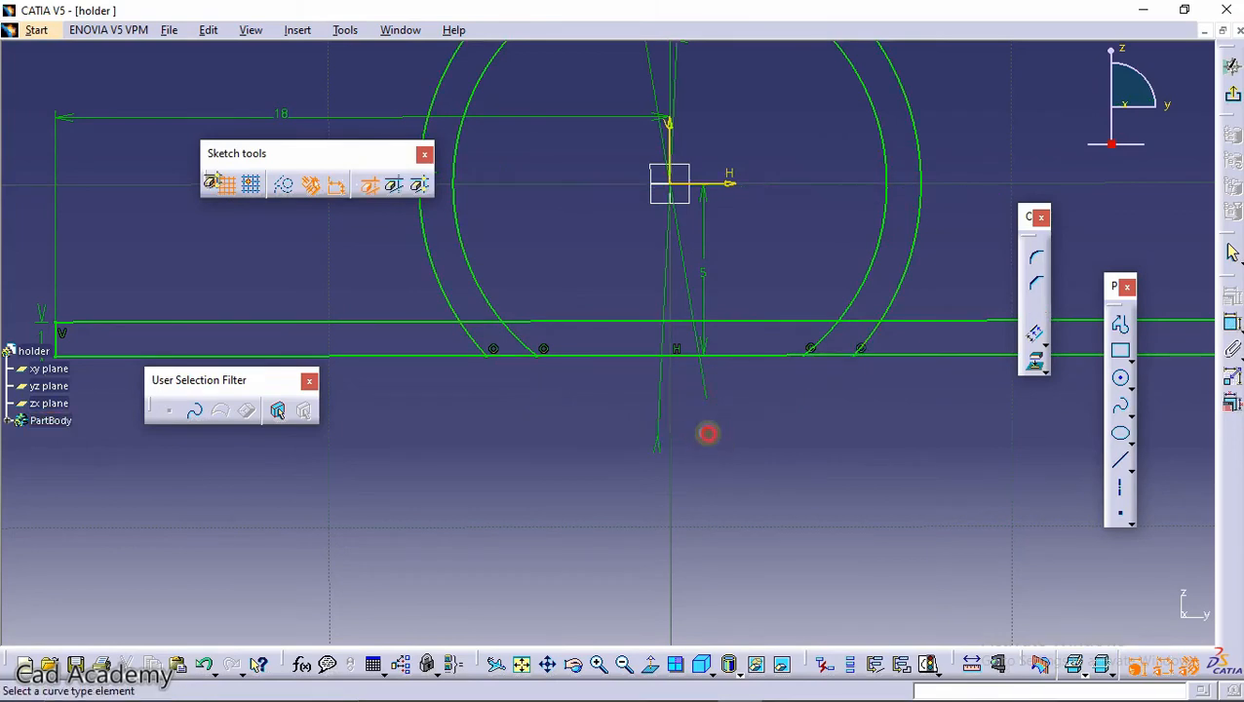
left_click(618, 355)
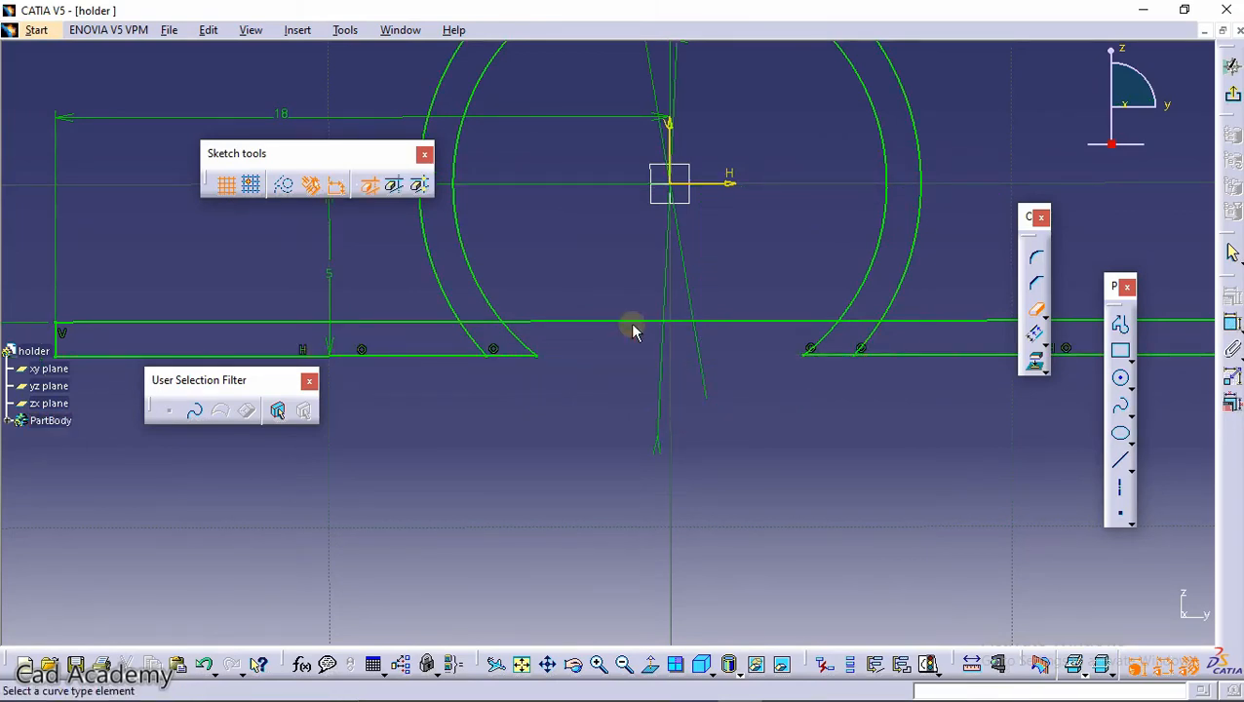
left_click(636, 320)
Trim the leftover upper flange line and outer circle segments where the left and right flanges meet the ring
mouse_move(430, 329)
middle_mouse_down()
mouse_move(563, 344)
mouse_move(581, 304)
mouse_move(677, 381)
middle_mouse_up()
left_click(598, 366)
left_click(615, 338)
middle_click_drag(678, 381, 446, 291)
left_click(542, 347)
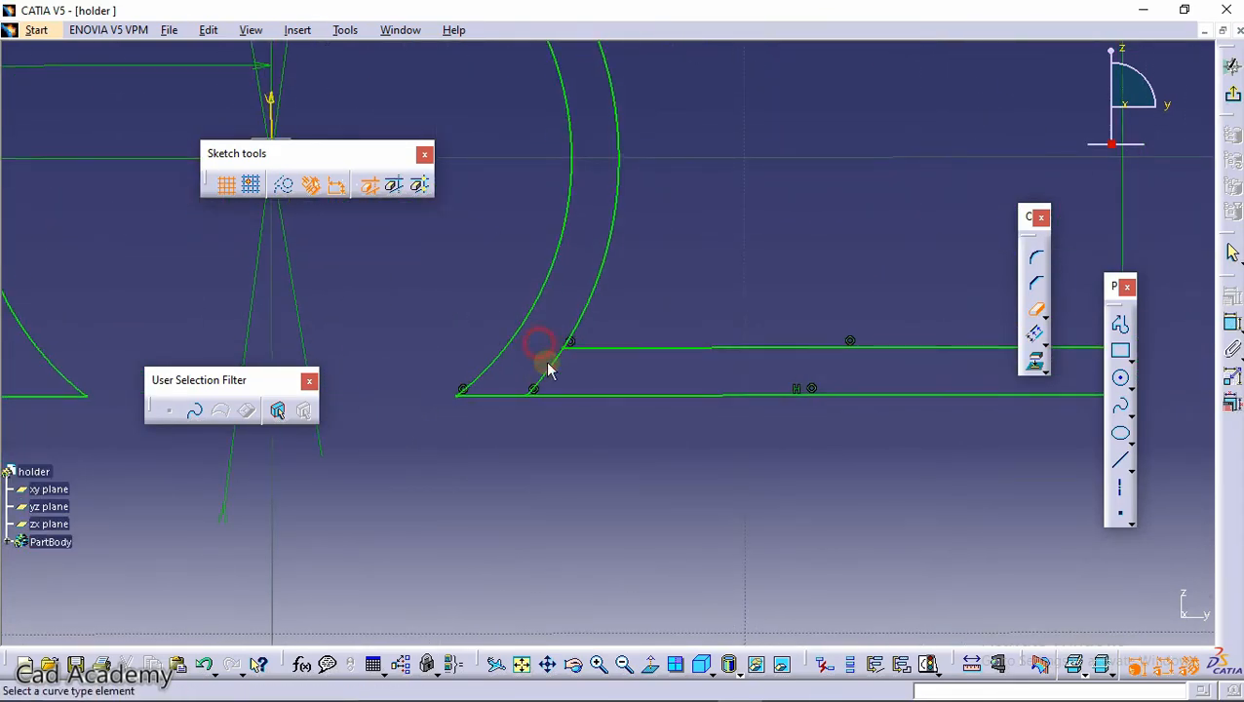
left_click(550, 369)
mouse_move(550, 369)
middle_mouse_down()
mouse_move(546, 349)
mouse_move(771, 350)
middle_mouse_up()
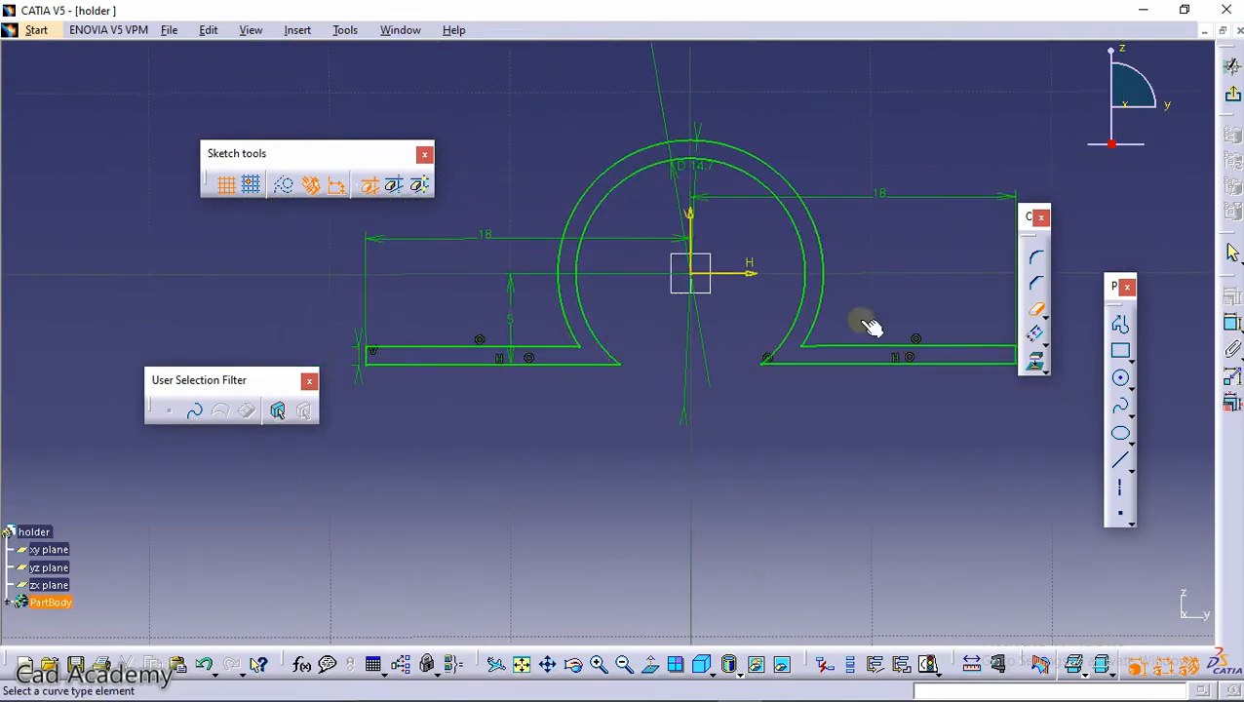
left_click(1034, 318)
Round the corner between the outer ring arc and the left flange's upper line with a 0.5 mm radius
middle_click_drag(681, 386, 675, 336)
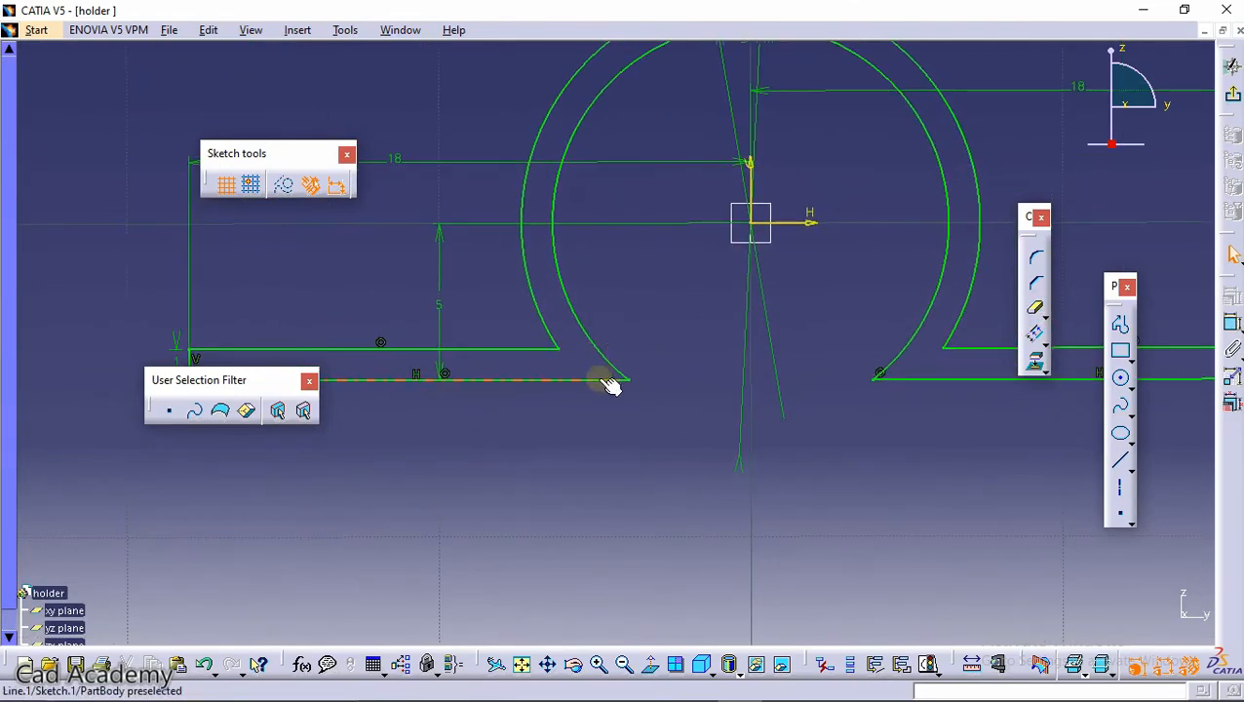
left_click(1040, 259)
middle_click_drag(660, 341, 651, 295)
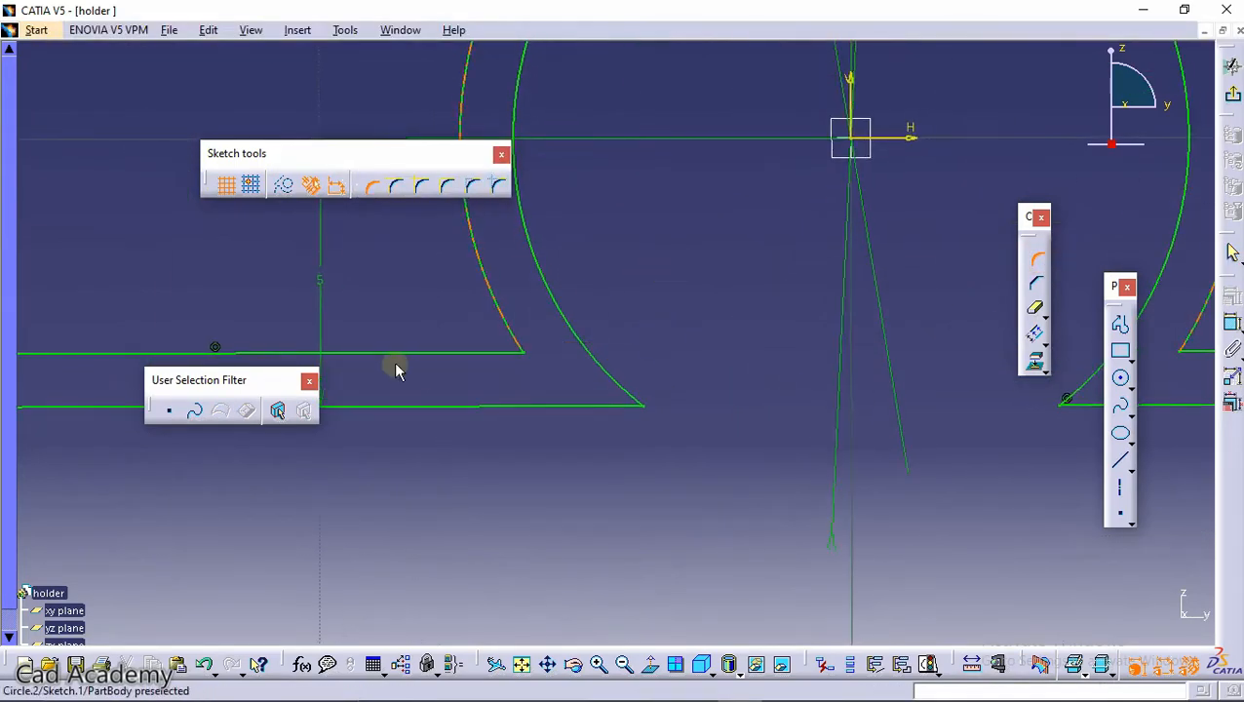
left_click(518, 337)
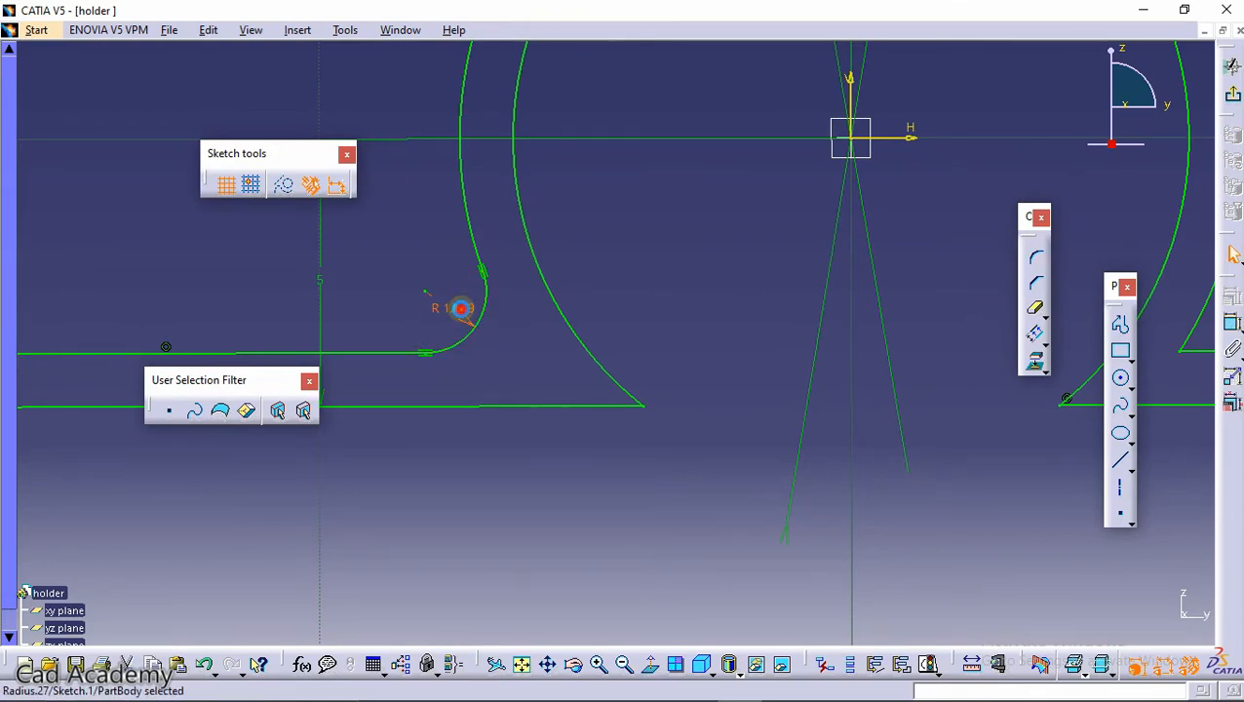
double_click(466, 310)
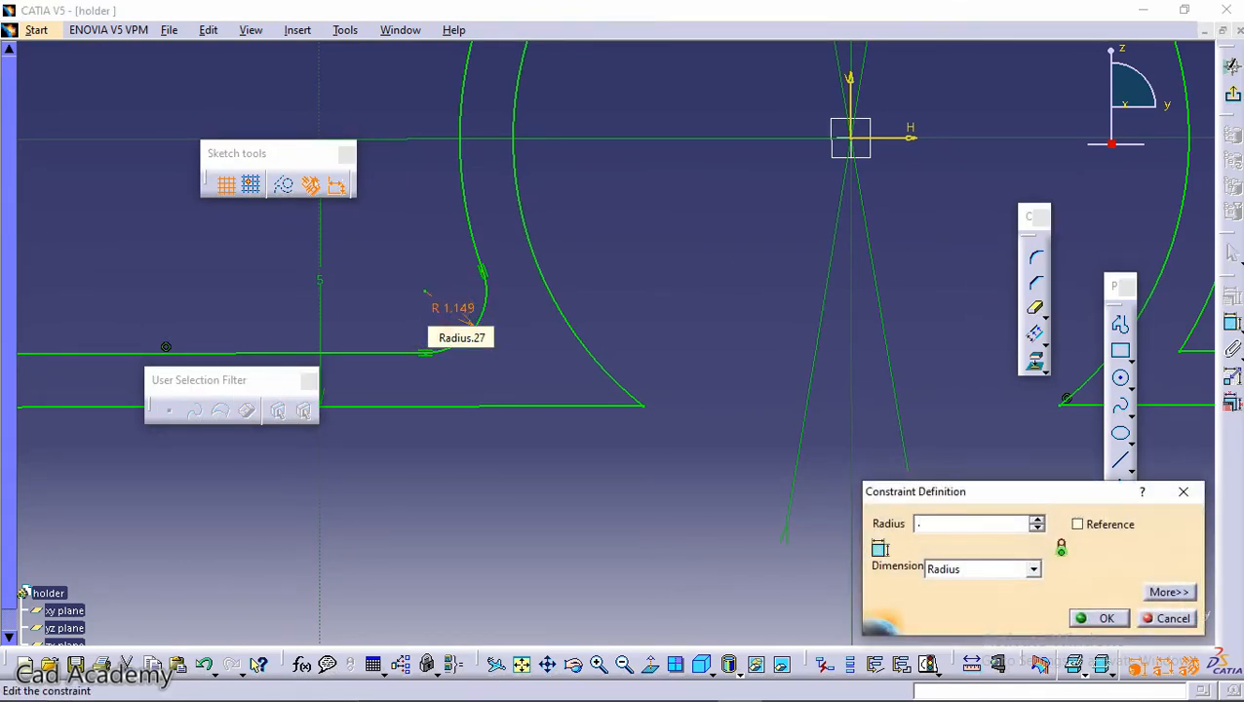
key("Return")
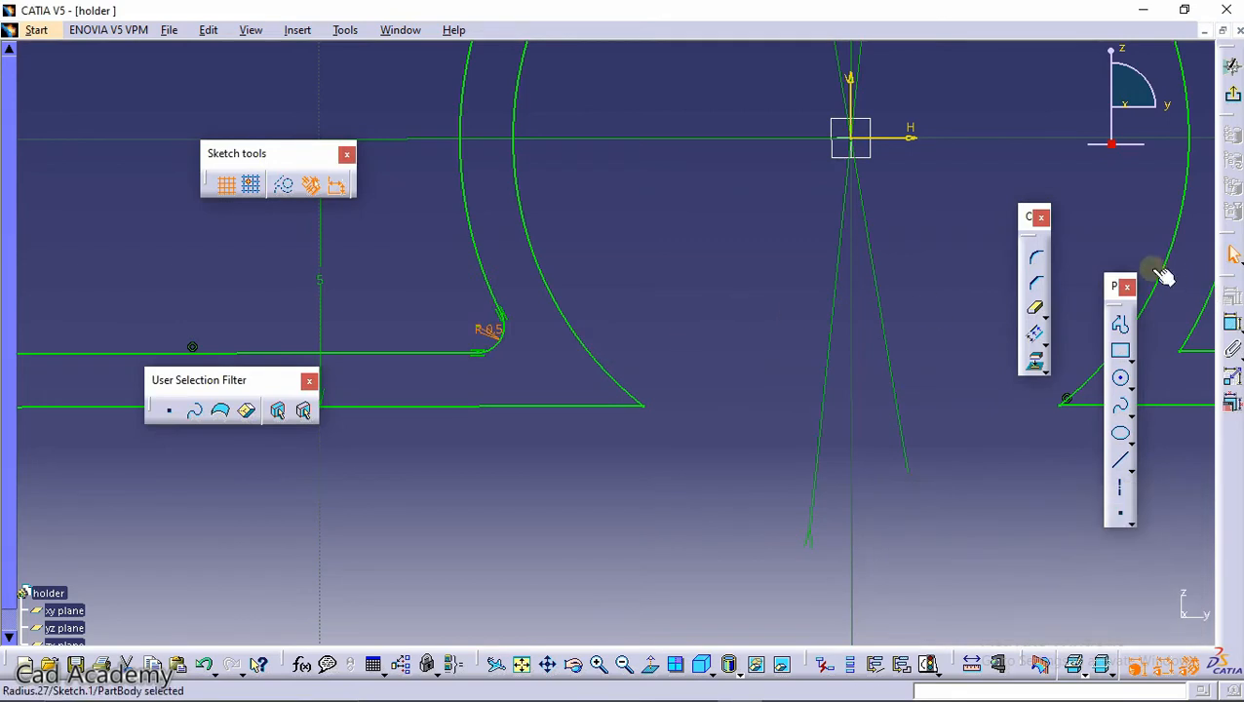
Round the corner between the inner ring arc and the left flange's lower line with a 1 mm radius
left_click(1035, 259)
left_click(549, 407)
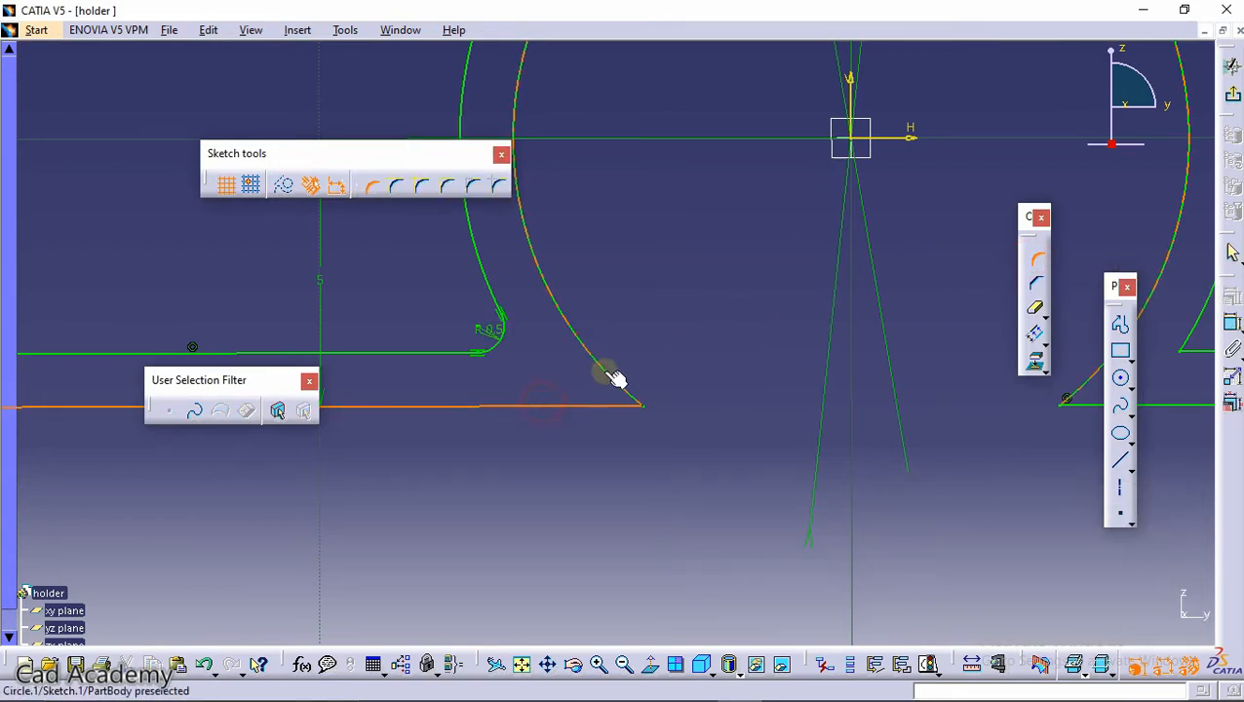
left_click(614, 379)
left_click(562, 388)
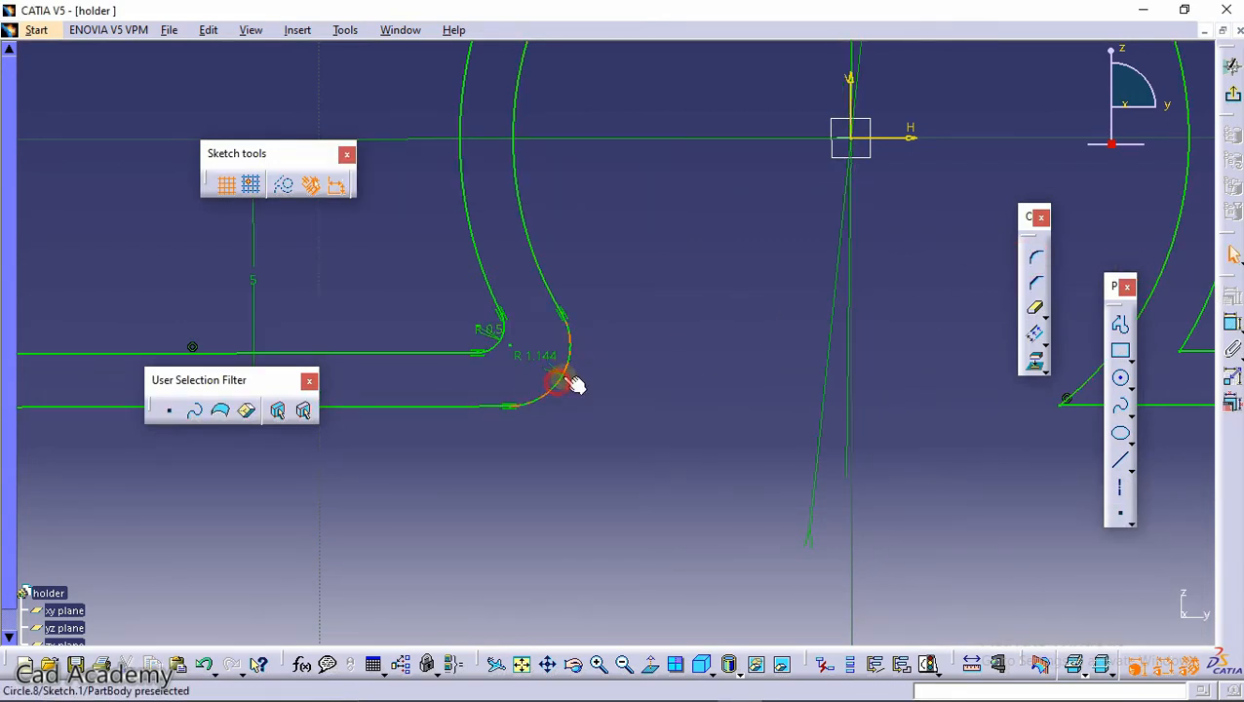
double_click(534, 357)
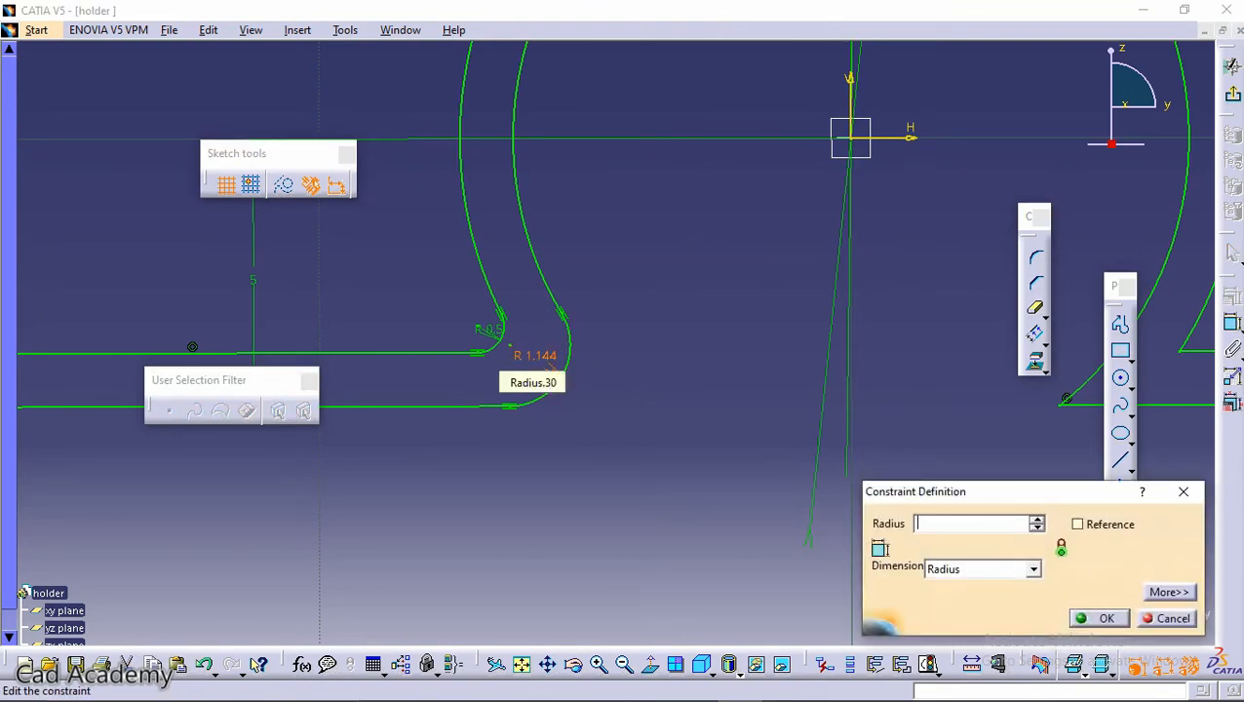
key("Return")
Round the corner between the outer ring arc and the right flange's upper line with a 0.5 mm radius
mouse_move(705, 353)
middle_mouse_down()
mouse_move(750, 396)
mouse_move(488, 402)
mouse_move(540, 332)
middle_mouse_up()
left_click(1034, 257)
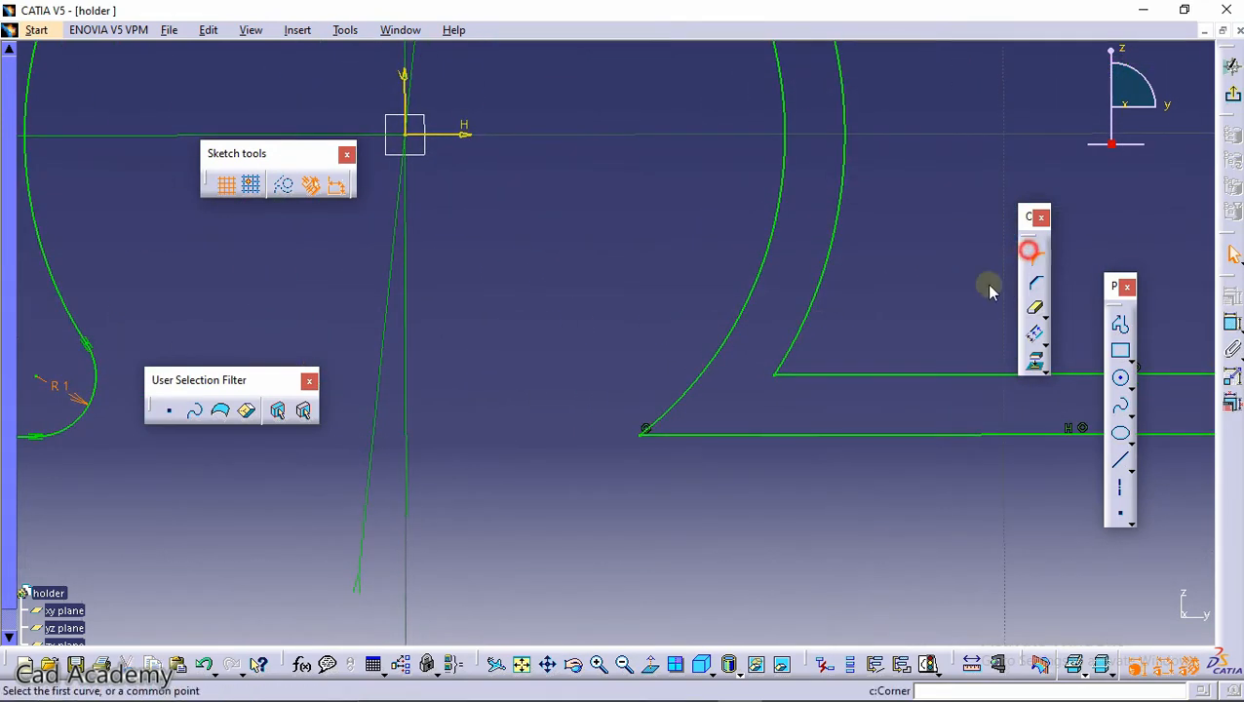
left_click(810, 338)
left_click(832, 372)
left_click(848, 327)
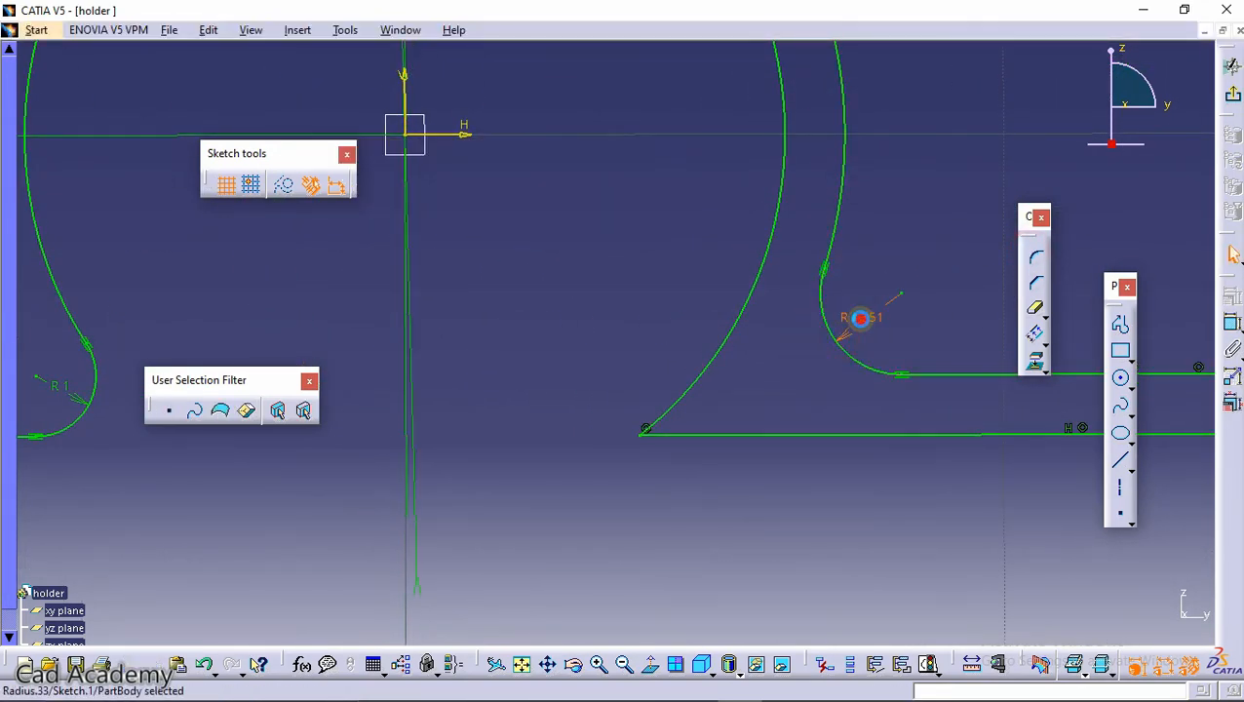
double_click(860, 318)
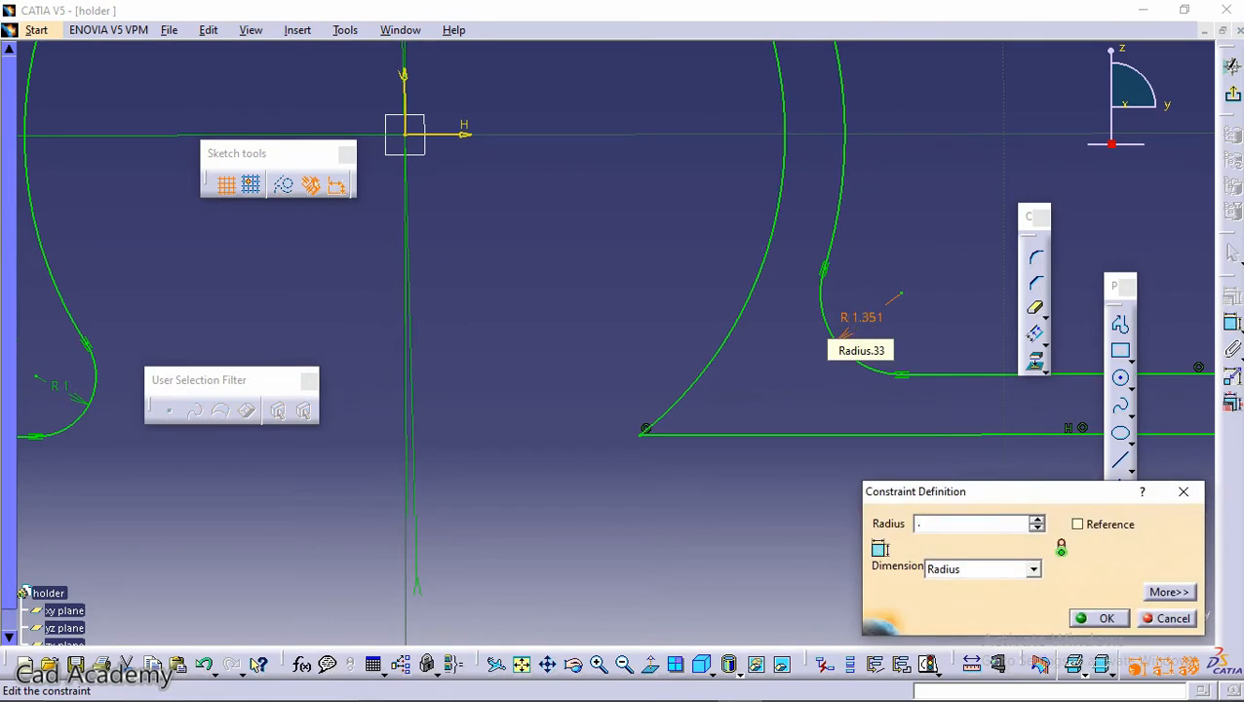
type(".5")
key("Return")
Round the corner between the inner ring arc and the right flange's lower line with a 1.75 mm radius
left_click(1034, 257)
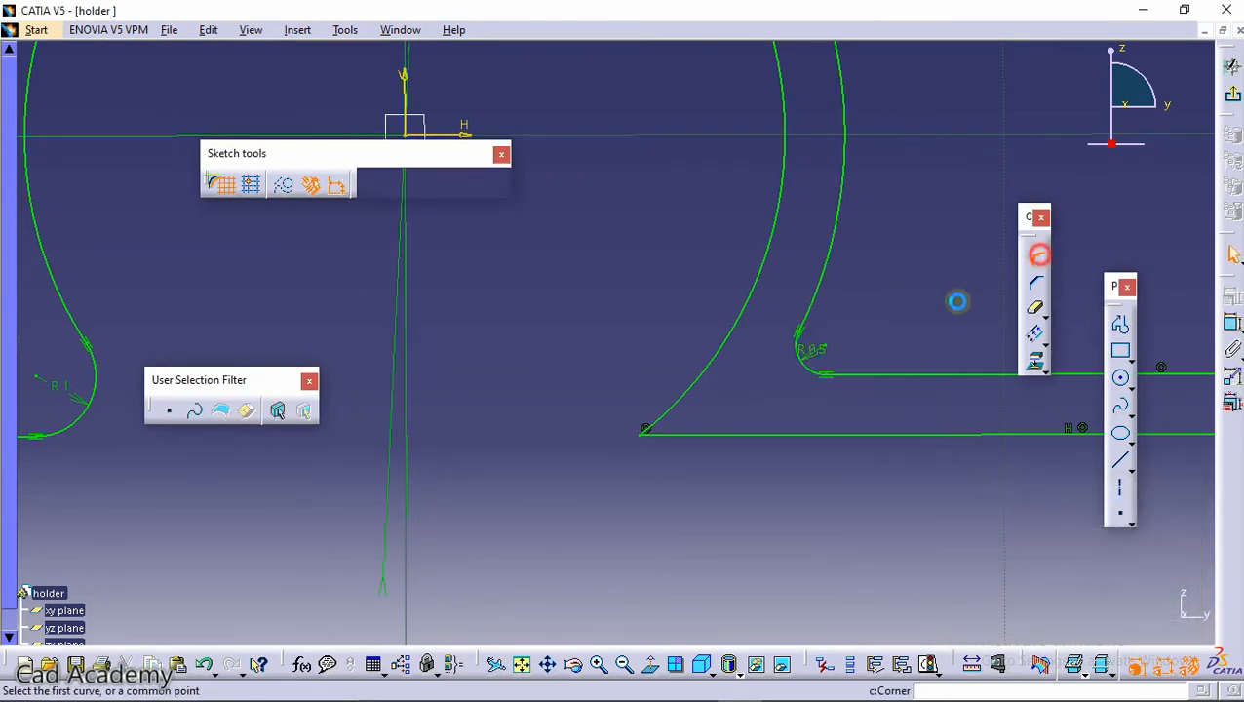
left_click(726, 435)
left_click(698, 390)
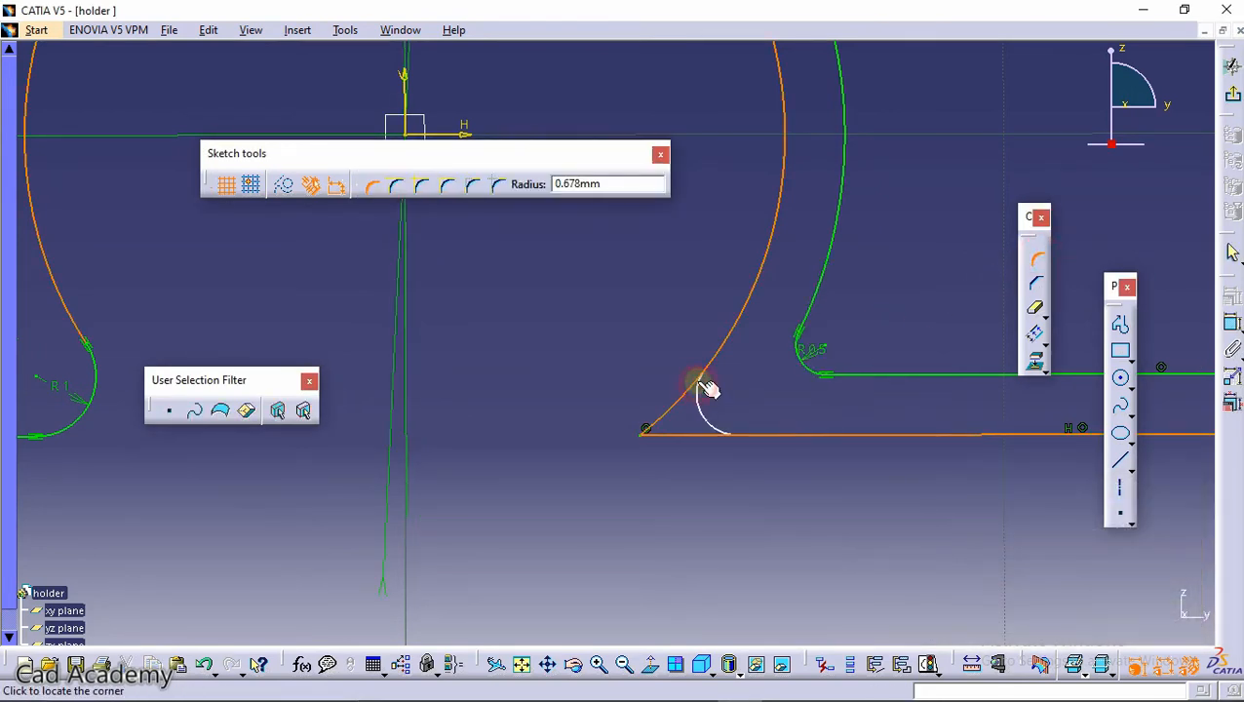
left_click(781, 383)
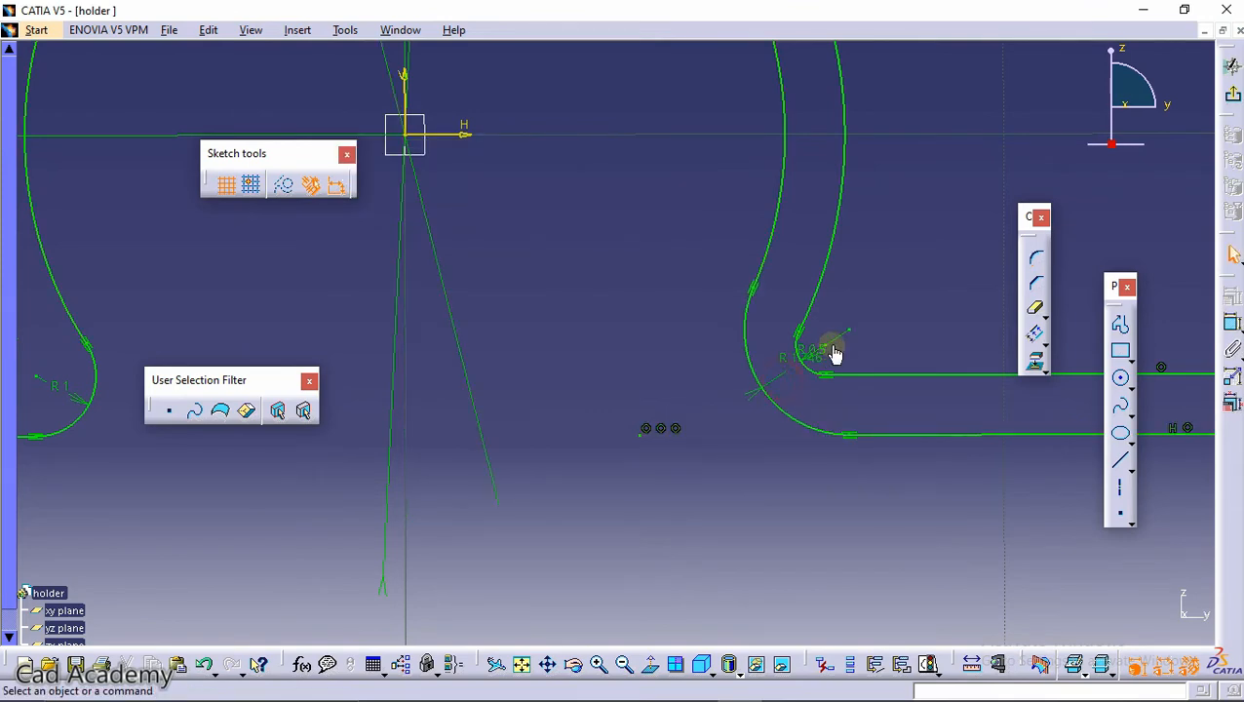
double_click(786, 366)
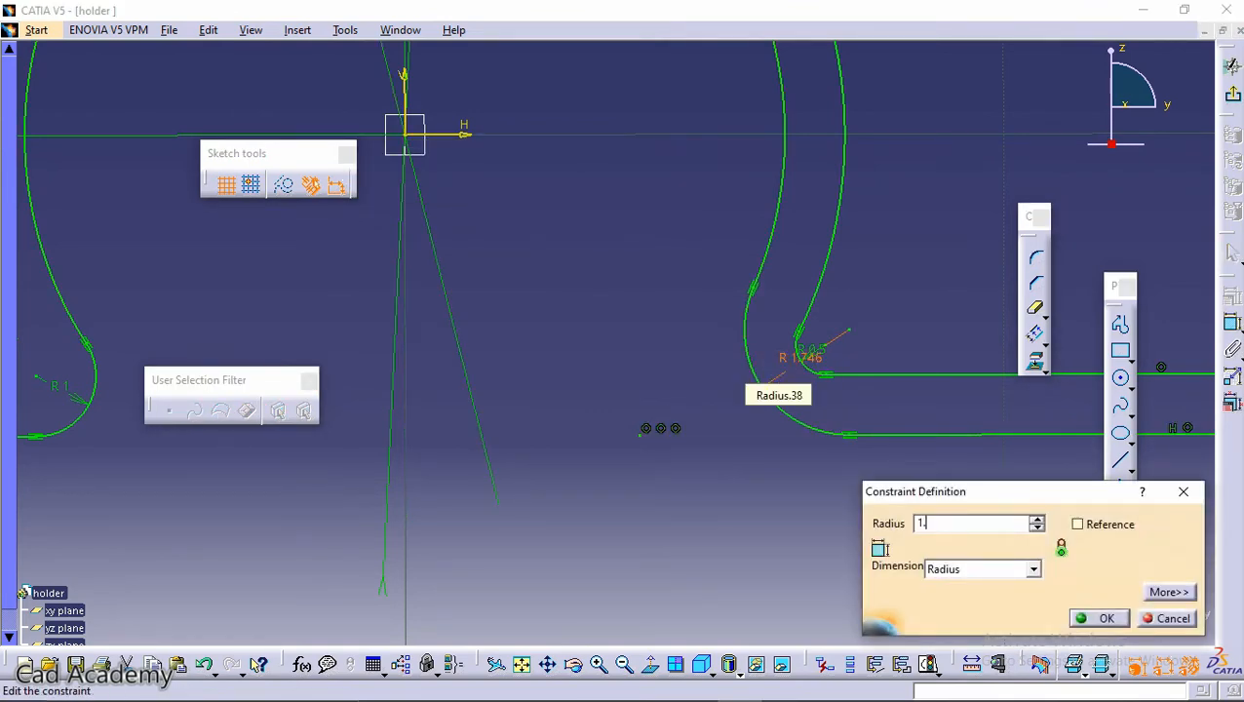
key("Return")
Set the radius of the corner between the inner ring arc and the left flange's lower line to 1.75 mm
middle_click_drag(688, 344, 619, 461)
scroll(195, 428, "up", 1)
middle_click_drag(195, 428, 522, 375)
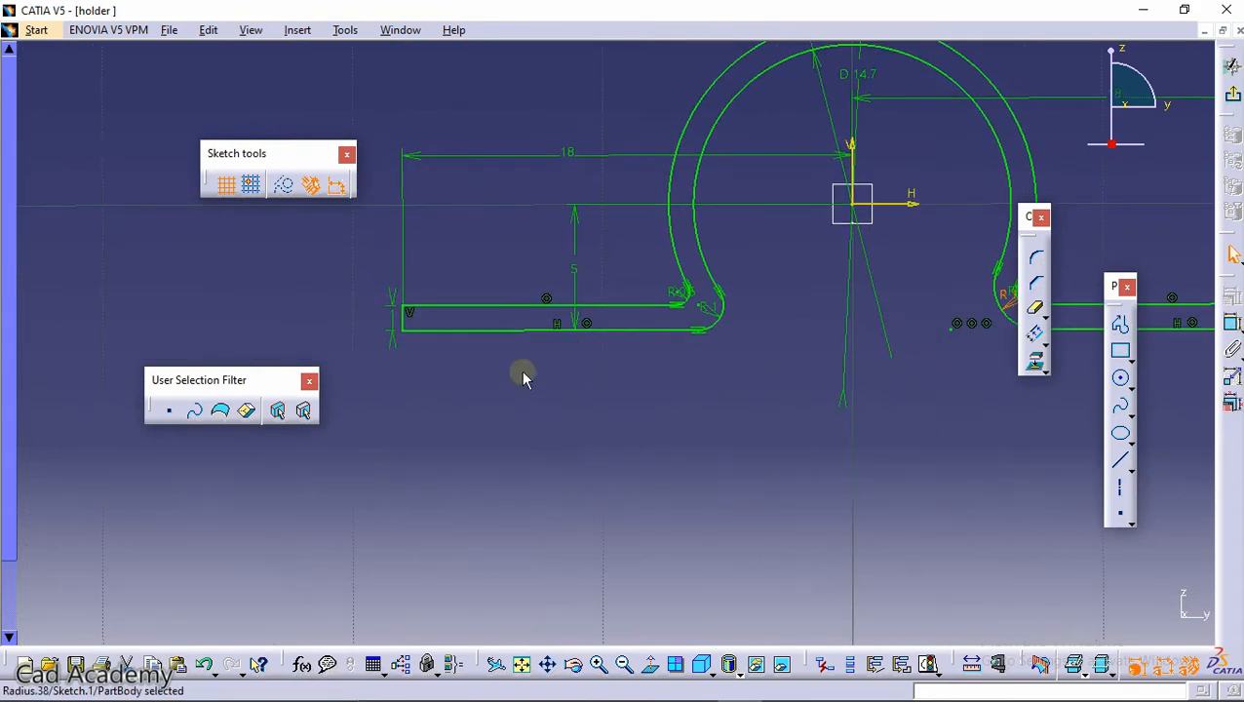
double_click(708, 308)
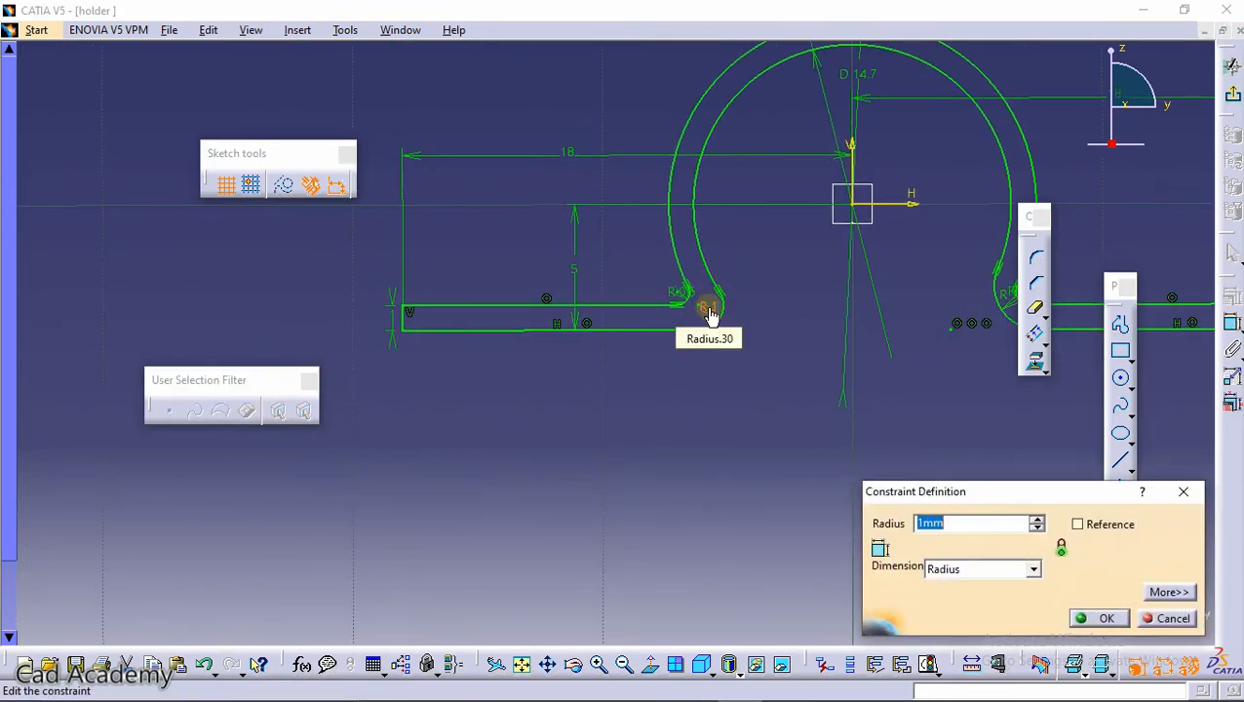
key("Return")
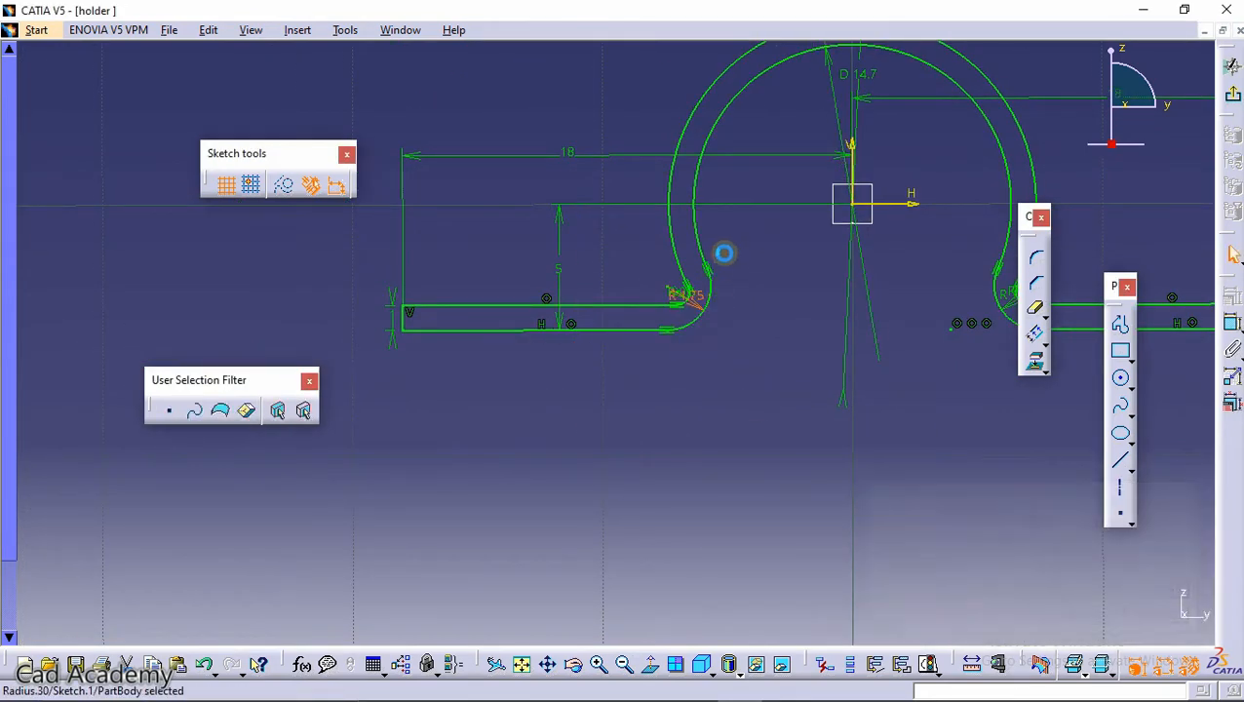
mouse_move(724, 253)
middle_mouse_down()
mouse_move(728, 350)
mouse_move(785, 275)
middle_mouse_up()
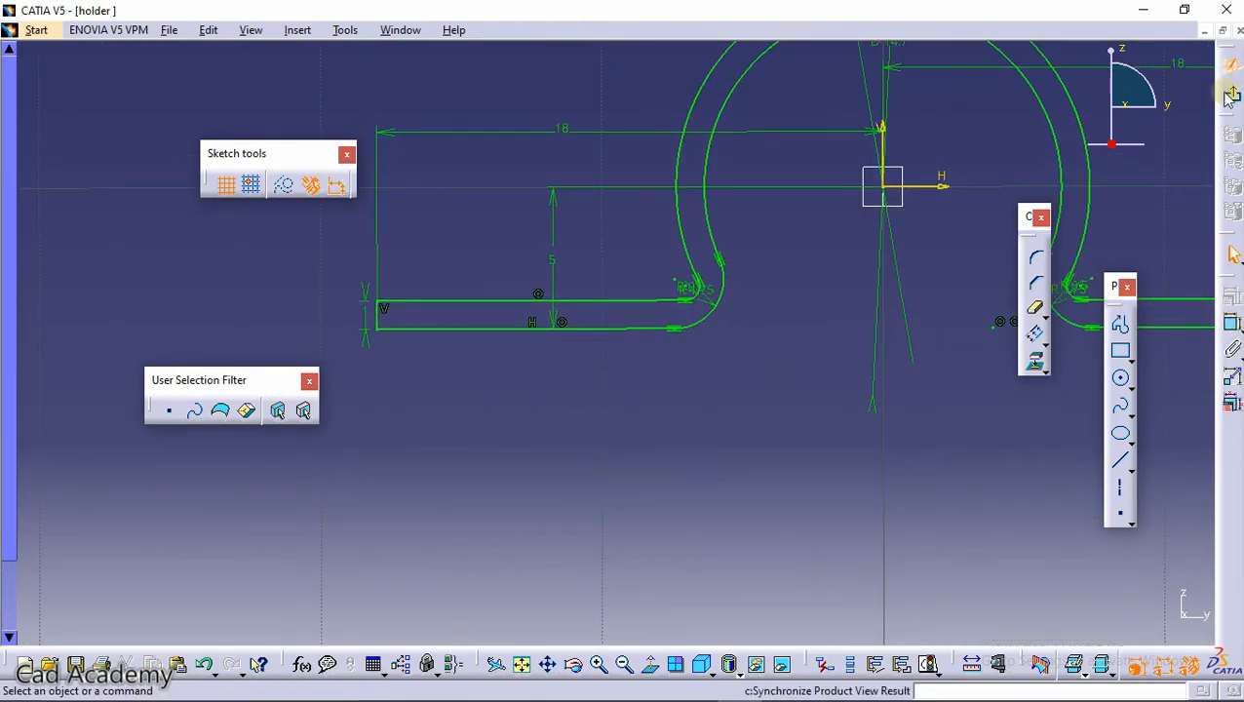
Inspect the radius dimension of the left flange's lower corner and compare both sides of the profile
middle_click_drag(692, 344, 680, 271)
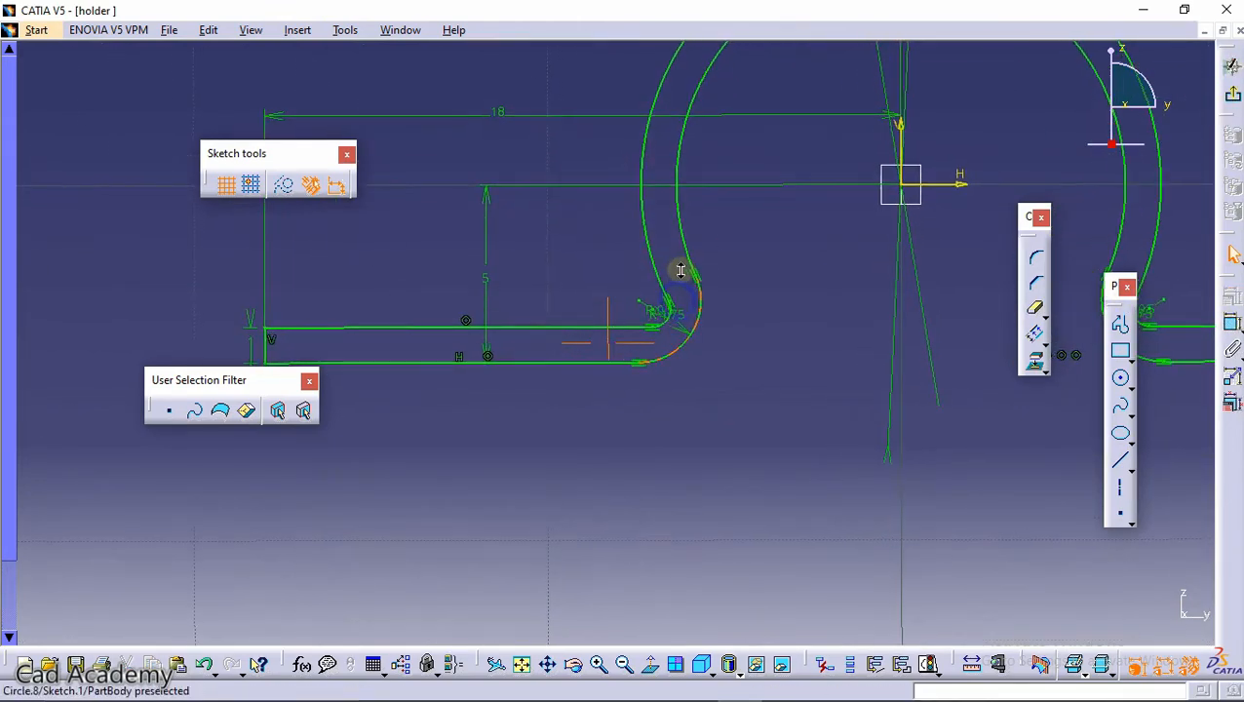
double_click(680, 326)
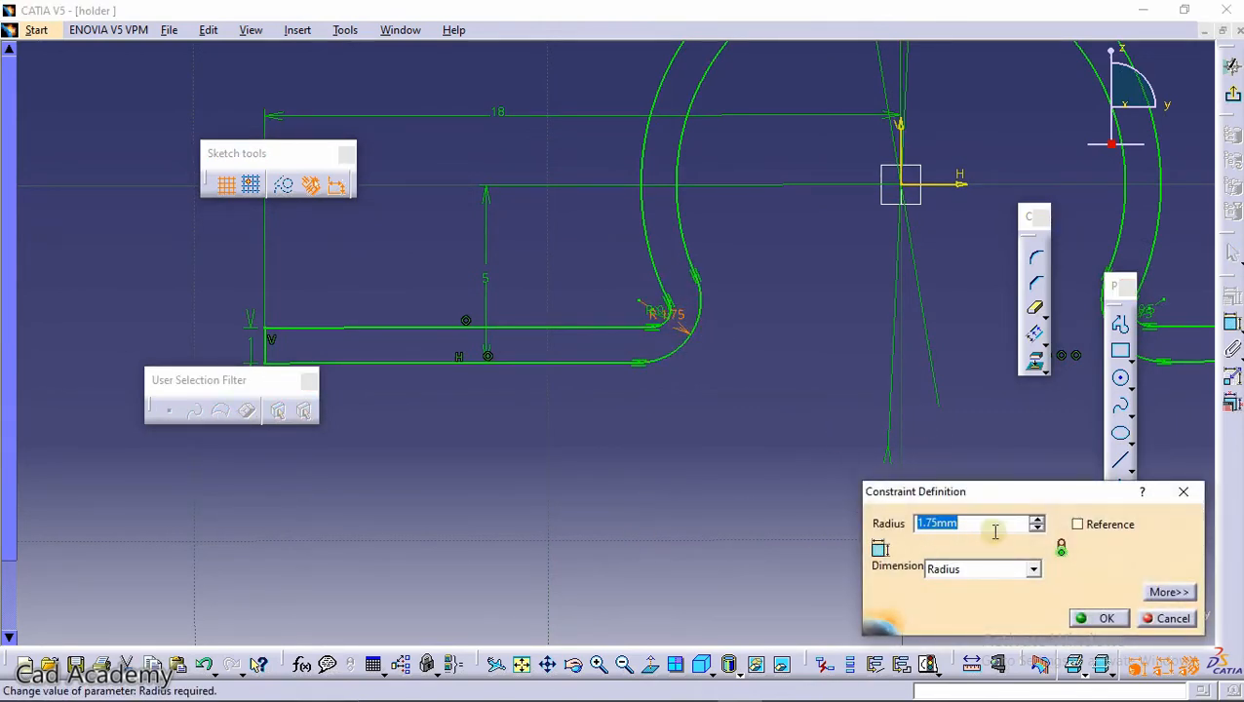
middle_click_drag(660, 173, 687, 281)
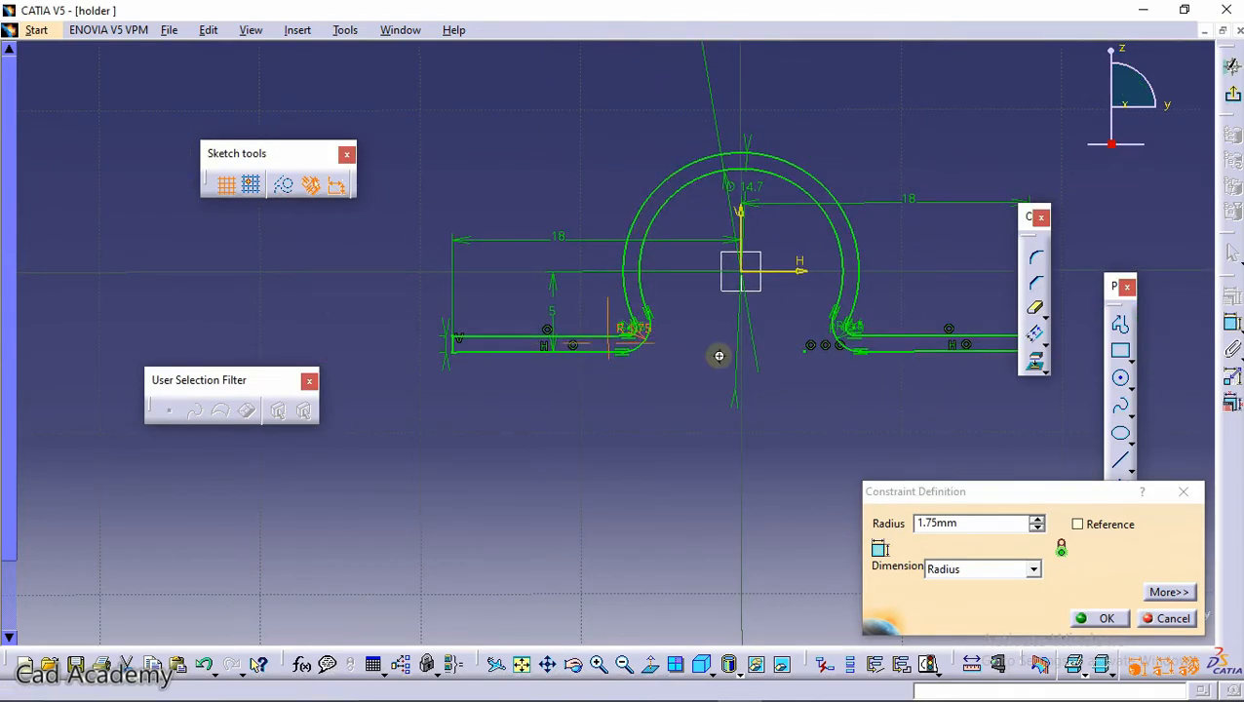
middle_click_drag(718, 355, 733, 226)
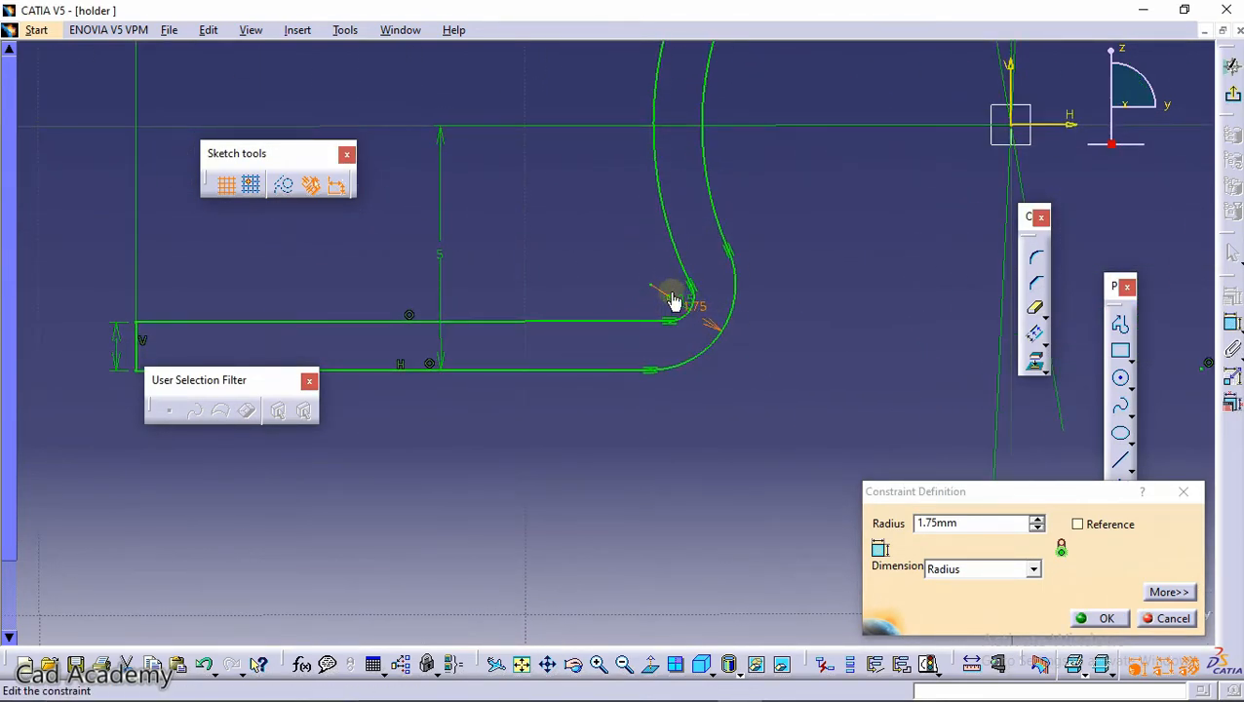
left_click(1168, 618)
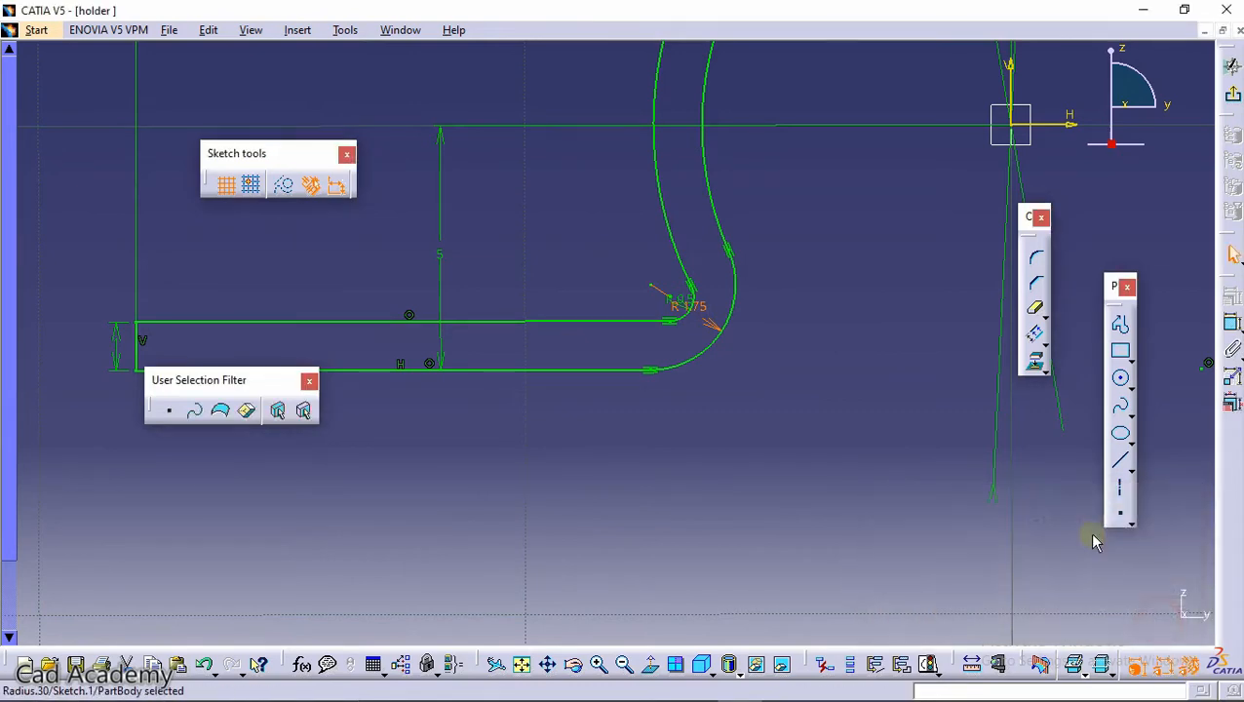
middle_click_drag(926, 403, 939, 430)
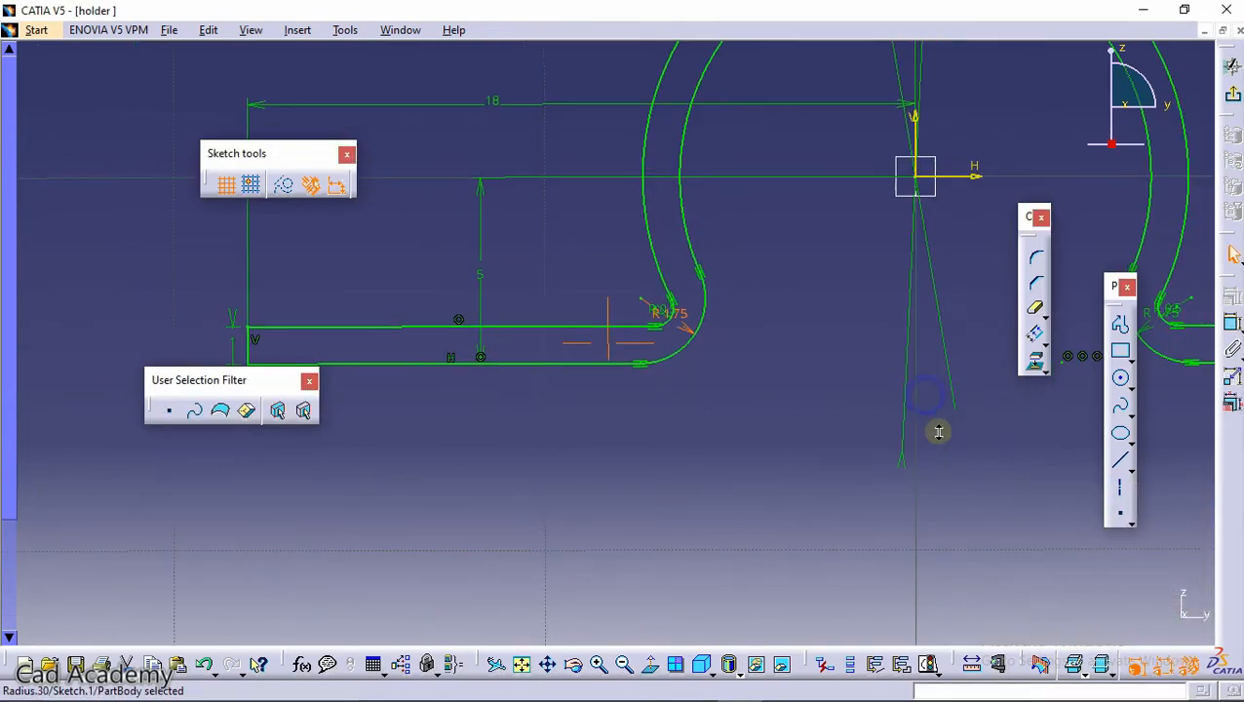
Leave the holder sketch and extrude its profile as a pad with a 10 mm length and mirrored extent
left_click(1234, 90)
middle_click_drag(766, 258, 768, 390)
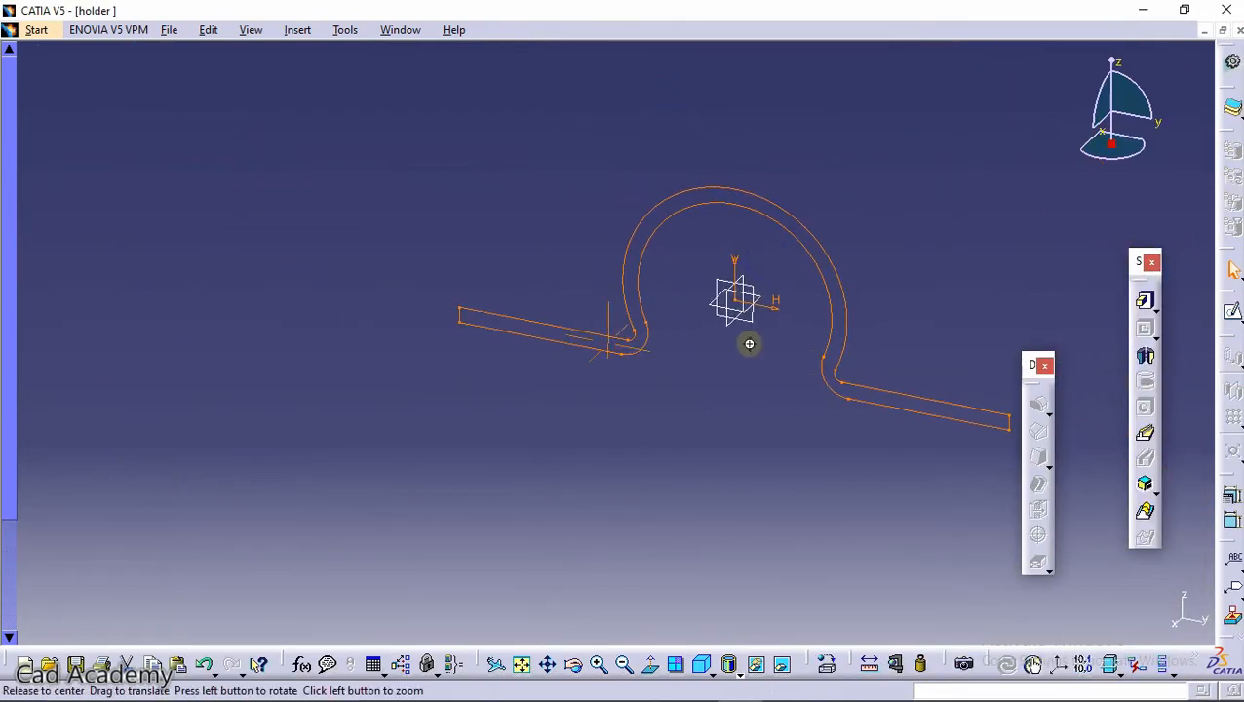
middle_click_drag(750, 344, 779, 406)
mouse_move(771, 323)
middle_mouse_down()
mouse_move(806, 370)
mouse_move(737, 311)
mouse_move(742, 353)
middle_mouse_up()
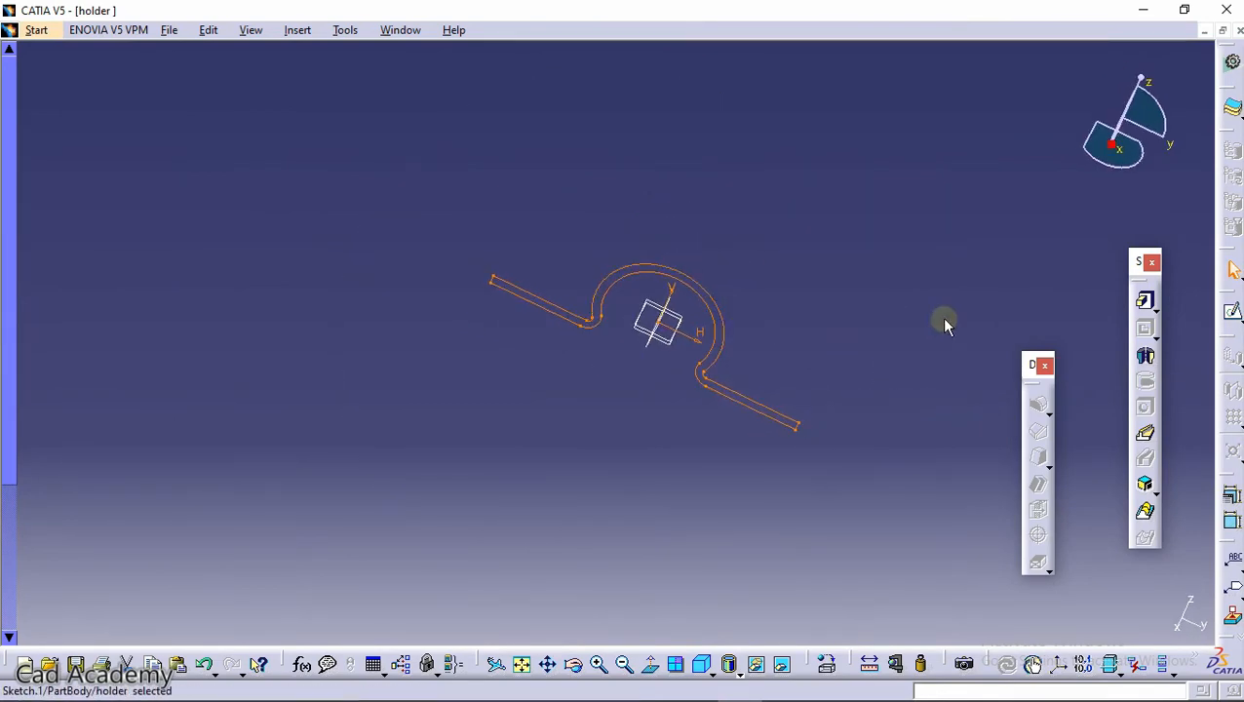
left_click(1143, 302)
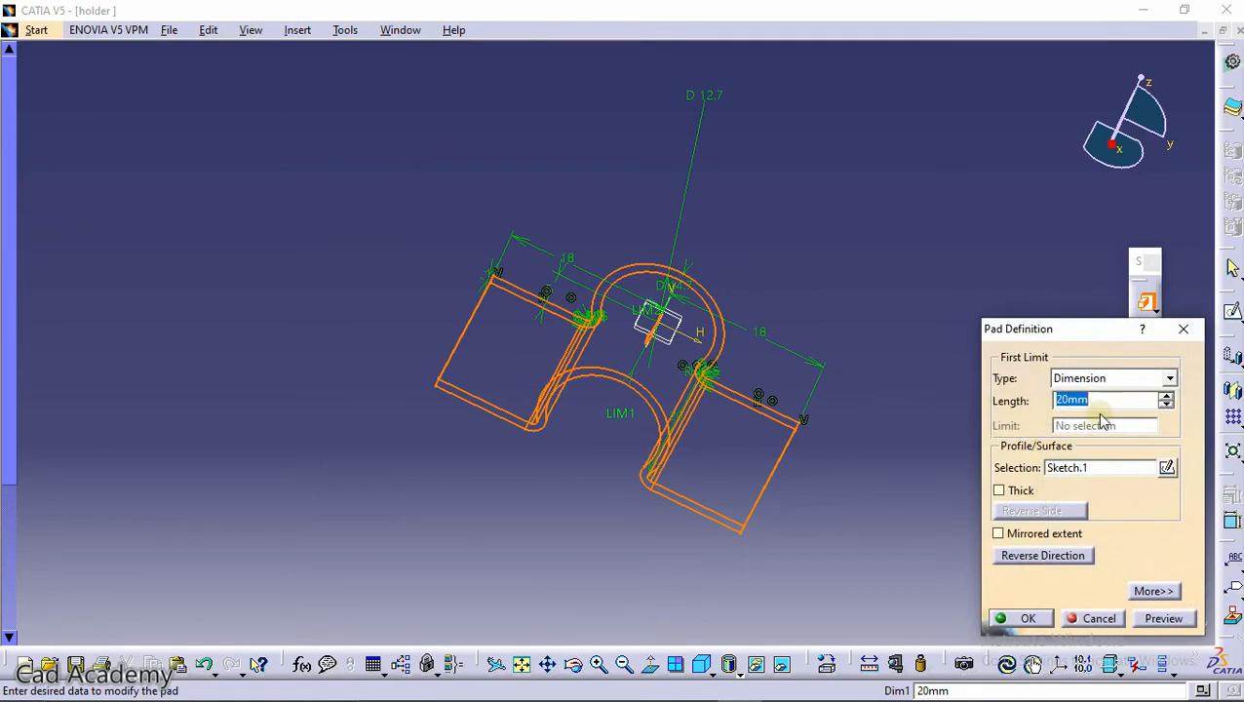
left_click_drag(1100, 398, 841, 398)
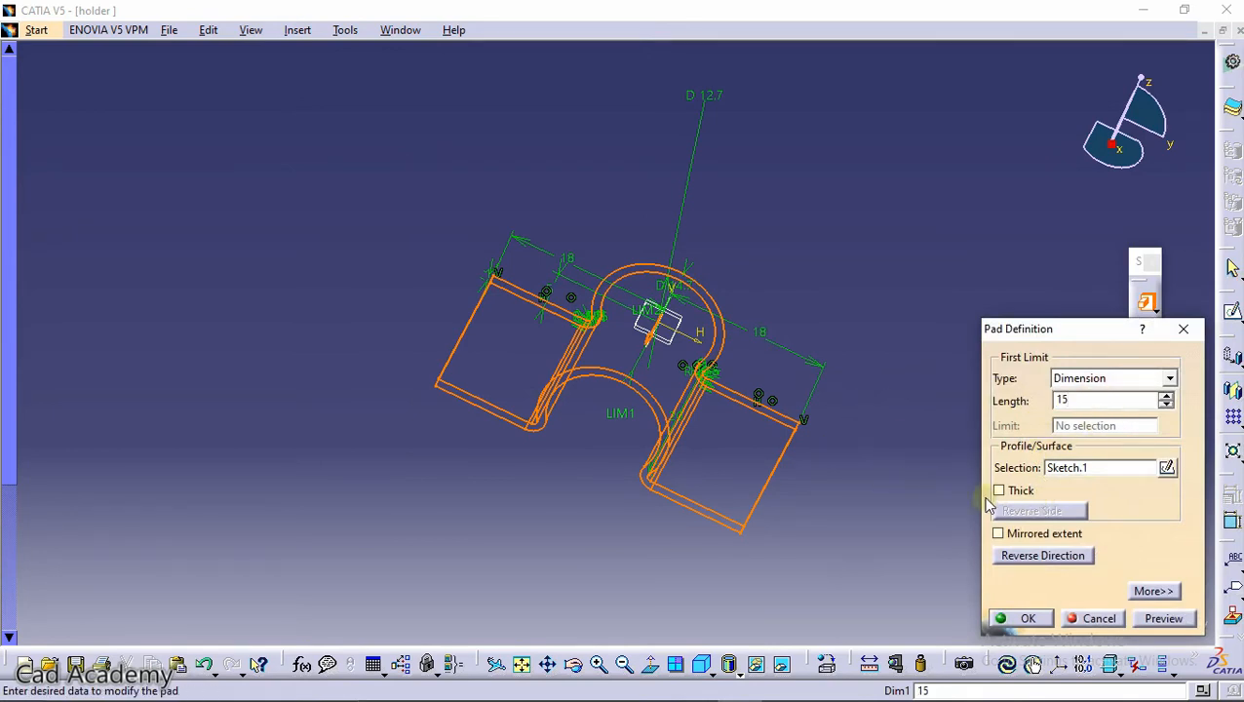
left_click(1010, 534)
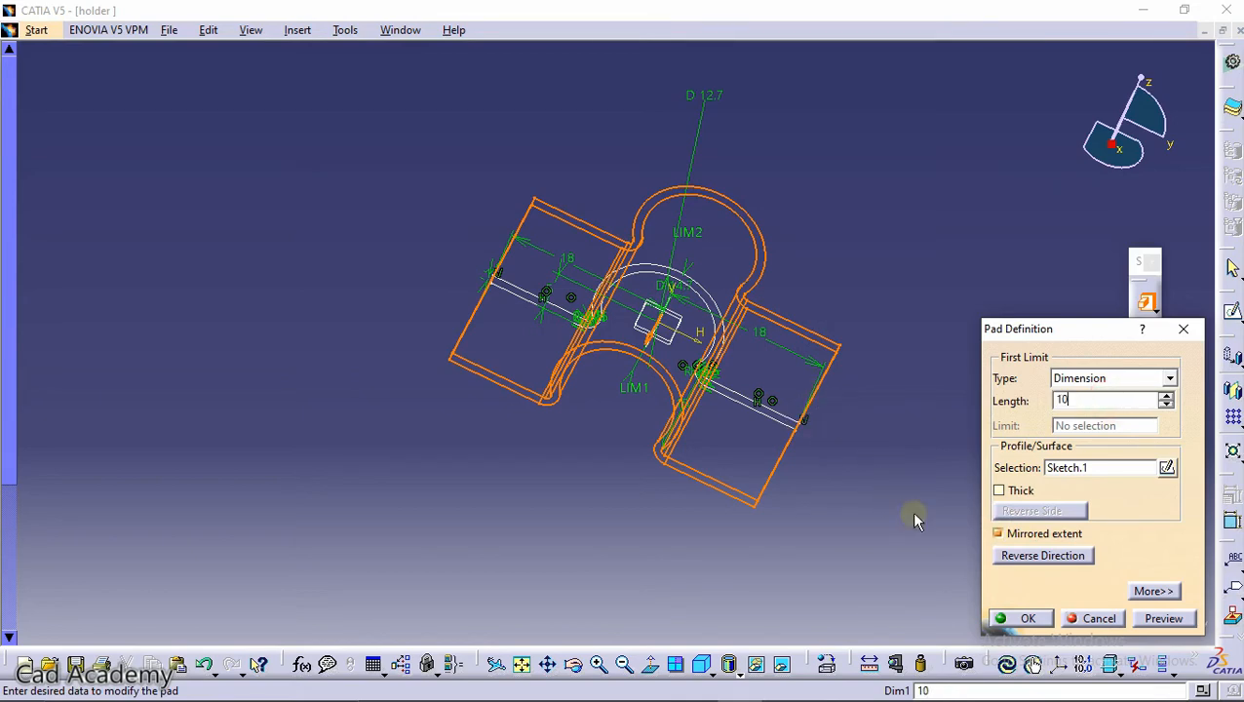
left_click(1162, 618)
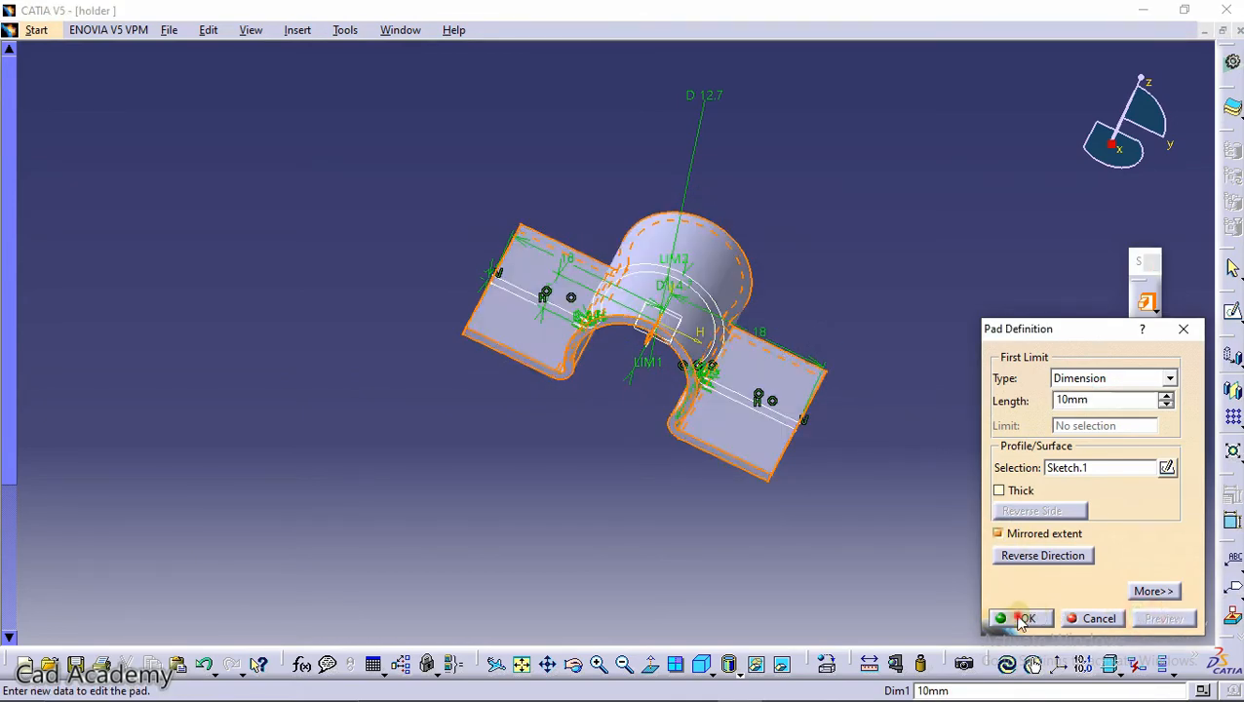
left_click(1020, 620)
Round the four outer corner edges of the holder's two flanges with a 2 mm edge fillet
middle_click_drag(717, 277, 724, 370)
left_click(777, 292)
middle_click_drag(746, 305, 728, 268)
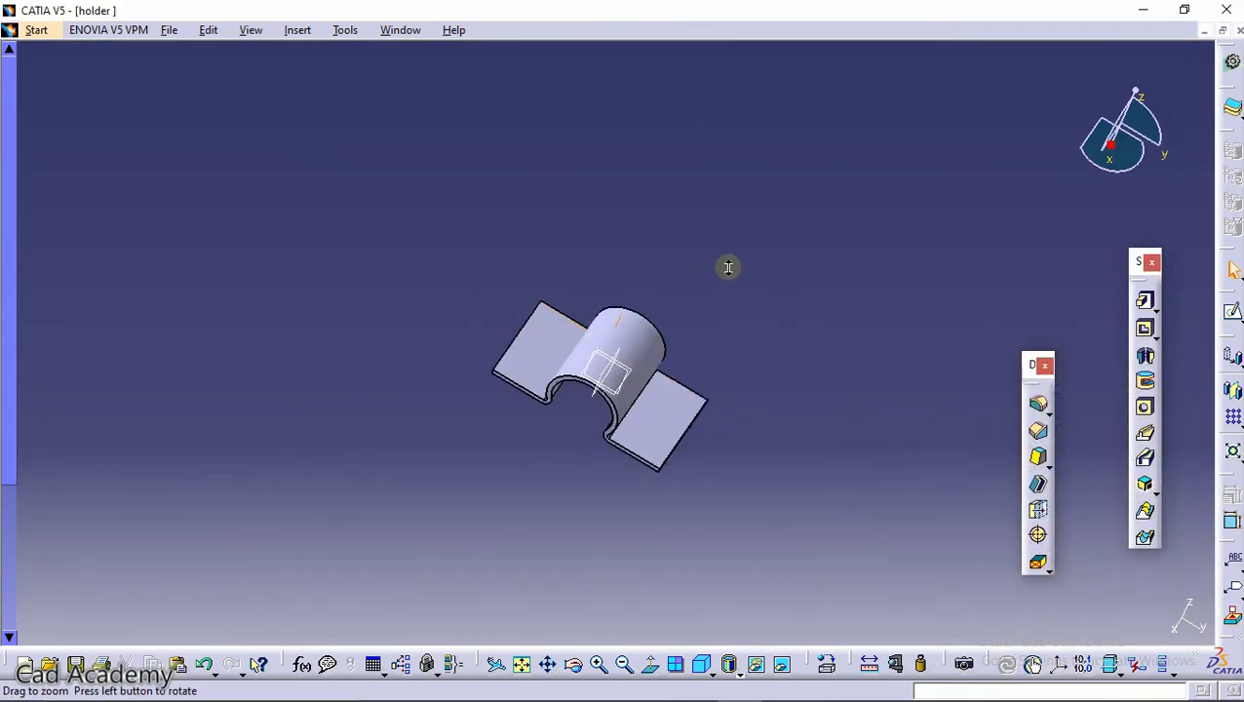
left_click(1037, 403)
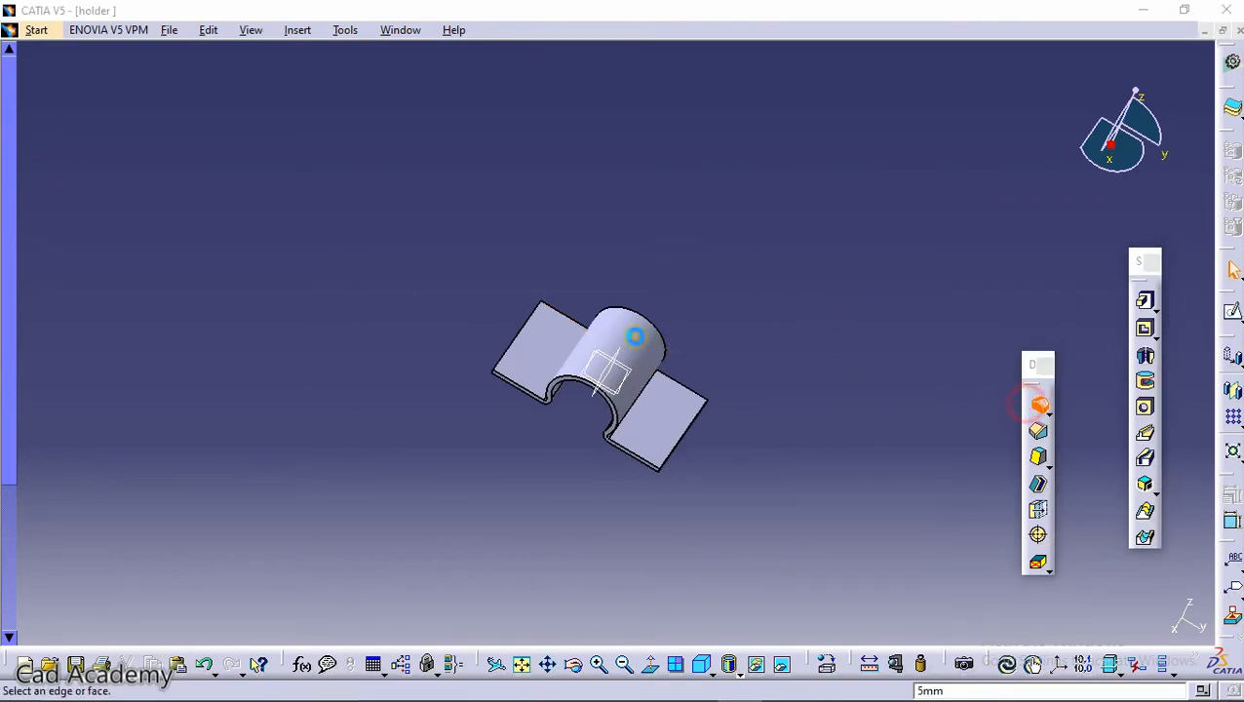
middle_click_drag(638, 332, 344, 300)
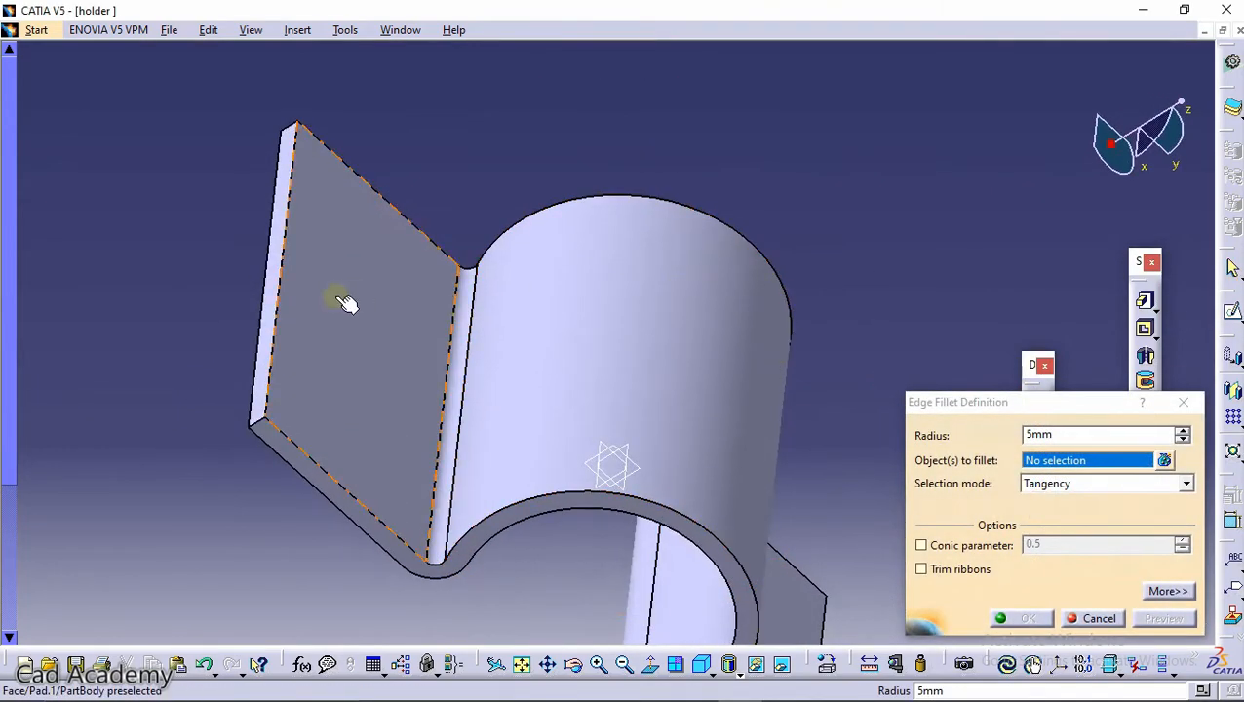
left_click(264, 431)
middle_click_drag(263, 430, 669, 328)
left_click(519, 462)
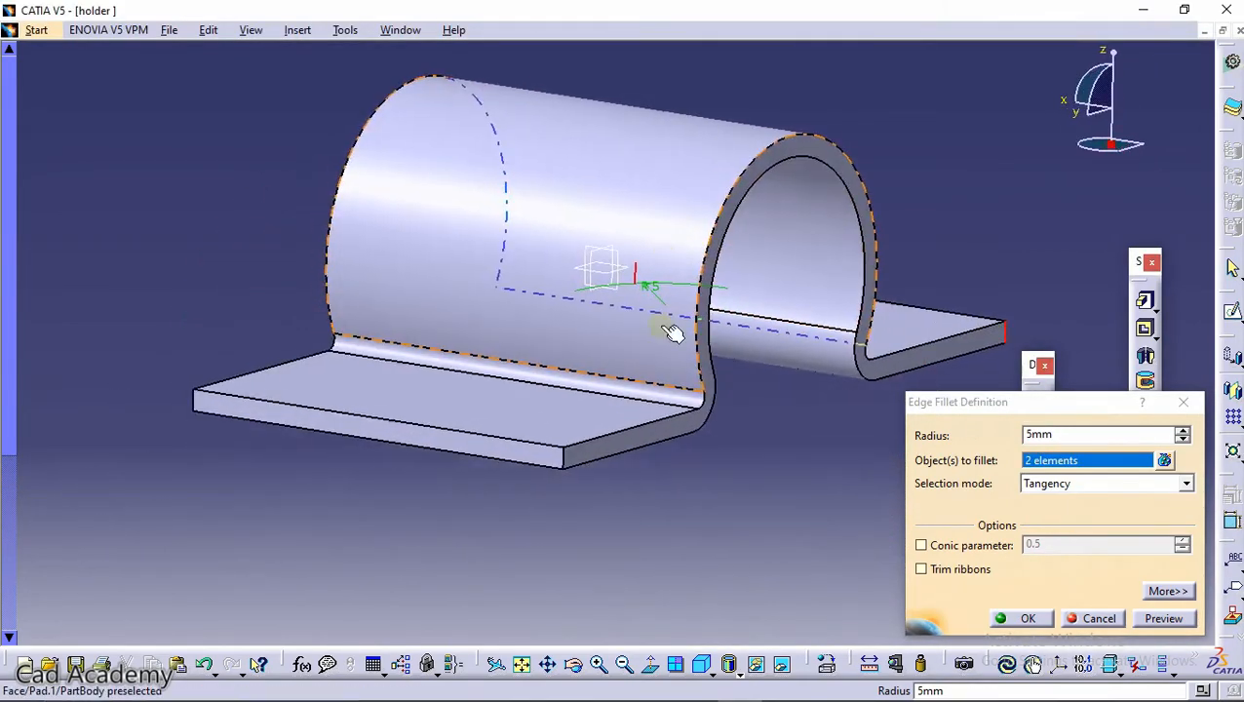
left_click(564, 457)
middle_click_drag(496, 412, 487, 400)
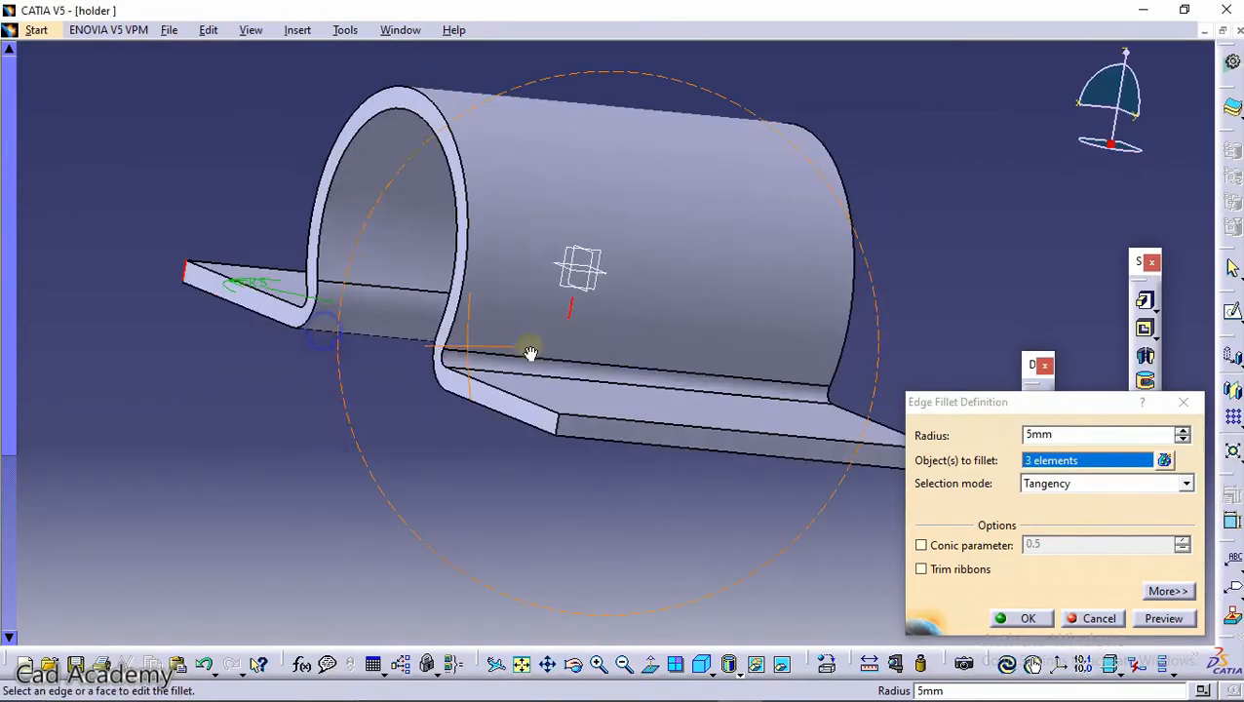
left_click(561, 426)
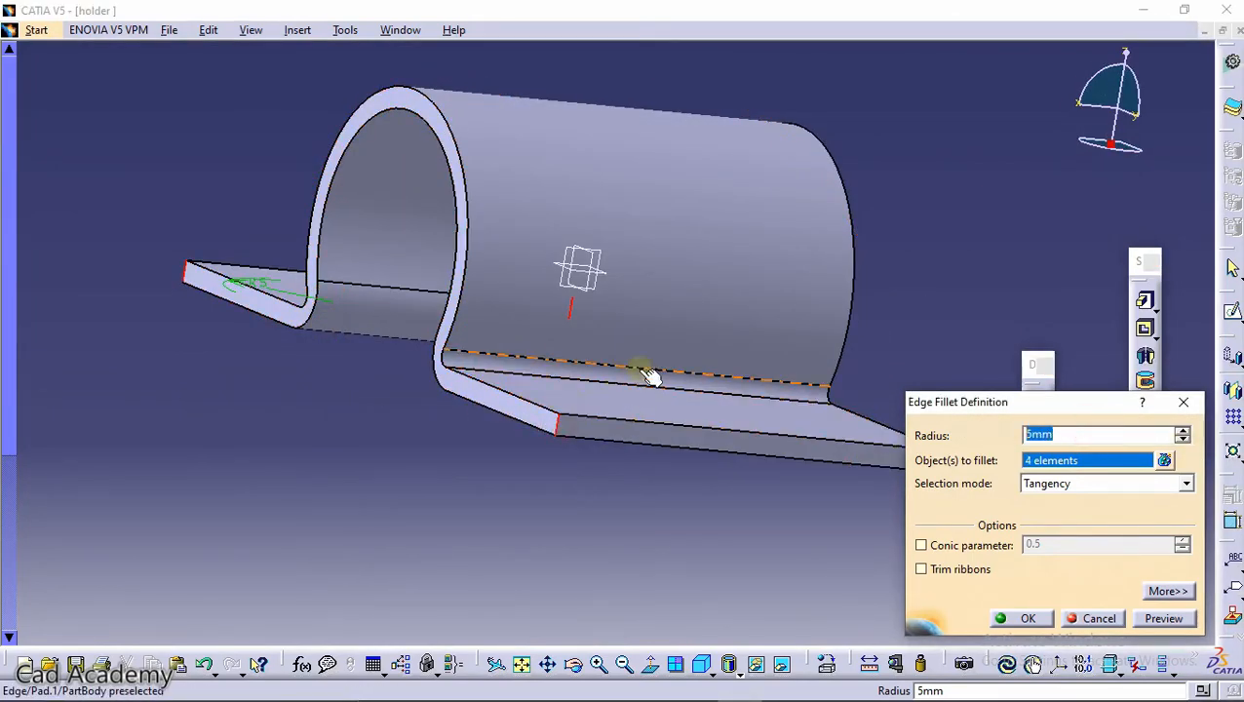
type("2")
left_click(1162, 620)
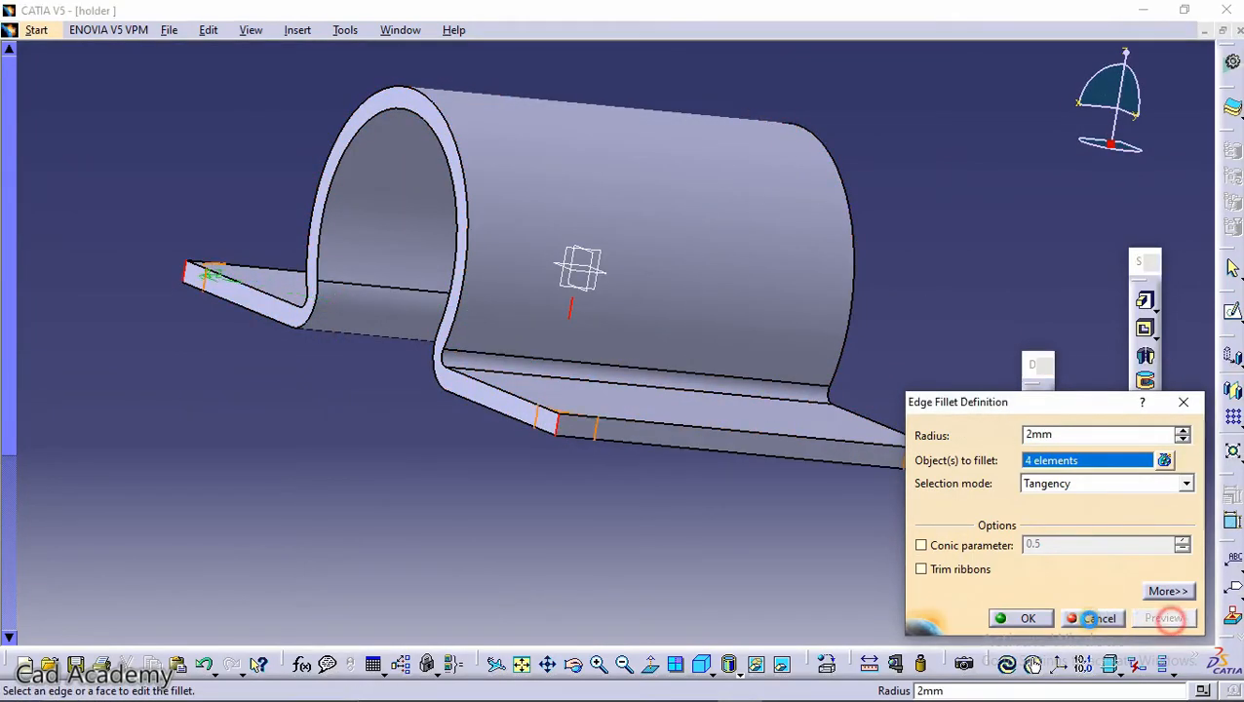
left_click(1028, 625)
middle_click_drag(582, 269, 662, 344)
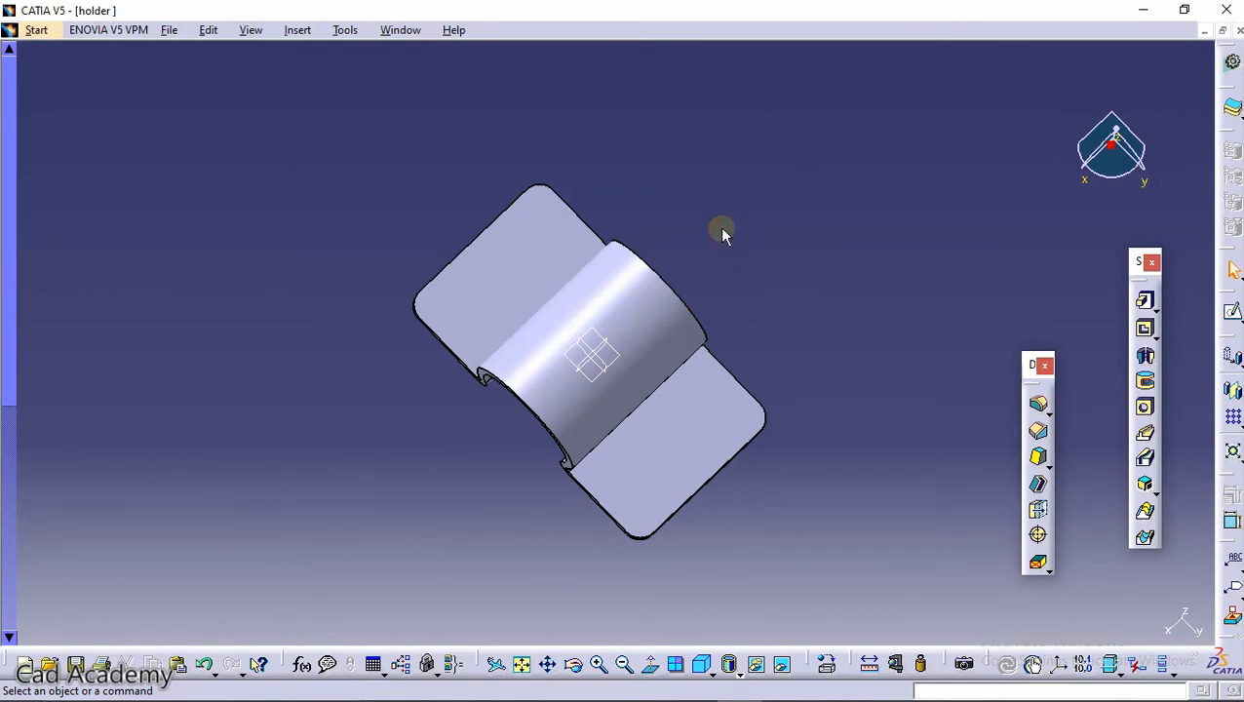
Save the part as "holder door 1" in New folder
key("ctrl+s")
left_click(612, 503)
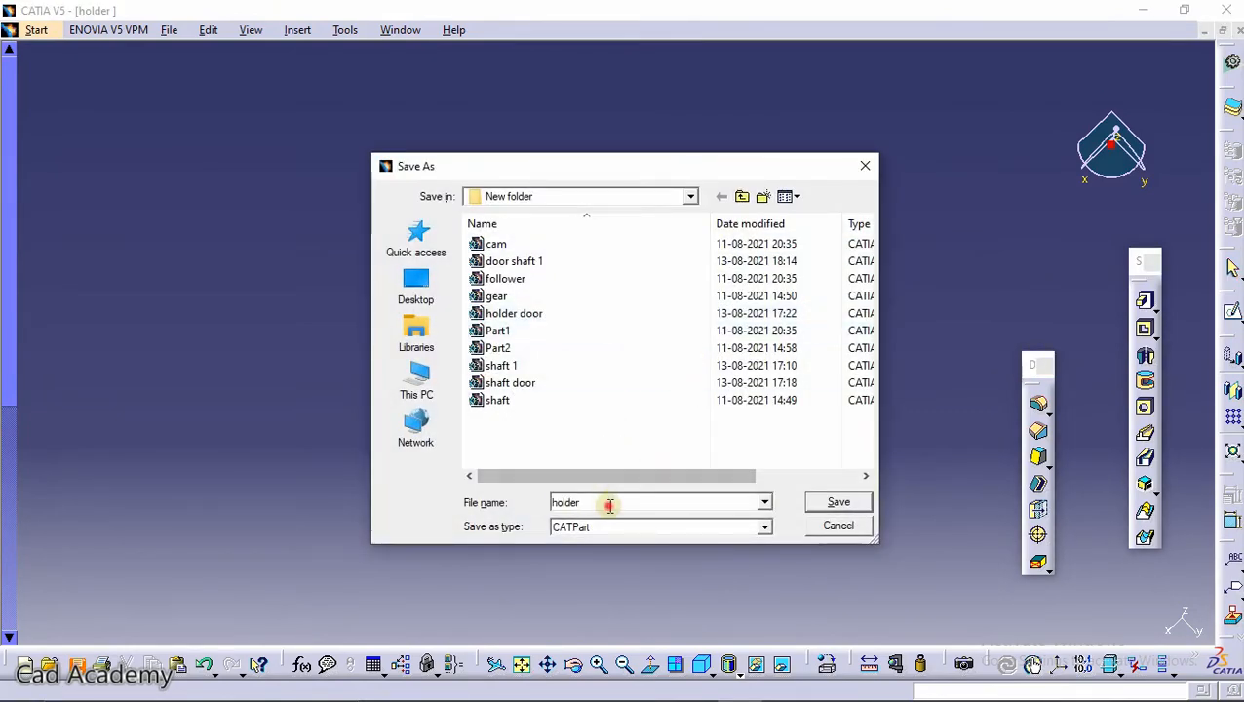
type("door")
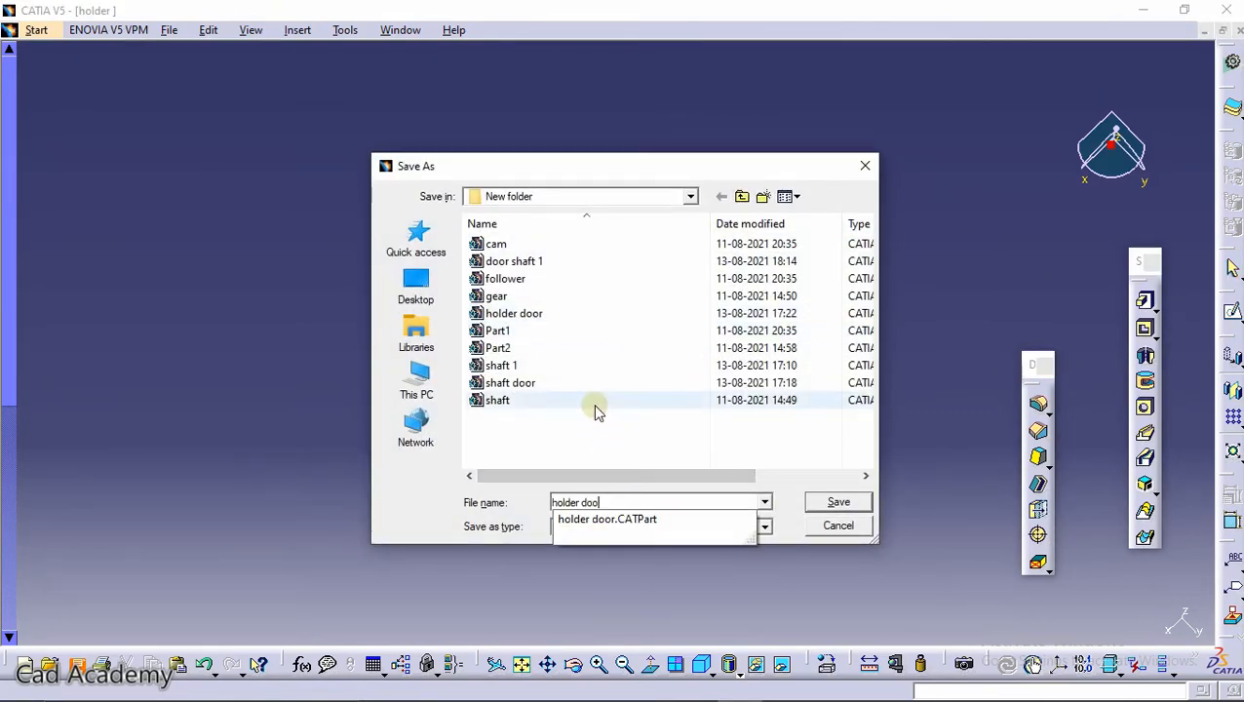
type(" 1")
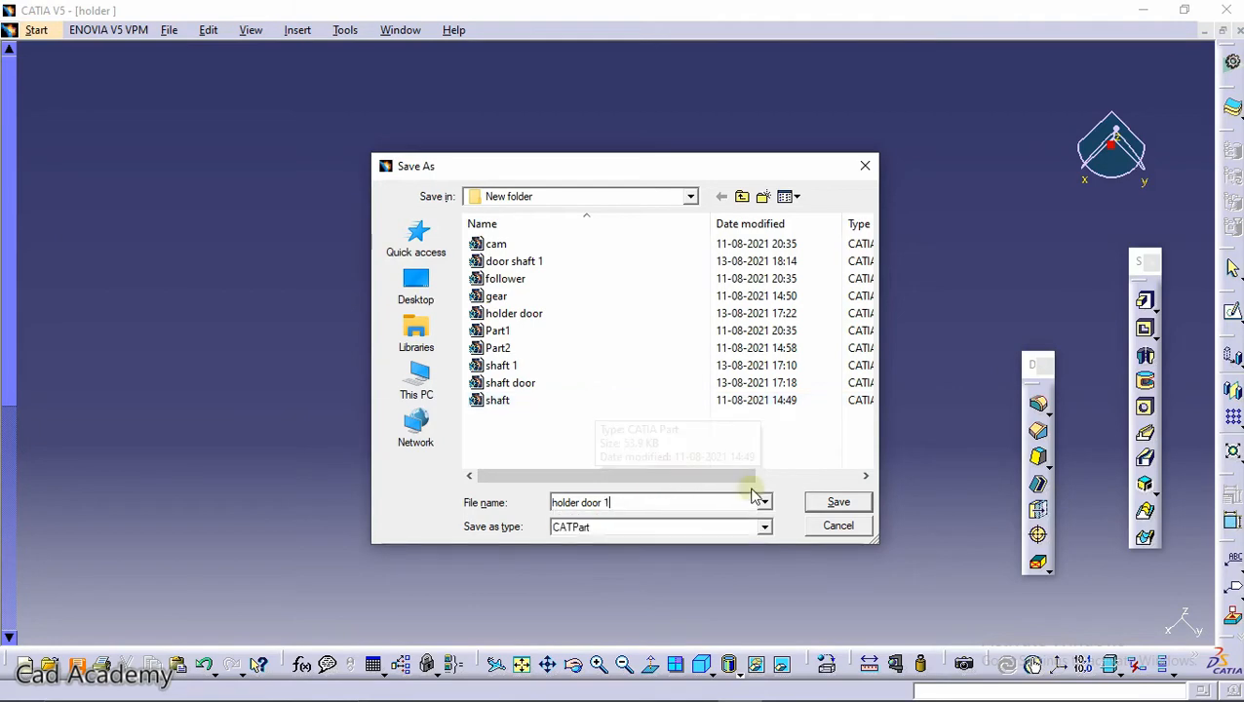
left_click(841, 504)
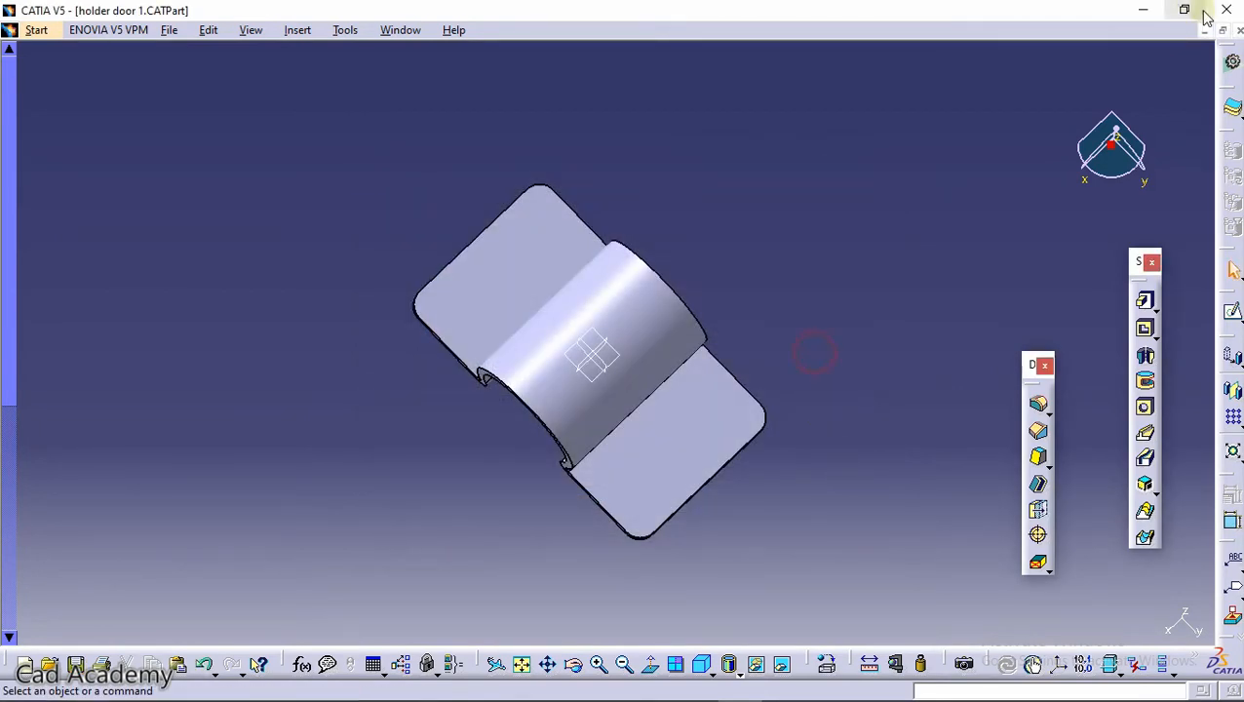
Close the holder part and start a new product in the Assembly Design workbench
left_click(1237, 33)
left_click(21, 29)
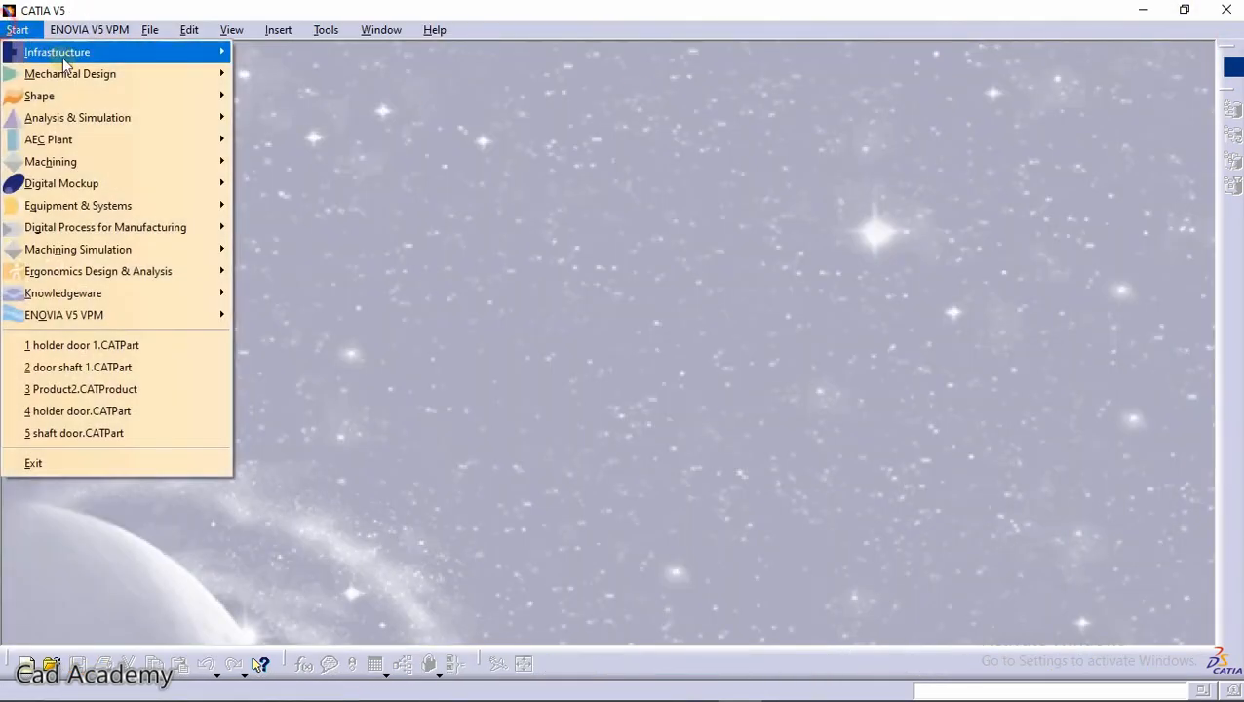
mouse_move(90, 73)
left_click(283, 94)
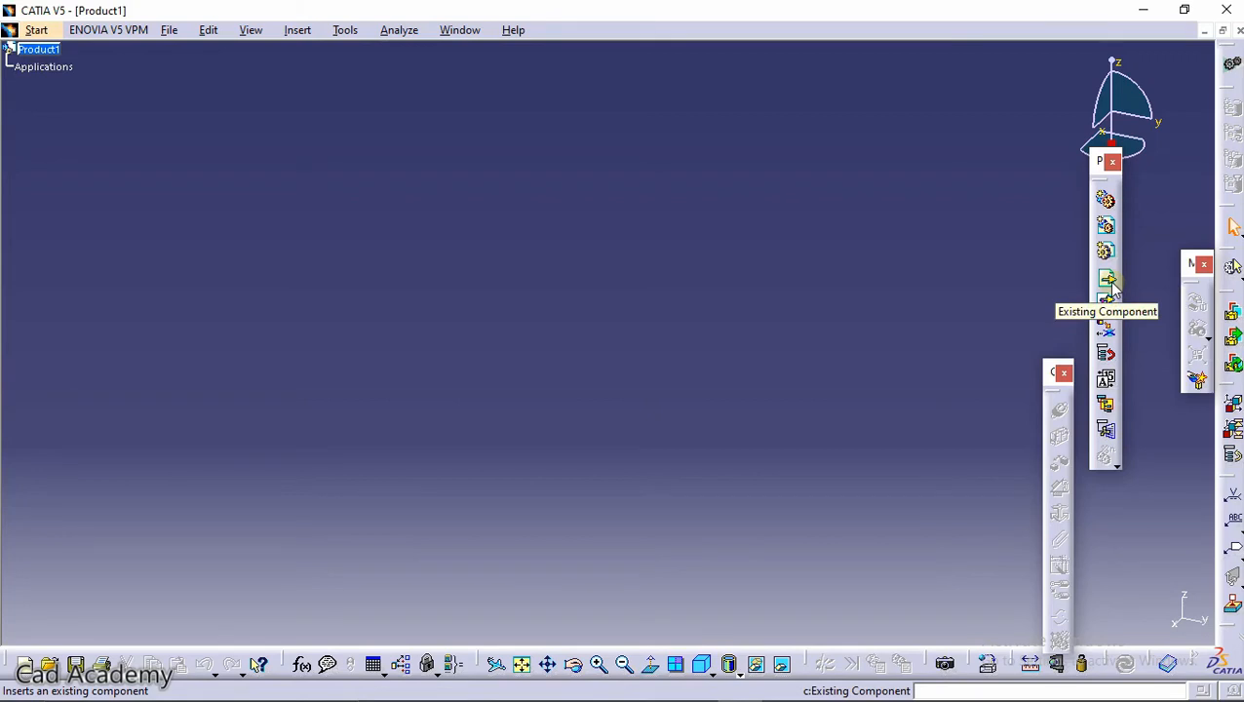
Insert the existing parts "door shaft 1" and "holder door 1" into Product1
left_click(1108, 280)
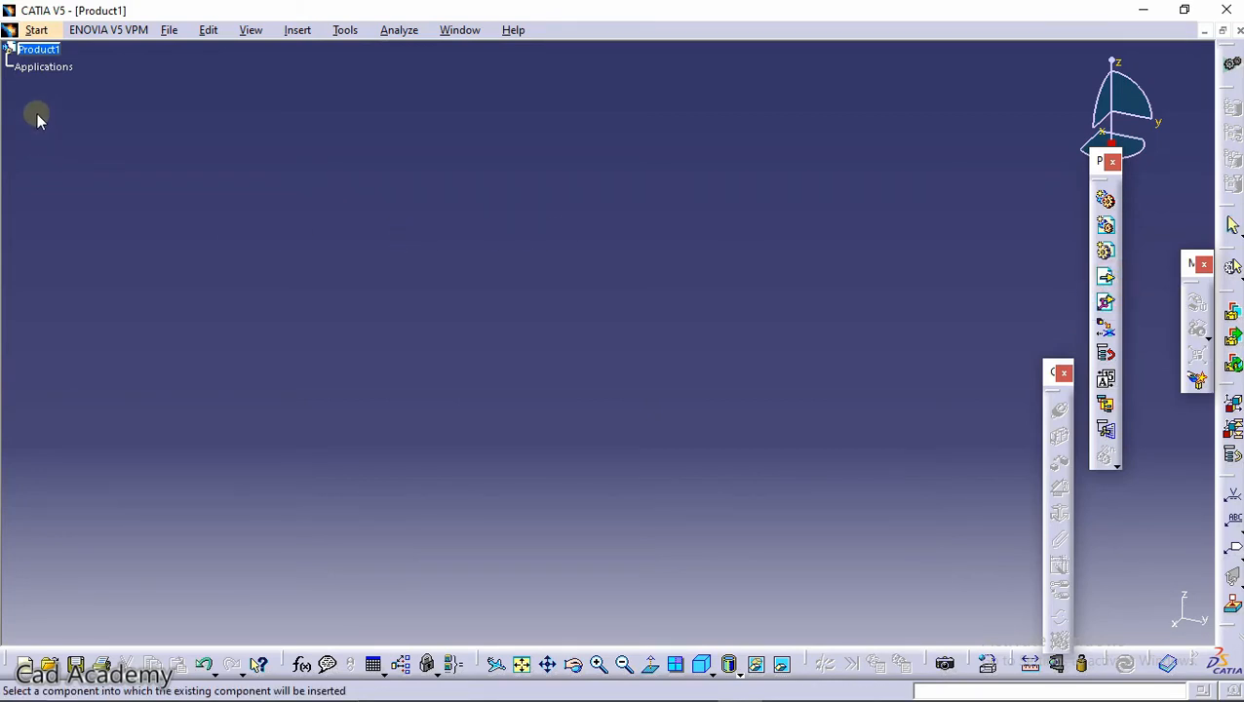
left_click(47, 53)
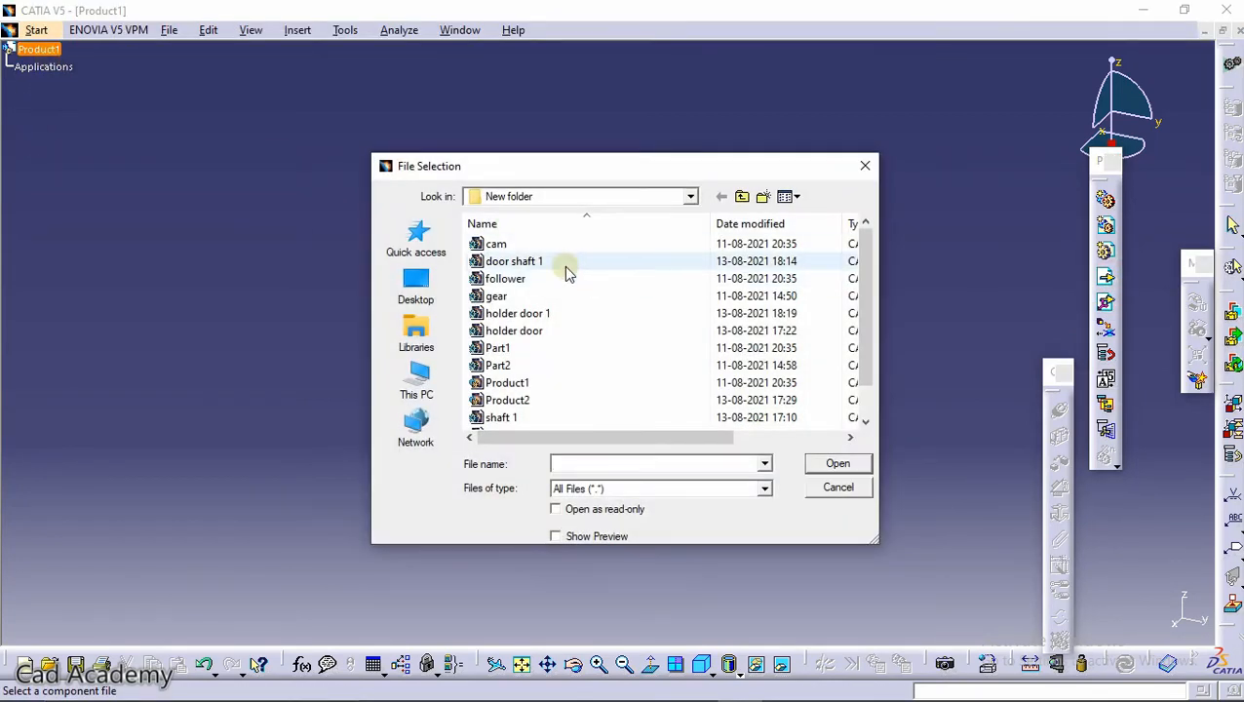
left_click(558, 262)
left_click(546, 315, "ctrl")
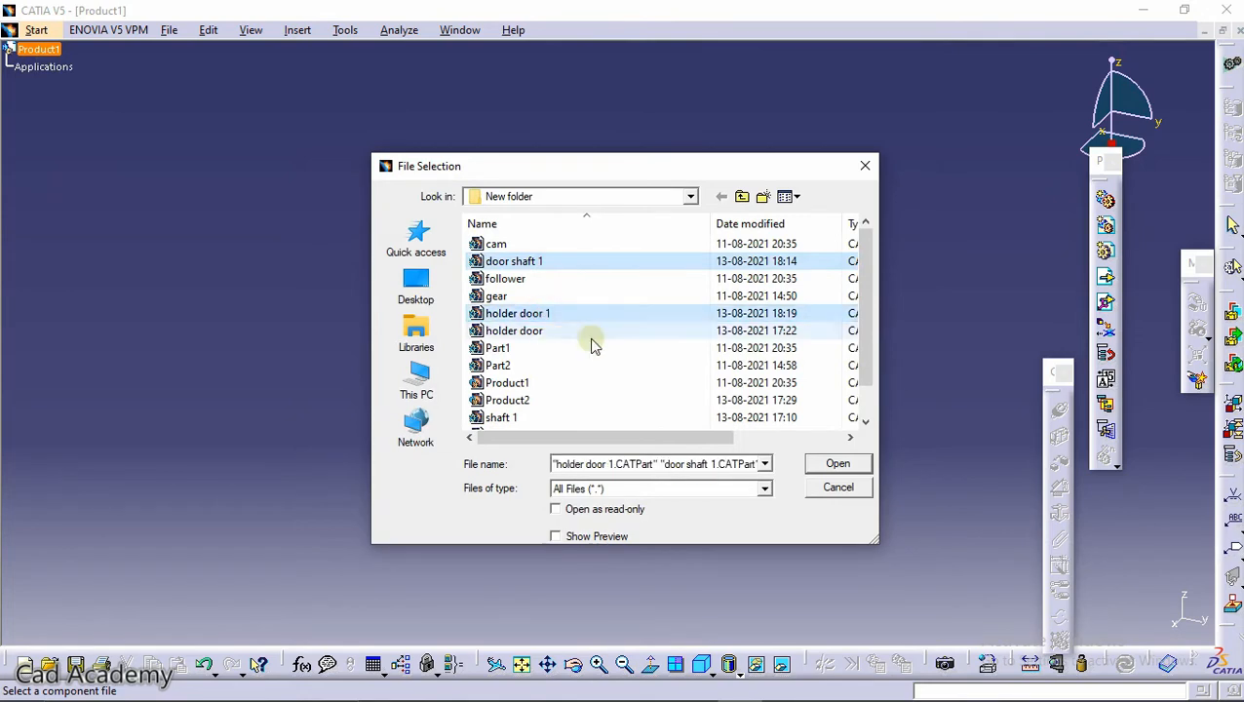
left_click(838, 464)
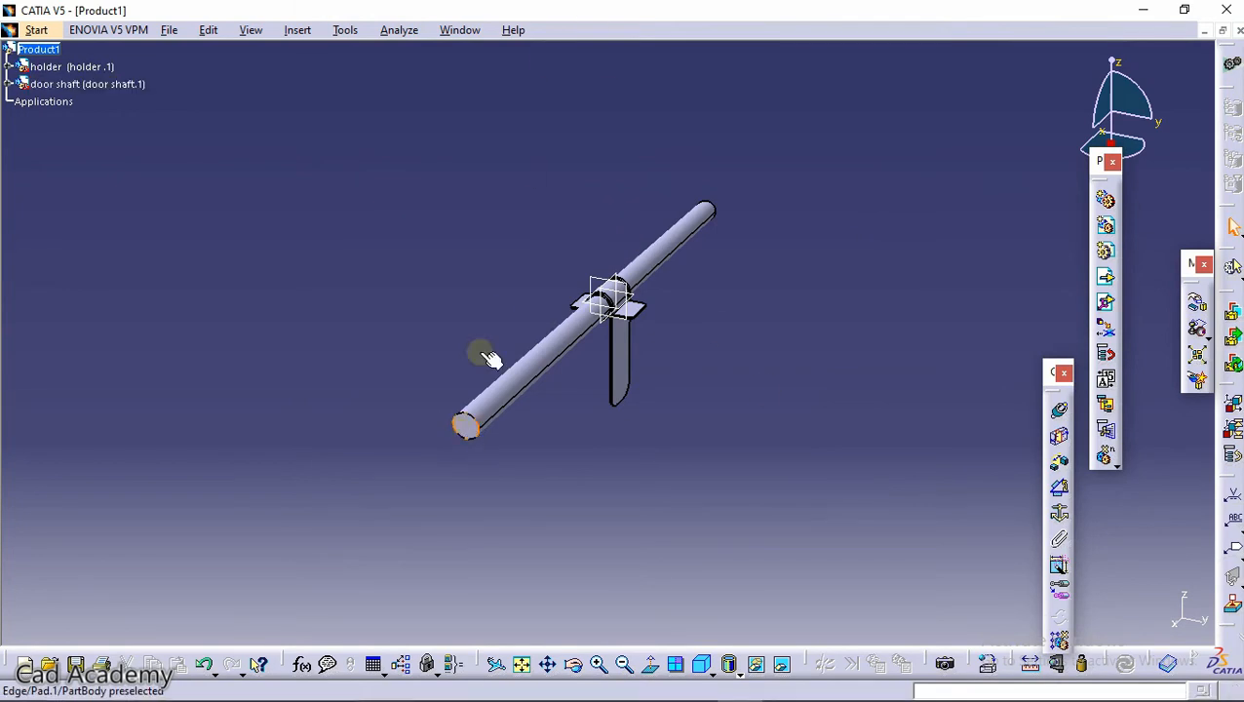
Insert a second copy of the existing part "holder door 1" into Product1
mouse_move(706, 8)
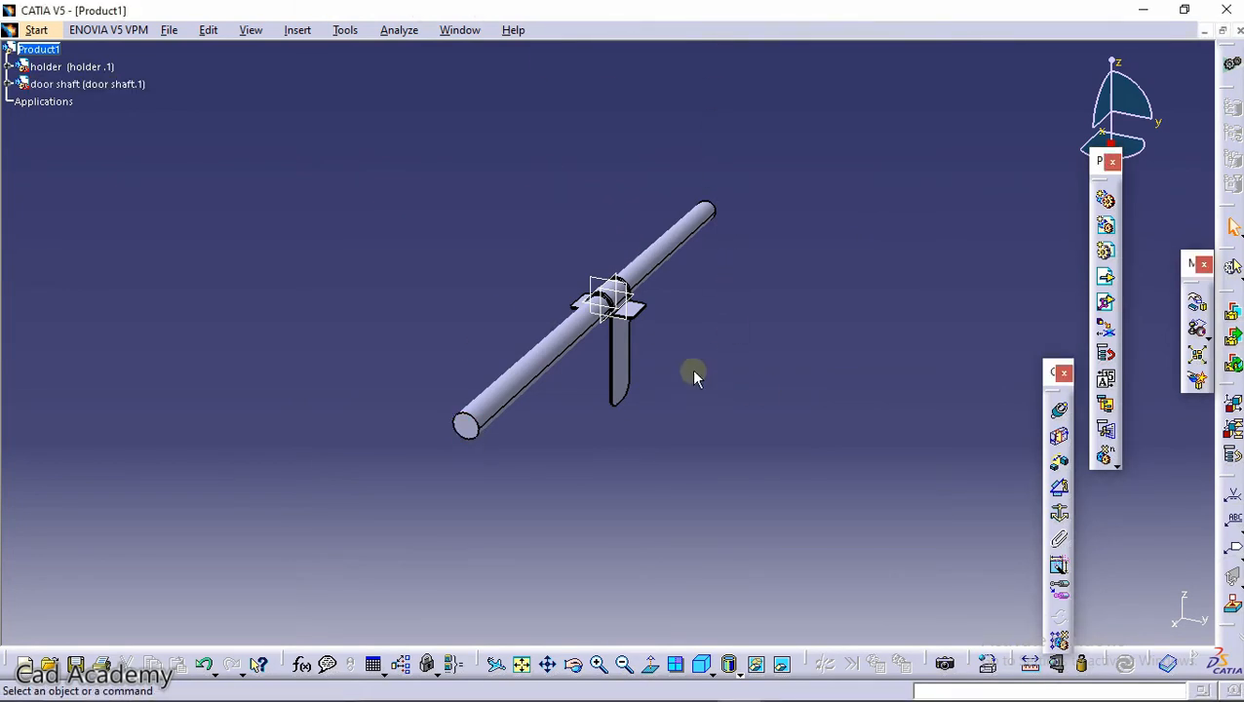
middle_click_drag(632, 328, 749, 267)
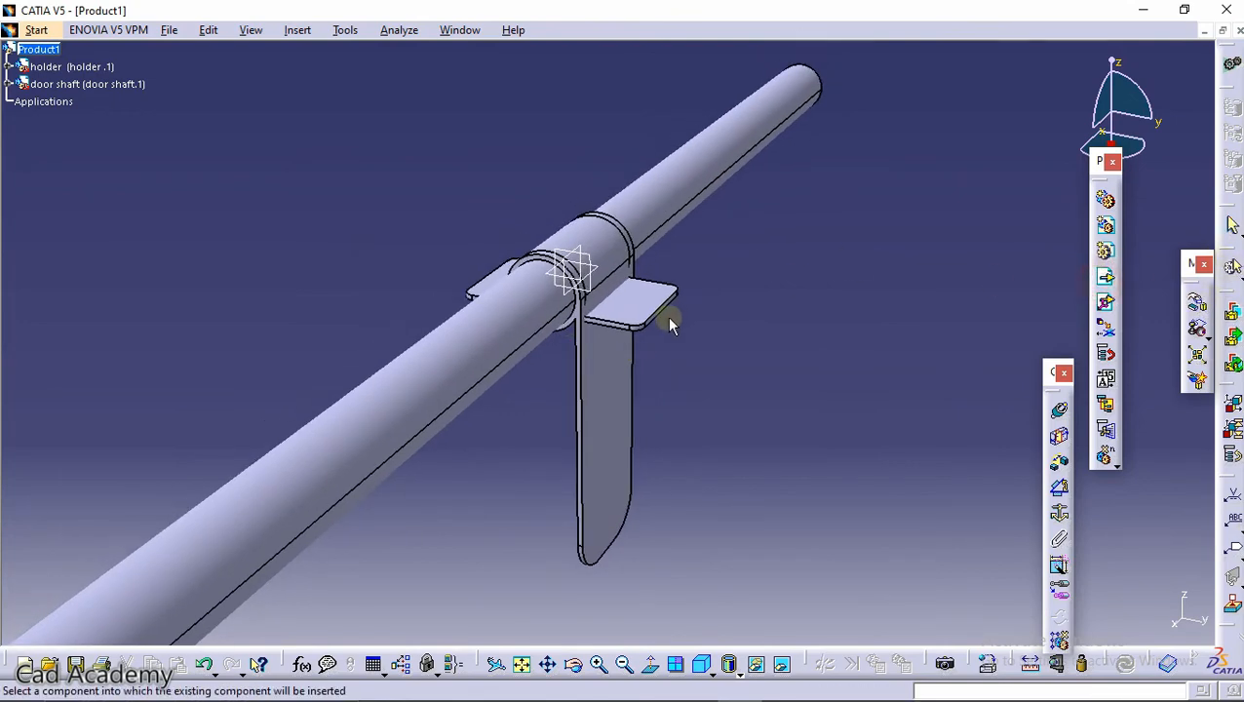
left_click(37, 50)
left_click(536, 314)
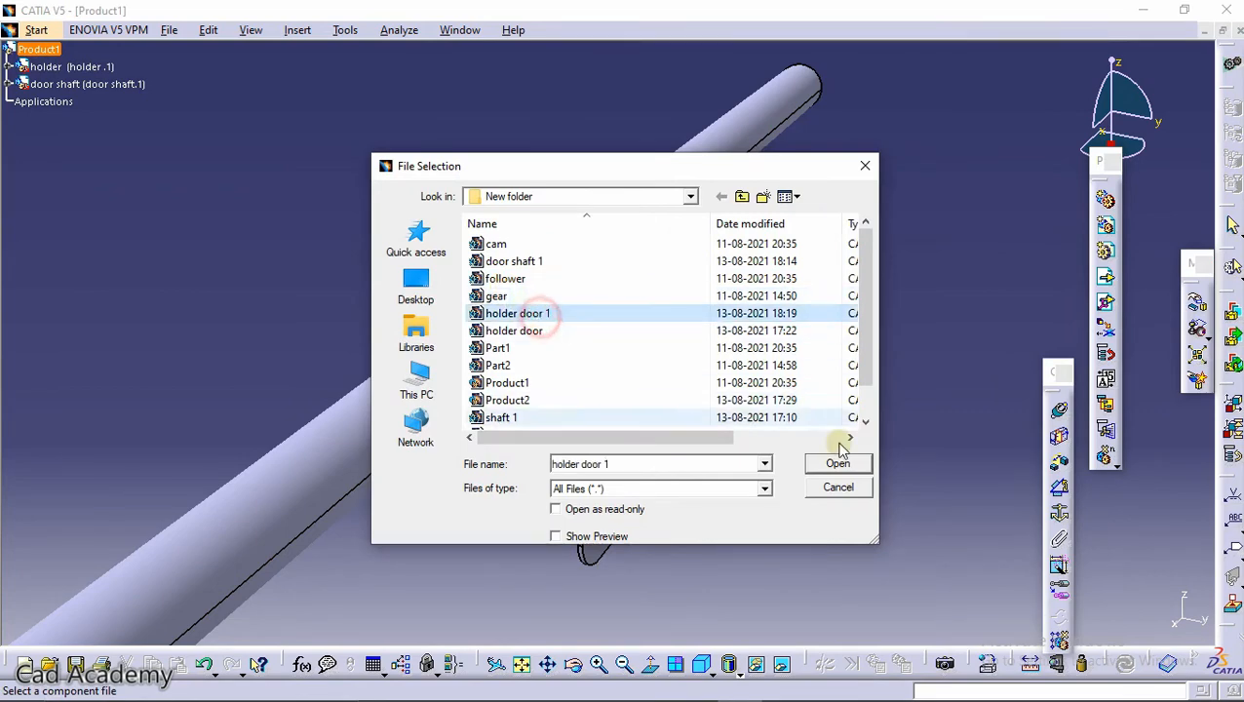
left_click(838, 464)
Move the two holders along the X axis to opposite ends of the door shaft
middle_click_drag(658, 285, 790, 305)
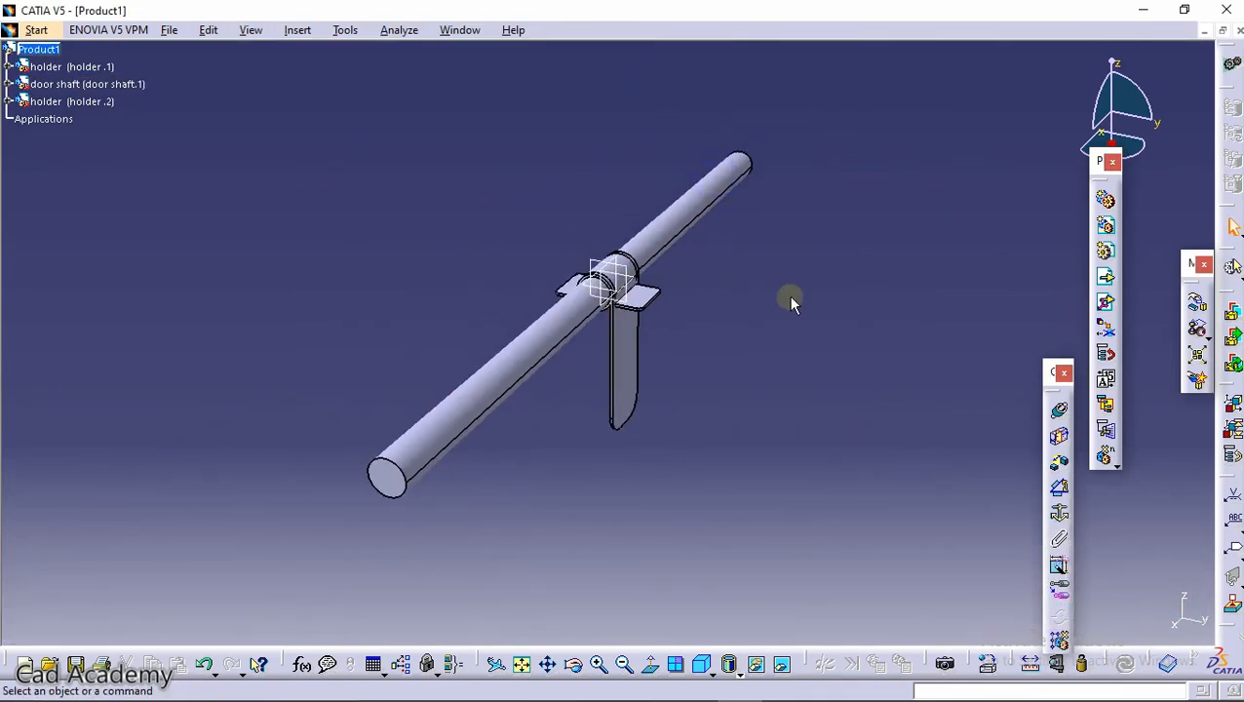
left_click(1199, 306)
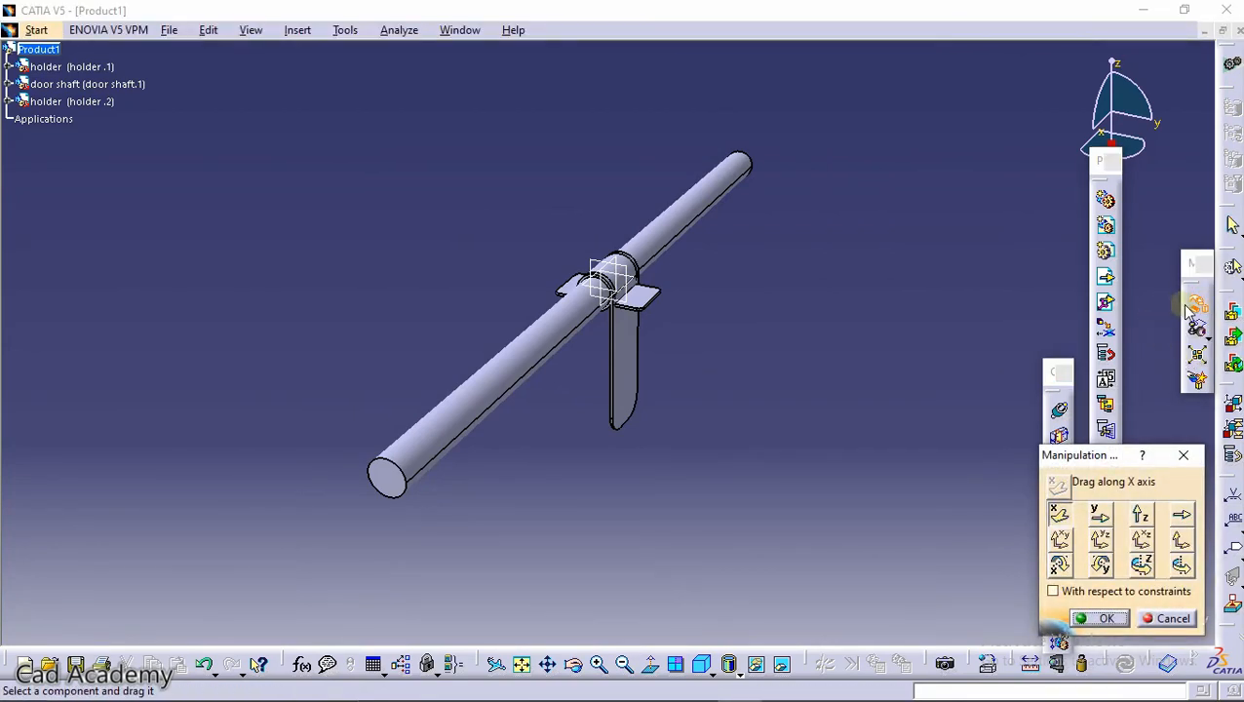
scroll(828, 204, "up", 1)
middle_click_drag(828, 204, 830, 201)
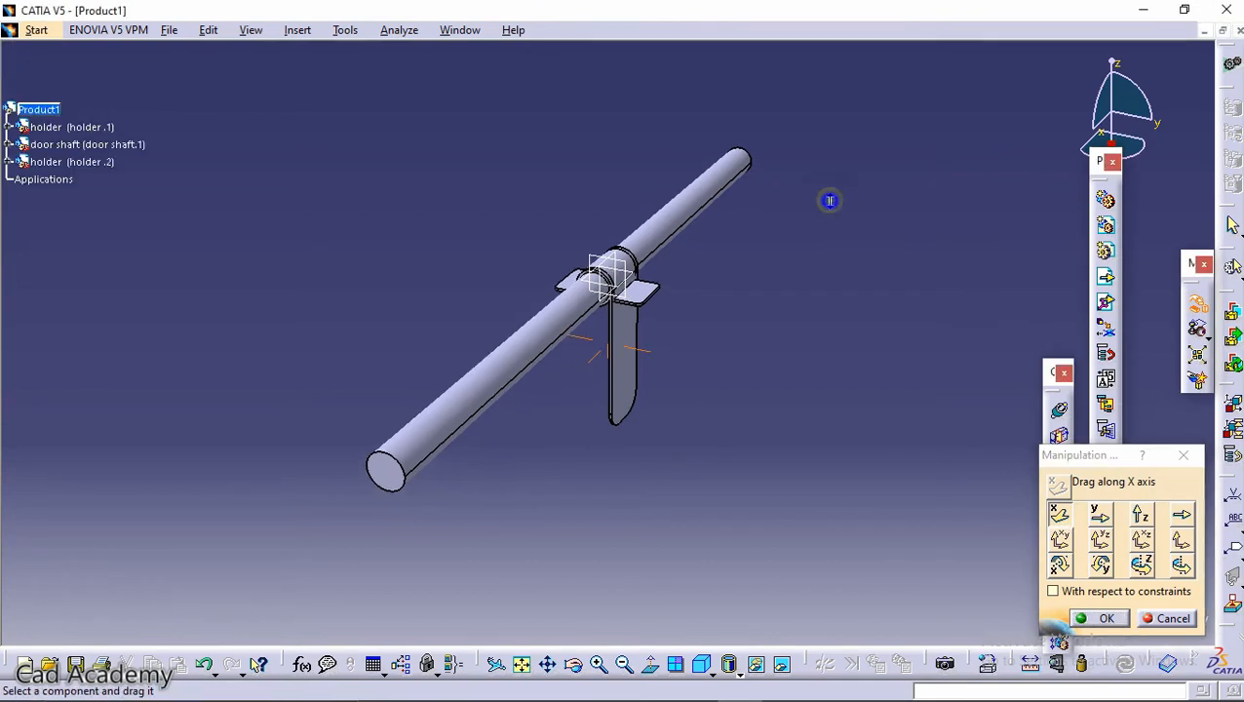
left_click_drag(644, 289, 760, 185)
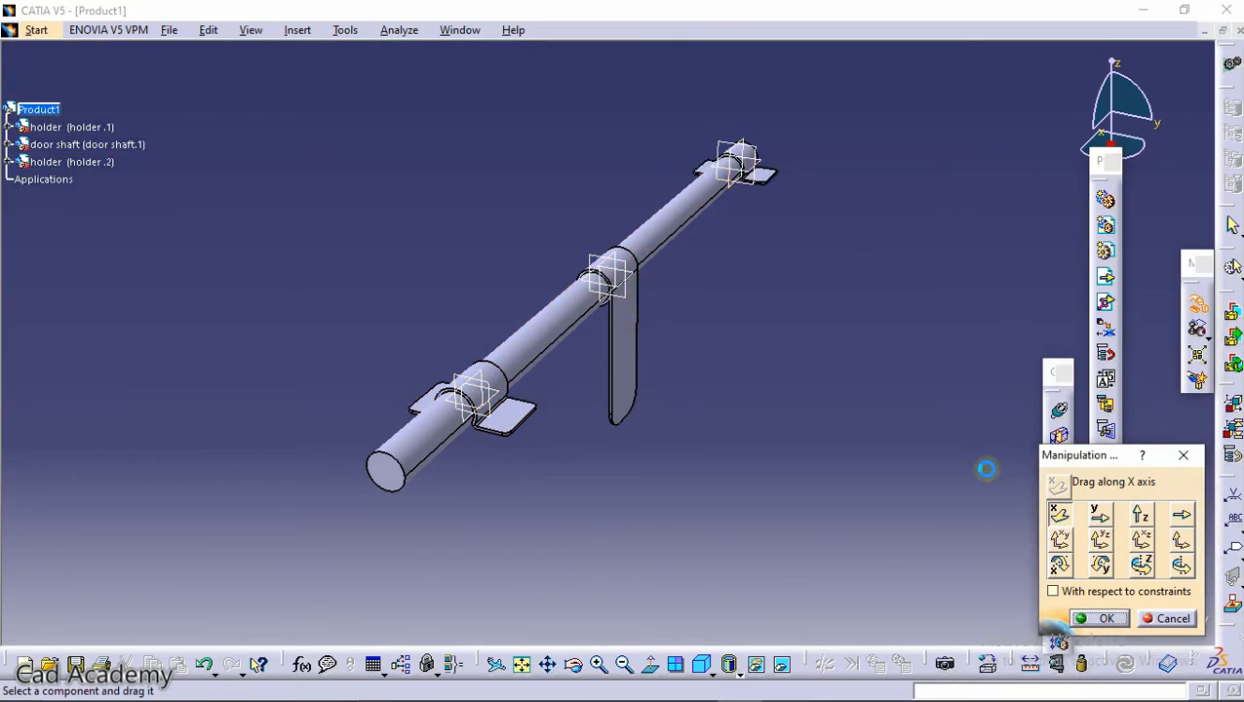
left_click_drag(505, 420, 377, 486)
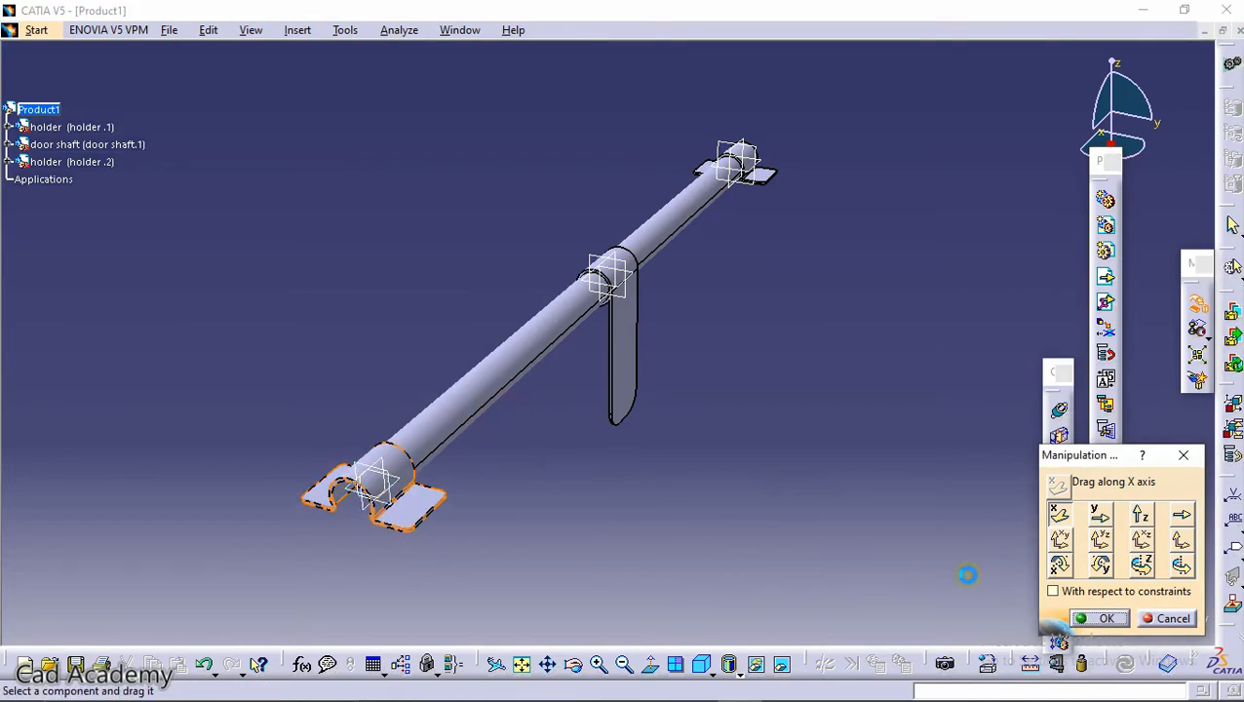
left_click(1085, 621)
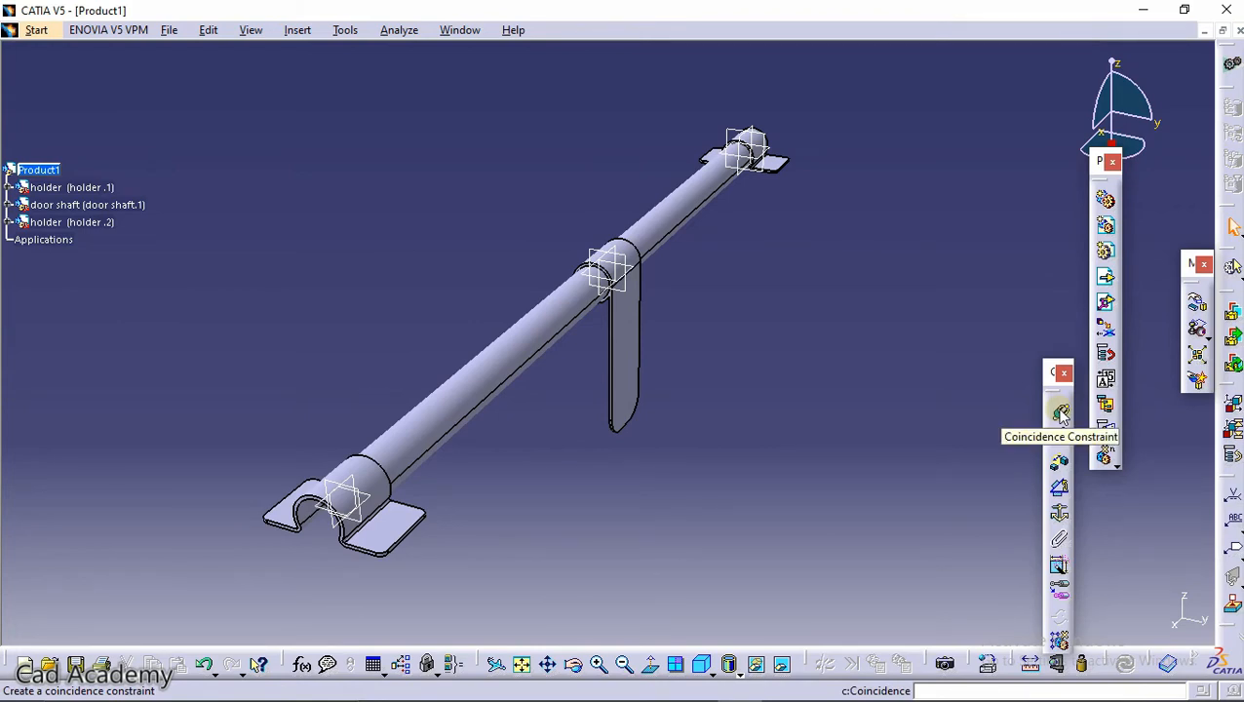
Suppress future Assistant prompts and add a coincidence constraint between the first holder's axis and the door shaft's axis
left_click(1060, 414)
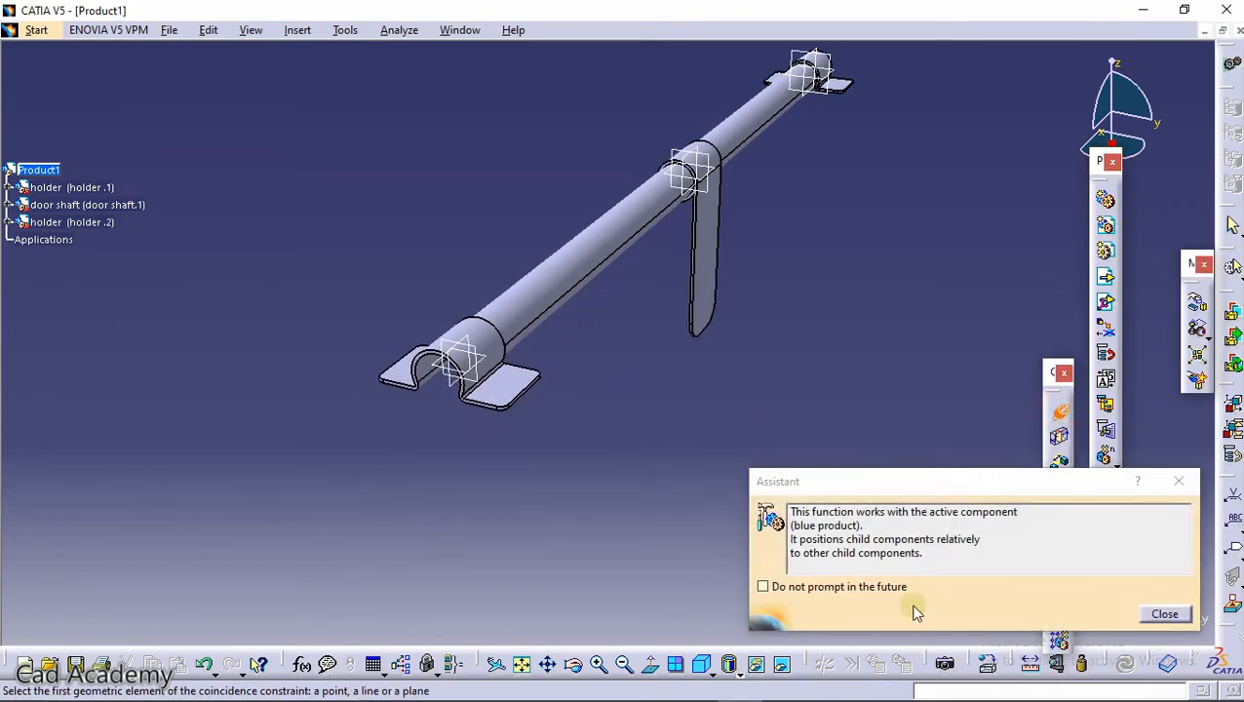
left_click(852, 579)
left_click(1164, 615)
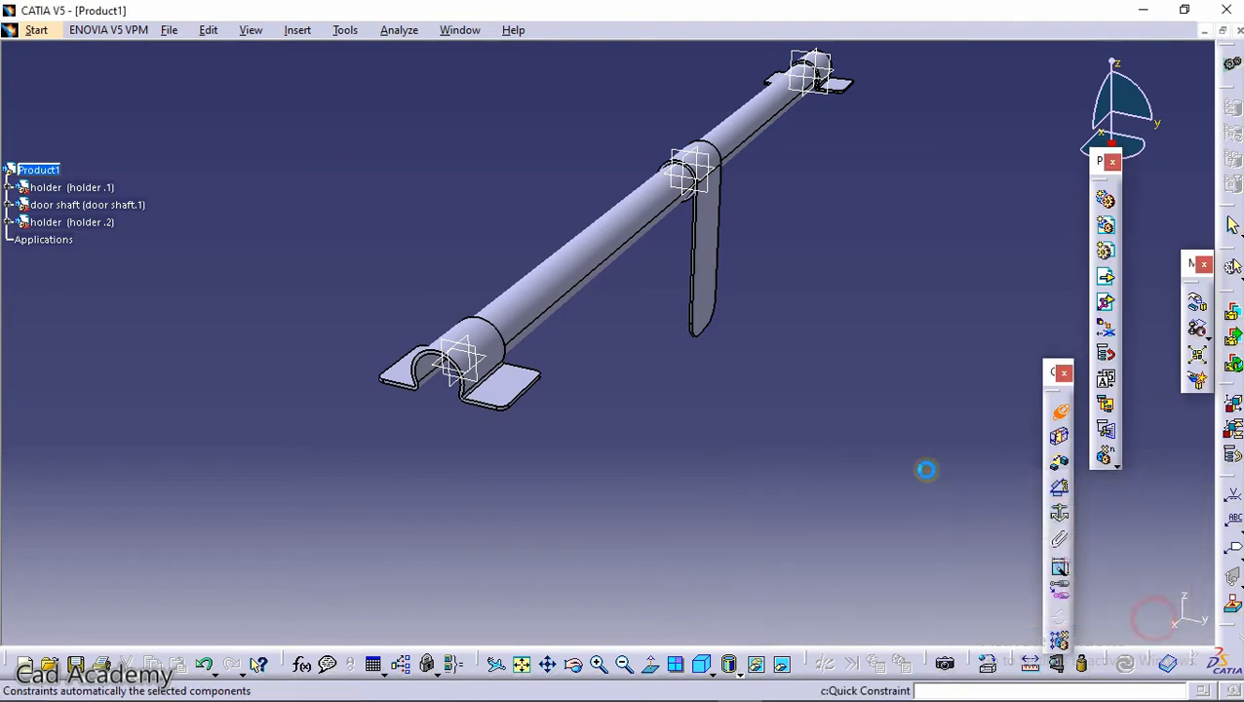
middle_click_drag(617, 325, 680, 332)
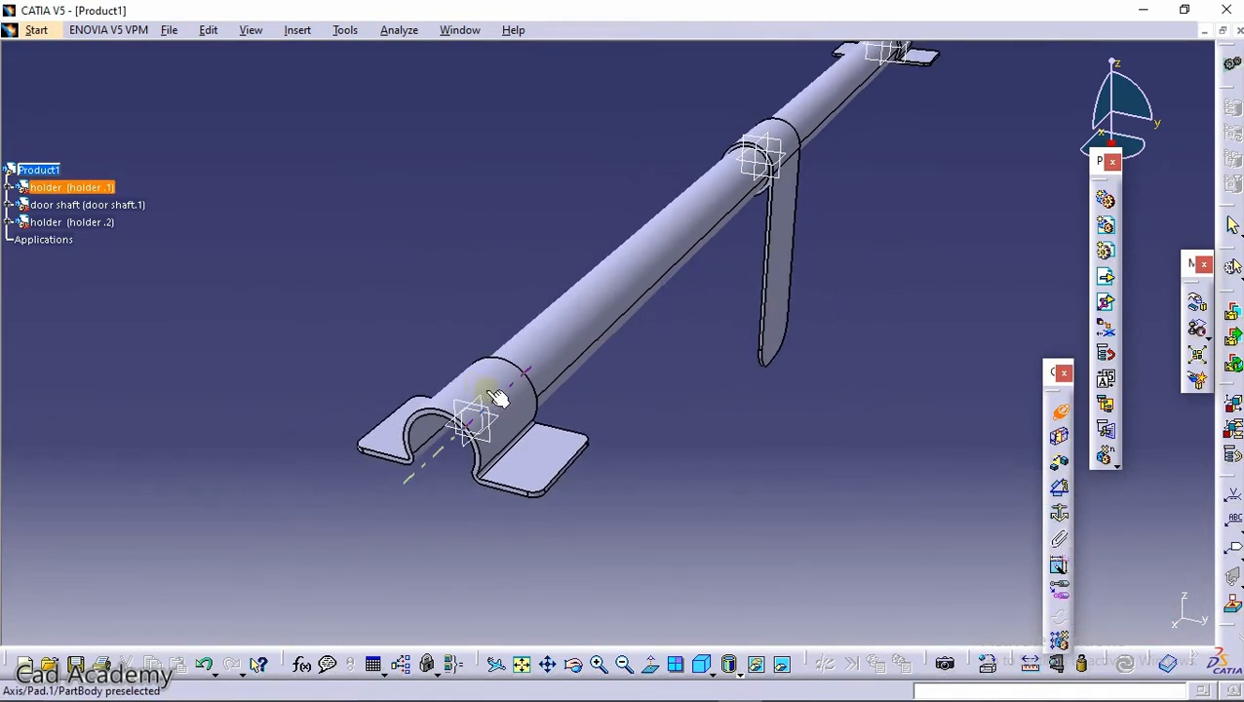
left_click(500, 397)
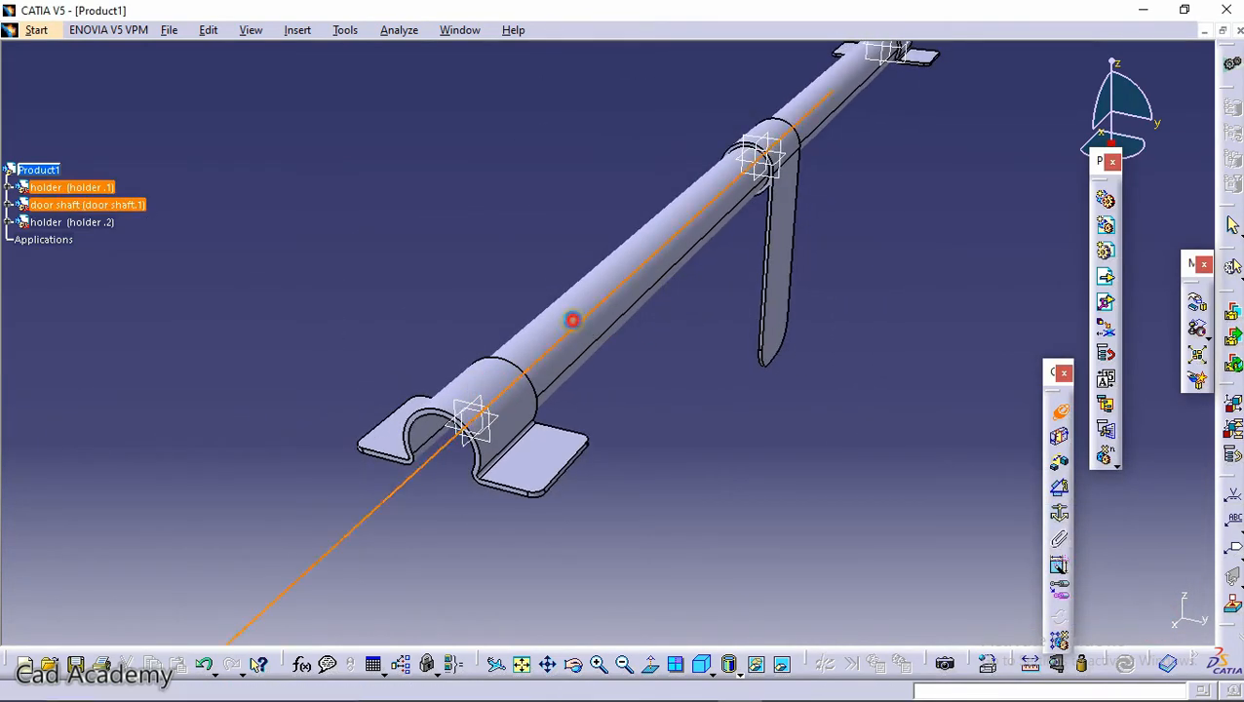
left_click(573, 320)
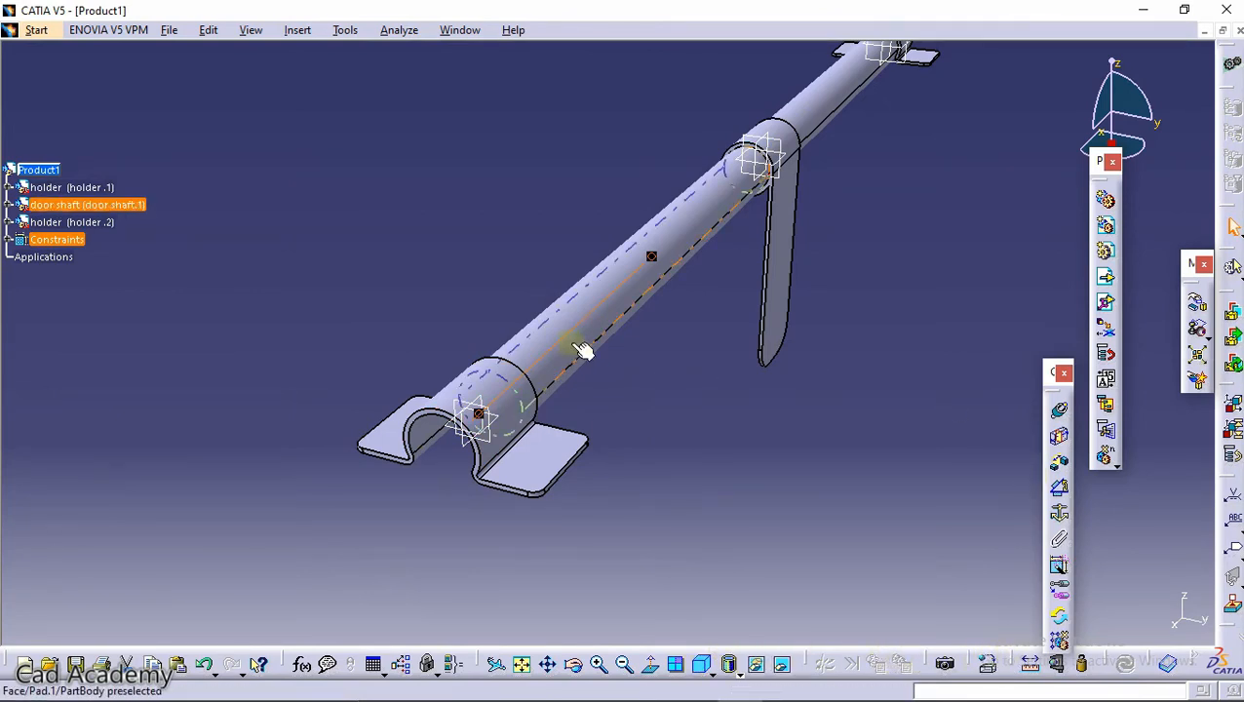
scroll(615, 341, "up", 1)
middle_click_drag(614, 341, 582, 466)
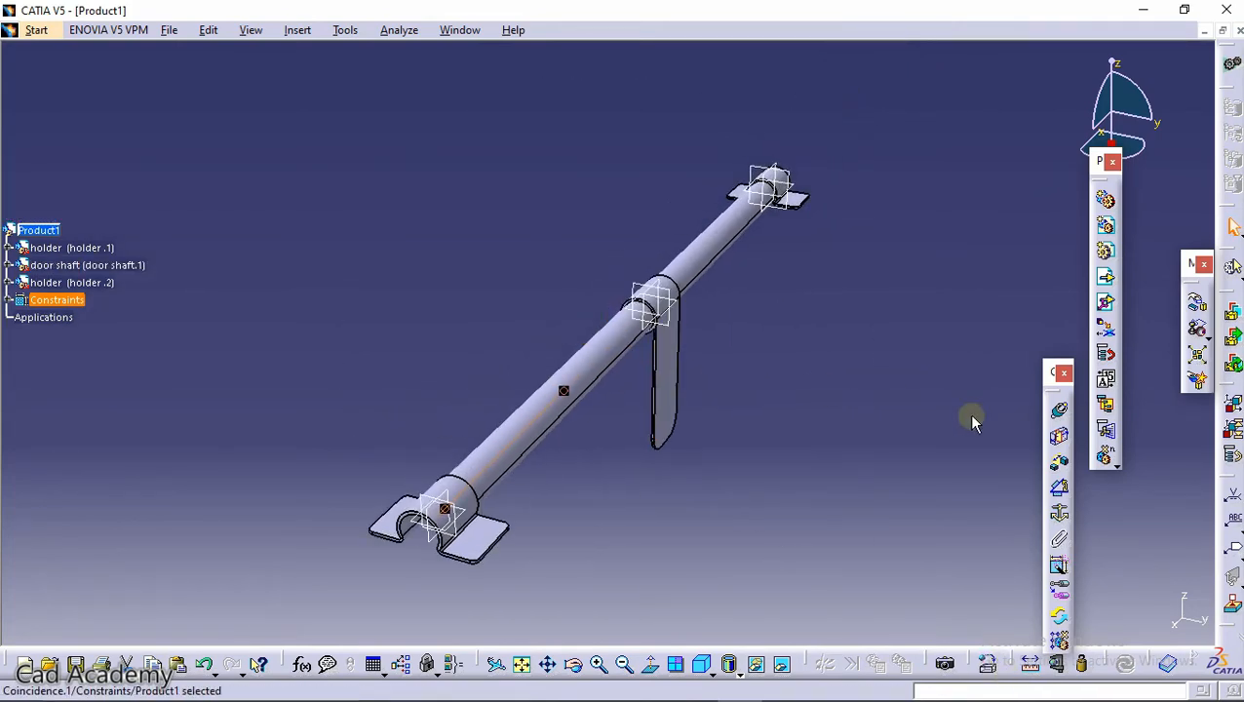
Add a coincidence constraint between the second holder's axis and the door shaft's axis
left_click(1058, 417)
middle_click_drag(713, 134, 644, 133)
left_click(706, 326)
middle_click_drag(706, 327, 605, 347)
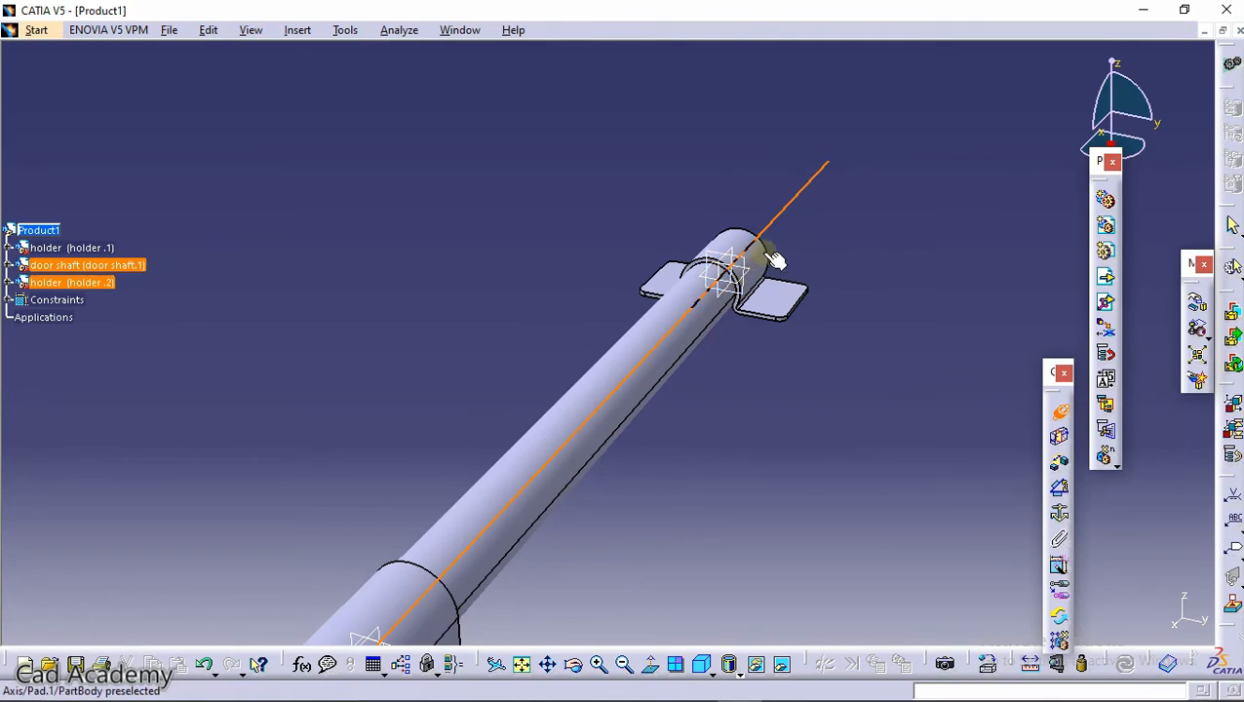
middle_click_drag(775, 299, 446, 534)
scroll(446, 535, "up", 1)
middle_click_drag(447, 534, 602, 326)
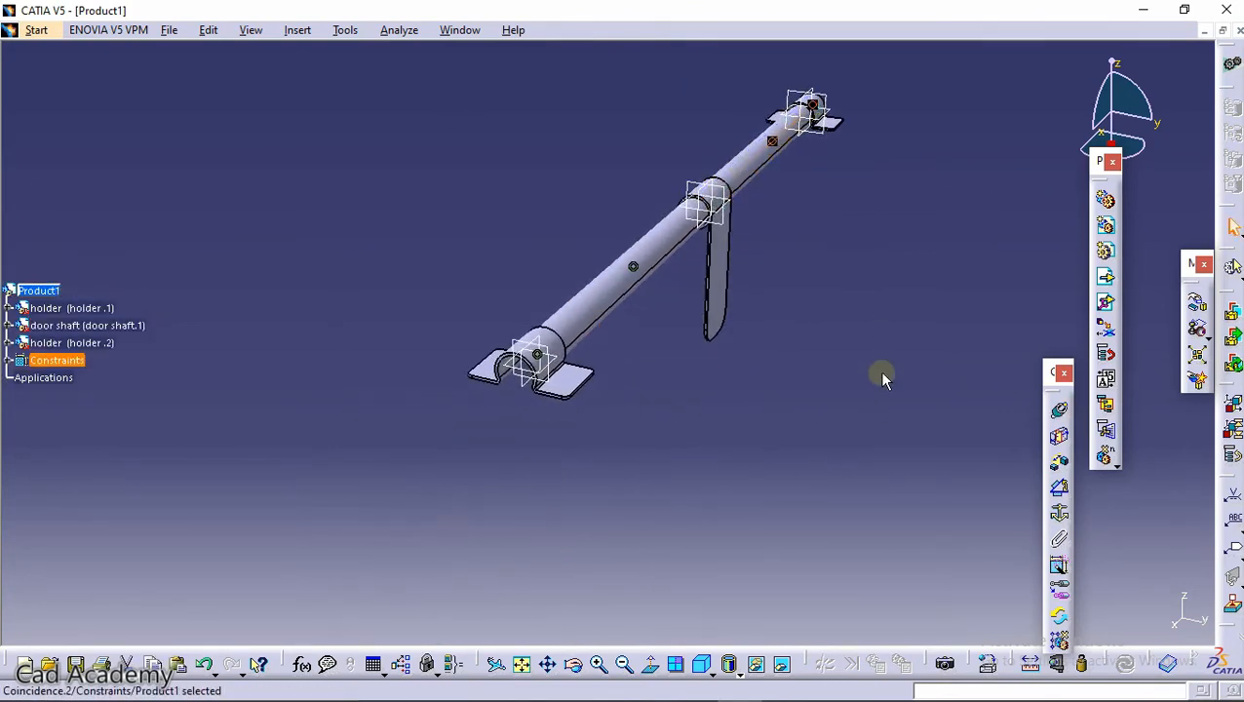
Add a -20 mm offset constraint between the door shaft's end face and the first holder's outer end face, and update the assembly
middle_click_drag(649, 435, 653, 346)
middle_click_drag(559, 335, 694, 320)
middle_click_drag(830, 273, 731, 262)
left_click(750, 264)
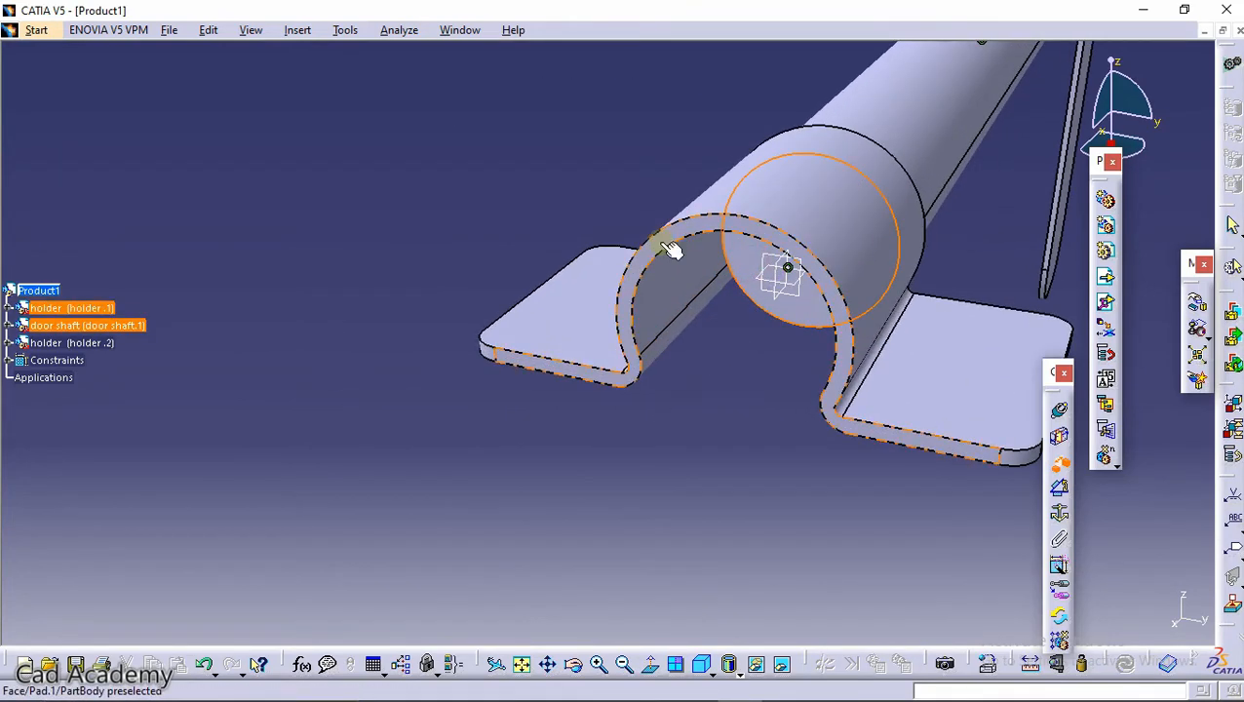
left_click(661, 245)
middle_click_drag(644, 219, 687, 385)
left_click(924, 580)
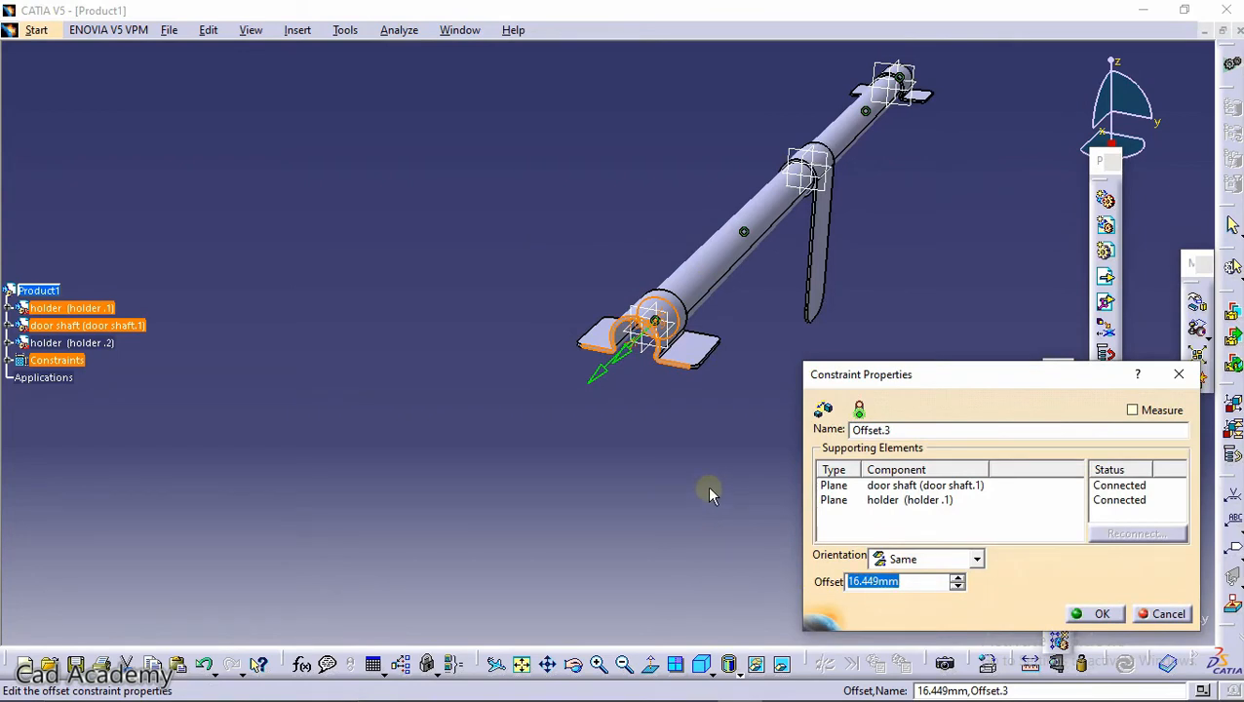
type("-20")
key("Return")
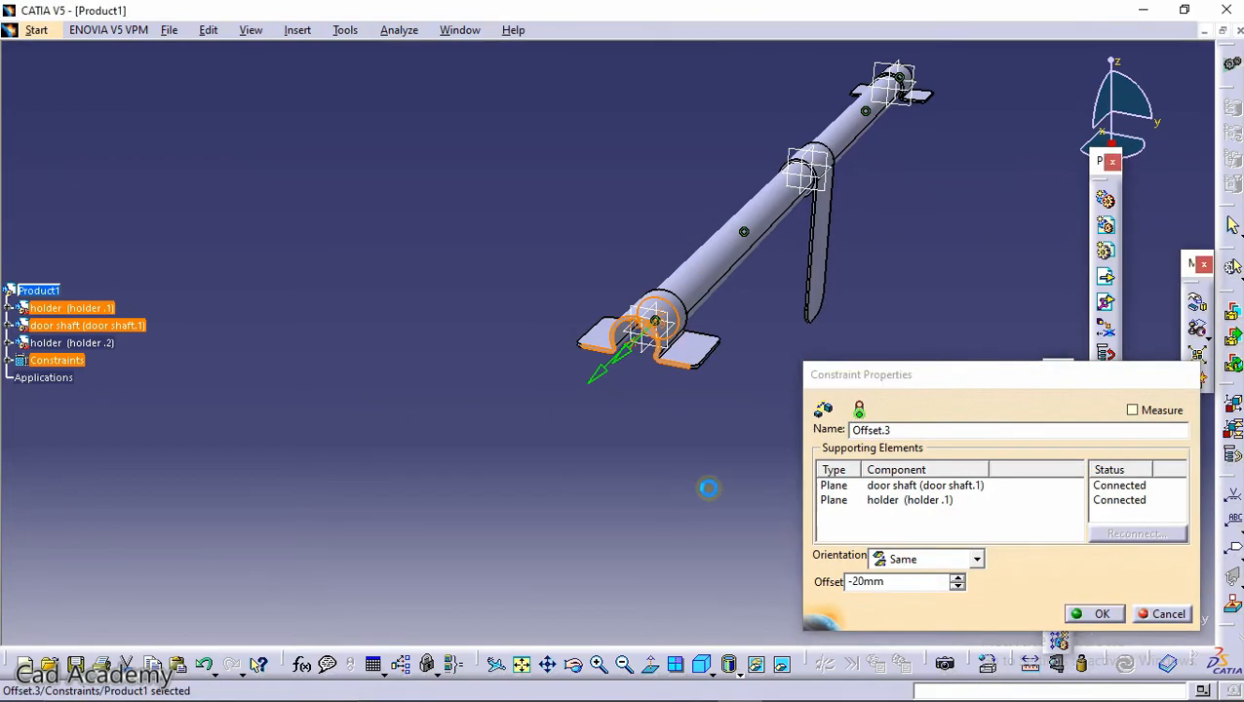
left_click(1116, 661)
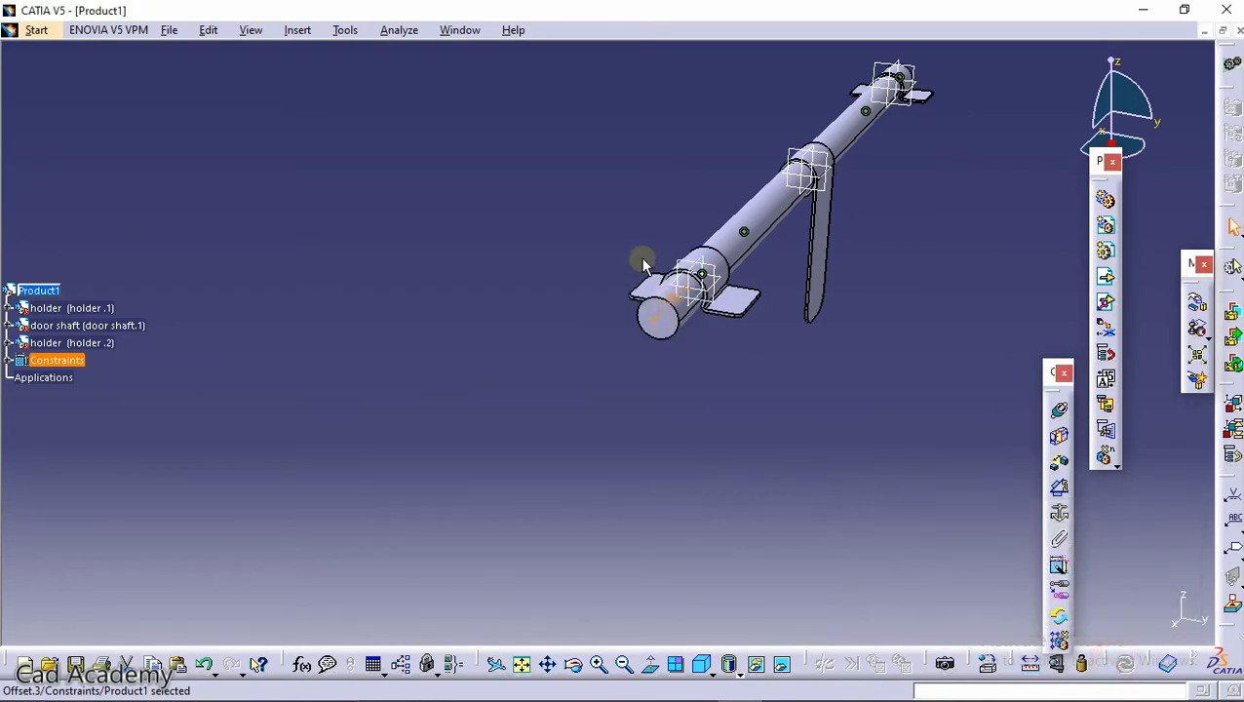
Add a contact constraint between the side face of the door shaft's central plate and the second holder's facing end, and update the assembly
scroll(639, 265, "up", 1)
middle_click_drag(640, 265, 574, 458)
middle_click_drag(650, 348, 475, 332)
middle_click_drag(622, 300, 365, 529)
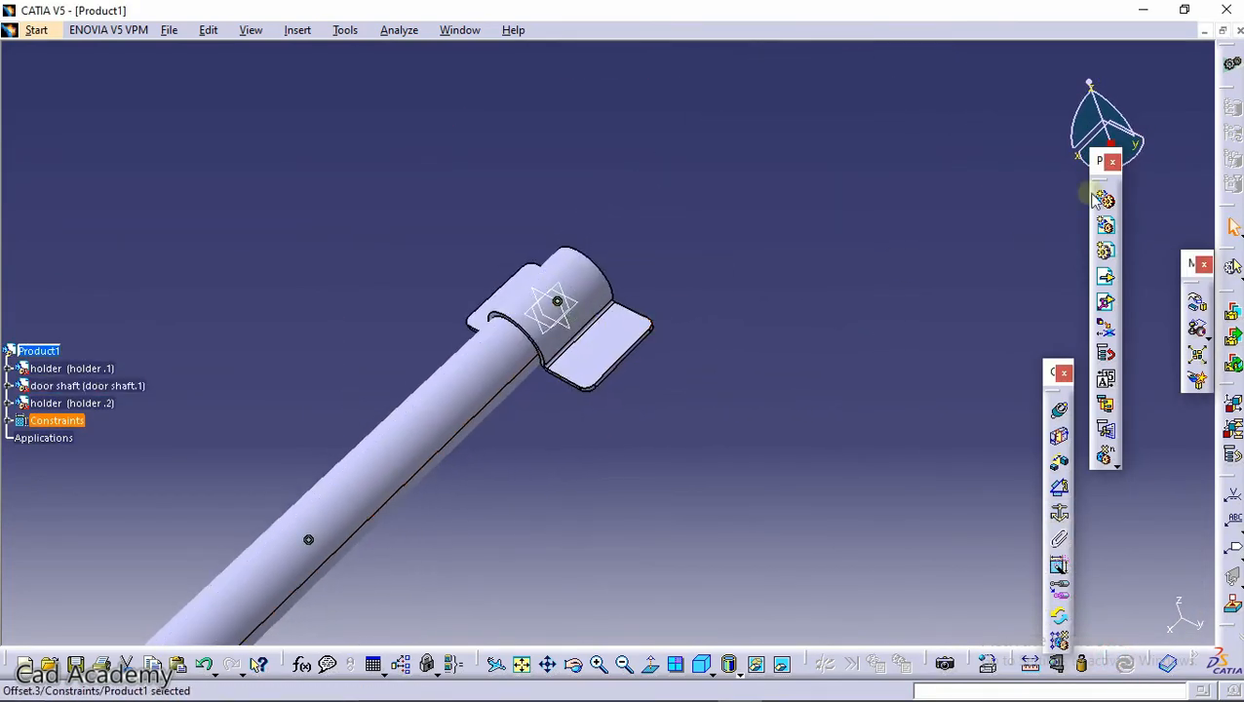
left_click(1061, 438)
middle_click_drag(747, 285, 493, 303)
middle_click_drag(252, 422, 572, 289)
left_click(573, 290)
middle_click_drag(572, 290, 558, 147)
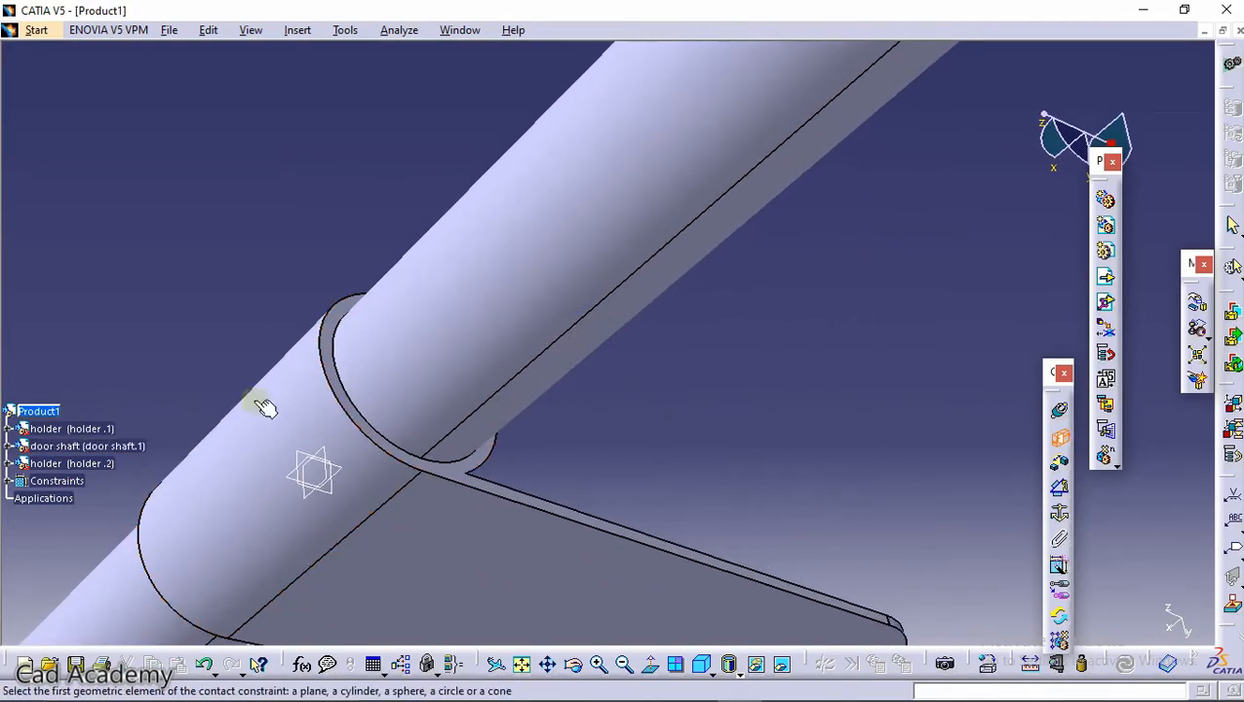
left_click(346, 393)
middle_click_drag(288, 298, 790, 146, "ctrl")
middle_click_drag(653, 334, 793, 170)
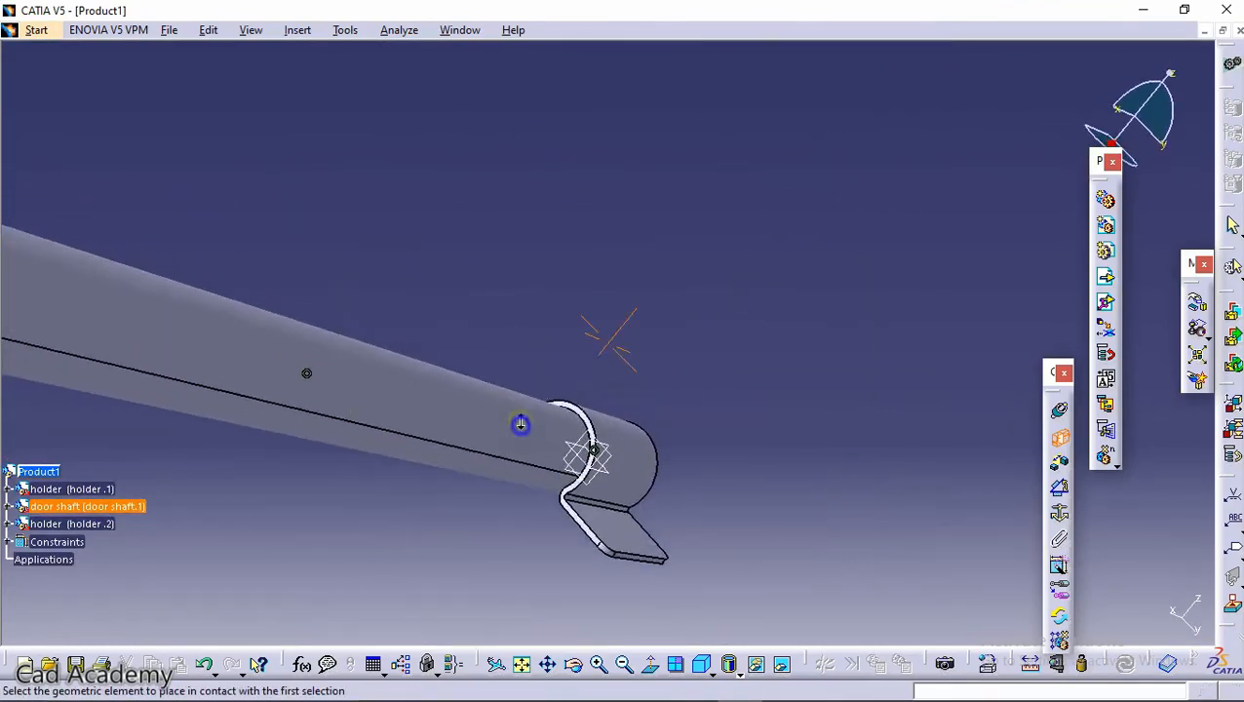
middle_click_drag(520, 424, 550, 276, "ctrl")
left_click(588, 471)
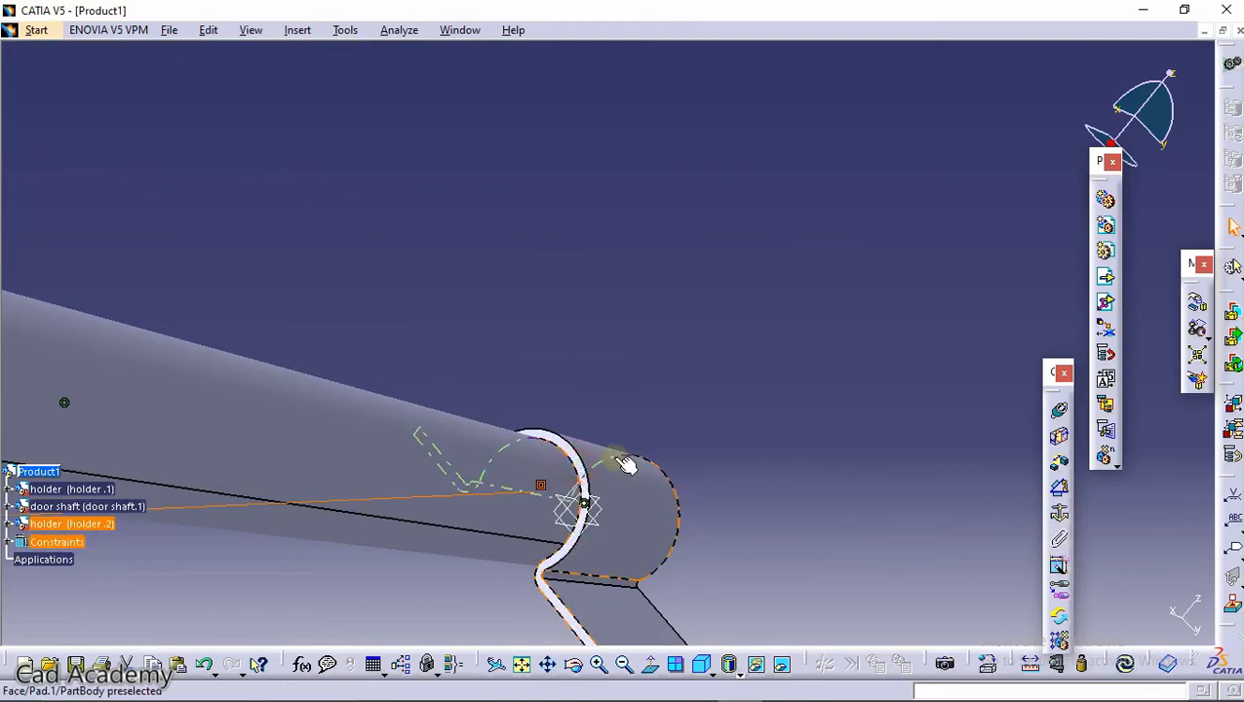
middle_click_drag(663, 387, 712, 540, "ctrl")
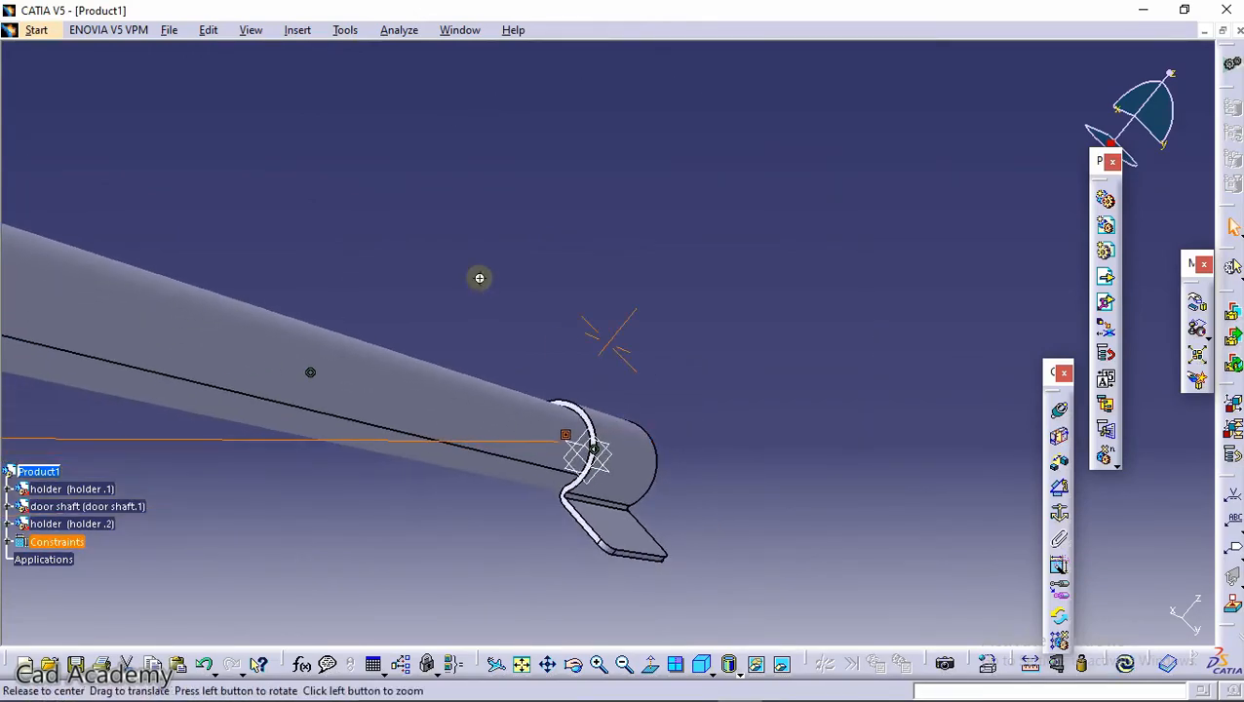
middle_click_drag(477, 277, 440, 390, "ctrl")
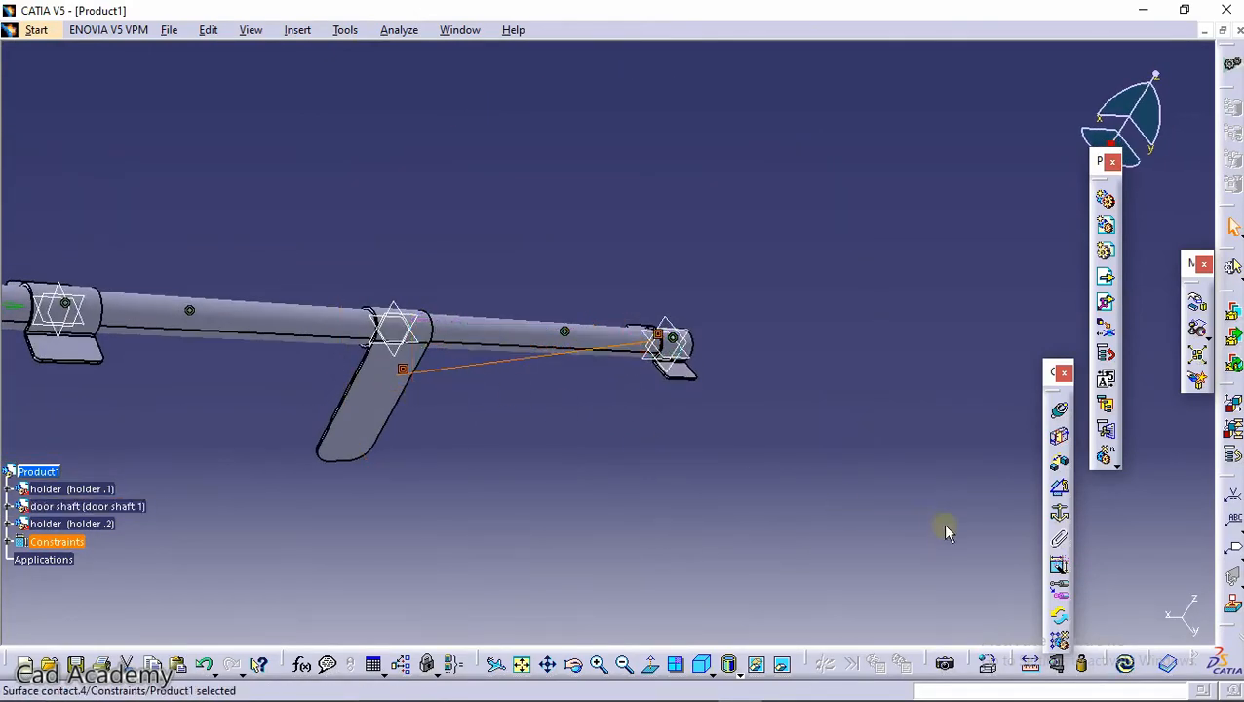
left_click(1126, 664)
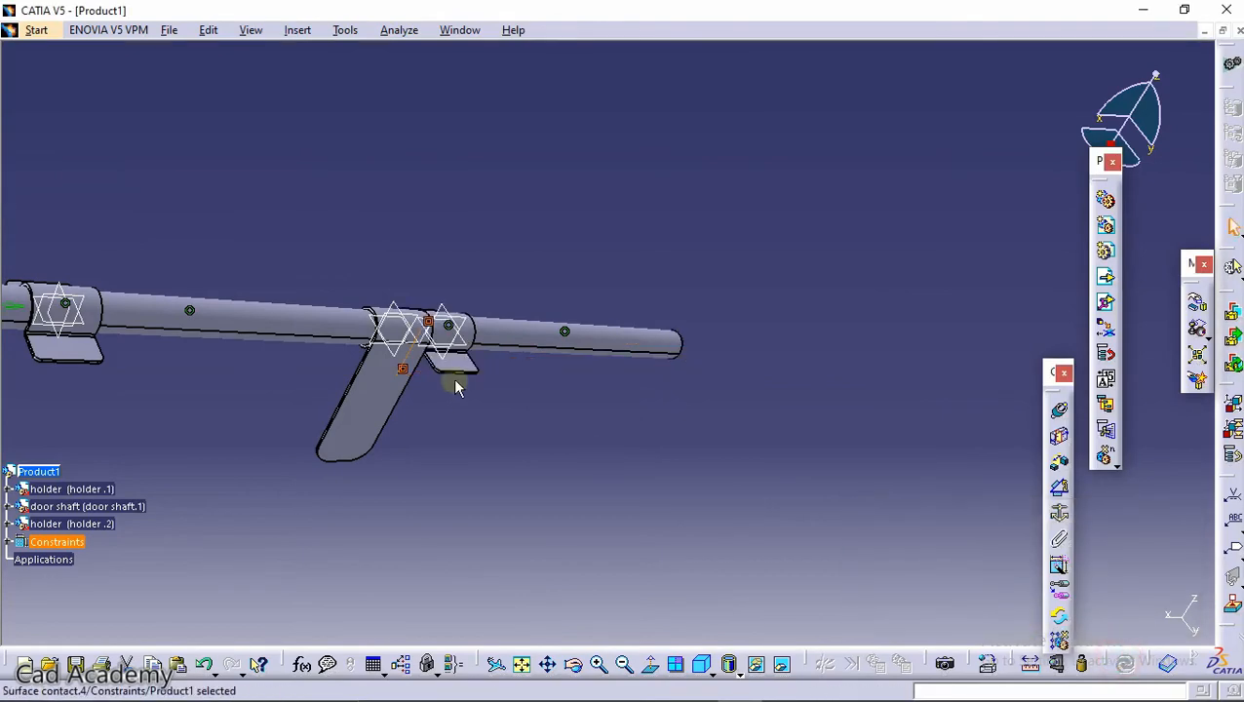
Fix the door shaft in place with a fix constraint
middle_click_drag(458, 383, 651, 275, "ctrl")
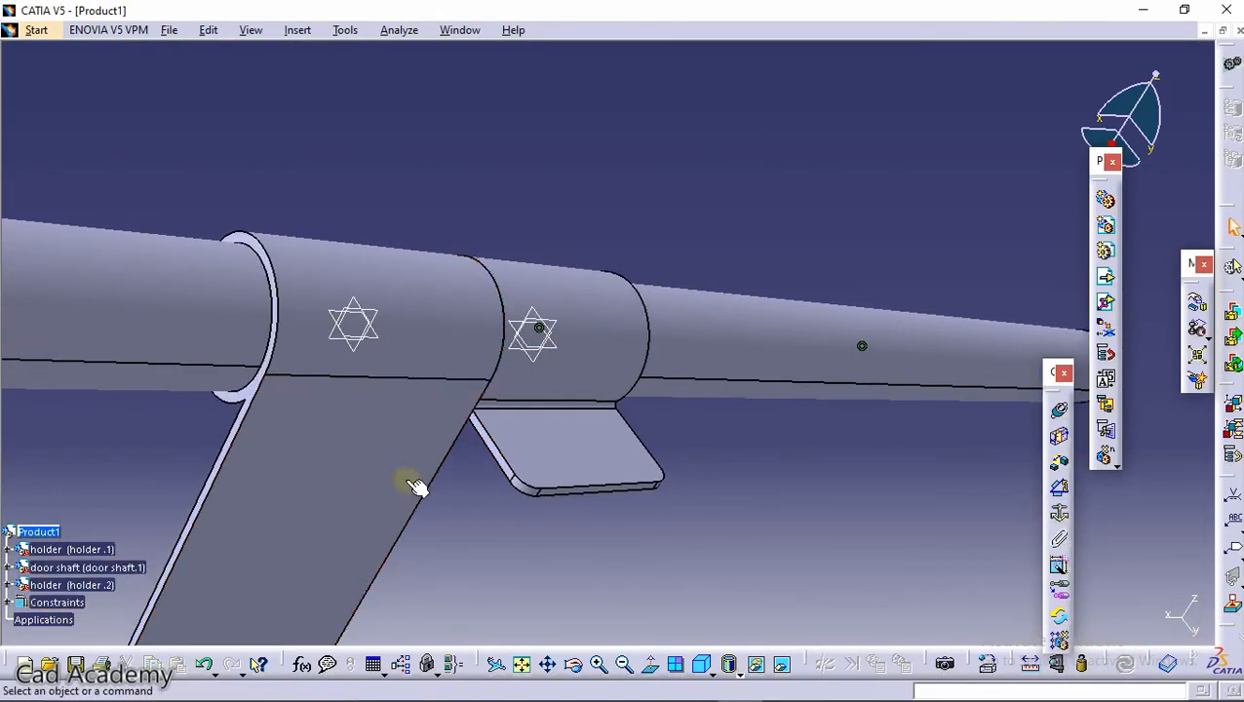
middle_click_drag(410, 486, 317, 330, "ctrl")
scroll(317, 329, "up", 1)
middle_click_drag(316, 329, 515, 190)
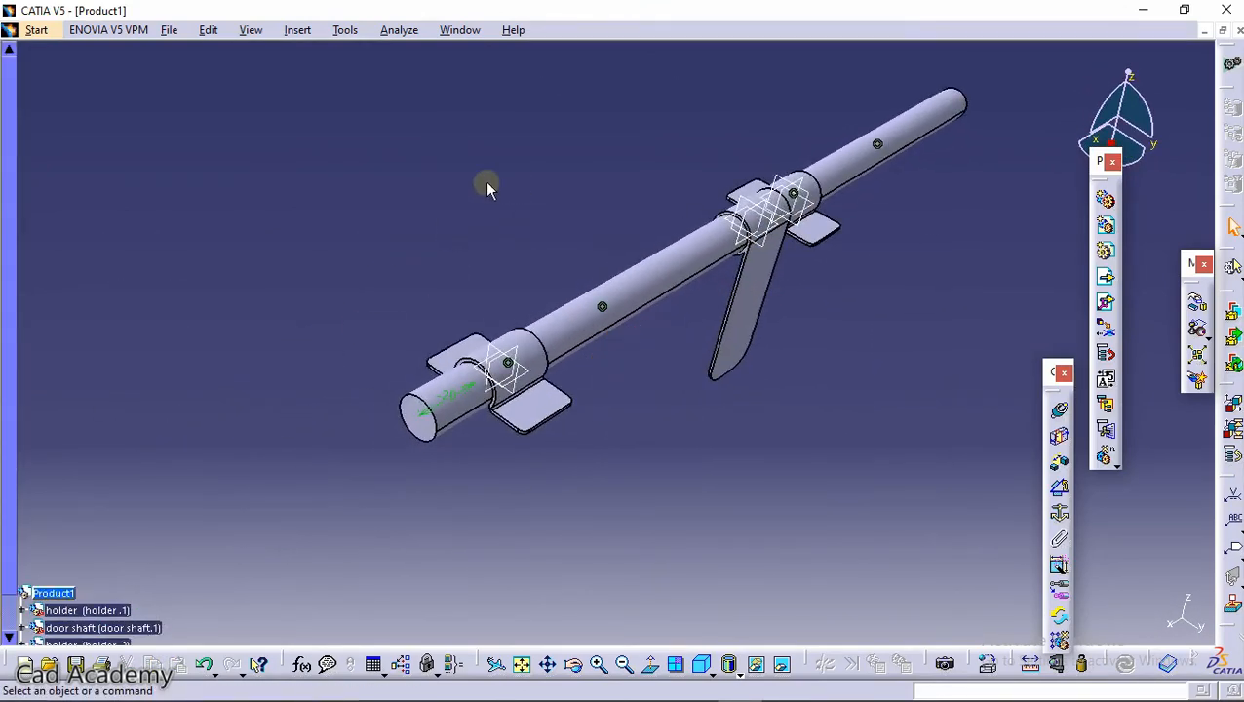
left_click(854, 450)
middle_click_drag(486, 282, 826, 318)
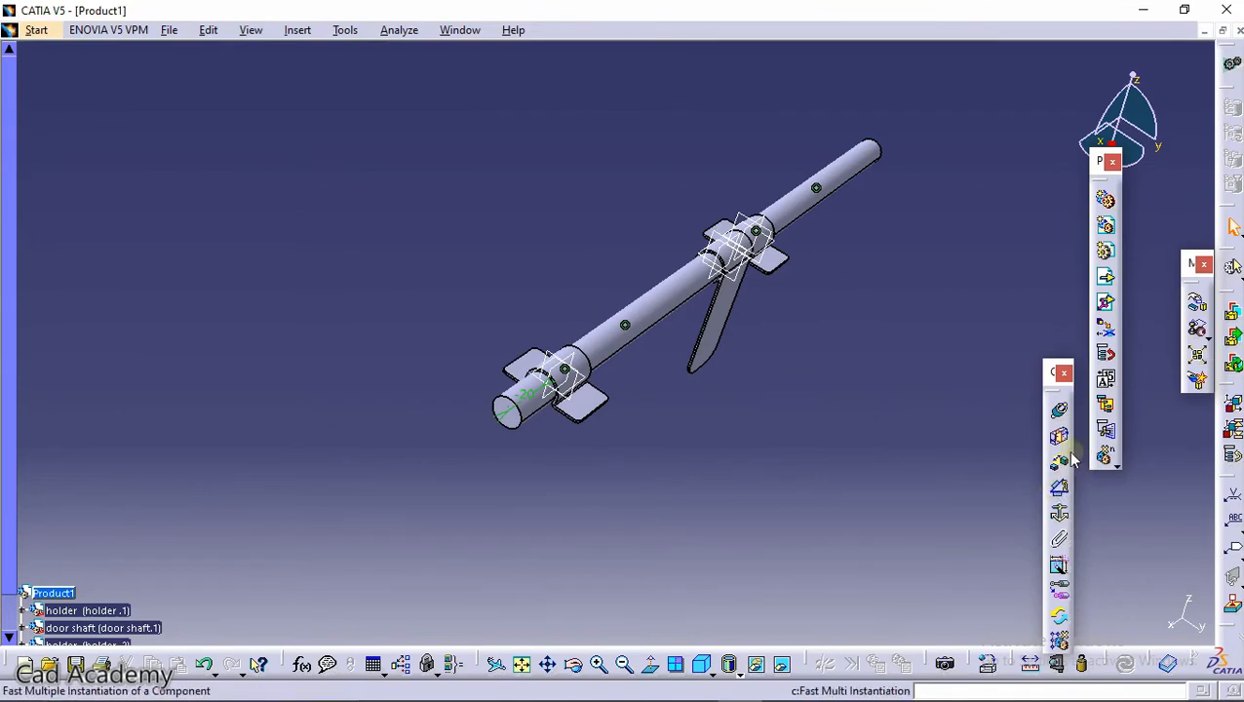
left_click(733, 337)
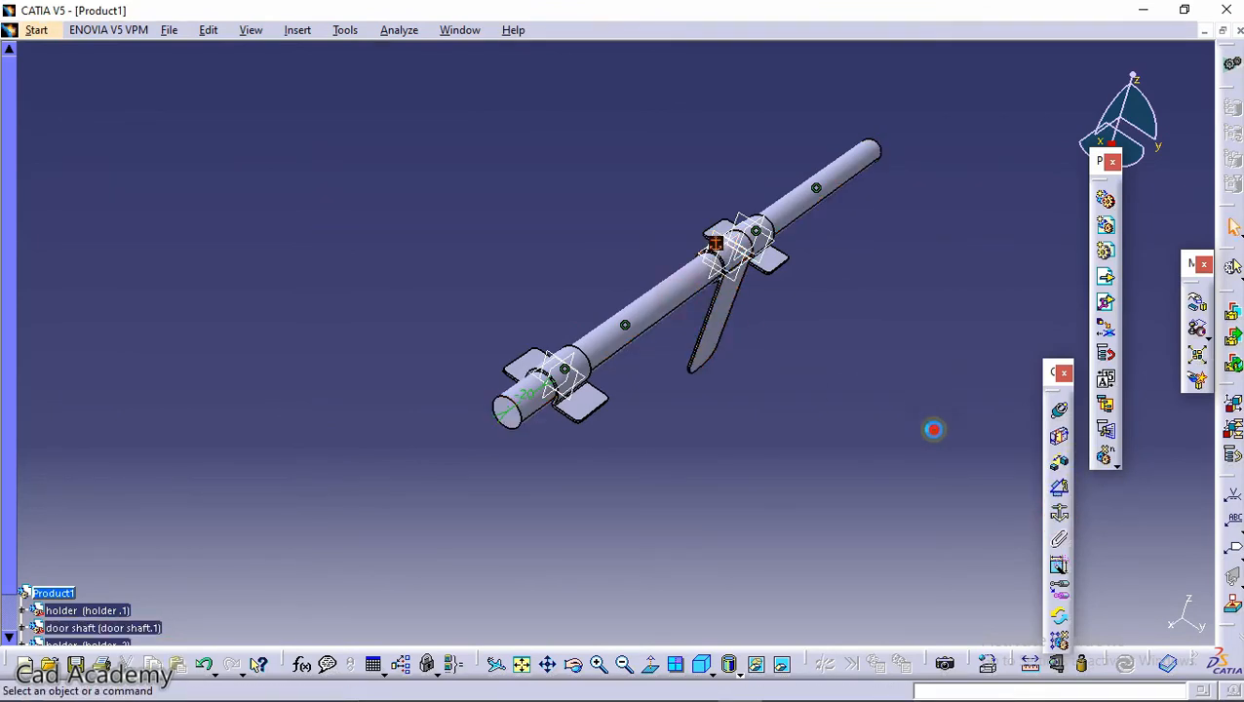
Constrain the angle between the door shaft's plate face and the first holder's flange face to 180 degrees, and update the assembly
left_click(1060, 489)
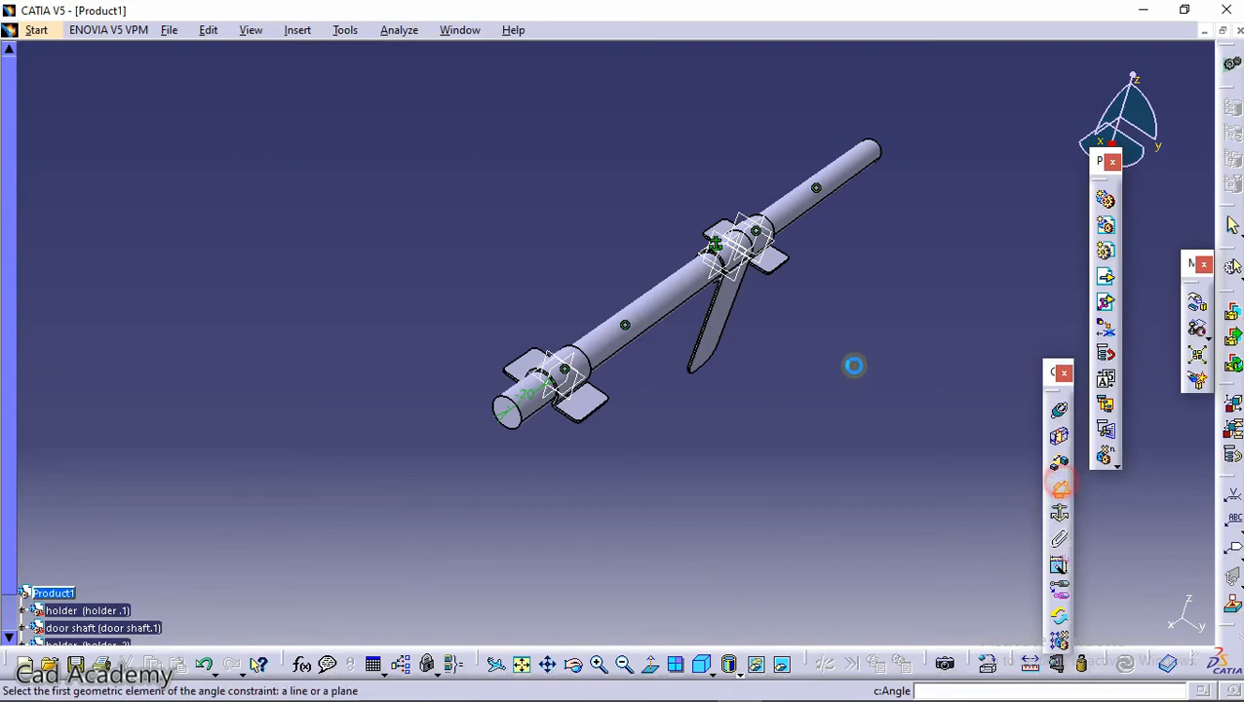
left_click(731, 321)
middle_click_drag(592, 305, 532, 233)
left_click(751, 276)
middle_click_drag(649, 160, 727, 378)
double_click(894, 581)
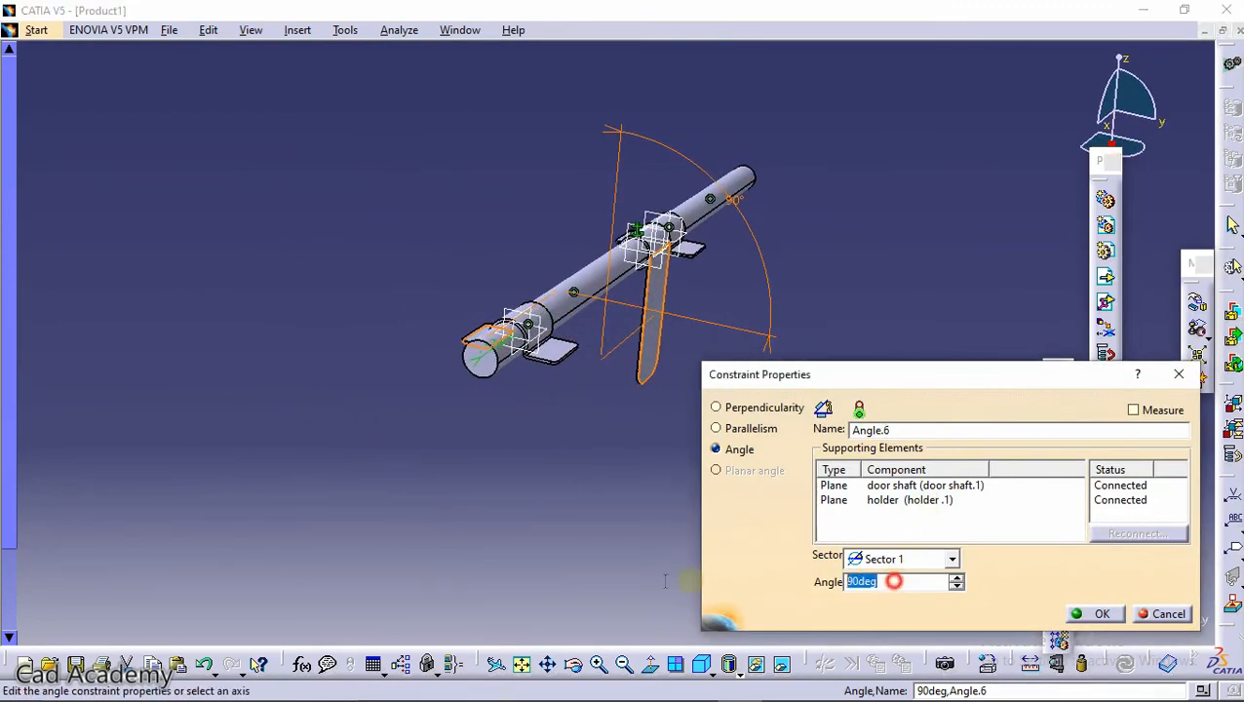
left_click(1101, 613)
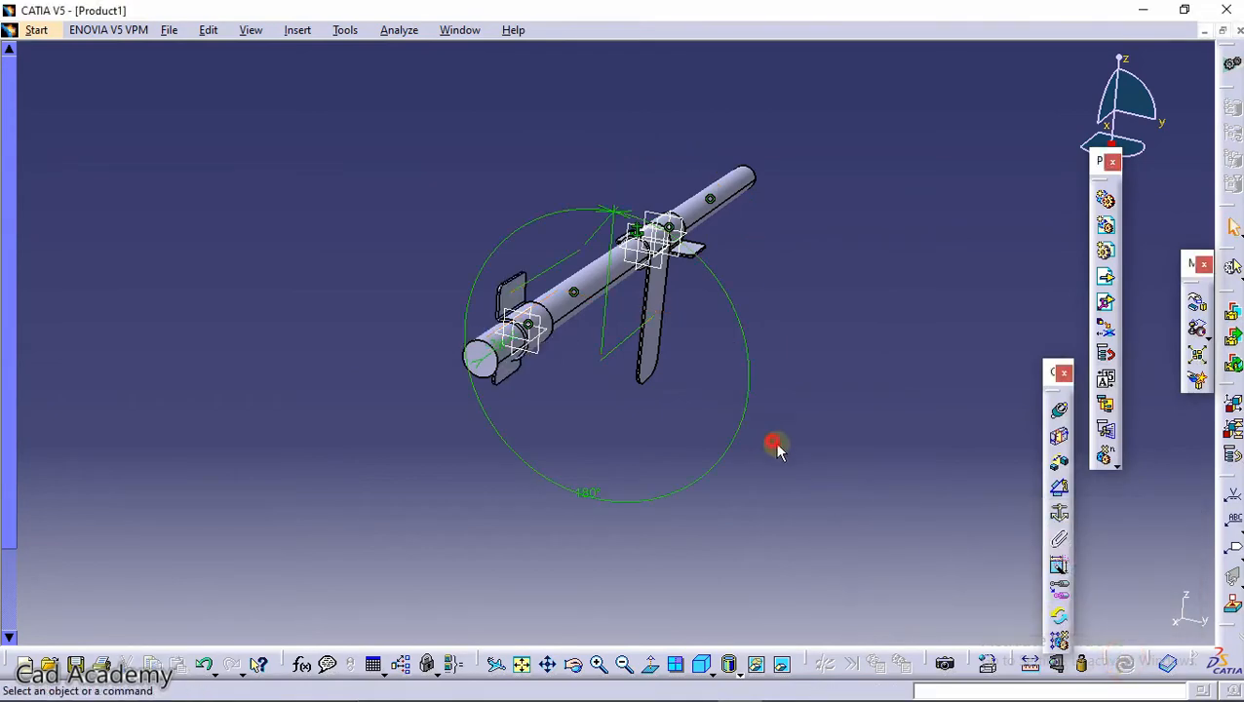
Constrain the angle between the flange faces of the two holders to 0 degrees, and update the assembly
middle_click_drag(535, 312, 968, 400)
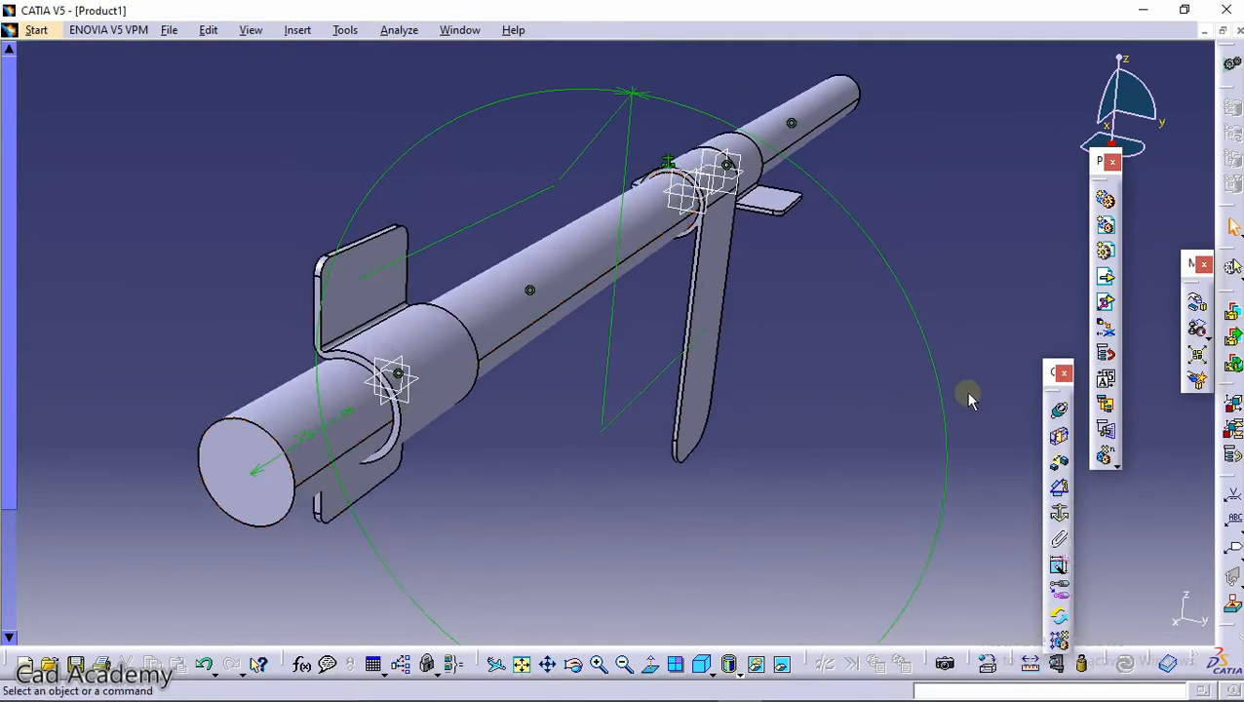
left_click(1060, 488)
middle_click_drag(608, 311, 958, 294)
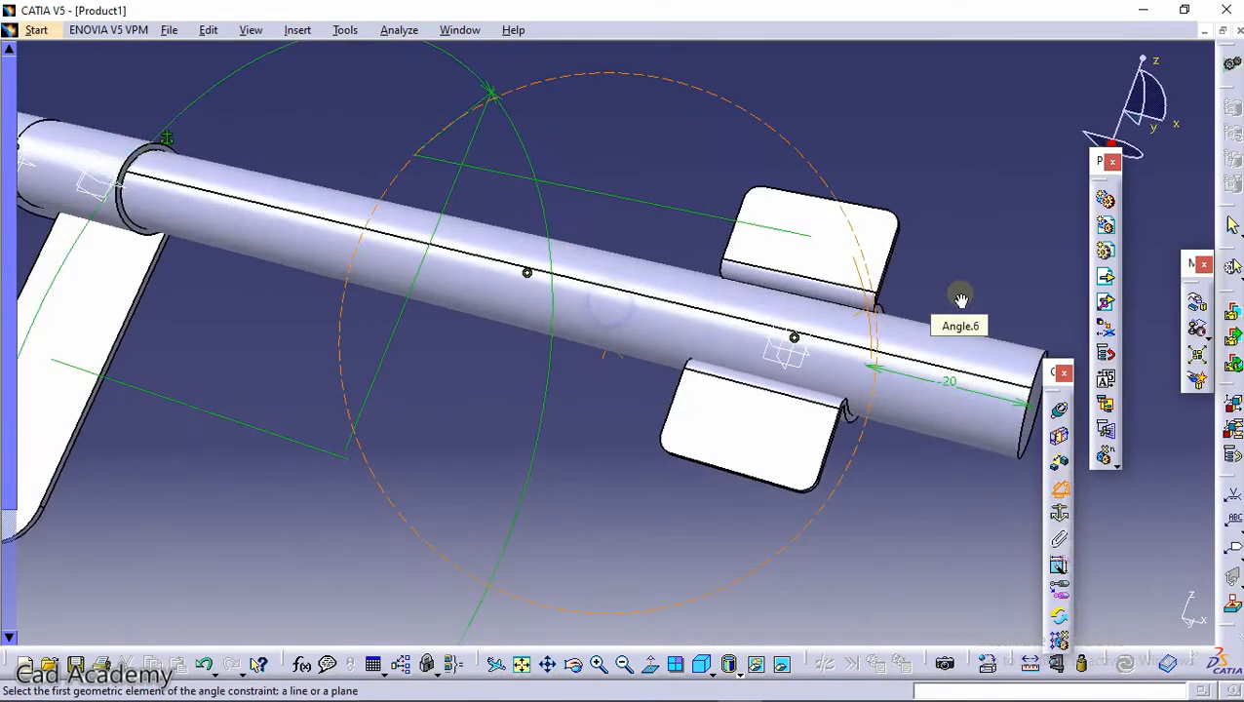
left_click(849, 252)
middle_click_drag(733, 250, 1017, 323)
middle_click_drag(510, 263, 791, 219)
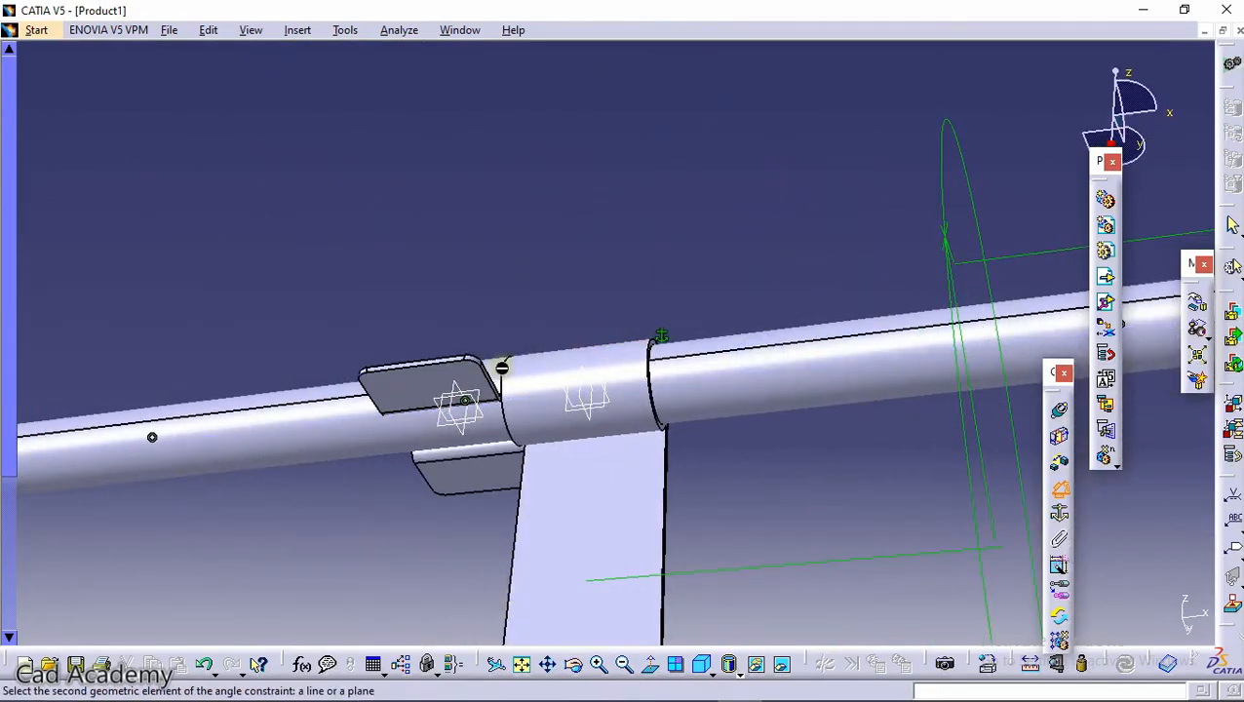
left_click(458, 392)
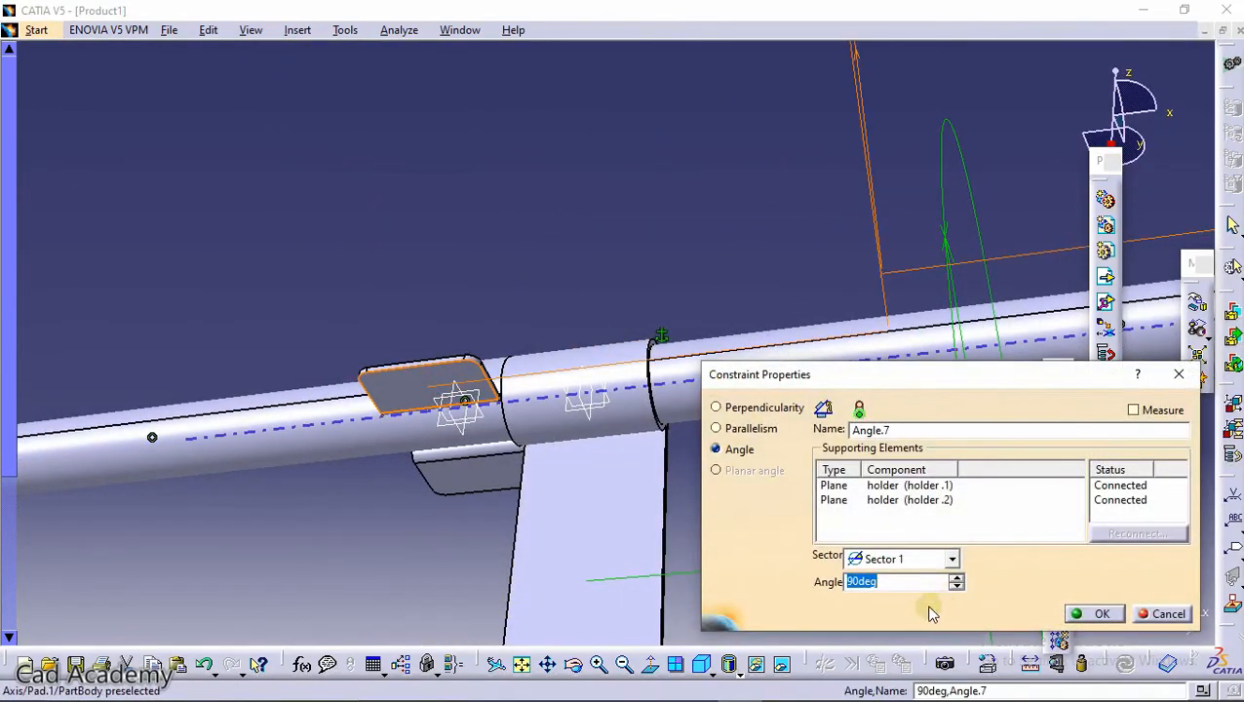
type("0")
left_click(1099, 613)
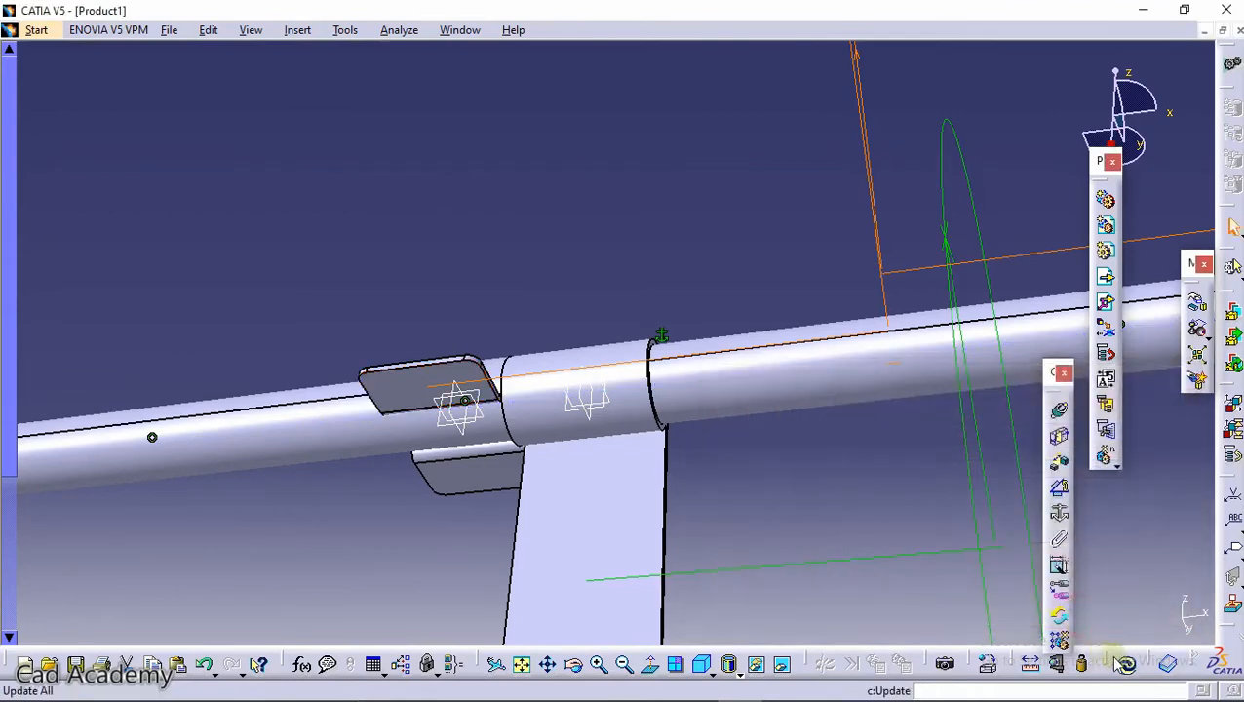
middle_click_drag(702, 280, 739, 488)
middle_click_drag(786, 347, 327, 367)
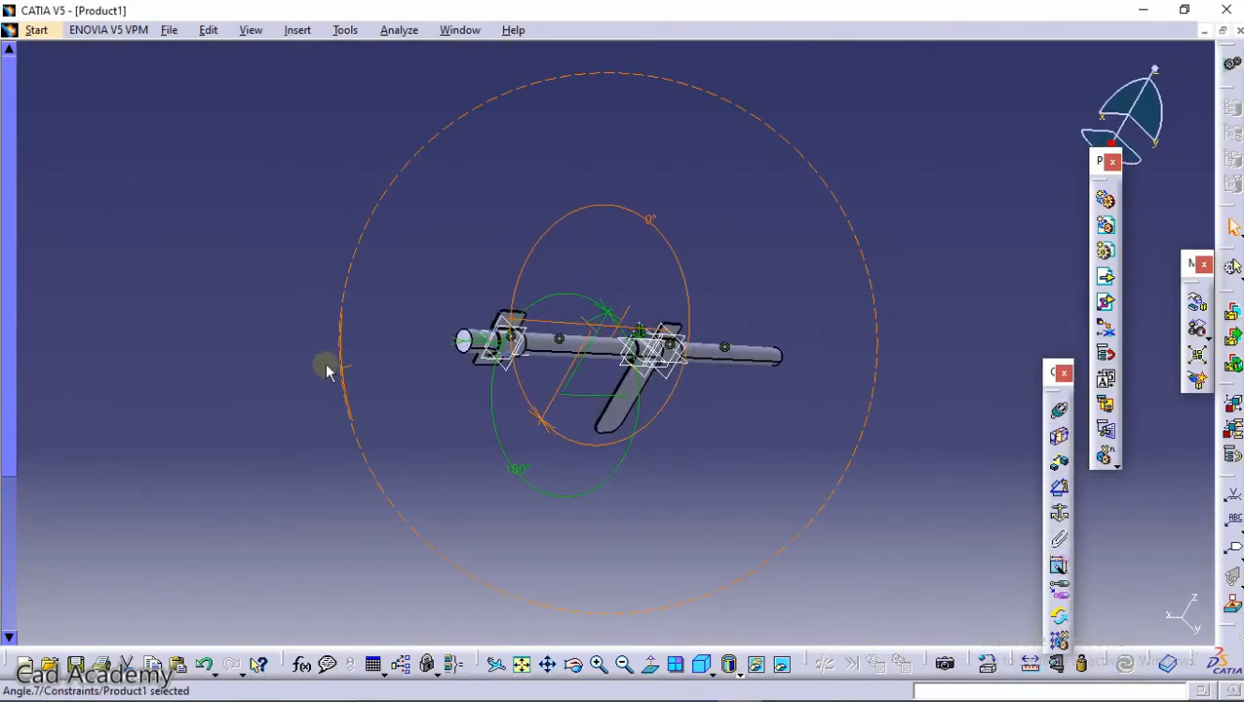
middle_click_drag(855, 292, 686, 153)
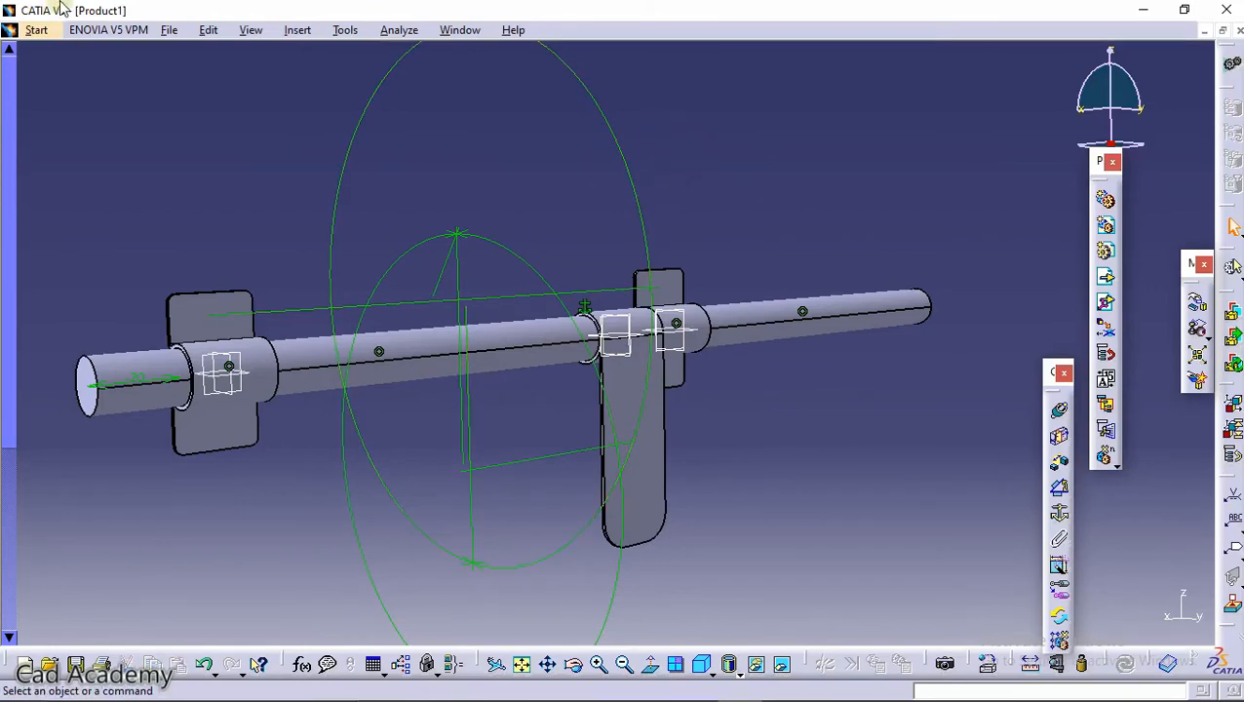
Switch Product1 to the DMU Kinematics workbench
left_click(36, 32)
mouse_move(93, 187)
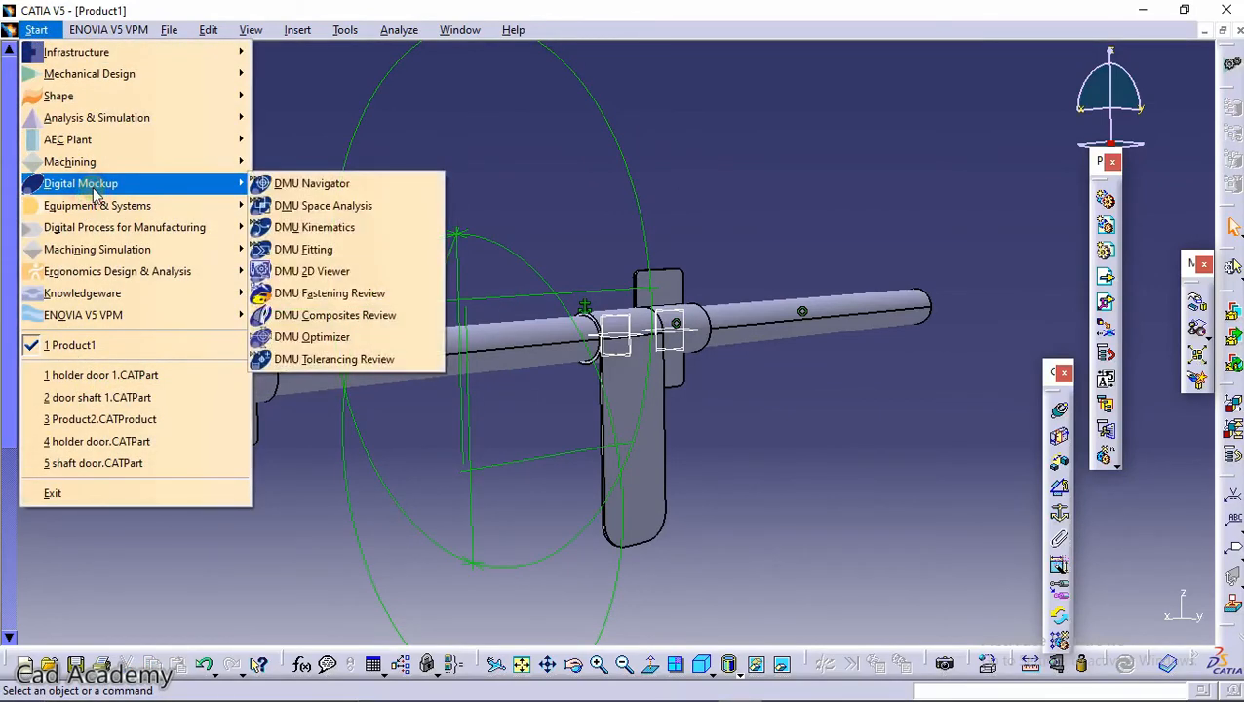
left_click(328, 227)
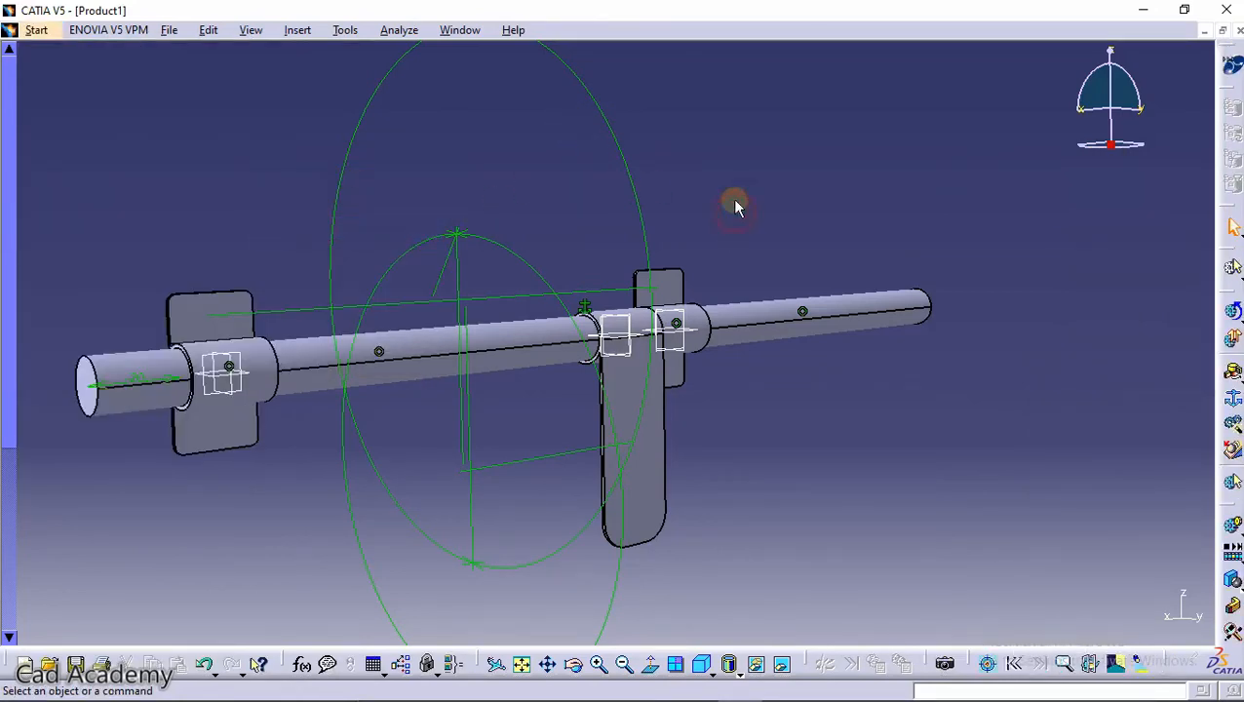
middle_click_drag(733, 199, 780, 250, "ctrl")
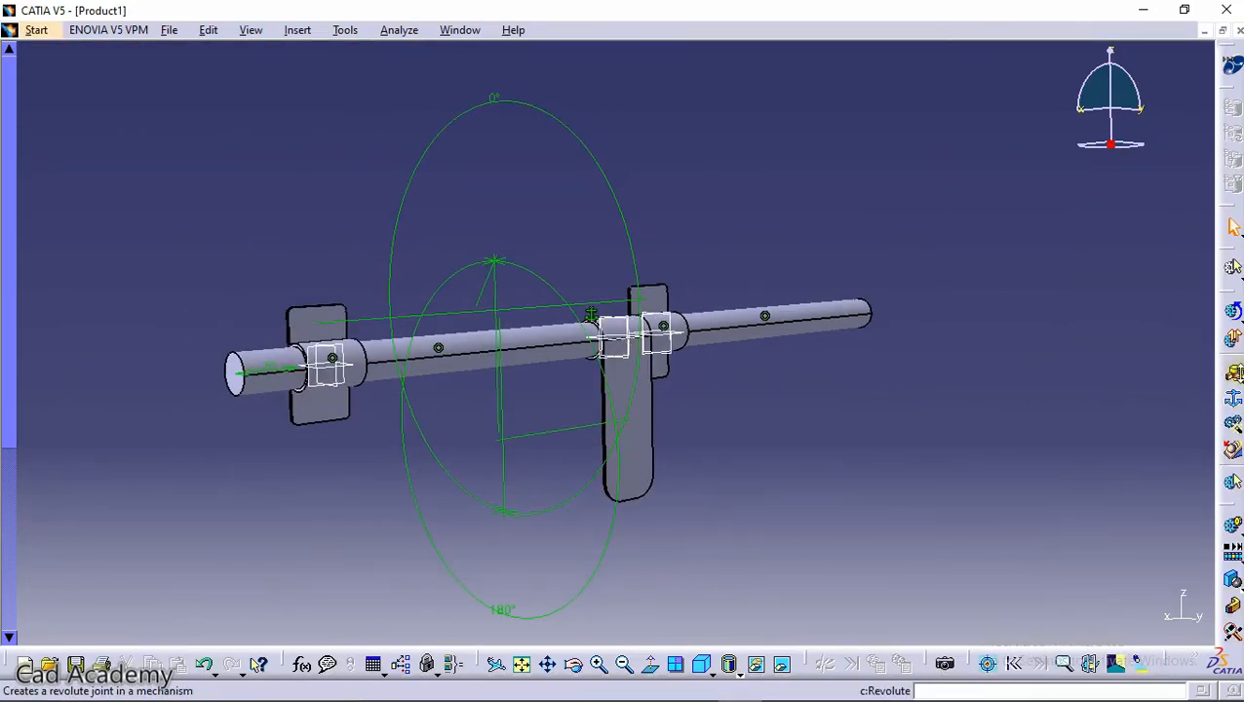
left_click(1233, 376)
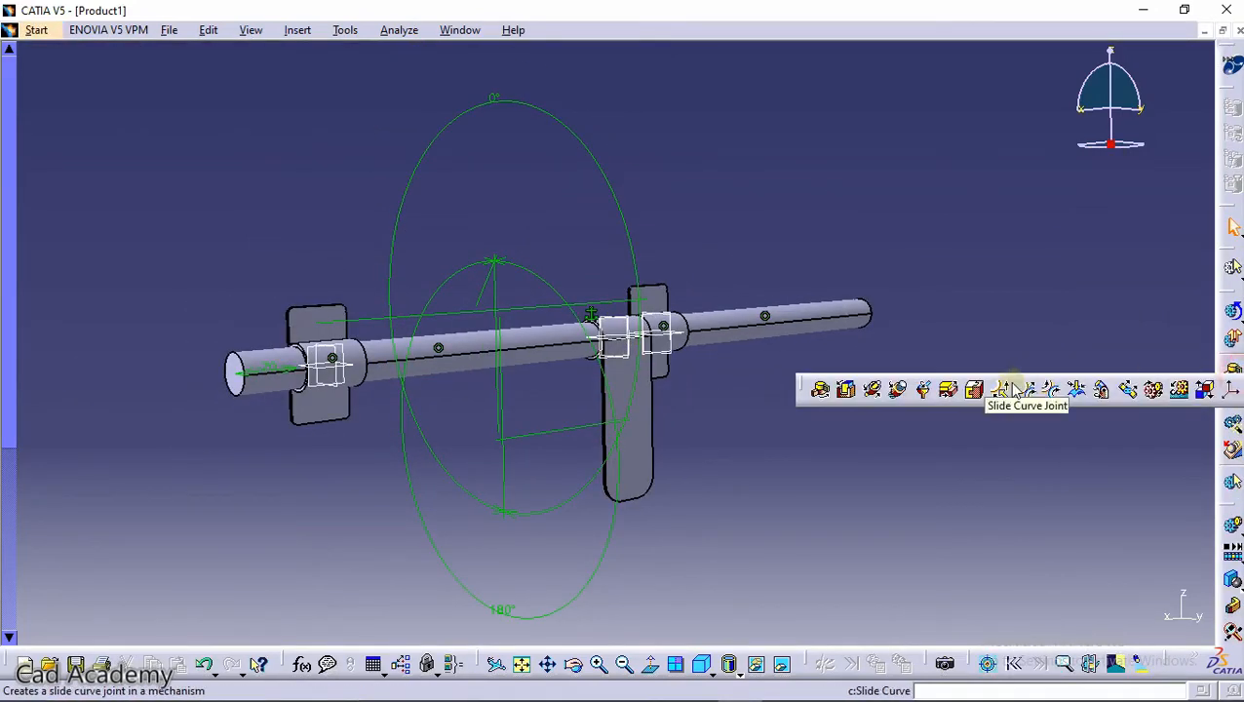
left_click(874, 390)
middle_click_drag(725, 175, 758, 251, "ctrl")
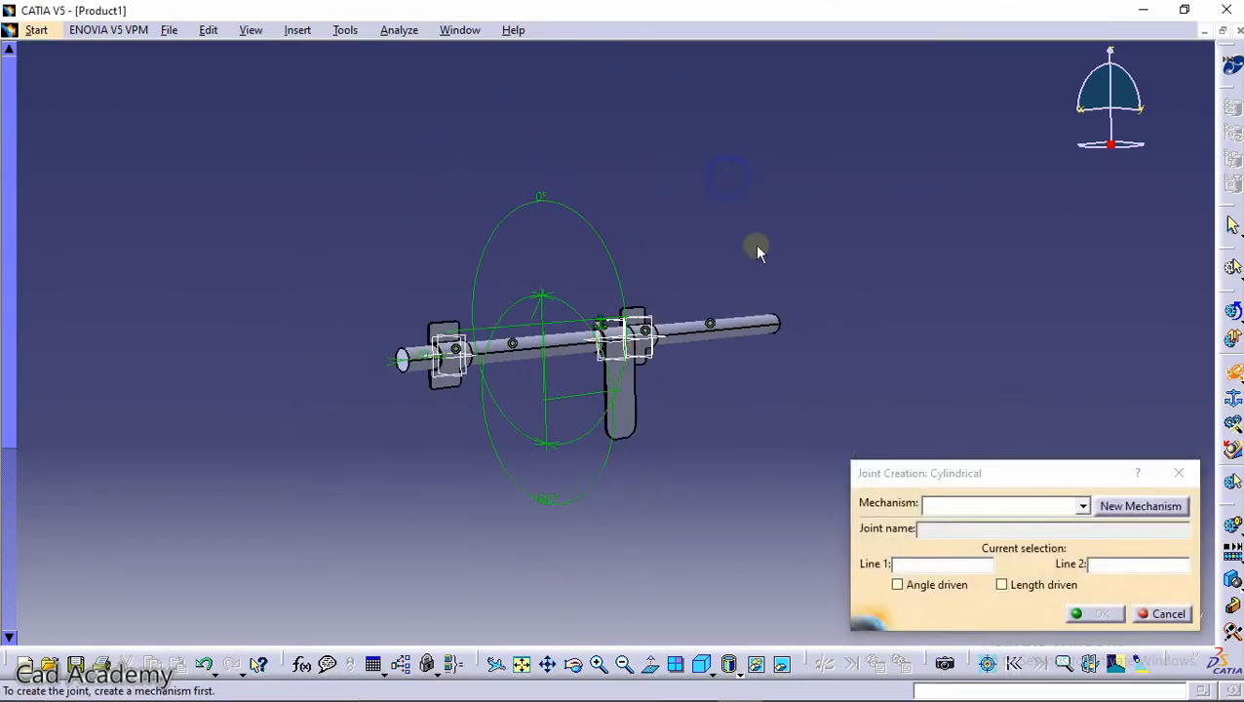
left_click(1170, 507)
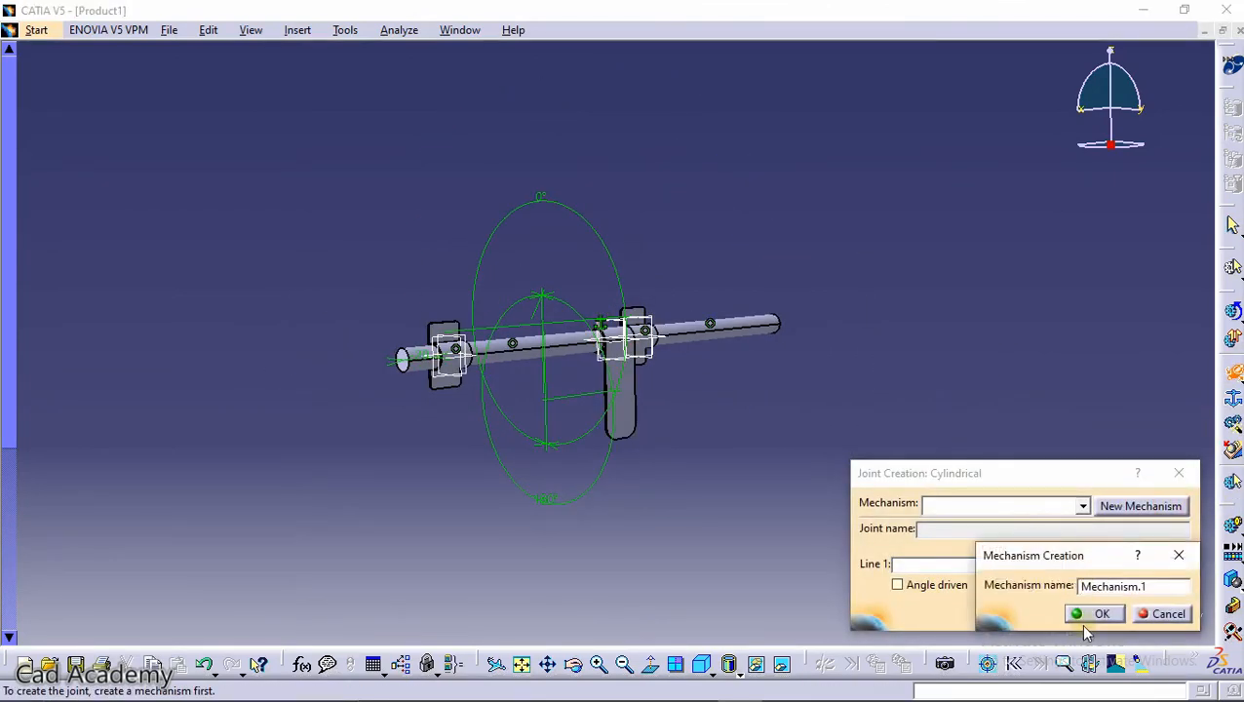
left_click(1091, 614)
mouse_move(833, 257)
middle_mouse_down()
mouse_move(785, 257)
mouse_move(824, 258)
middle_mouse_up()
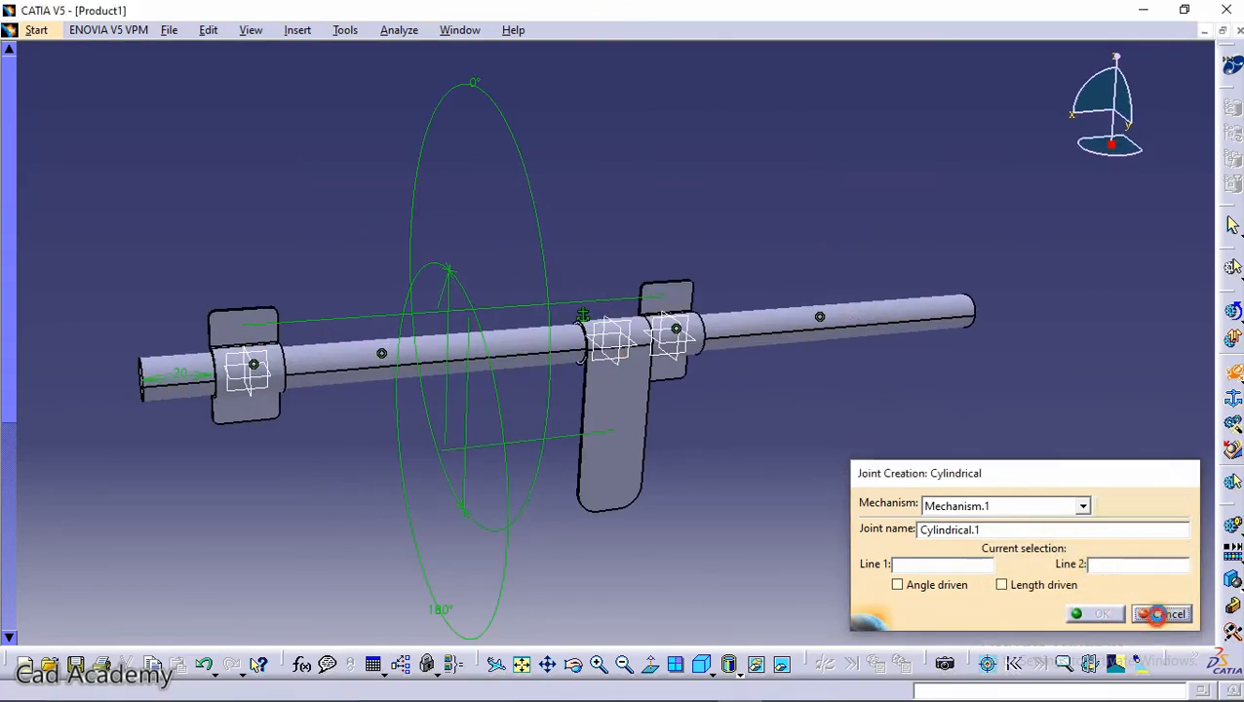
left_click(1162, 612)
Show the specification tree and hide the assembly's Constraints group
middle_click_drag(322, 349, 511, 305)
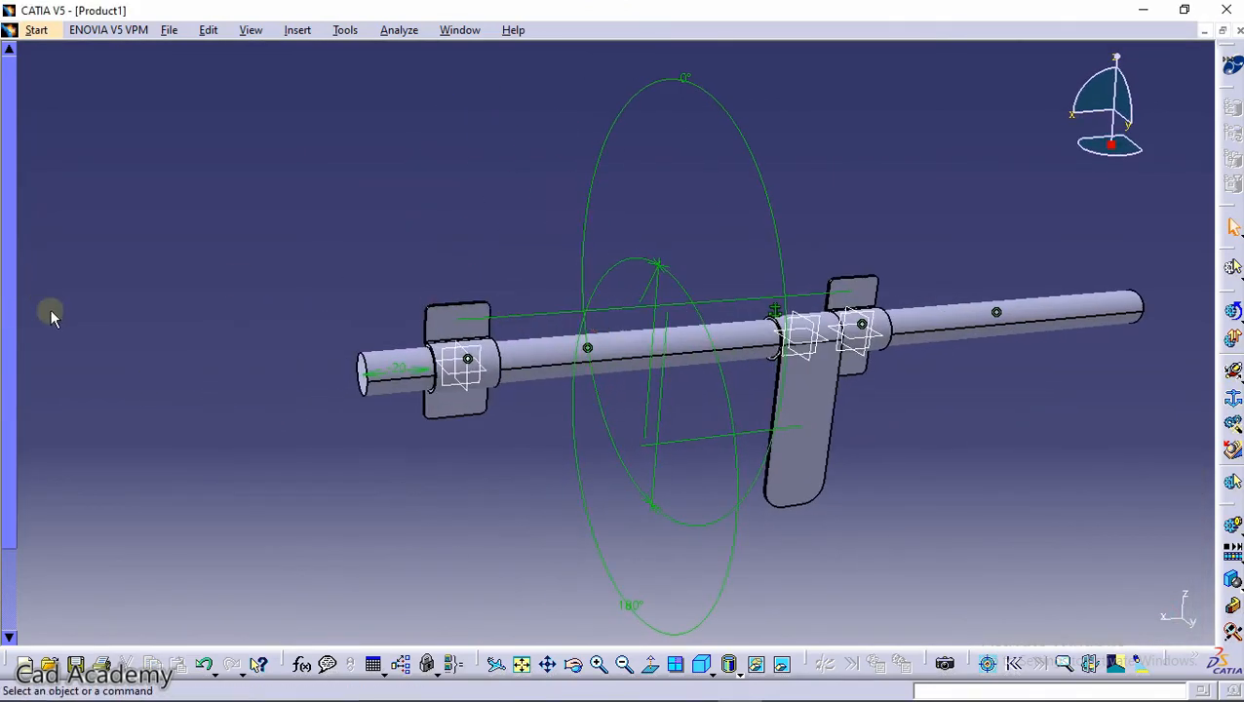
key("F3")
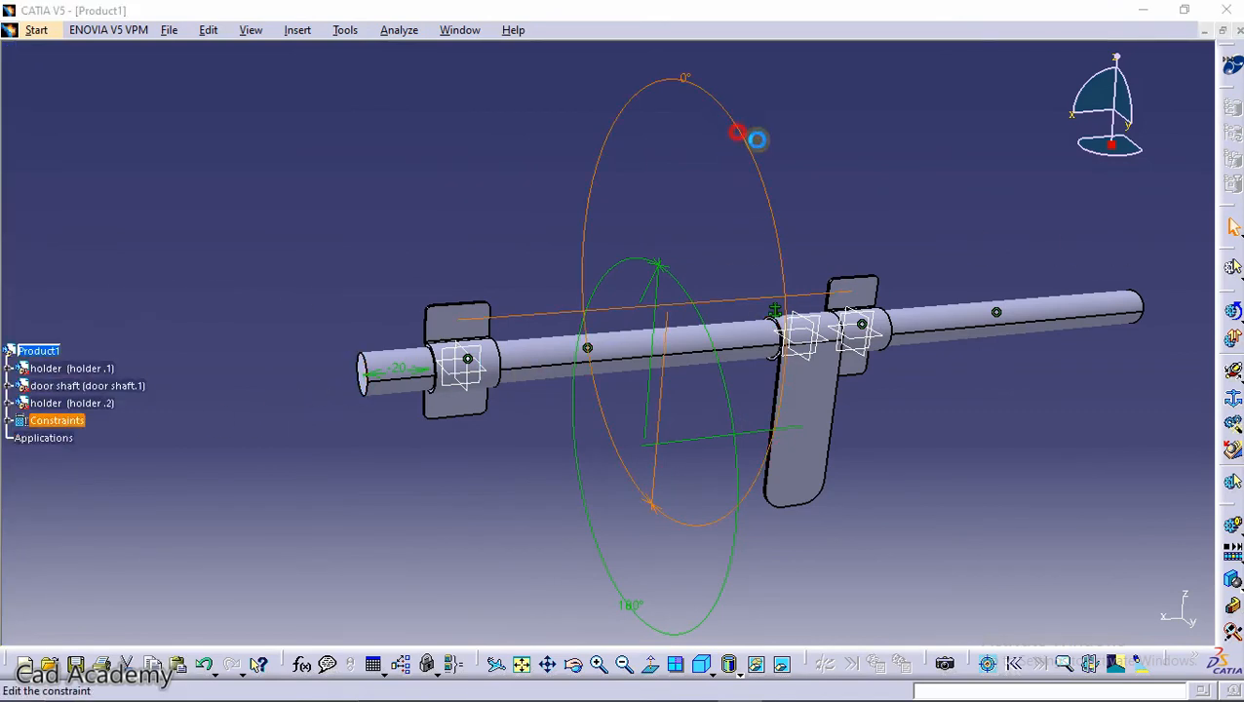
double_click(752, 135)
left_click(1166, 620)
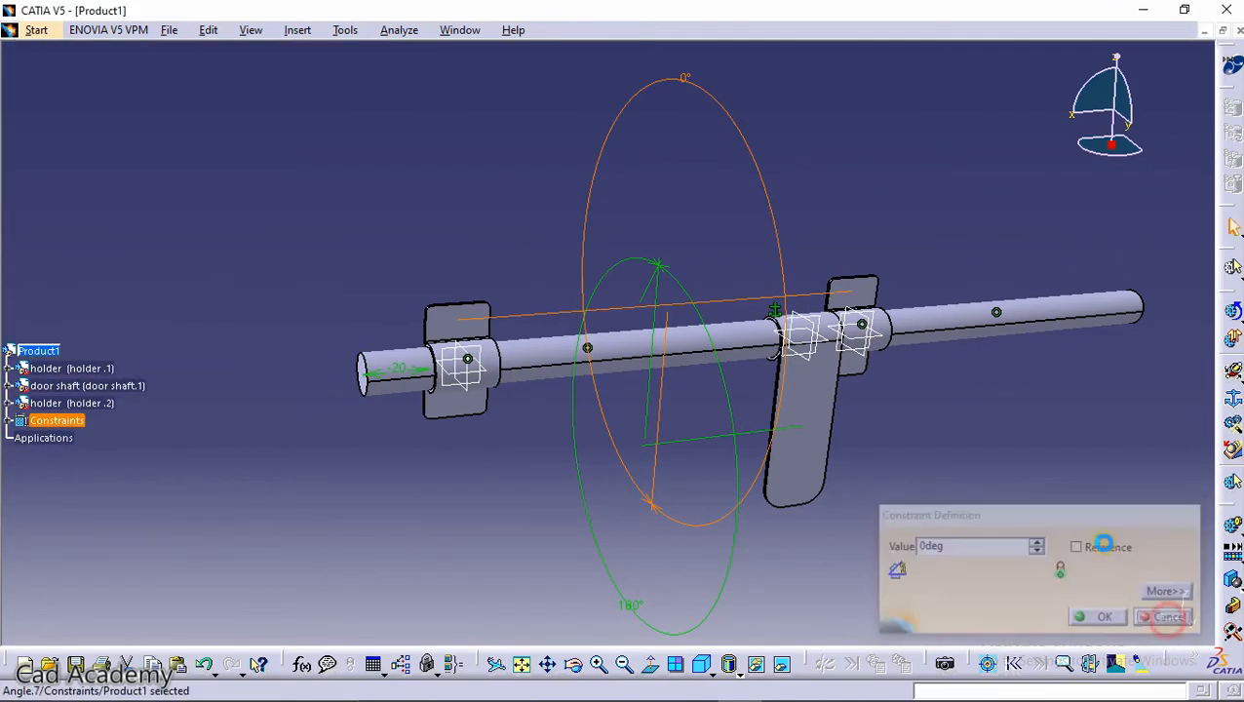
left_click(868, 290)
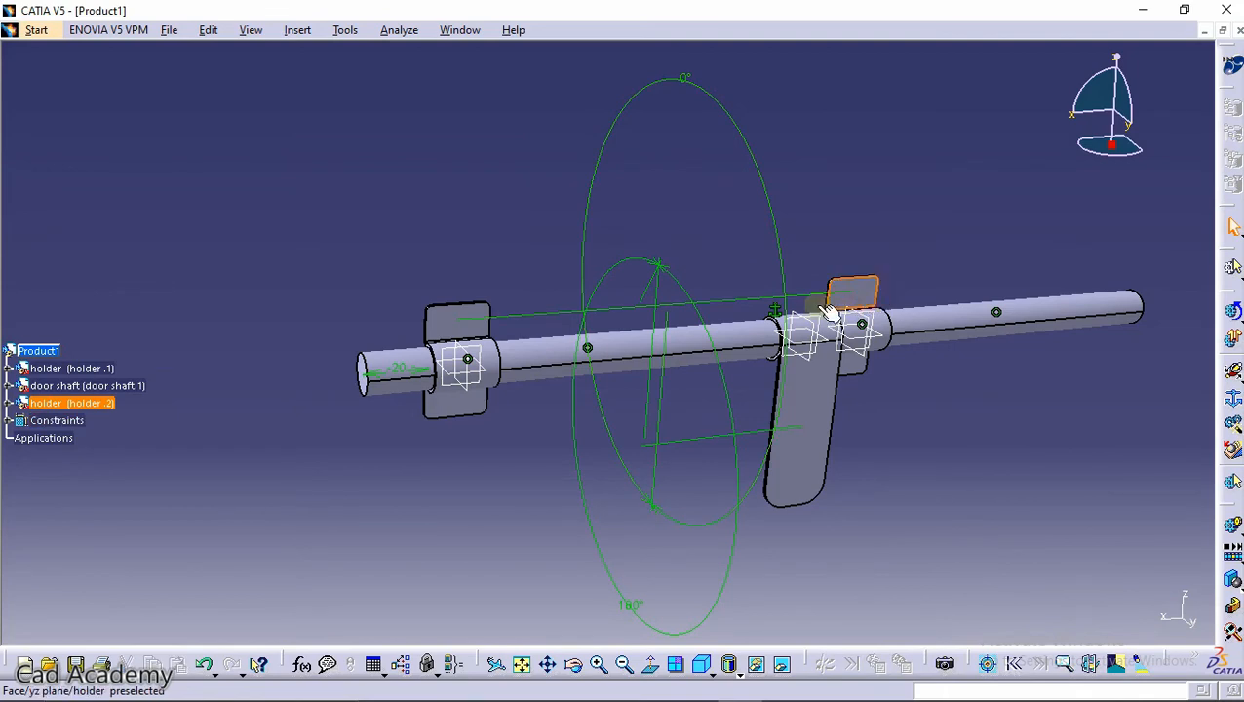
left_click(440, 326)
left_click(219, 421)
left_click(56, 421)
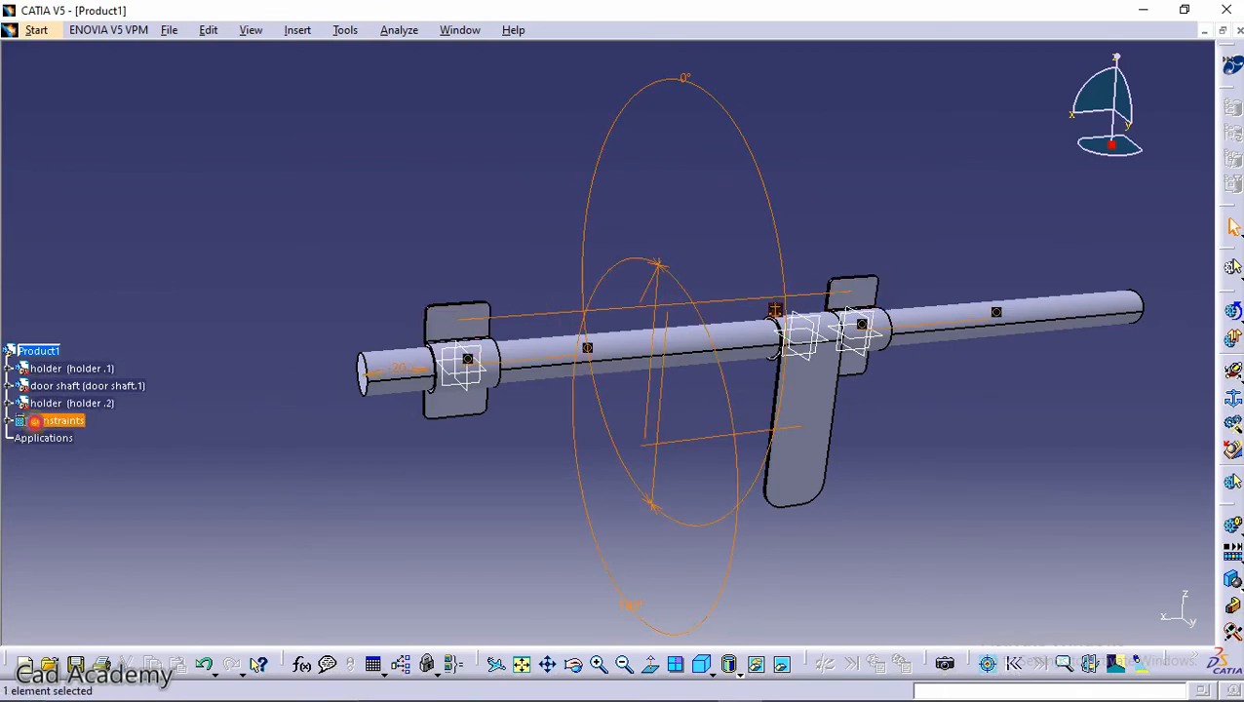
right_click(57, 420)
left_click(91, 479)
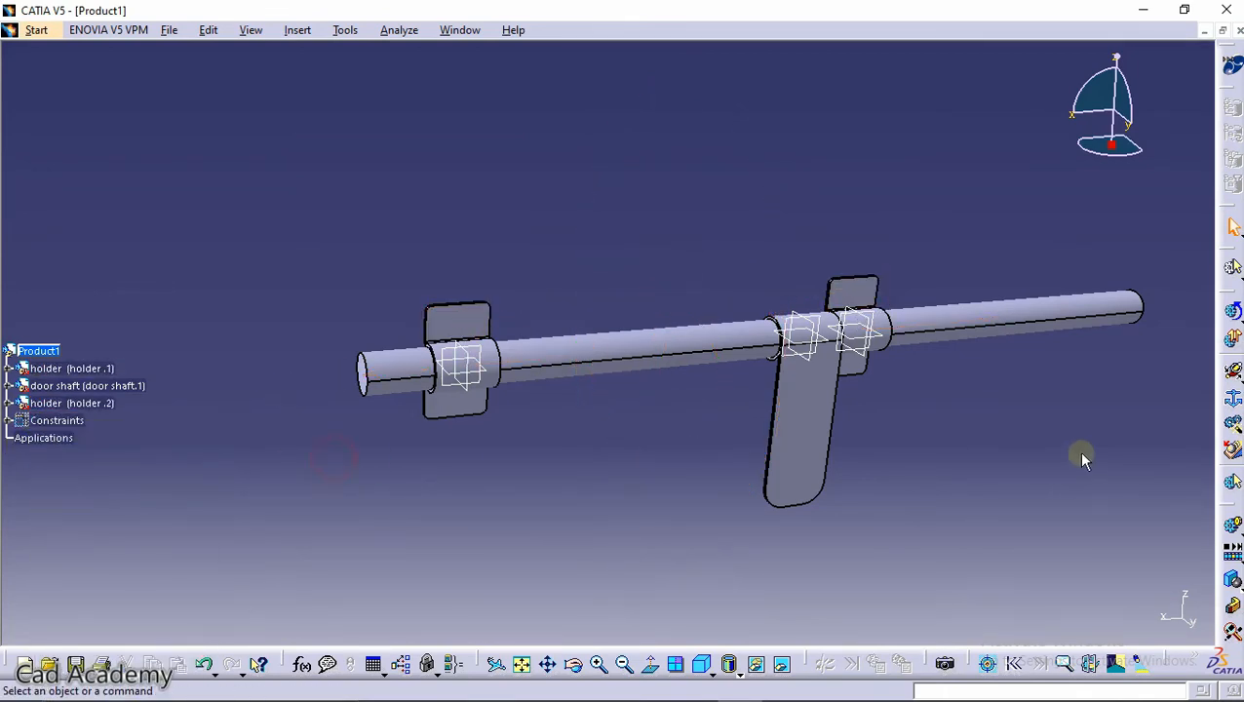
left_click(450, 319)
left_click(1163, 467)
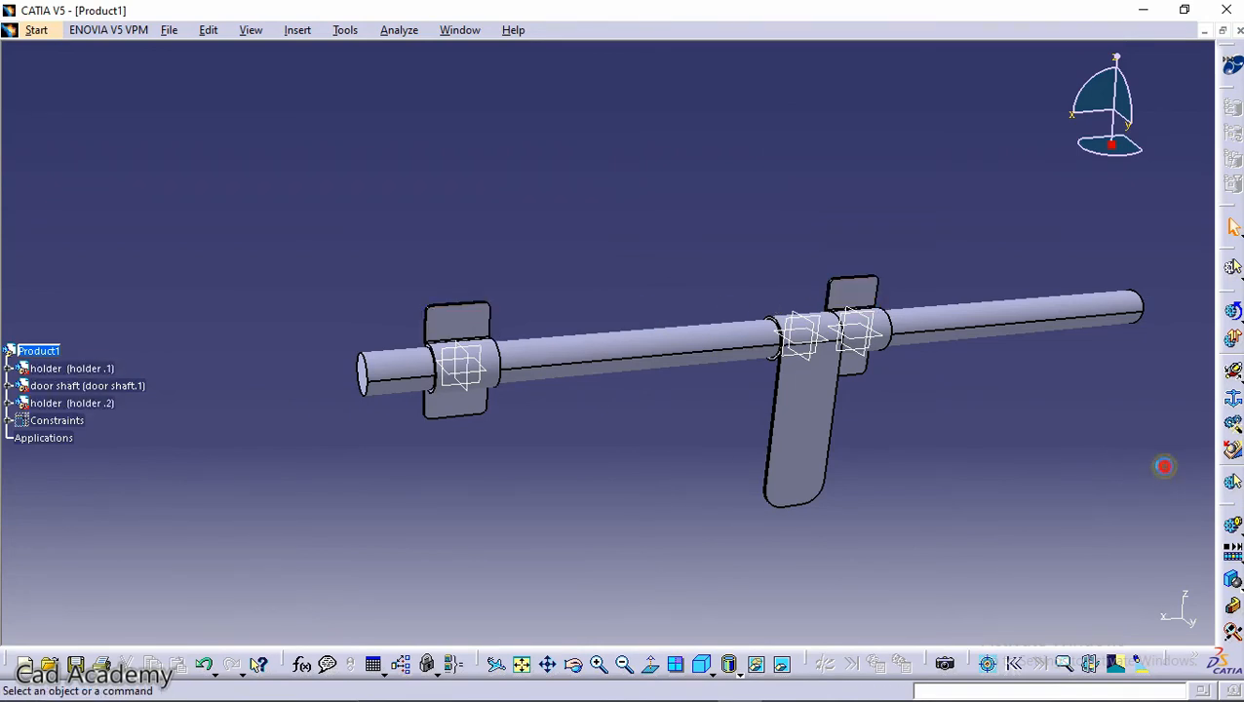
Create a new mechanism and define the second holder (holder .2) as its fixed part
left_click(1233, 402)
left_click(854, 292)
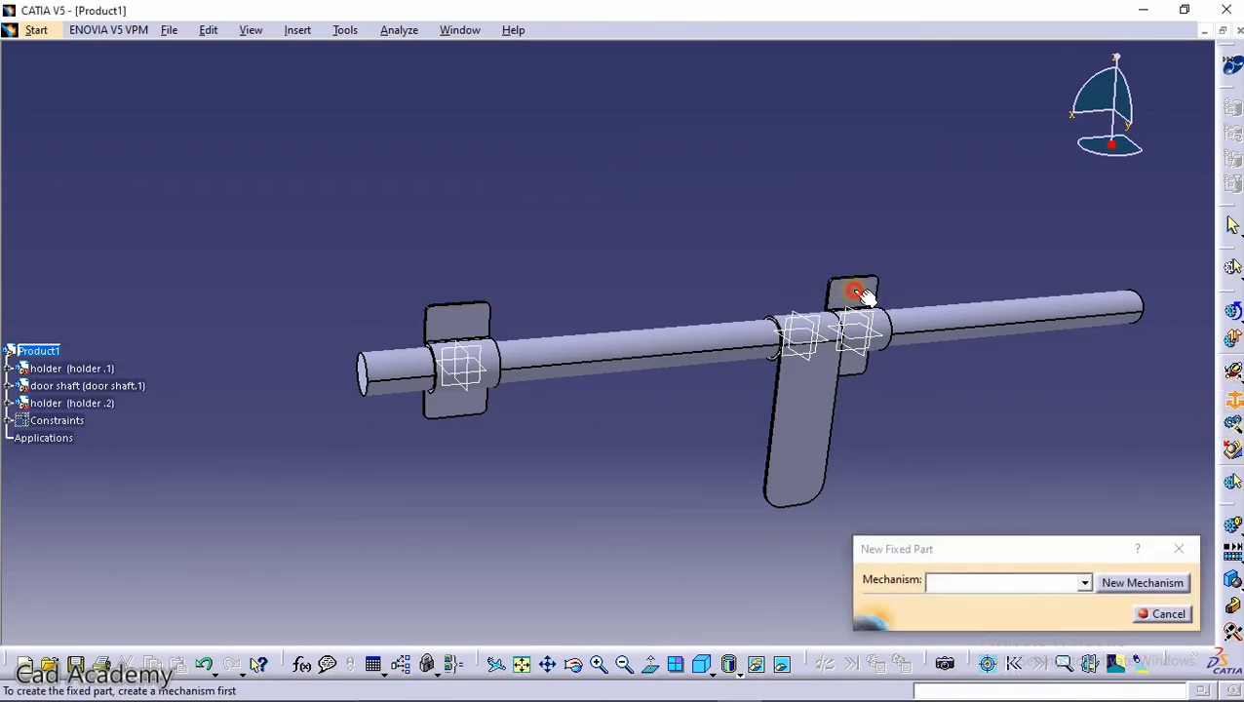
left_click(1130, 583)
left_click(1089, 609)
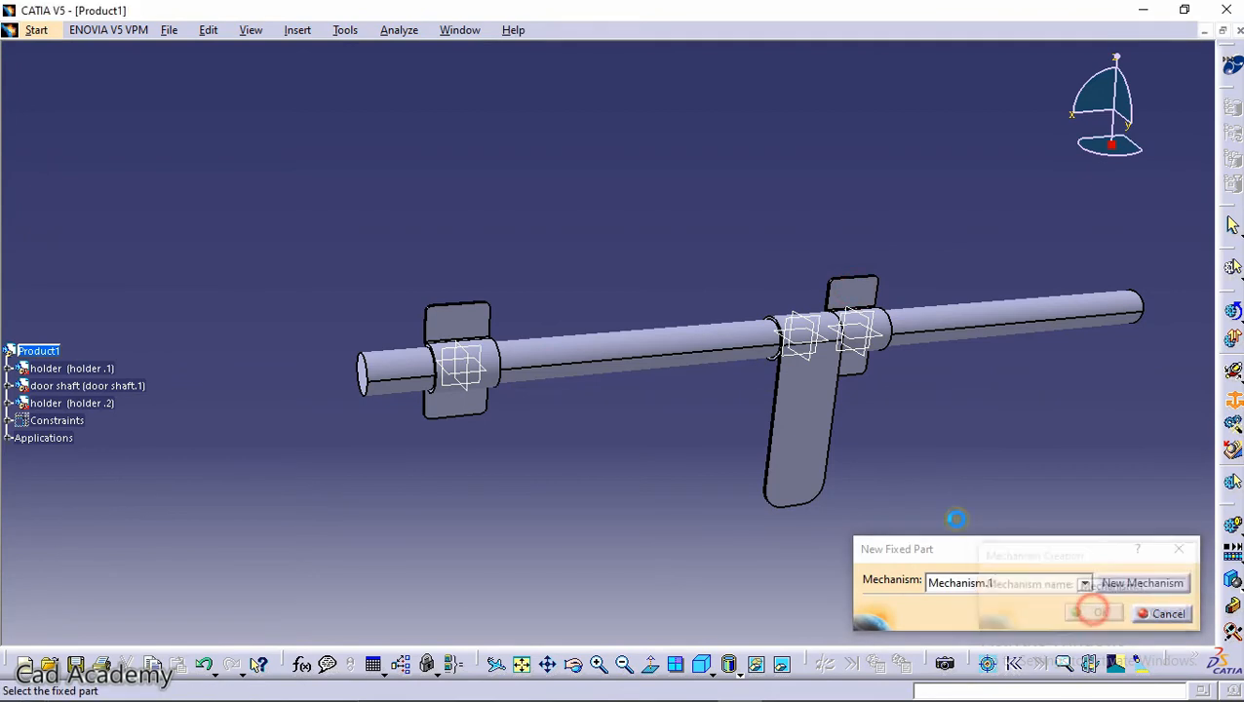
left_click(871, 303)
left_click(438, 322)
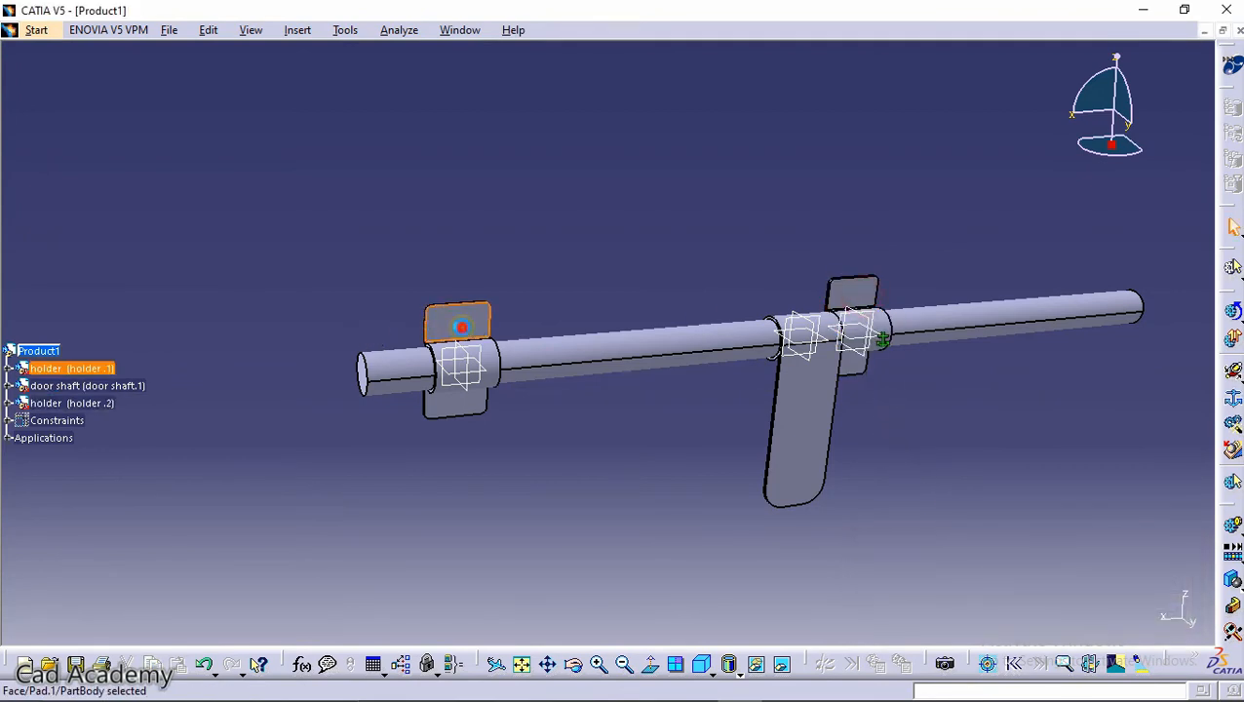
left_click(855, 297)
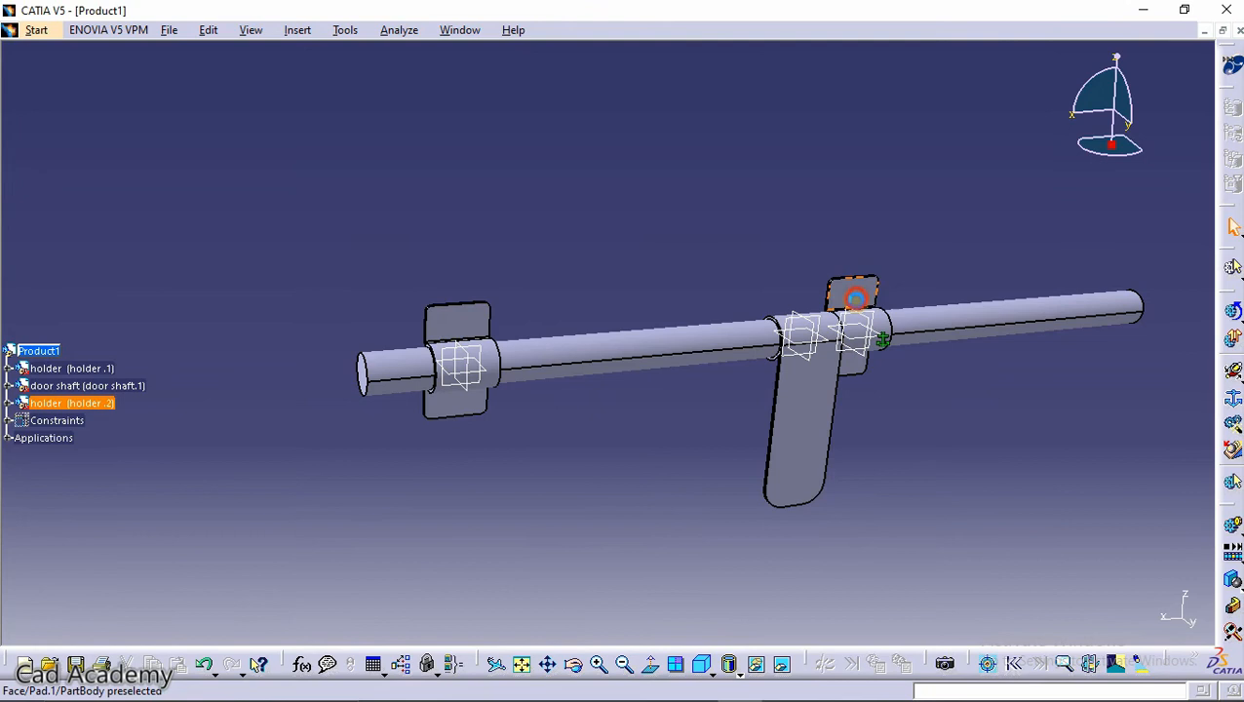
left_click(901, 477)
Expand the Applications branch of the tree down to the mechanism's fixed part to examine its contents
left_click(8, 439)
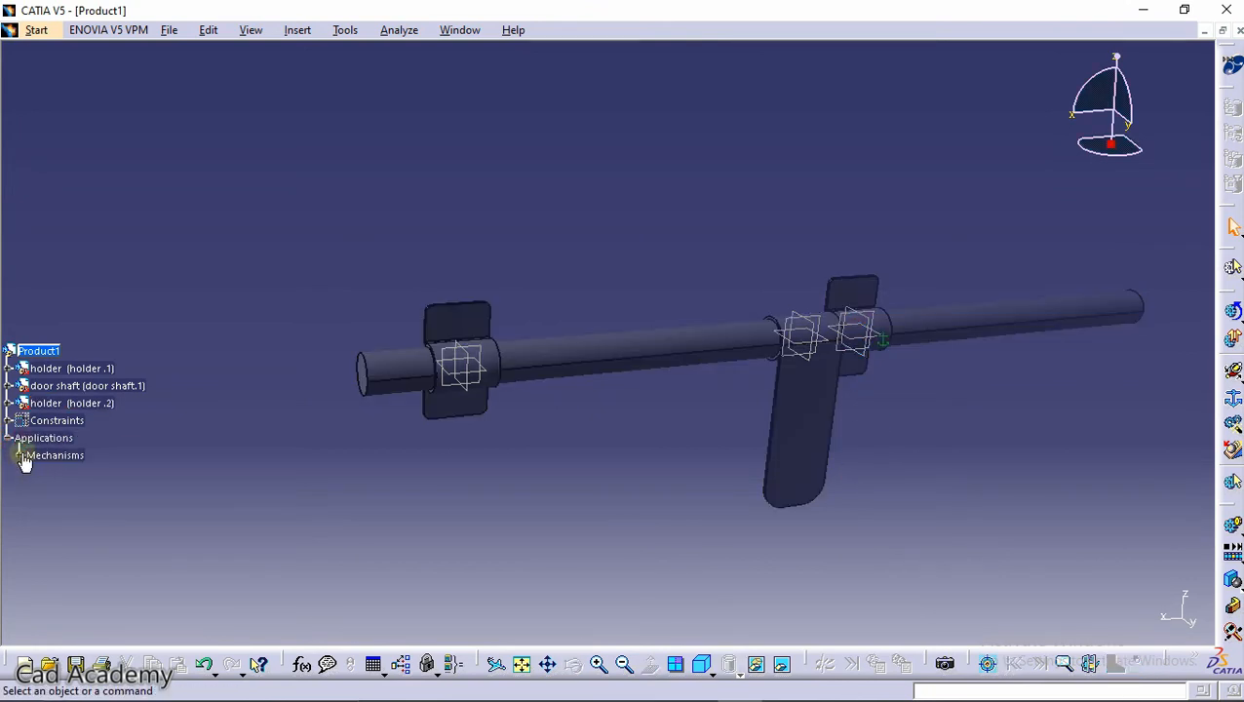
left_click(20, 455)
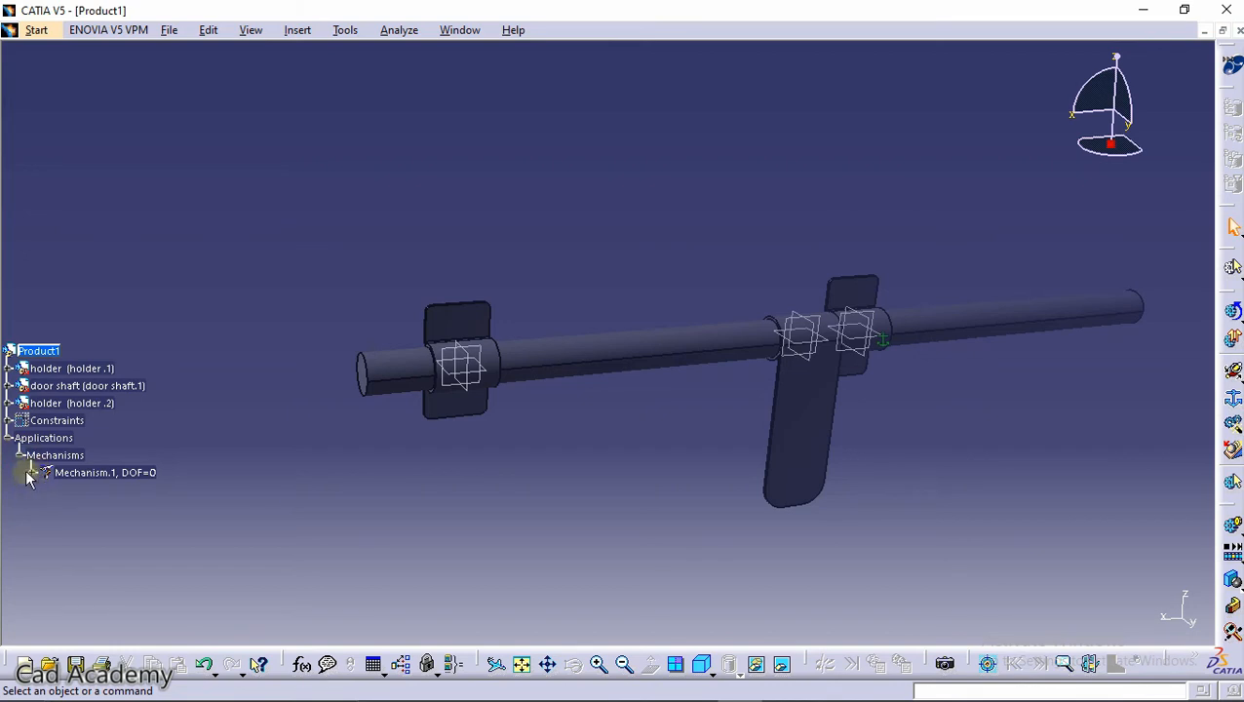
left_click(33, 471)
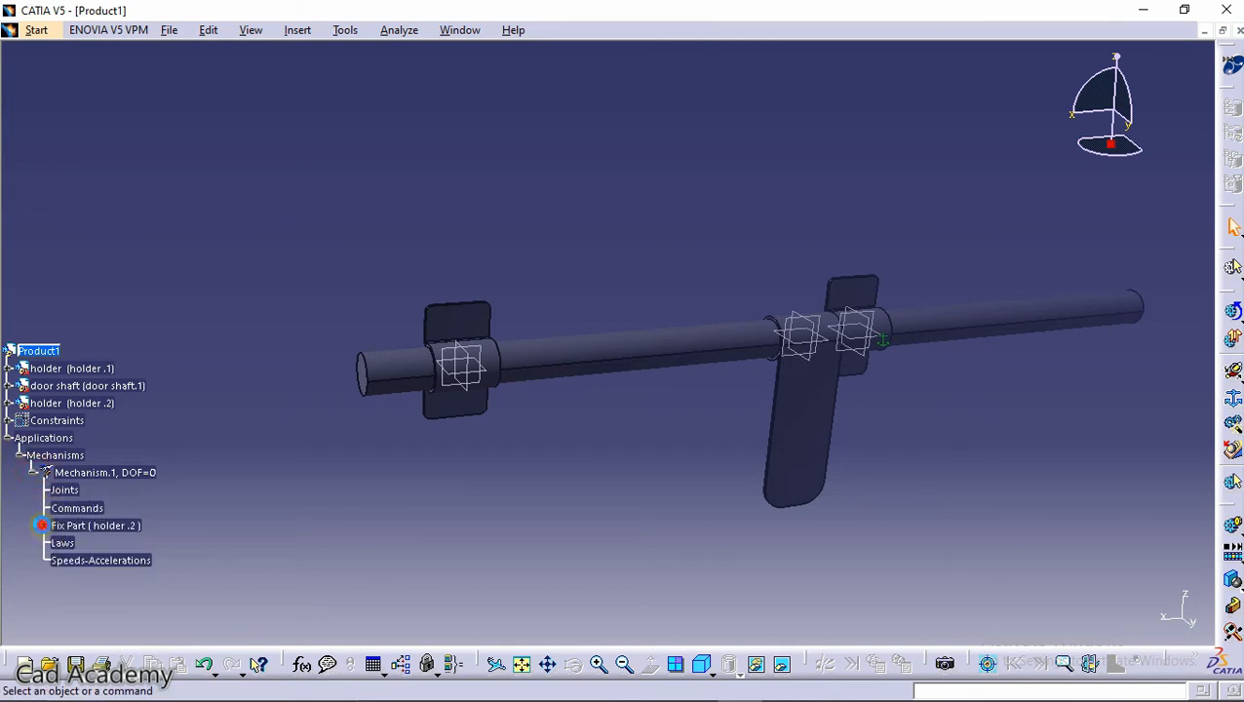
left_click(41, 525)
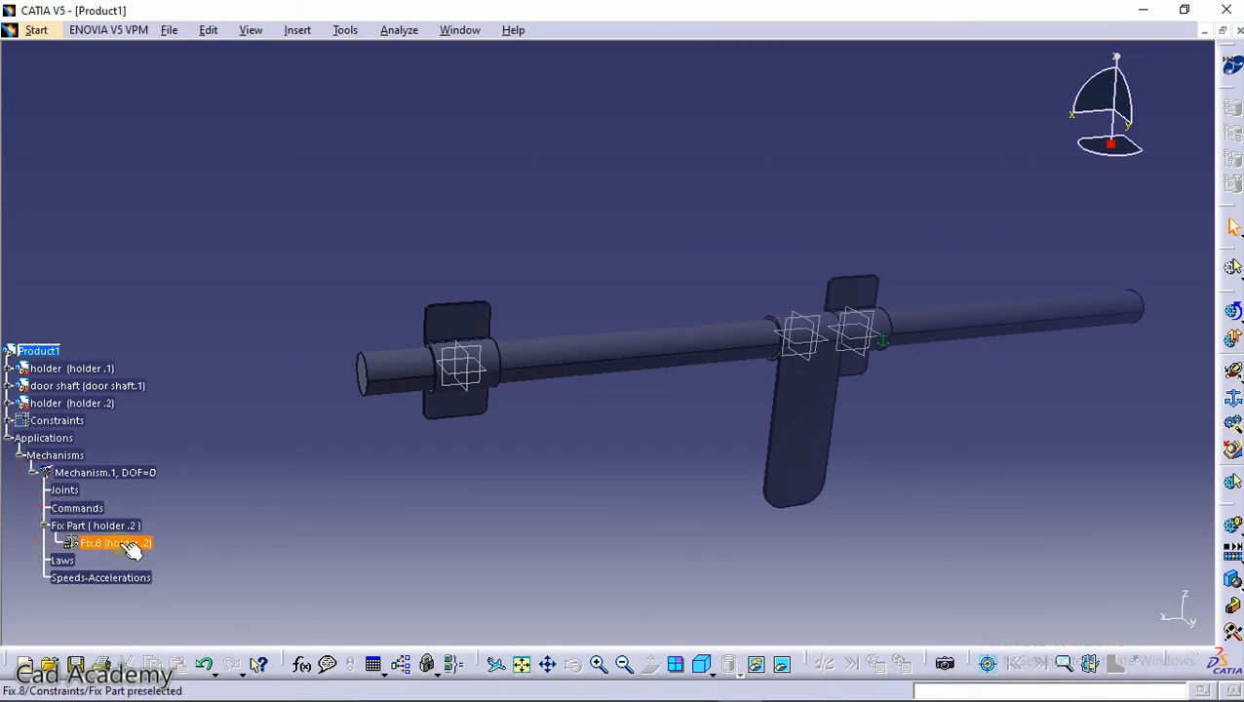
left_click(43, 548)
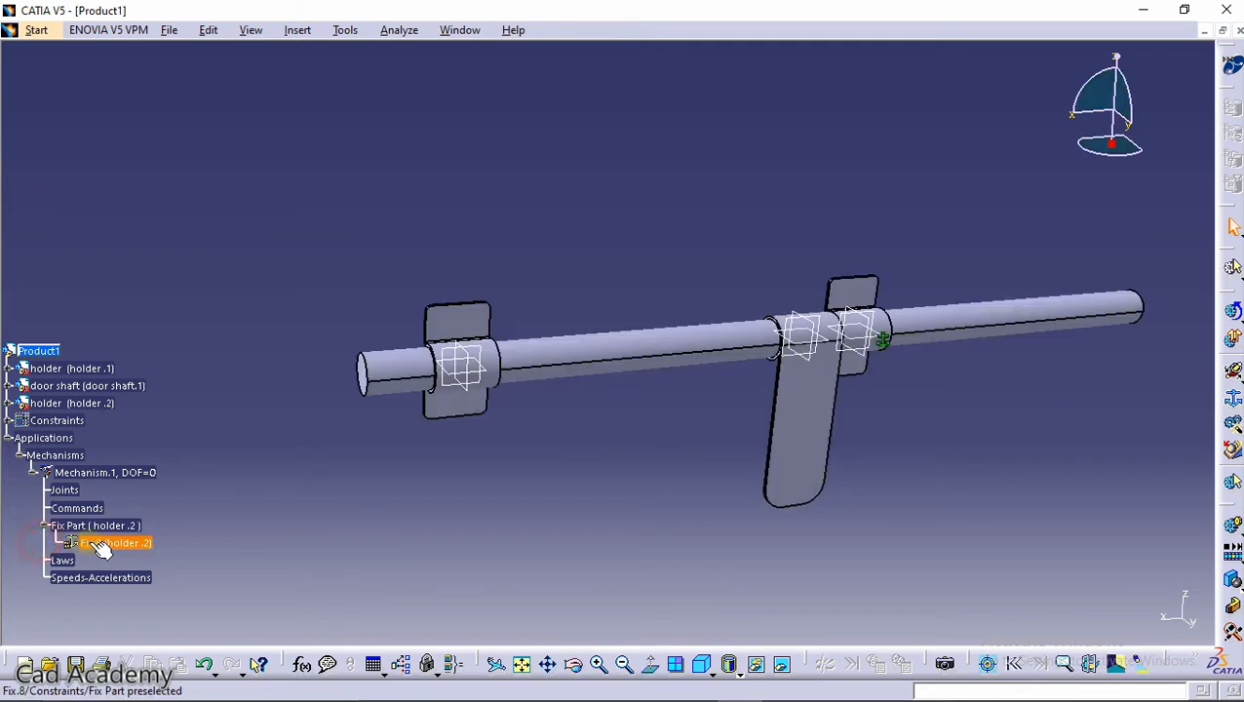
left_click(318, 541)
Create a rigid joint between the second holder (holder .2) and the first holder (holder .1)
left_click(1234, 372)
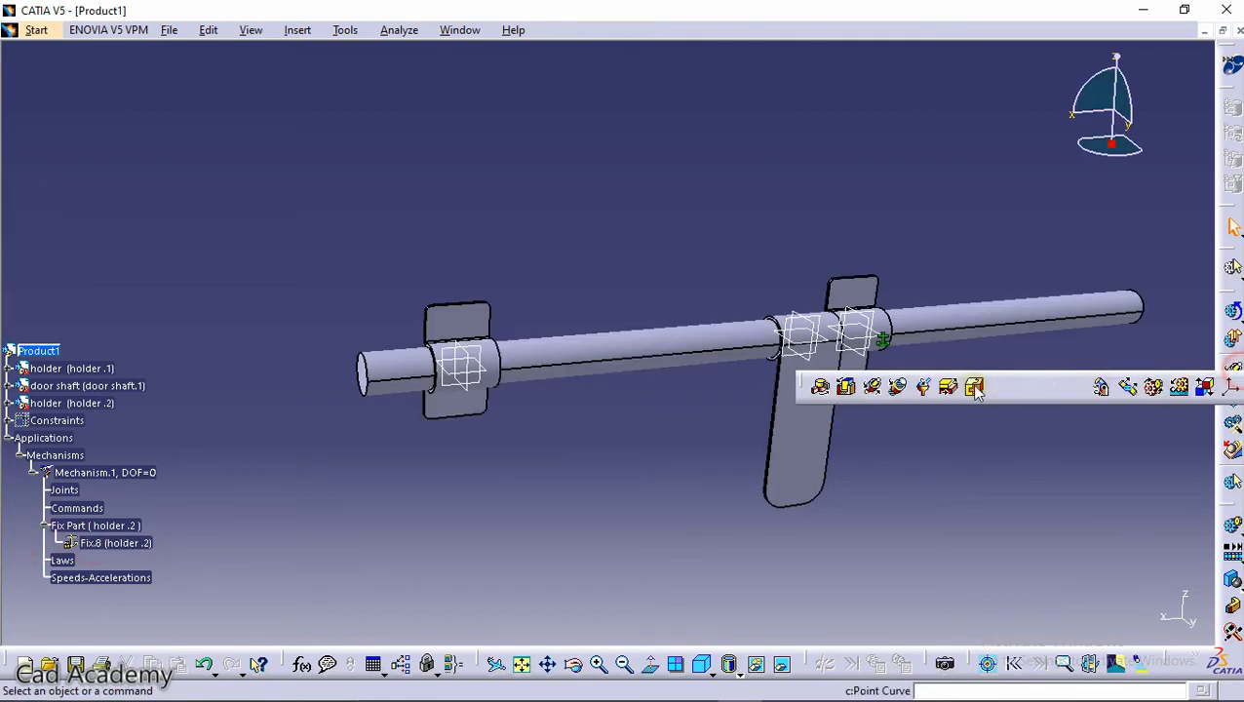
left_click(975, 388)
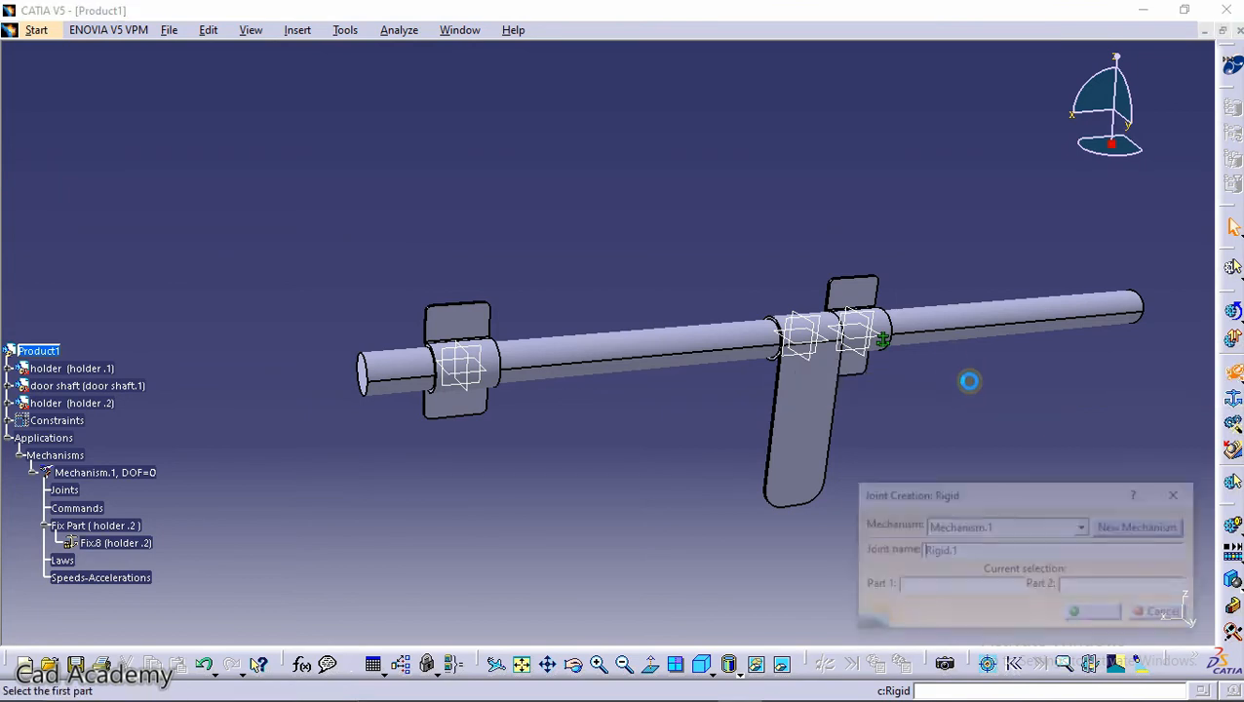
left_click(880, 299)
left_click(448, 318)
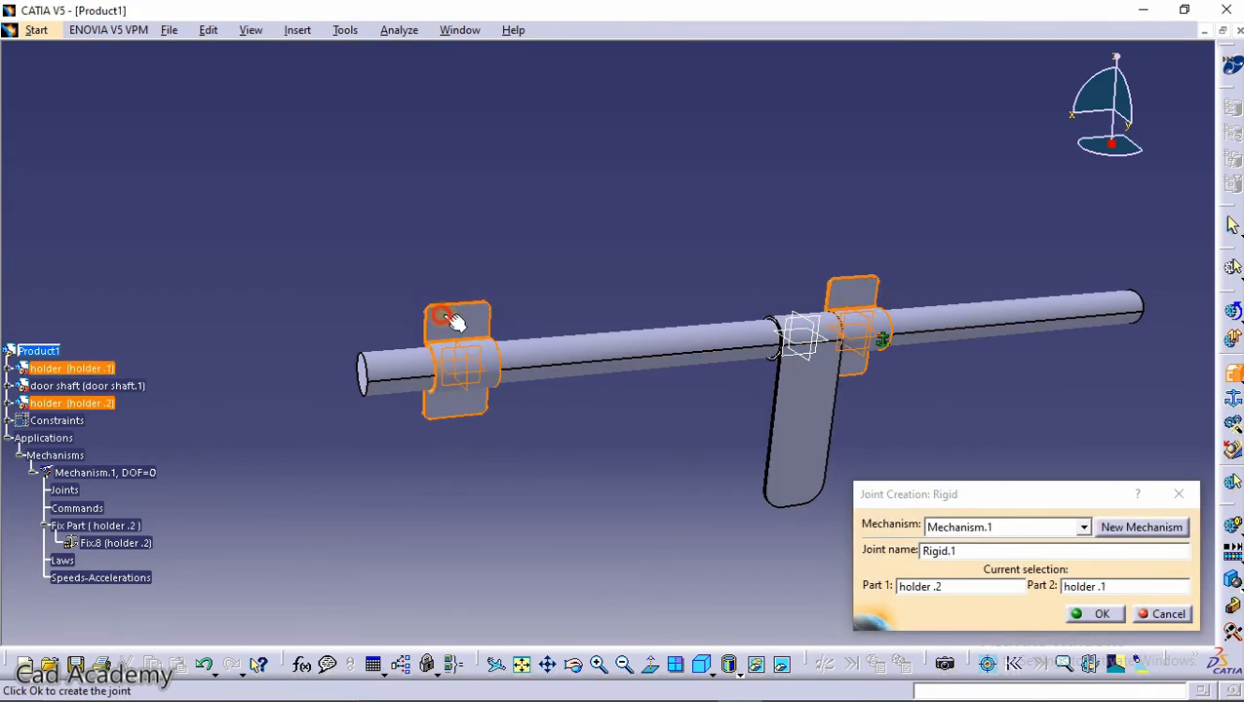
left_click(1099, 613)
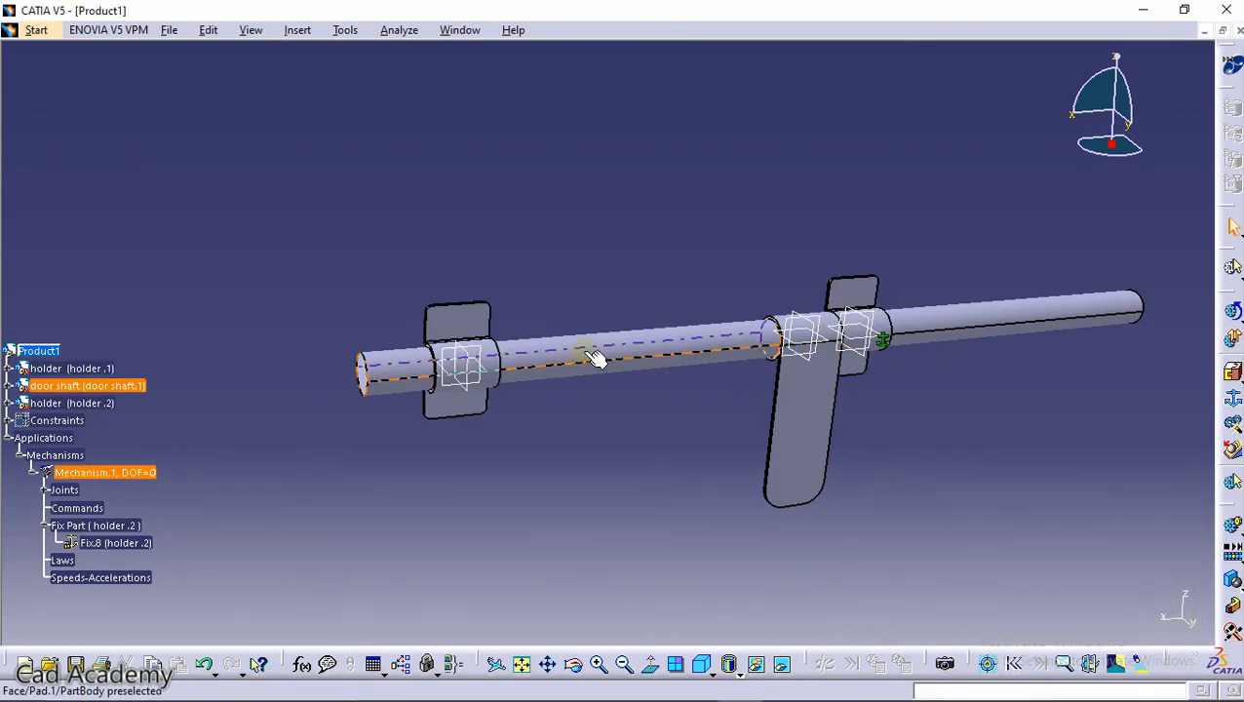
left_click(982, 218)
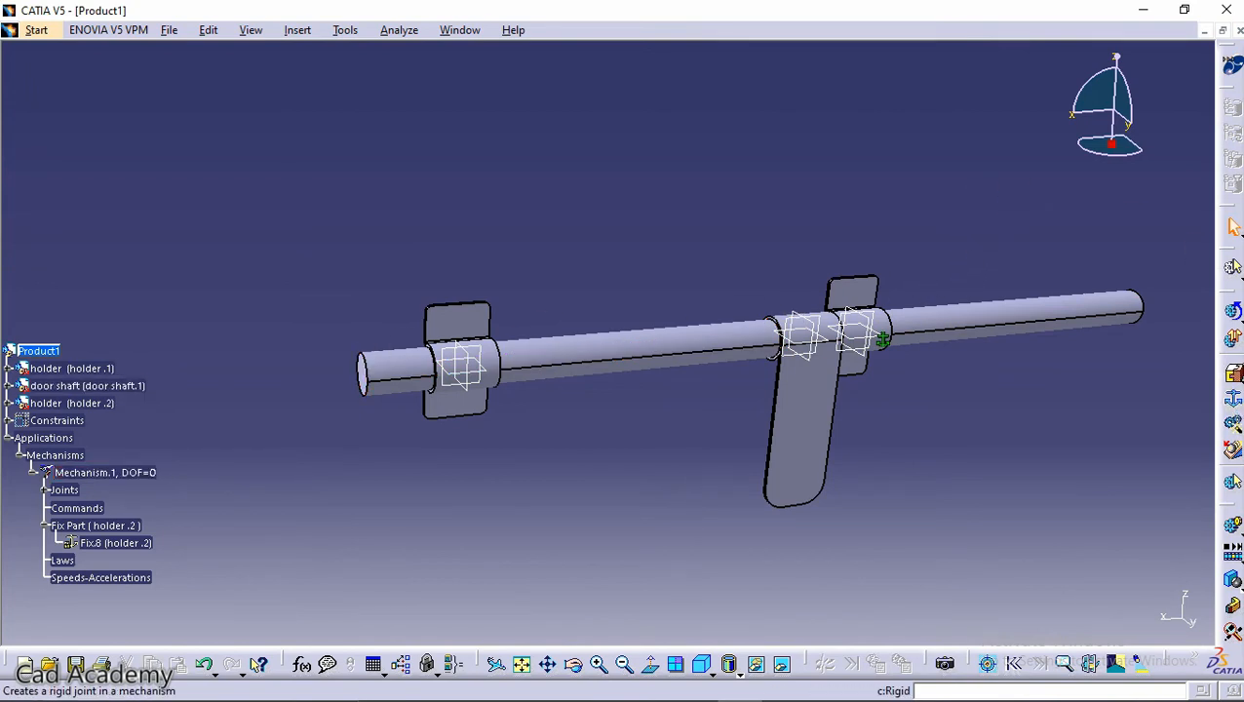
Create a cylindrical joint between the axes of the door shaft and the first holder, both angle driven and length driven
left_click(1236, 378)
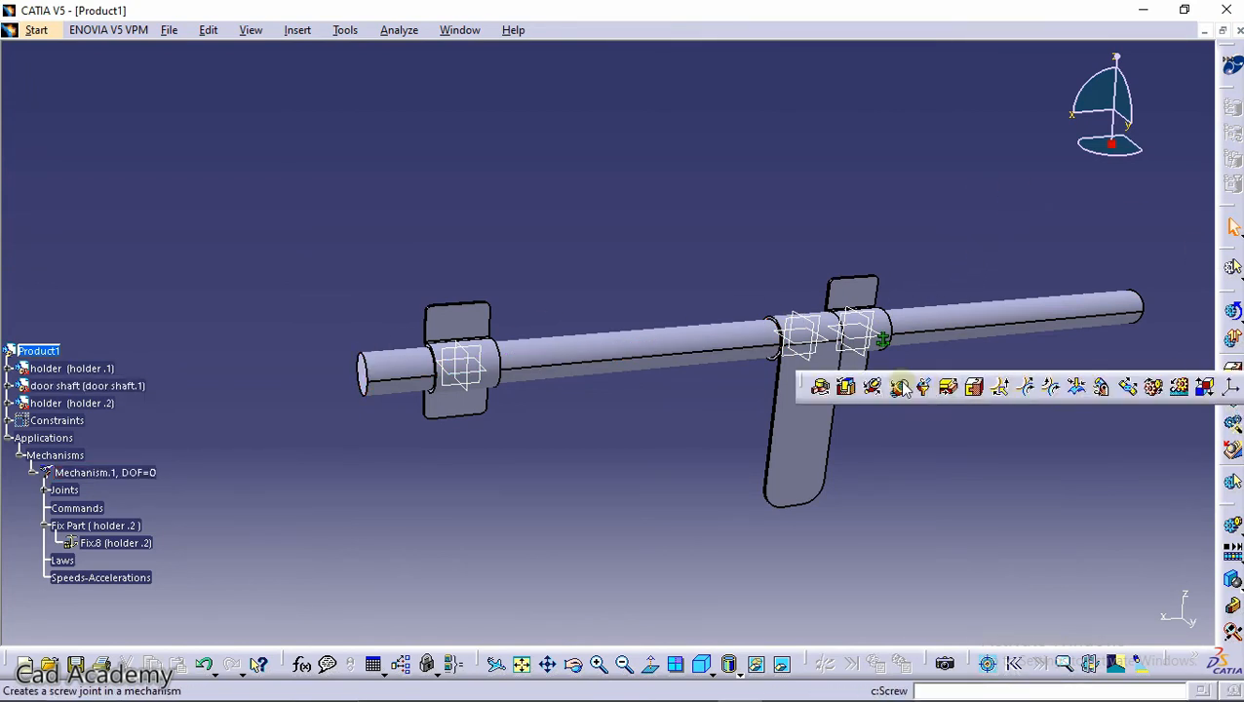
left_click(846, 387)
left_click(682, 341)
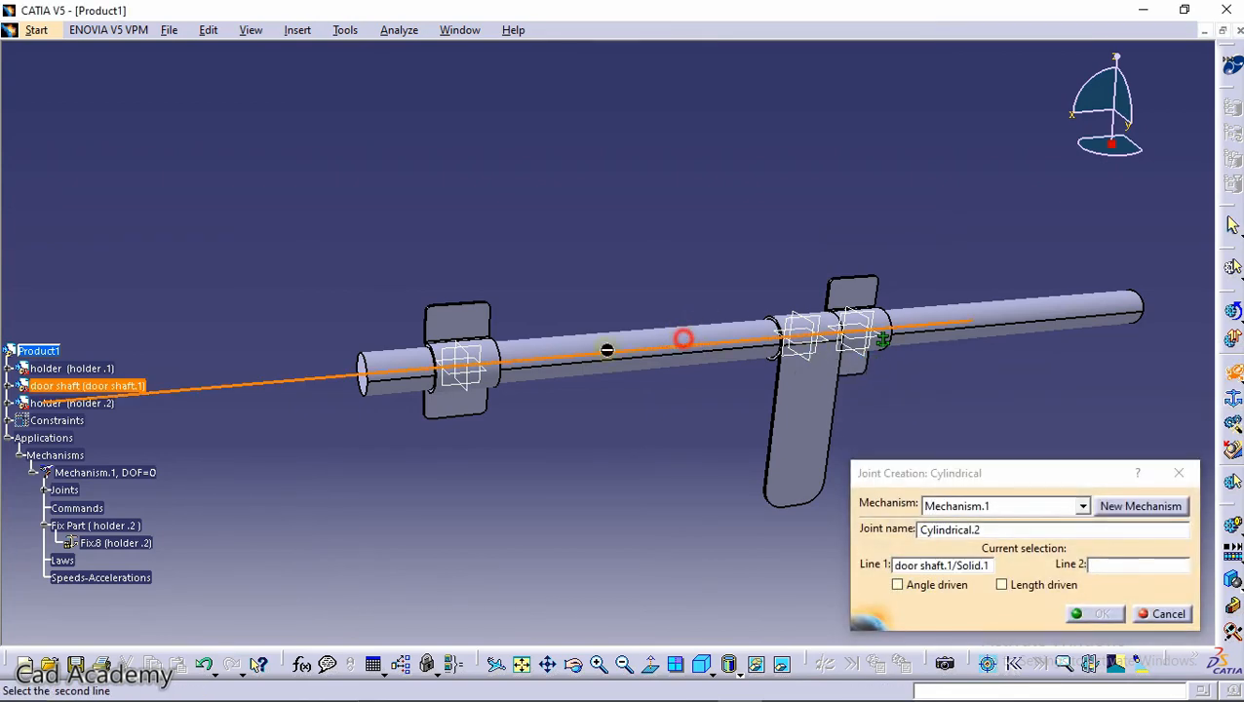
mouse_move(680, 338)
middle_mouse_down()
mouse_move(589, 344)
mouse_move(750, 328)
mouse_move(765, 343)
middle_mouse_up()
left_click(714, 303)
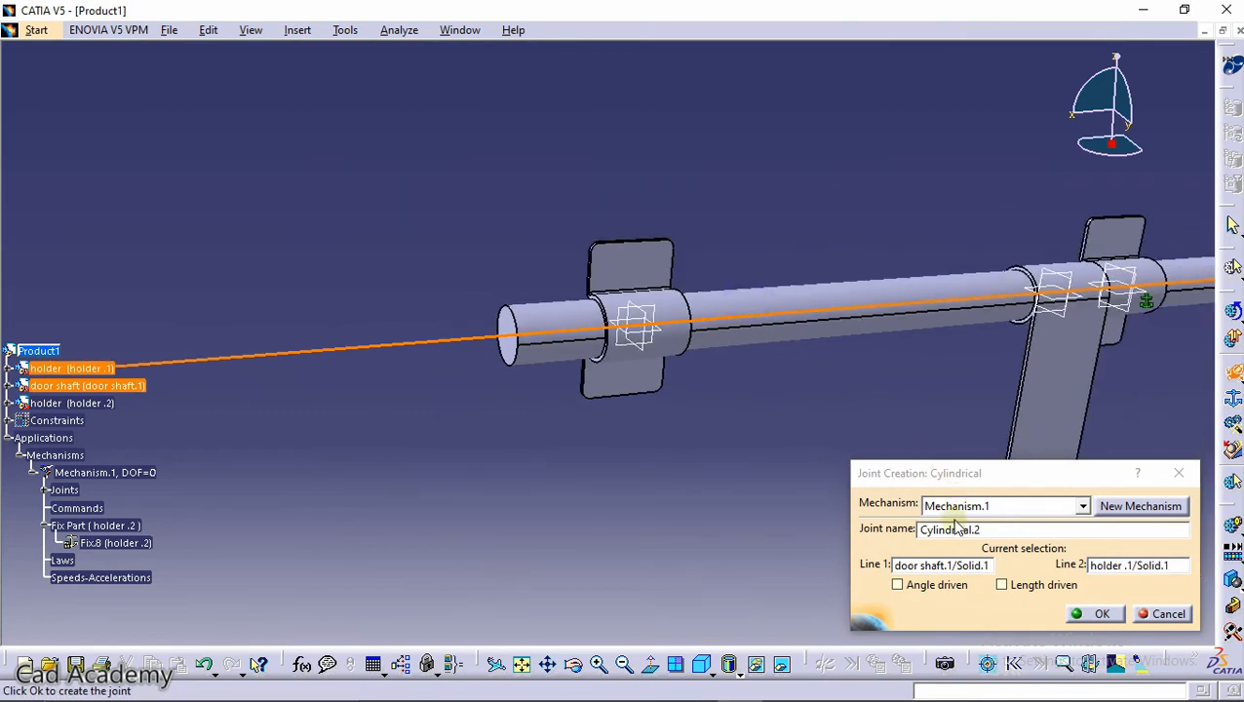
left_click(899, 585)
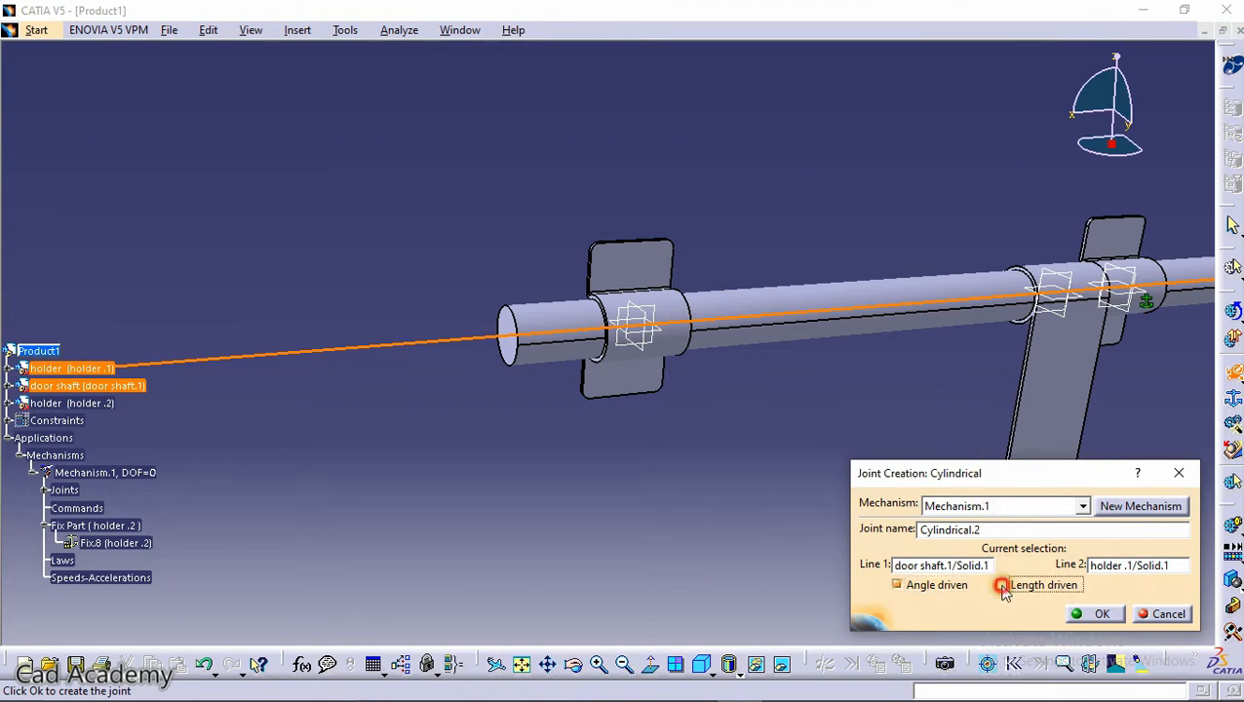
left_click(1089, 614)
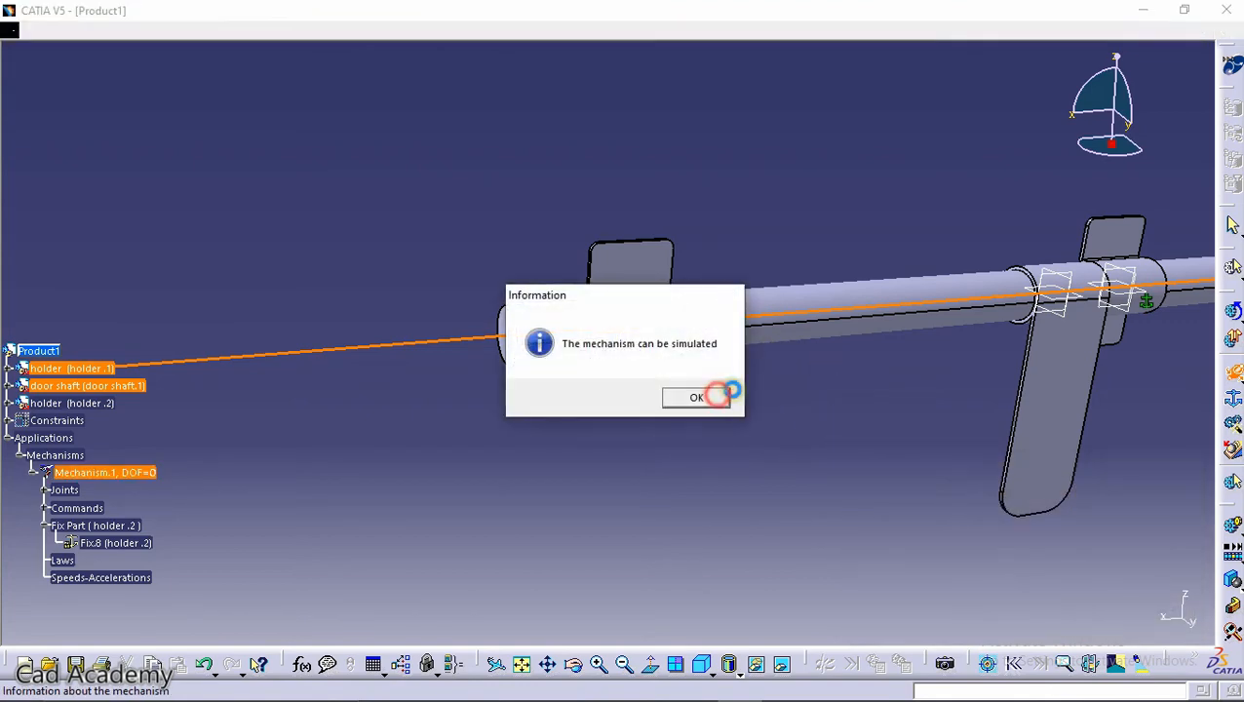
left_click(717, 393)
middle_click_drag(716, 393, 576, 380)
Create an undriven cylindrical joint between the axes of the door shaft and the second holder
left_click(1232, 371)
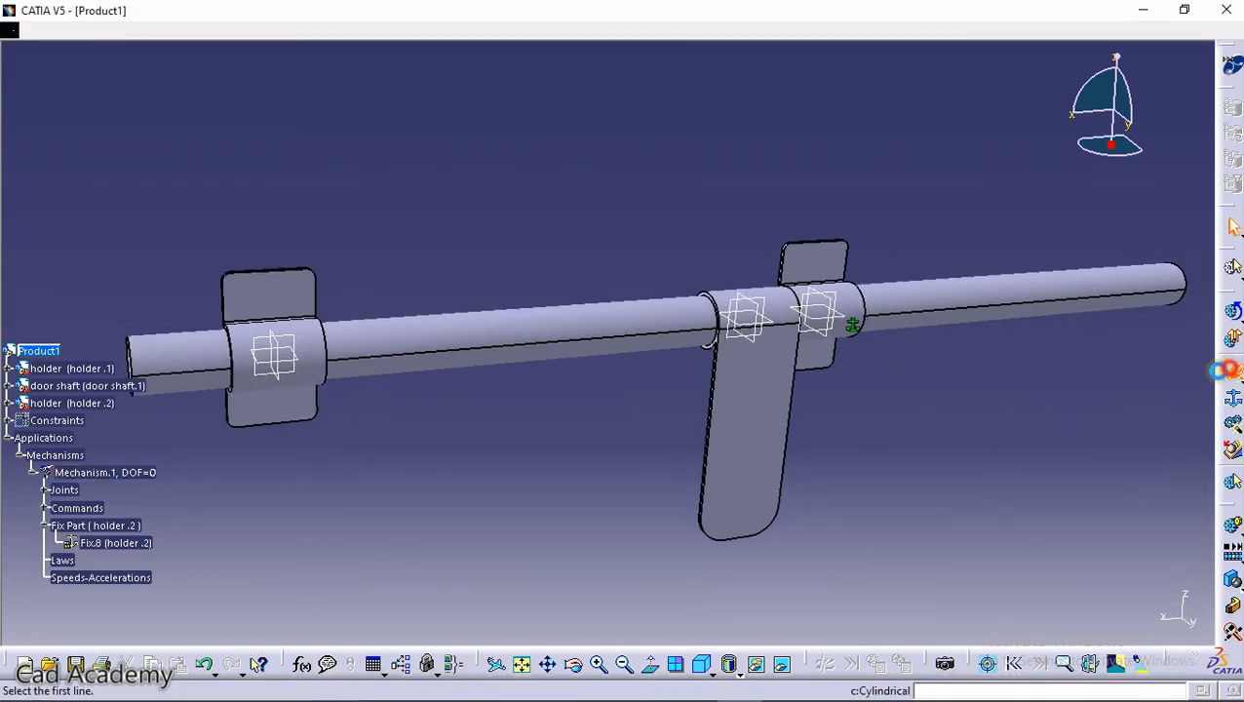
middle_click_drag(794, 322, 633, 246)
left_click(894, 286)
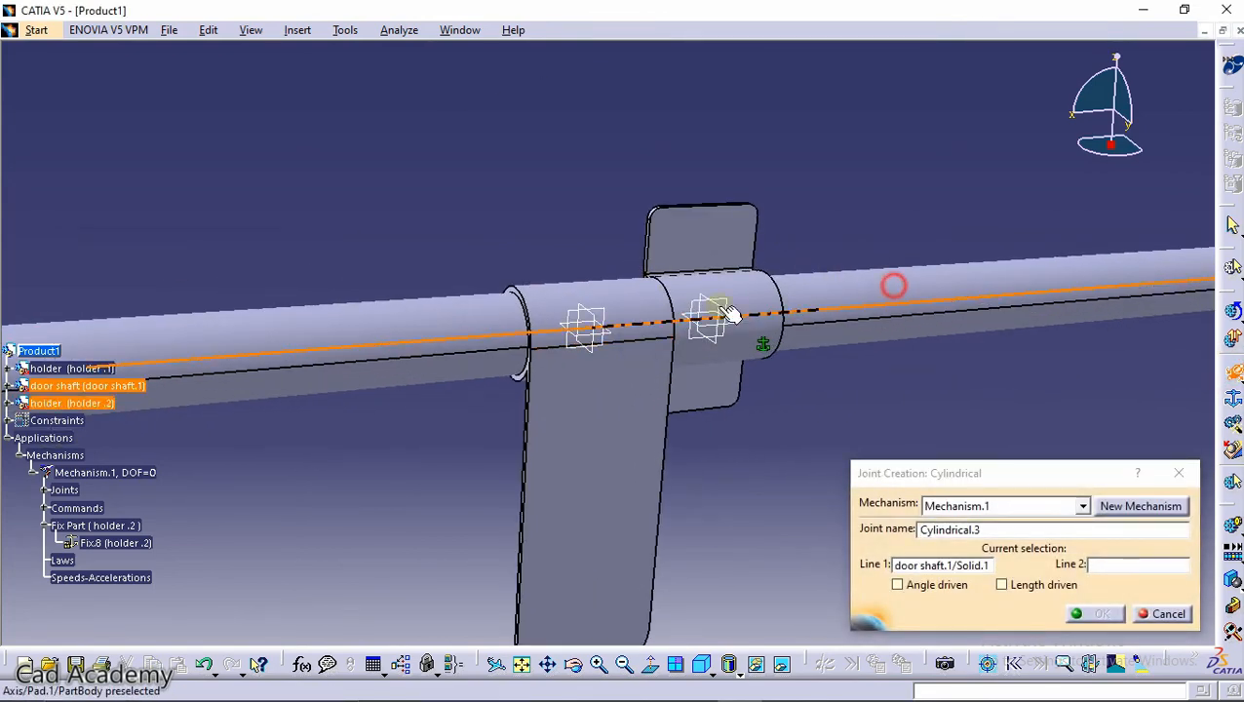
left_click(759, 306)
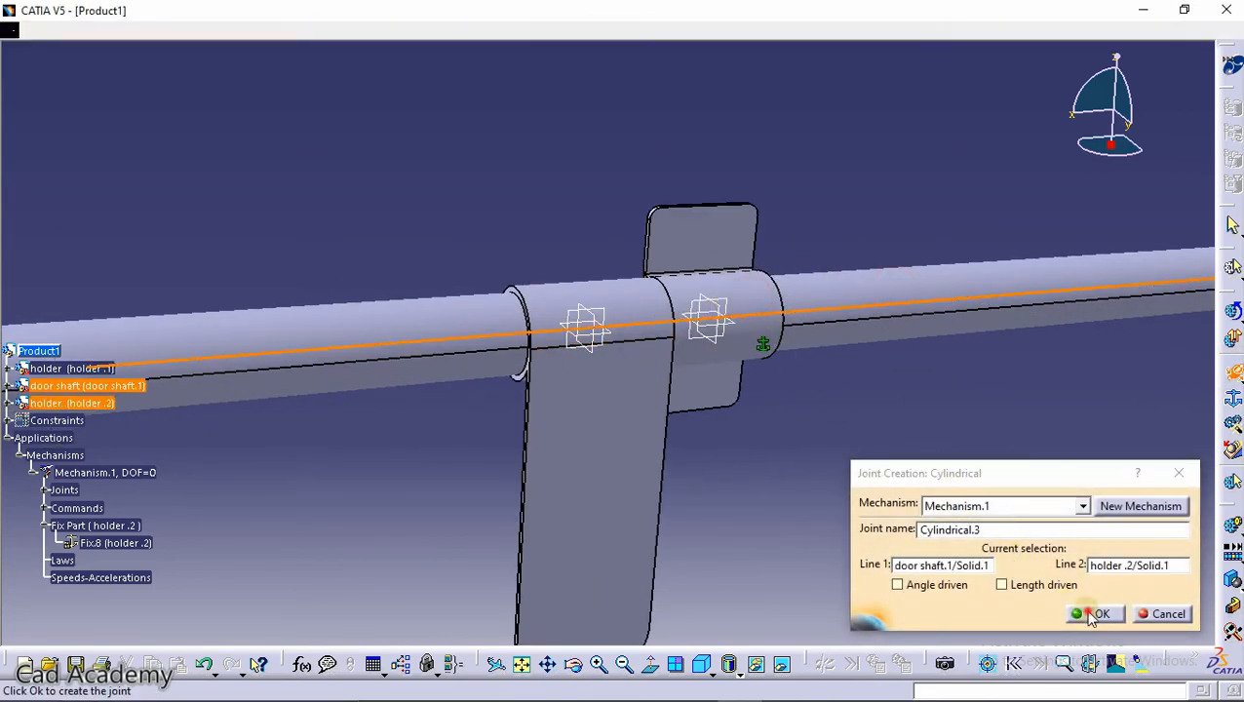
left_click(1094, 614)
left_click(693, 394)
middle_click_drag(679, 230, 717, 343)
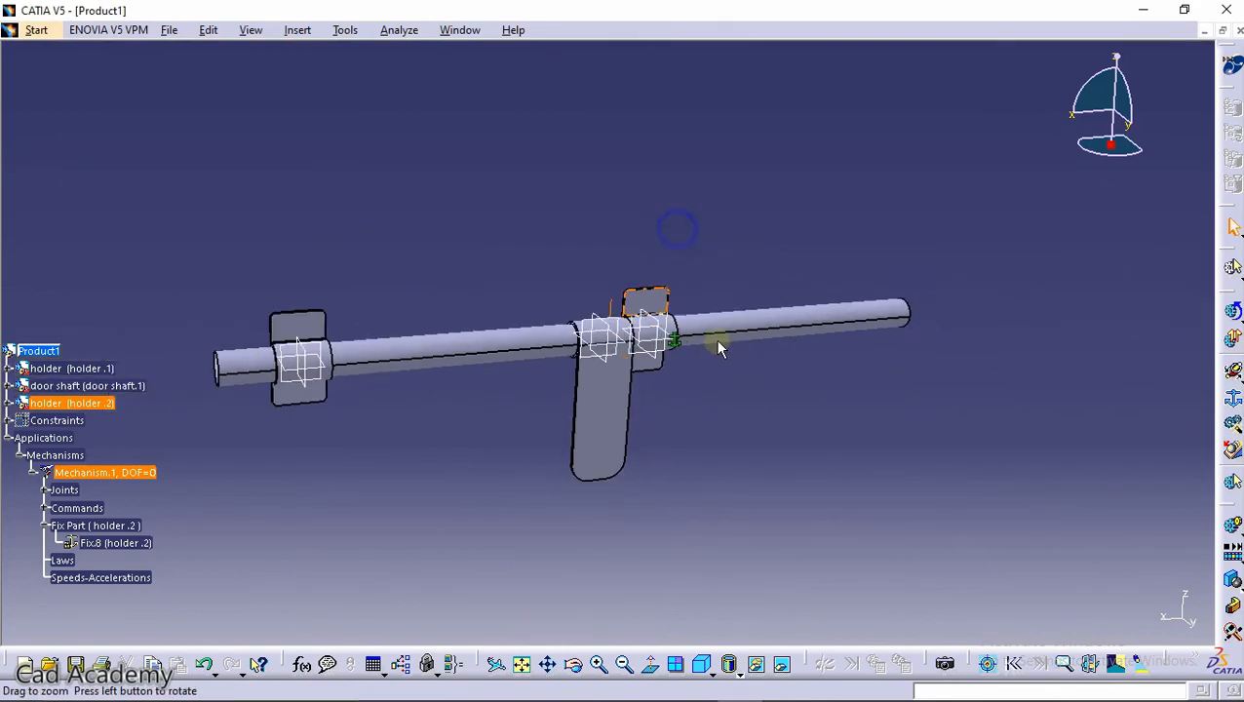
Start the kinematics simulation of Mechanism.1, turn the shaft to 100.8 with Command.1 and set Command.2 to 0
scroll(682, 336, "up", 1)
middle_click_drag(604, 332, 733, 280)
middle_click_drag(554, 252, 654, 246)
left_click(669, 210)
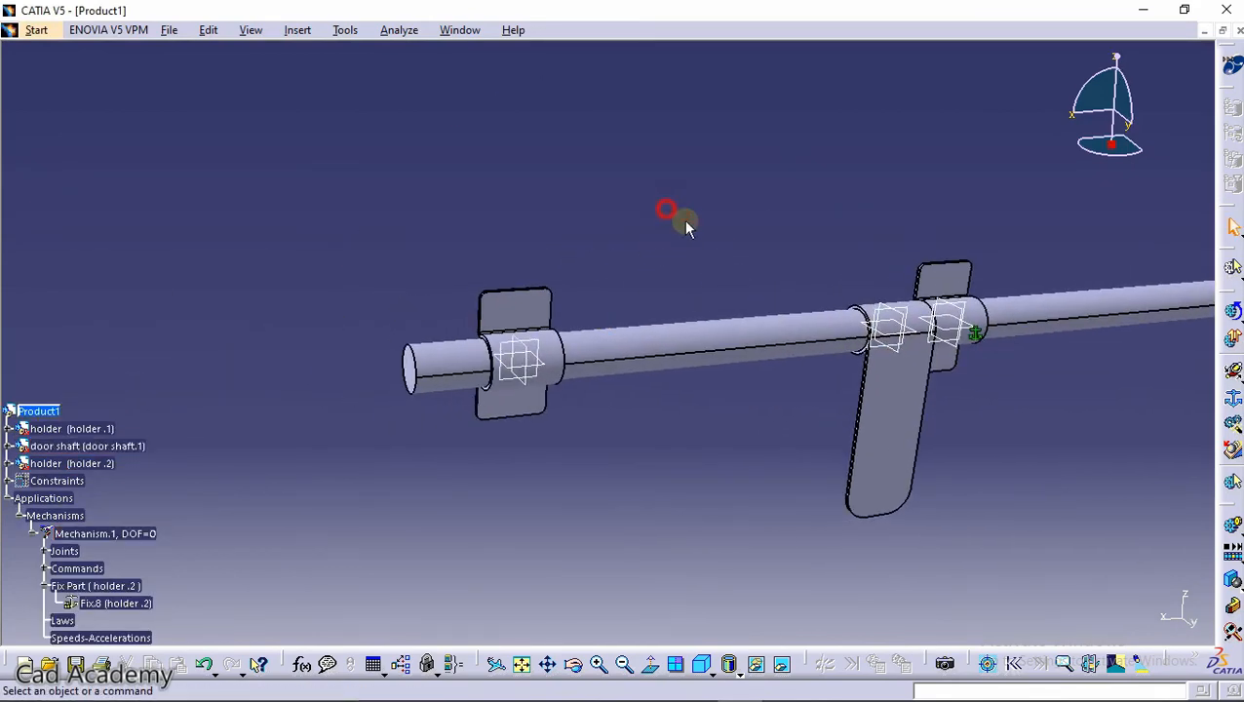
scroll(148, 405, "down", 3)
double_click(151, 352)
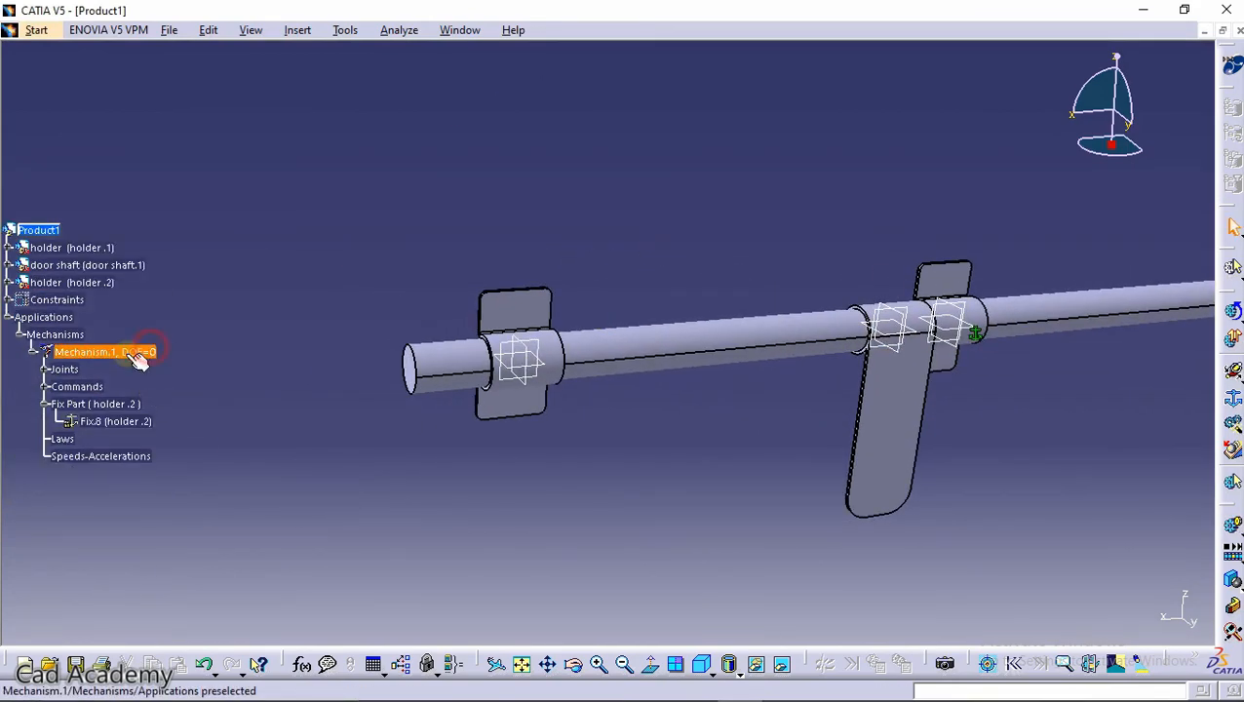
middle_click_drag(763, 295, 698, 279)
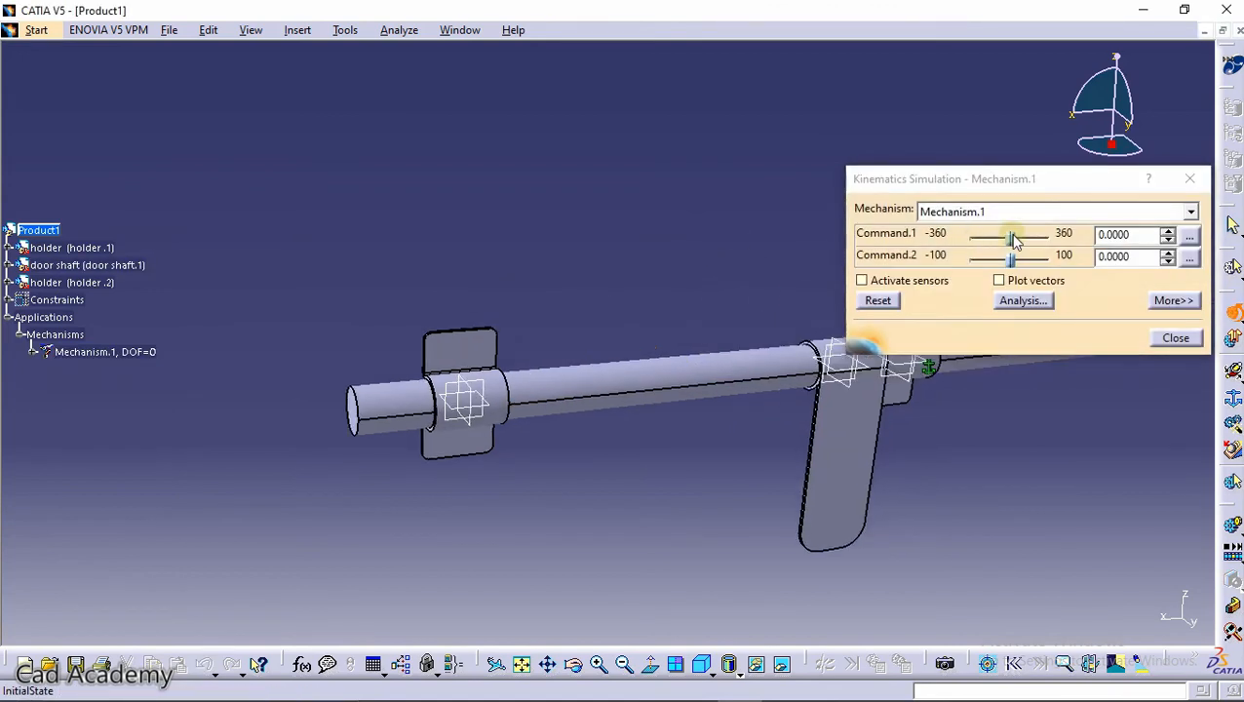
mouse_move(1011, 243)
left_mouse_down()
mouse_move(999, 244)
mouse_move(1017, 243)
mouse_move(1014, 261)
mouse_move(1063, 261)
mouse_move(969, 256)
mouse_move(1004, 256)
left_mouse_up()
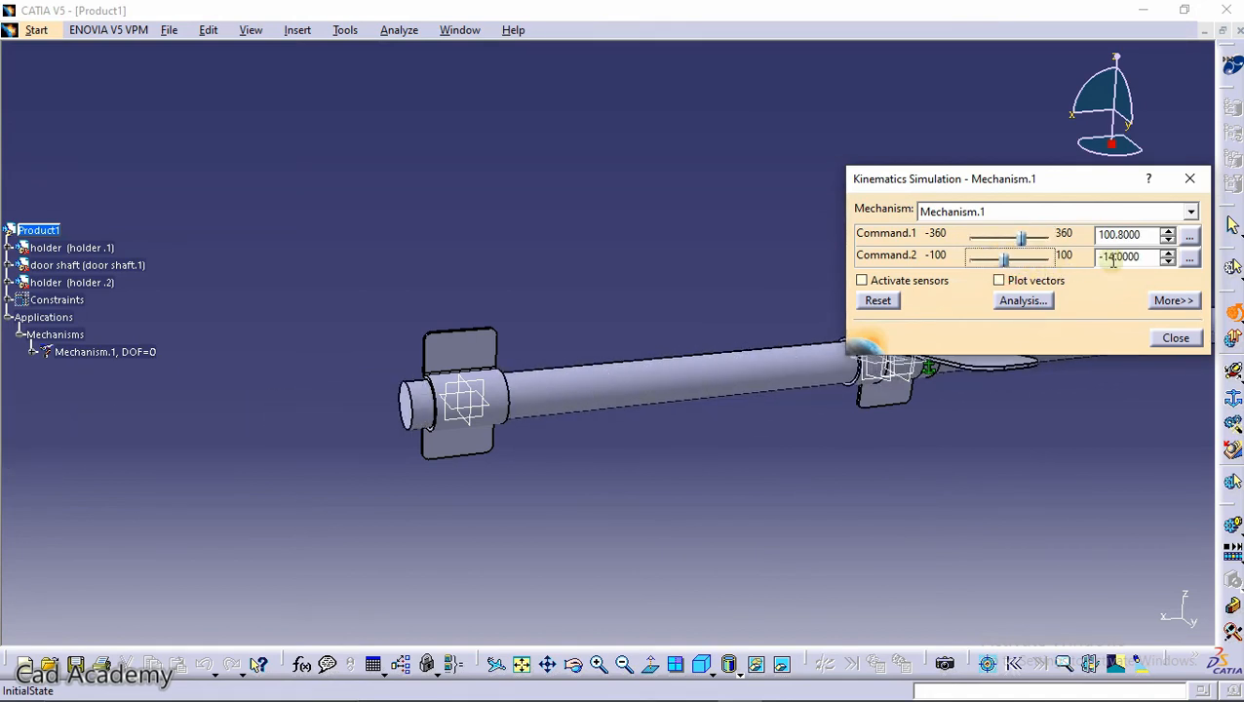
key("Return")
left_click(1009, 504)
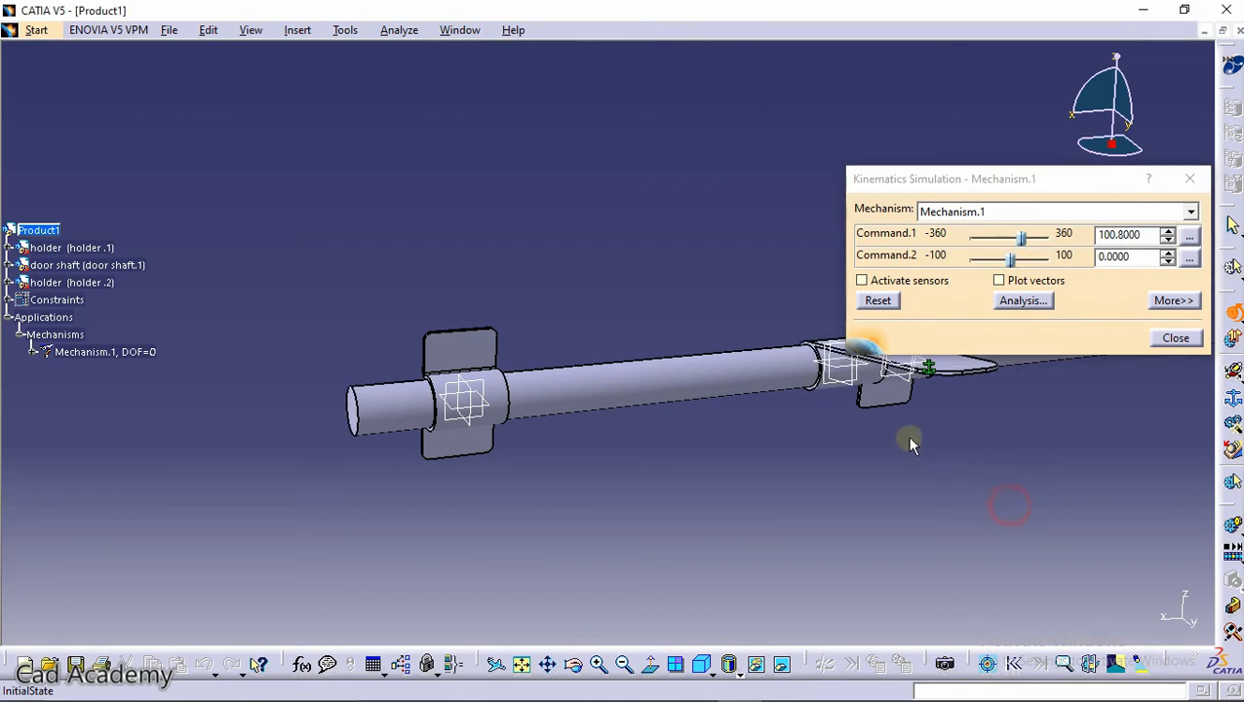
Step Command.2 between 95 and 100 to check the handle's clearance from the holder at the far end of its travel
middle_click_drag(863, 436, 875, 489)
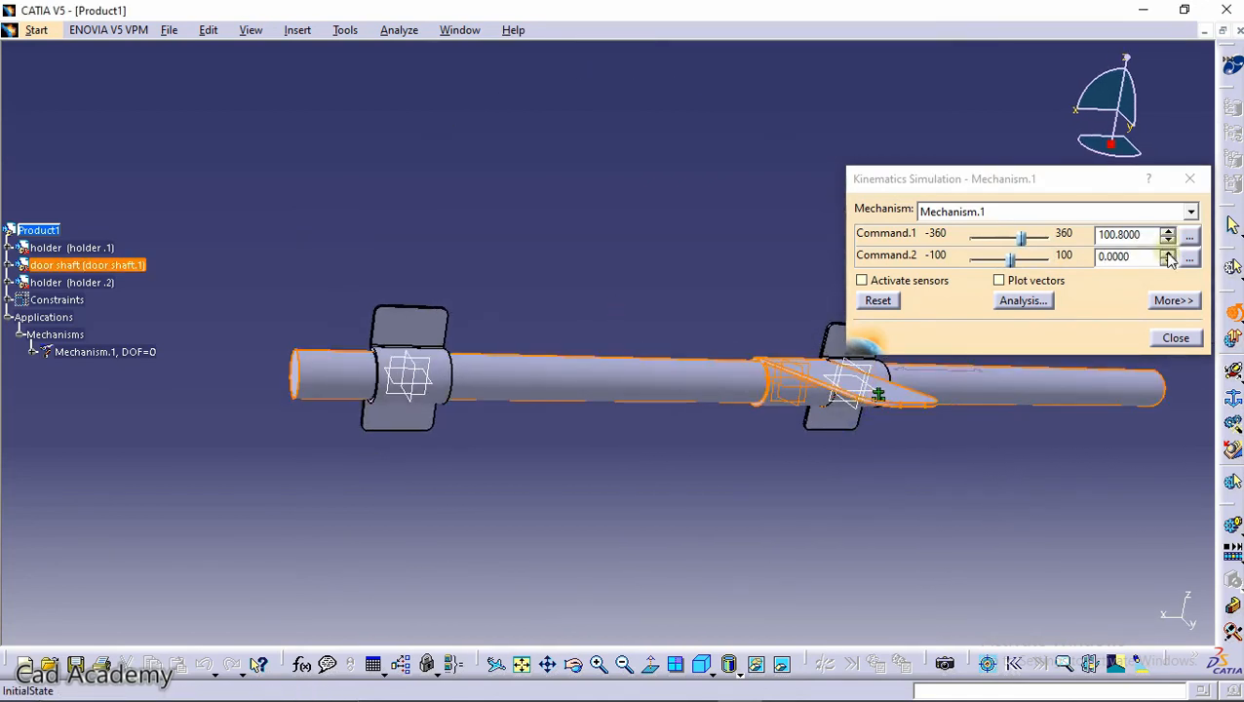
left_click(1169, 254)
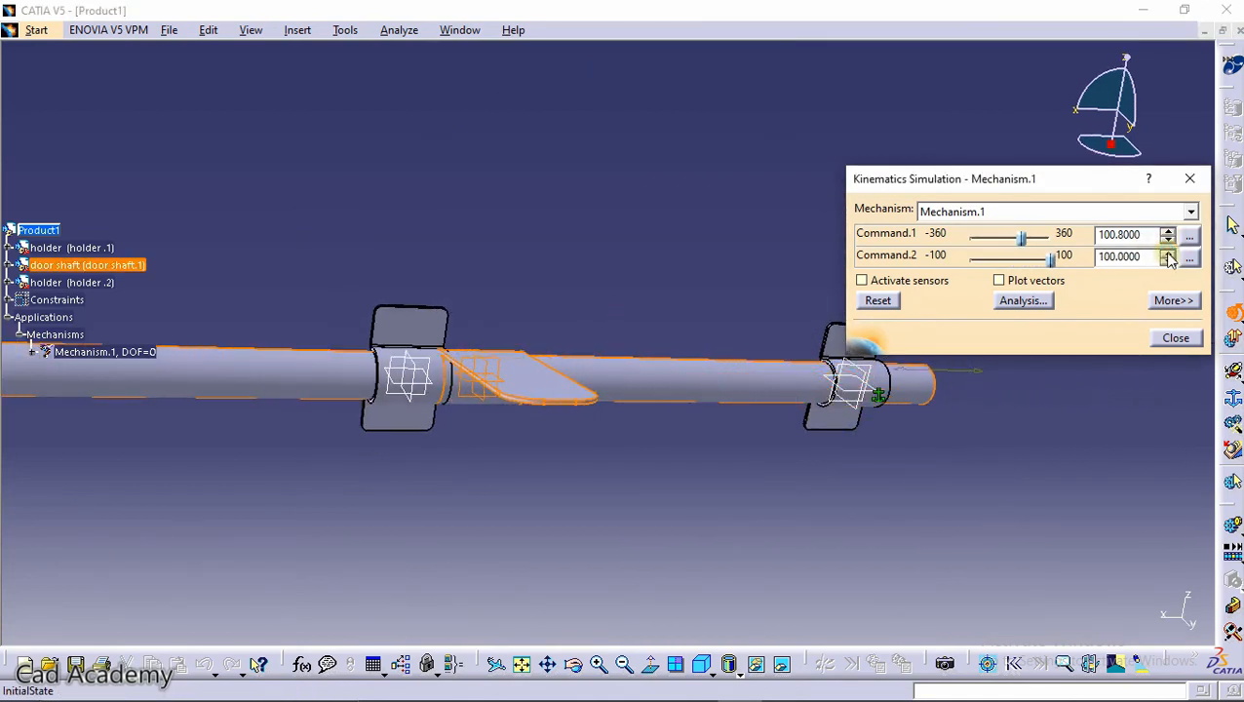
left_click(1167, 261)
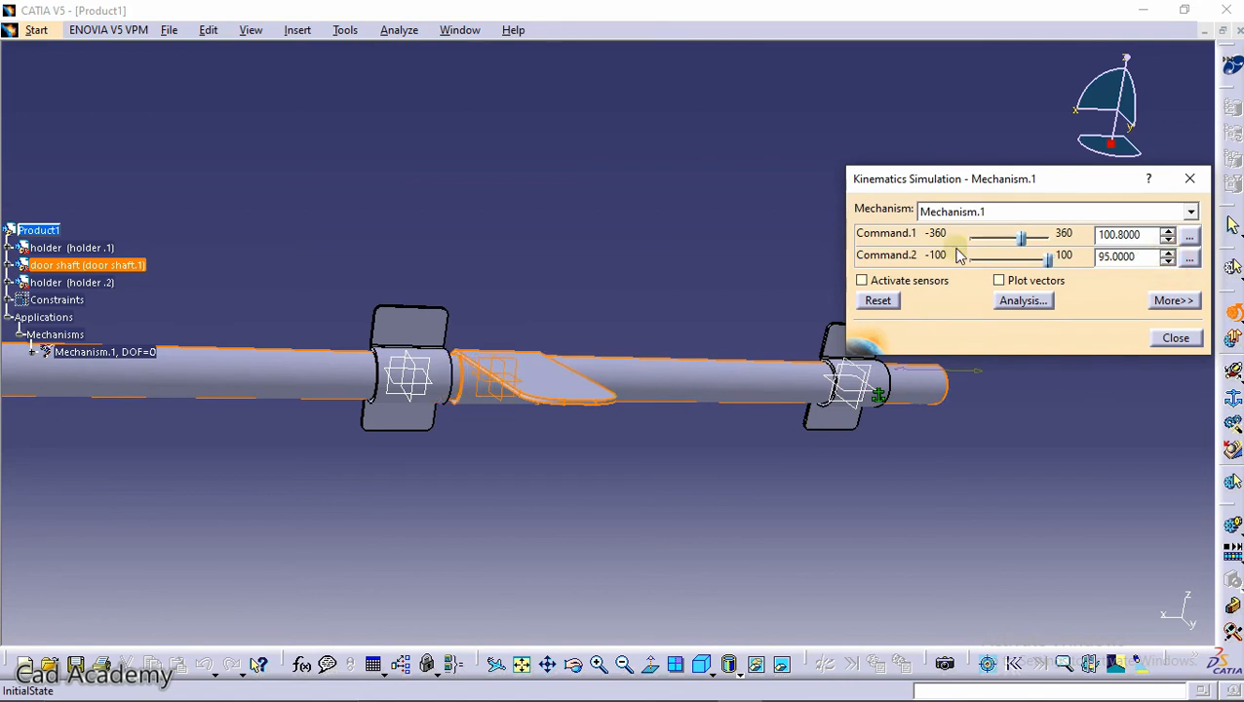
middle_click_drag(593, 213, 589, 260)
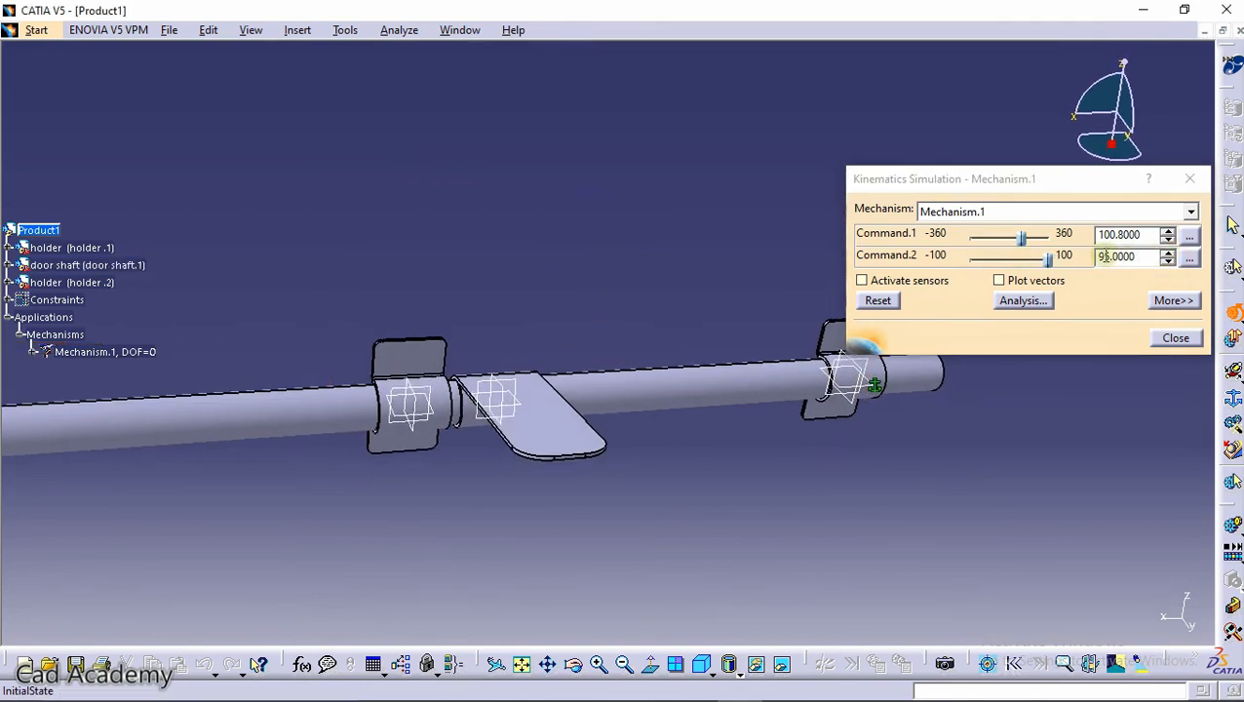
left_click(1167, 251)
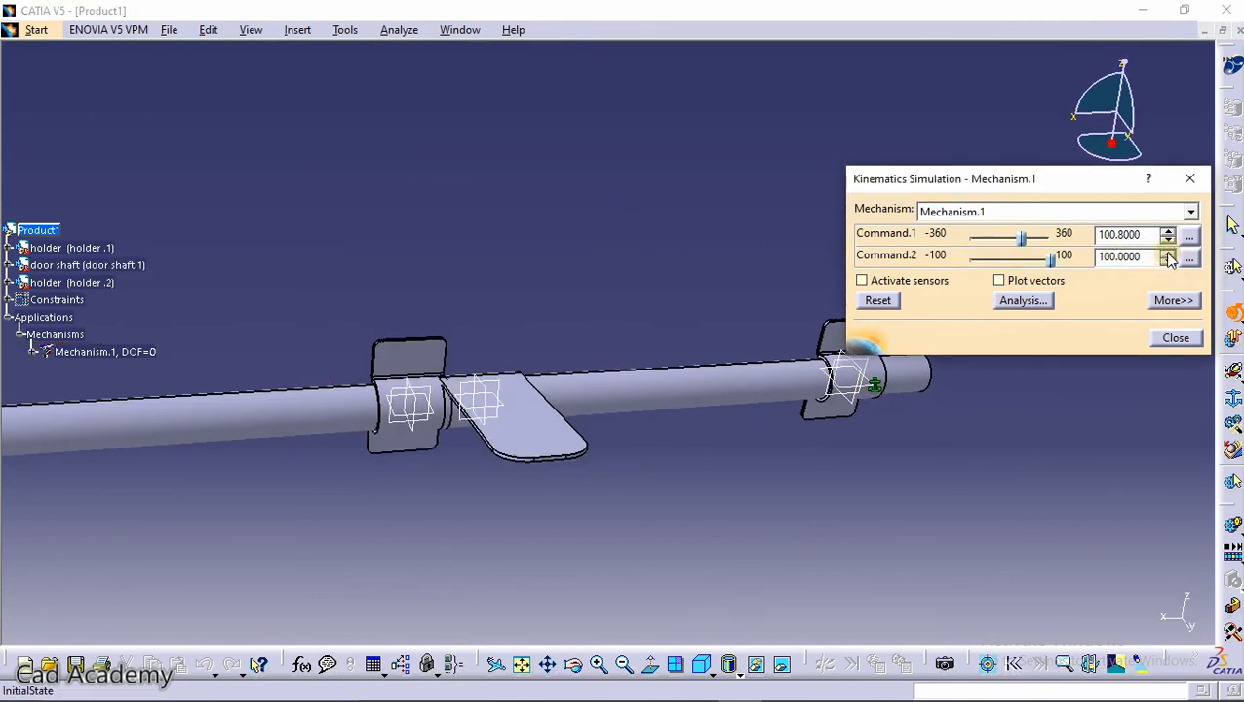
left_click(1166, 261)
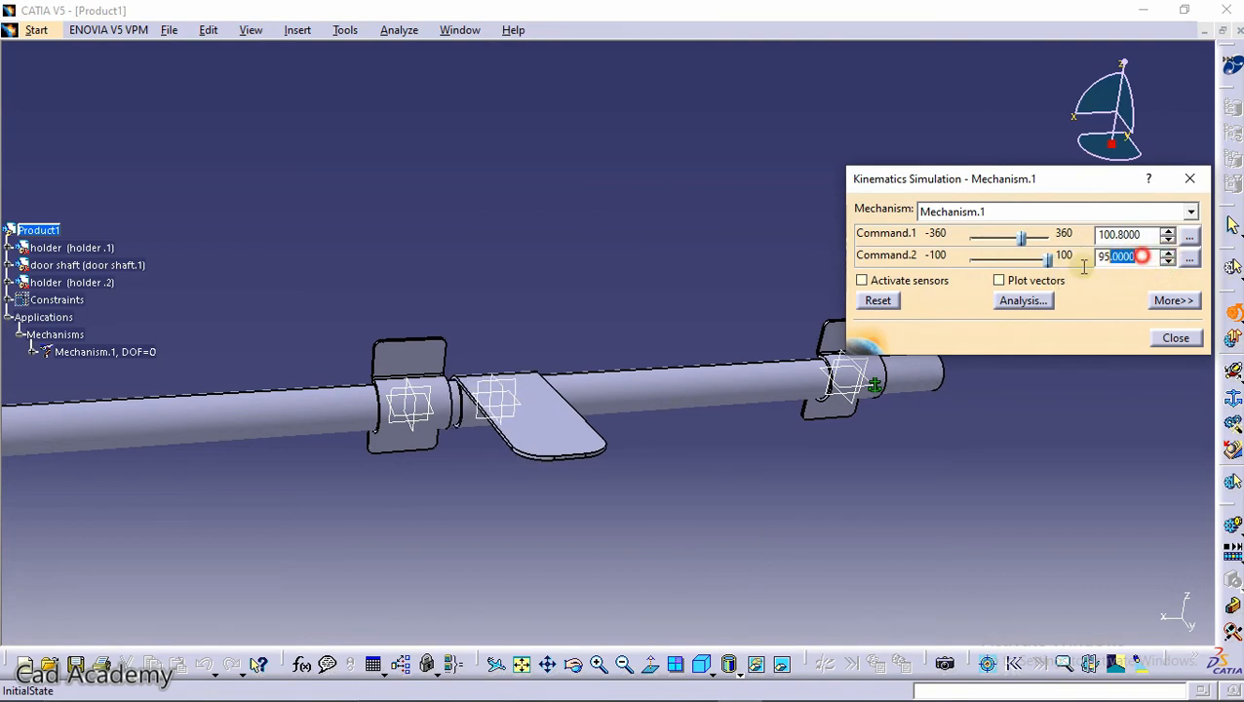
left_click_drag(1083, 267, 1079, 262)
Limit the Command.2 slider range to 0 through 97 and slide the shaft back to 0
left_click(1190, 256)
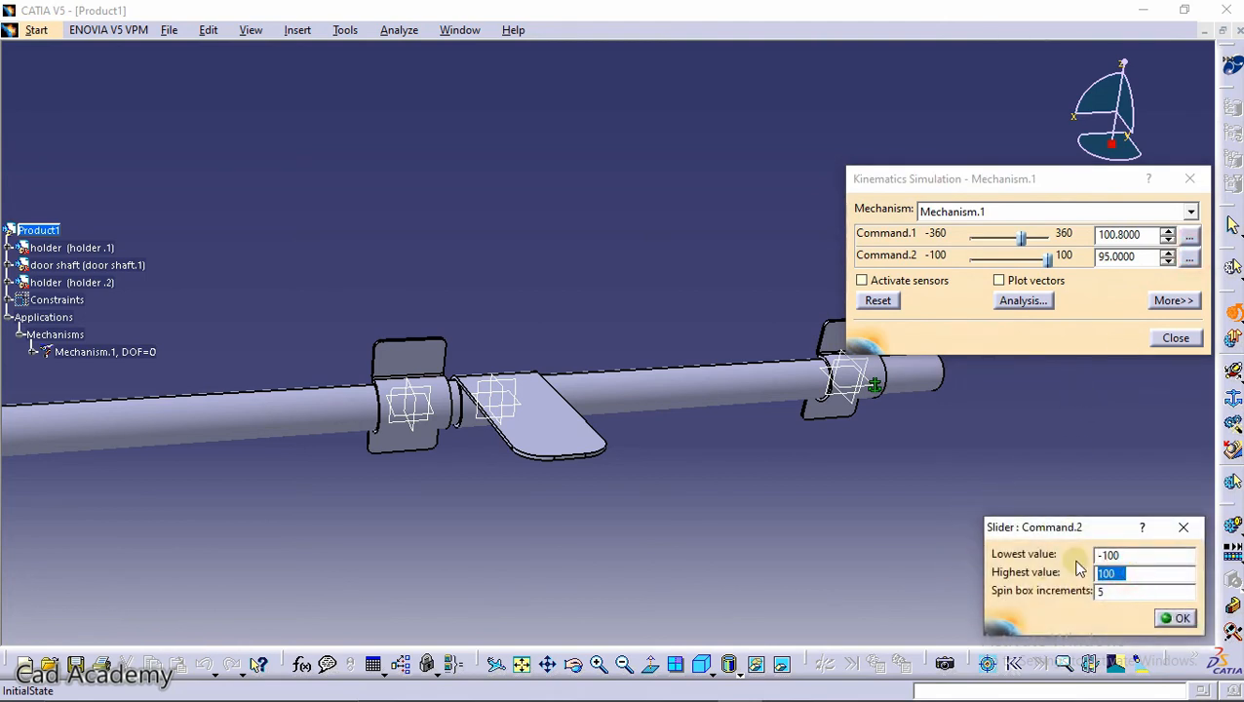
left_click(1129, 556)
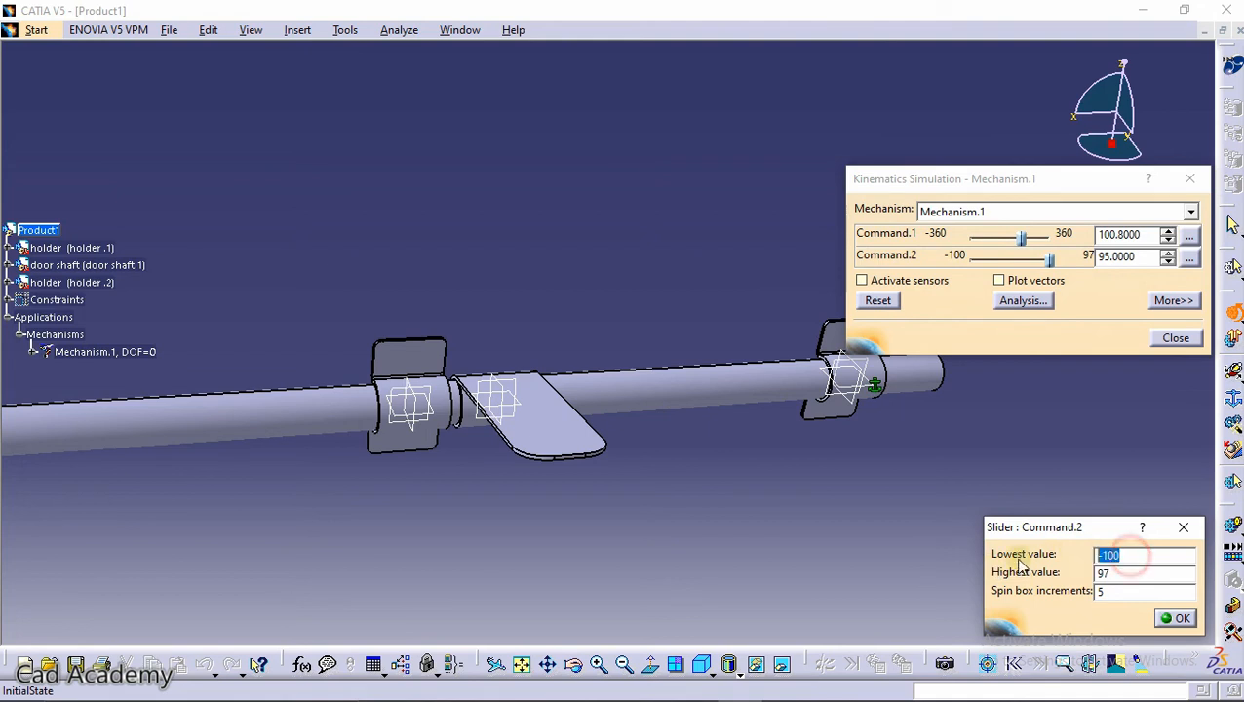
left_click(1180, 619)
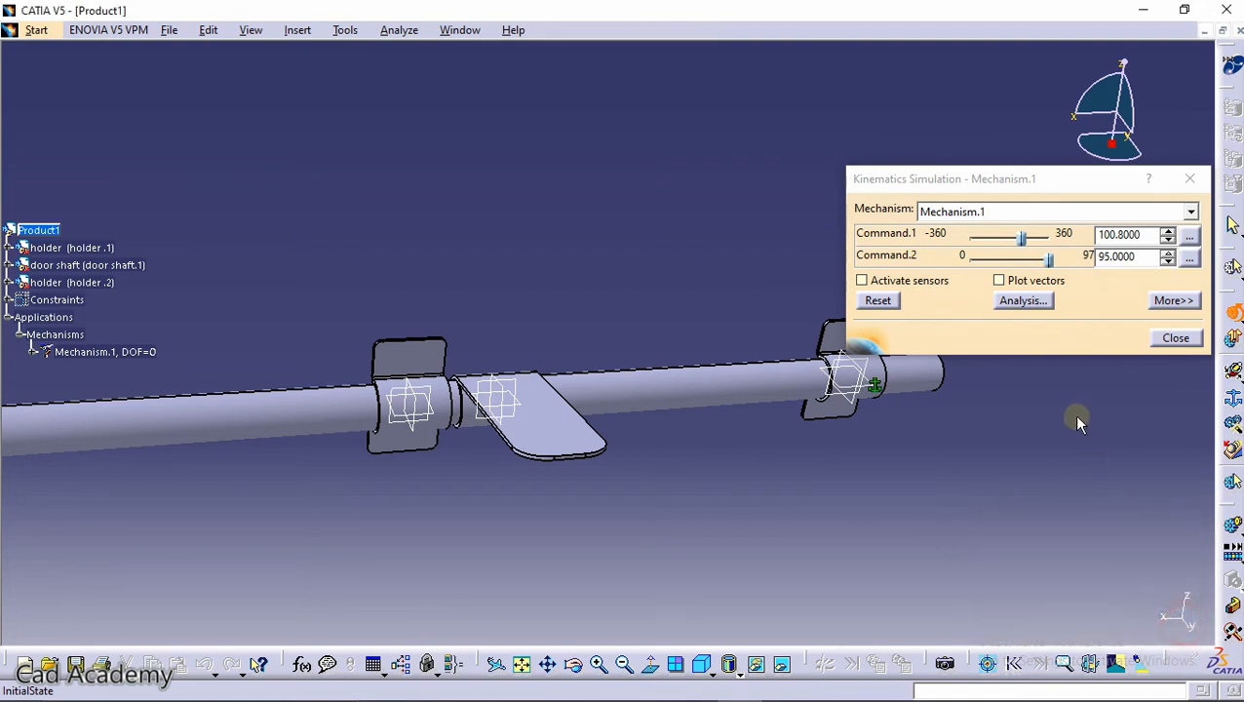
left_click_drag(1050, 264, 895, 276)
Limit the Command.1 slider range to a lowest value of 0 and a highest value of 120
middle_click_drag(554, 273, 526, 380)
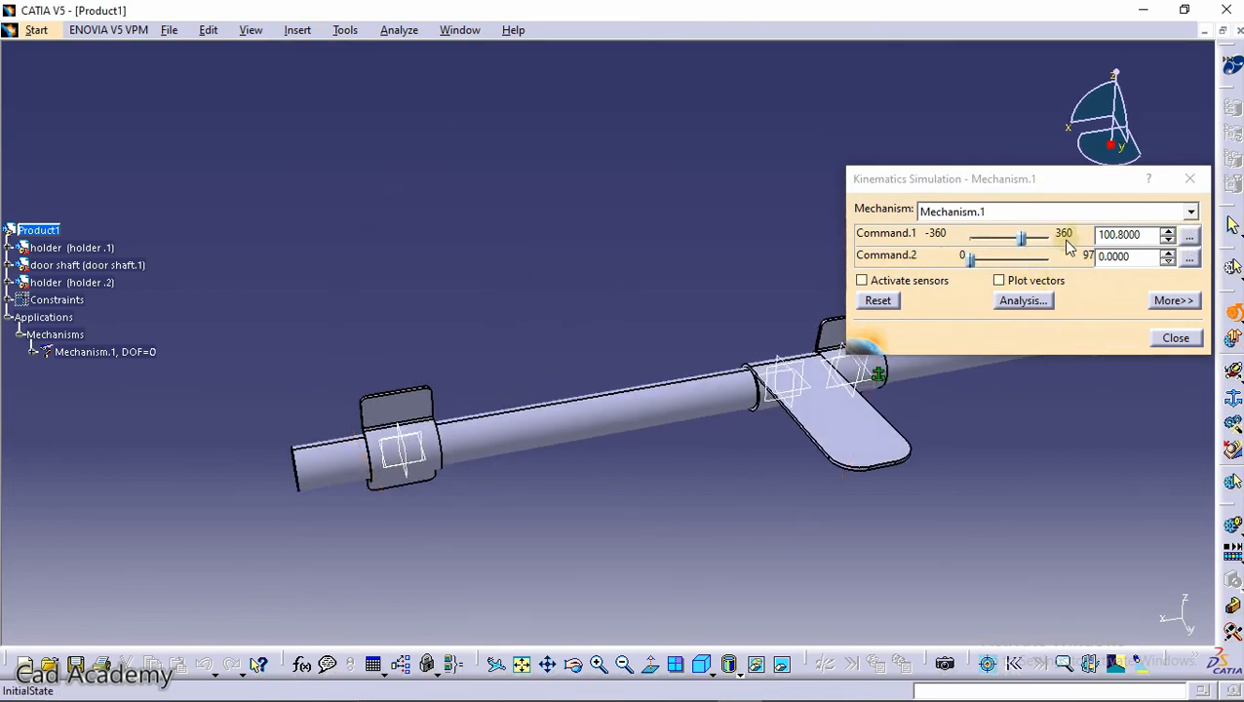
left_click(837, 348)
middle_click_drag(837, 348, 713, 327)
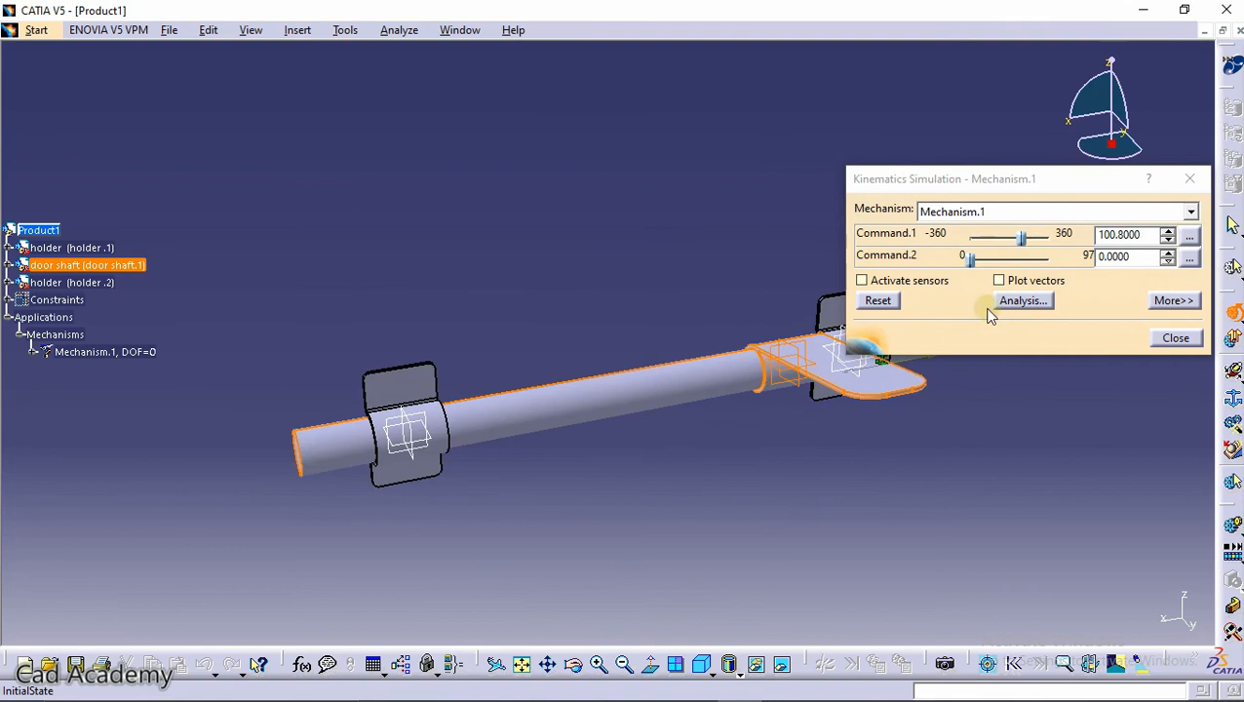
left_click(1188, 235)
double_click(1114, 555)
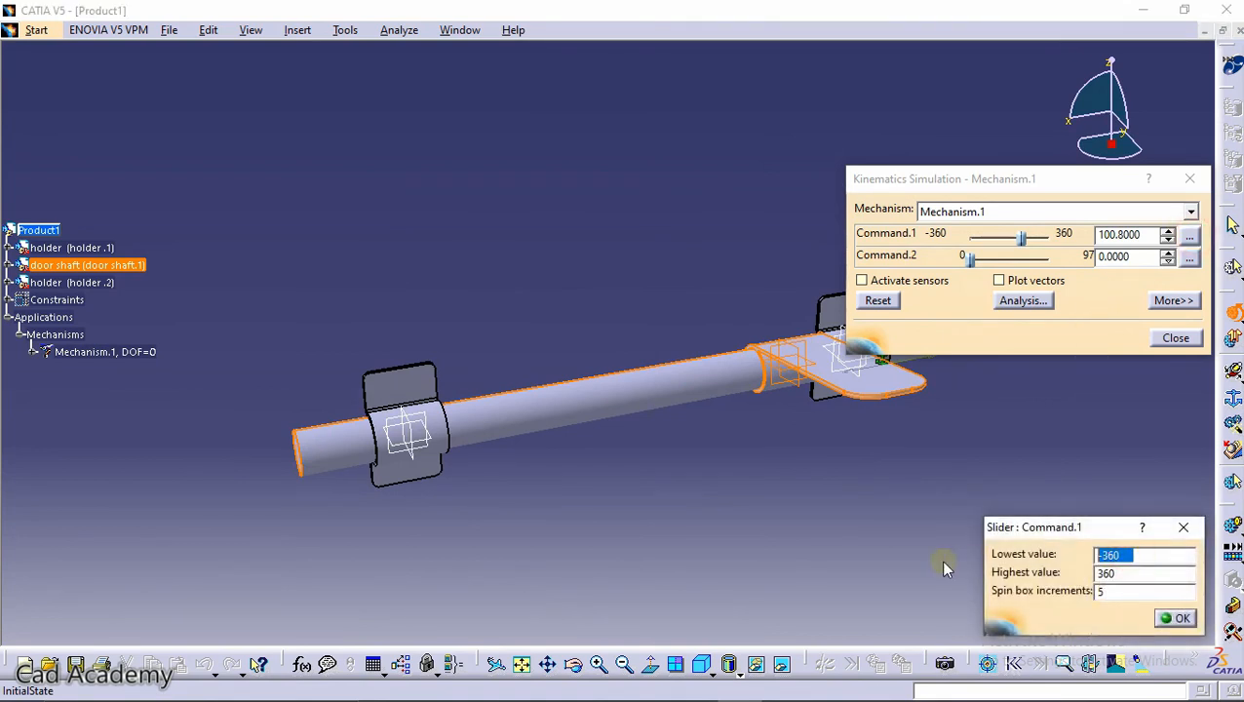
type("0")
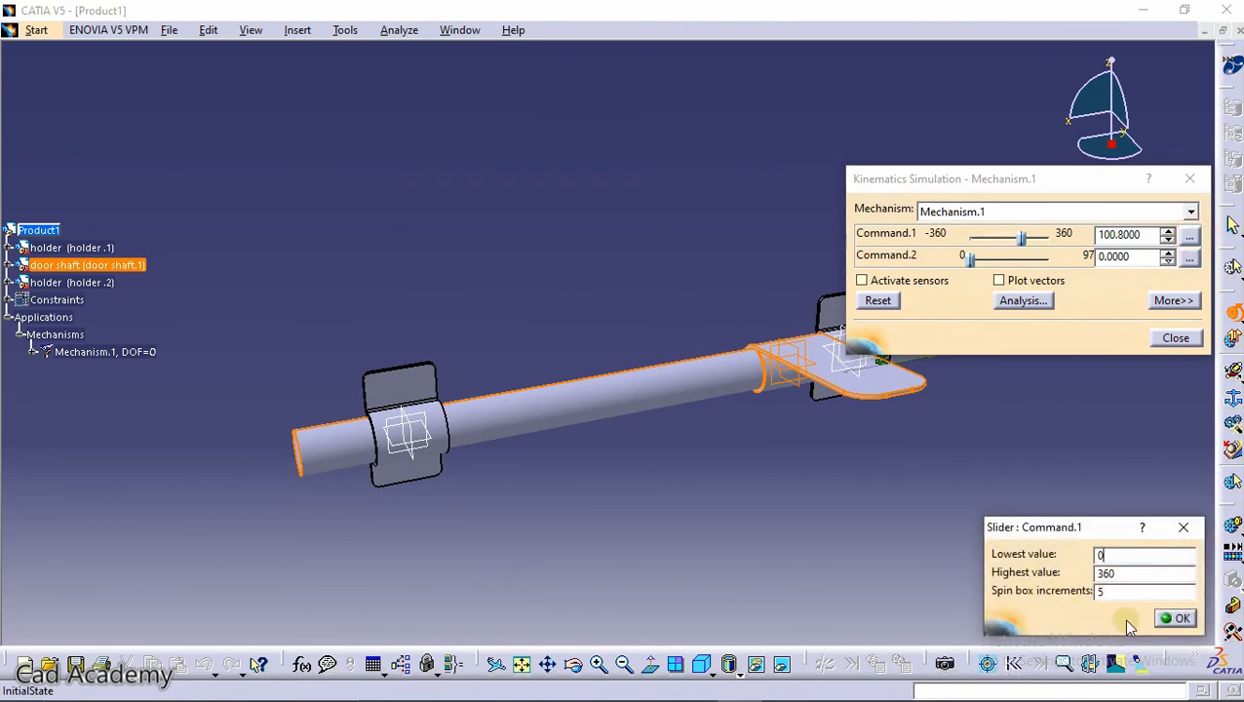
double_click(1119, 572)
type("120")
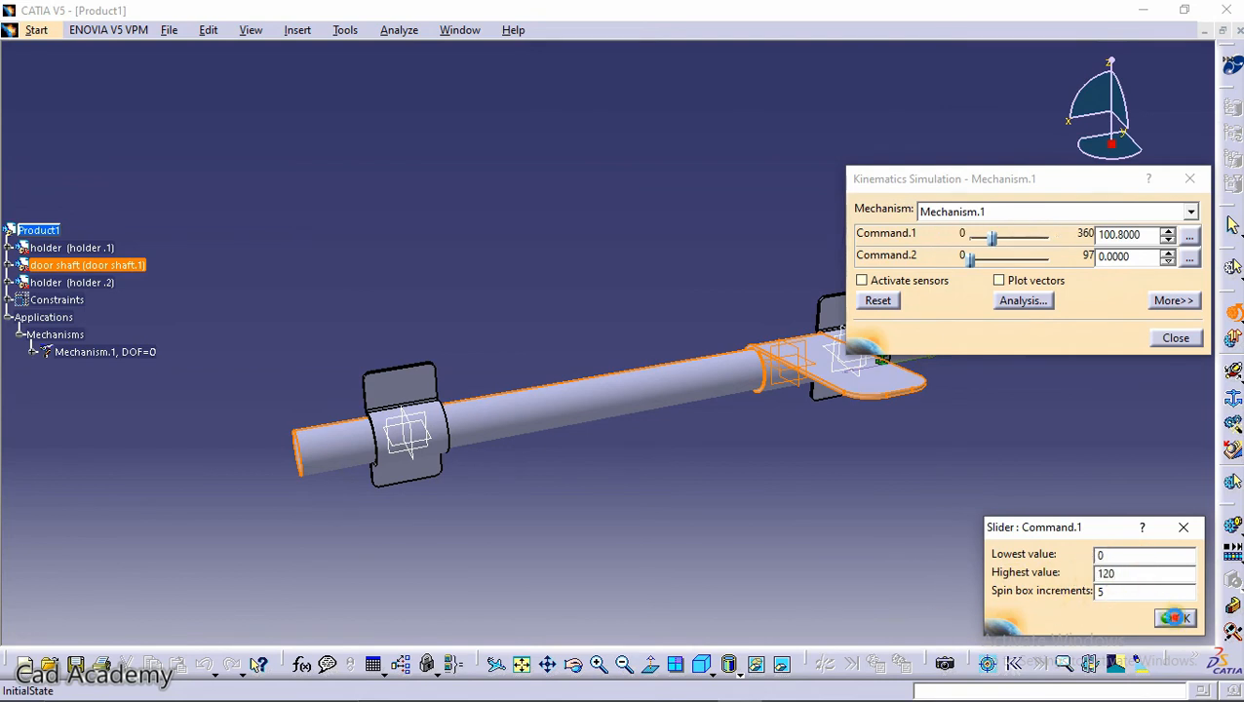
left_click(1175, 617)
Return Command.1 to 0 and close the kinematics simulation
left_click_drag(991, 237, 936, 237)
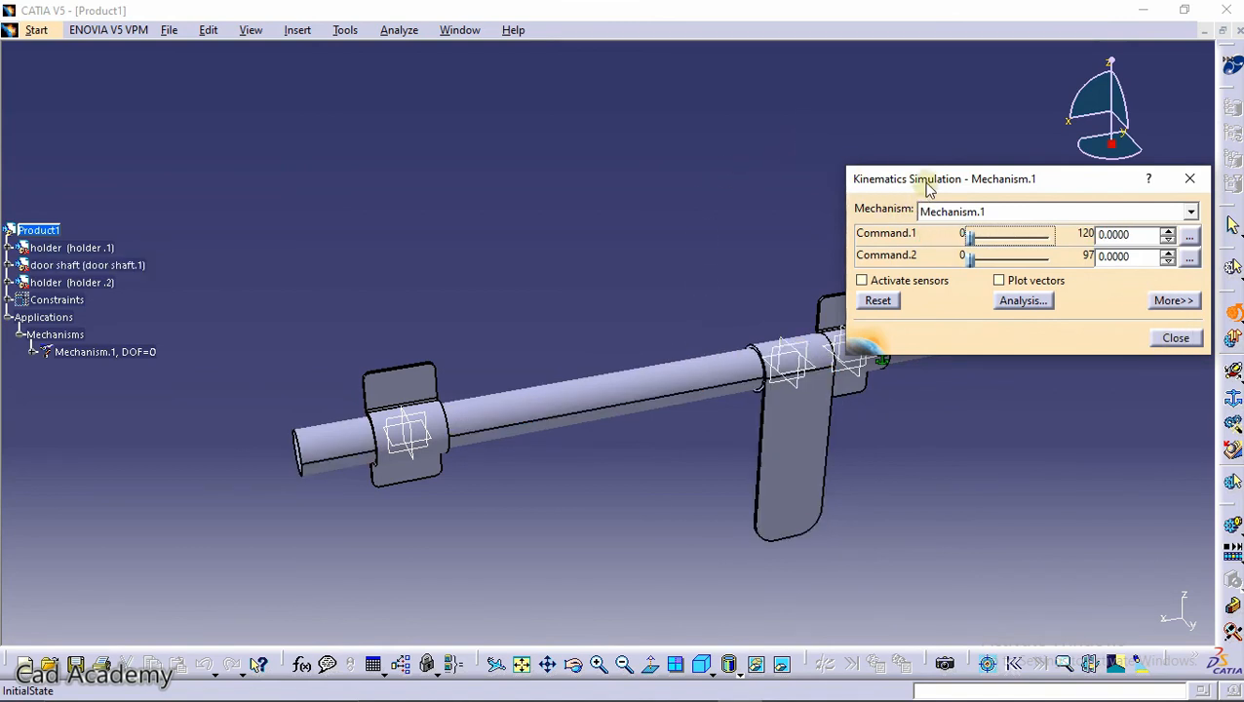
left_click_drag(975, 236, 912, 255)
left_click(1191, 341)
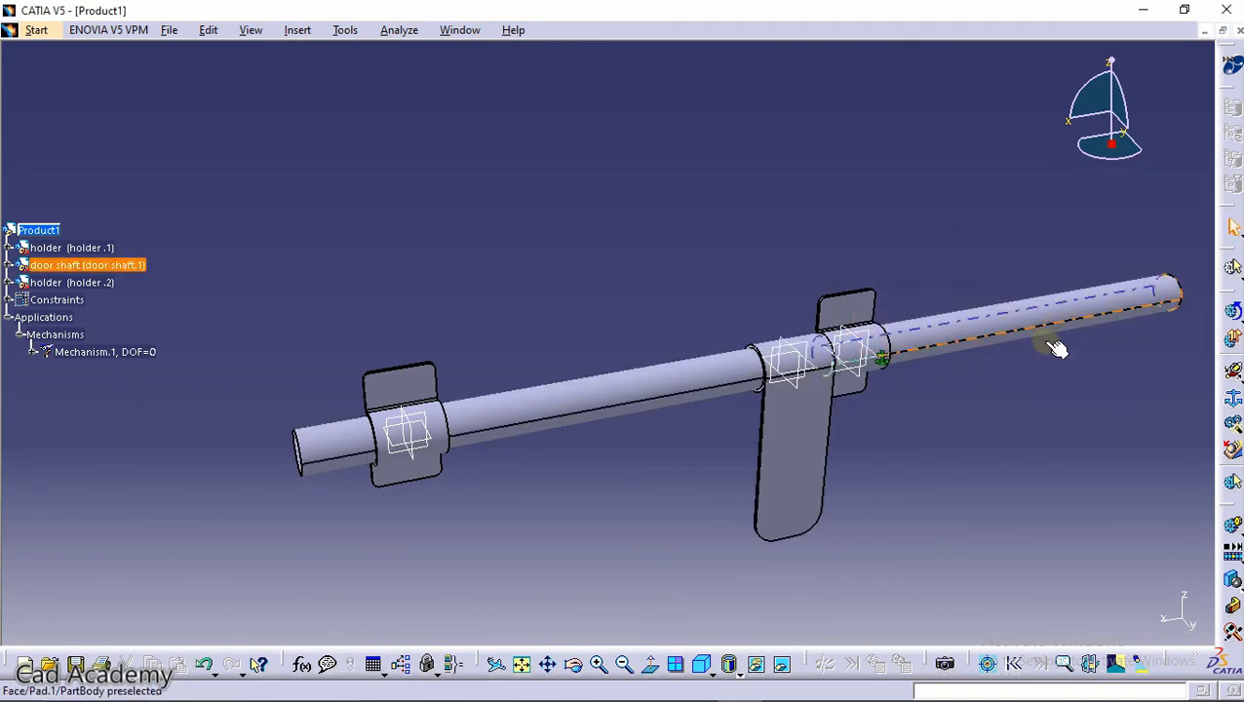
Create a simulation with Mechanism.1 as its simulation object
left_click(1232, 524)
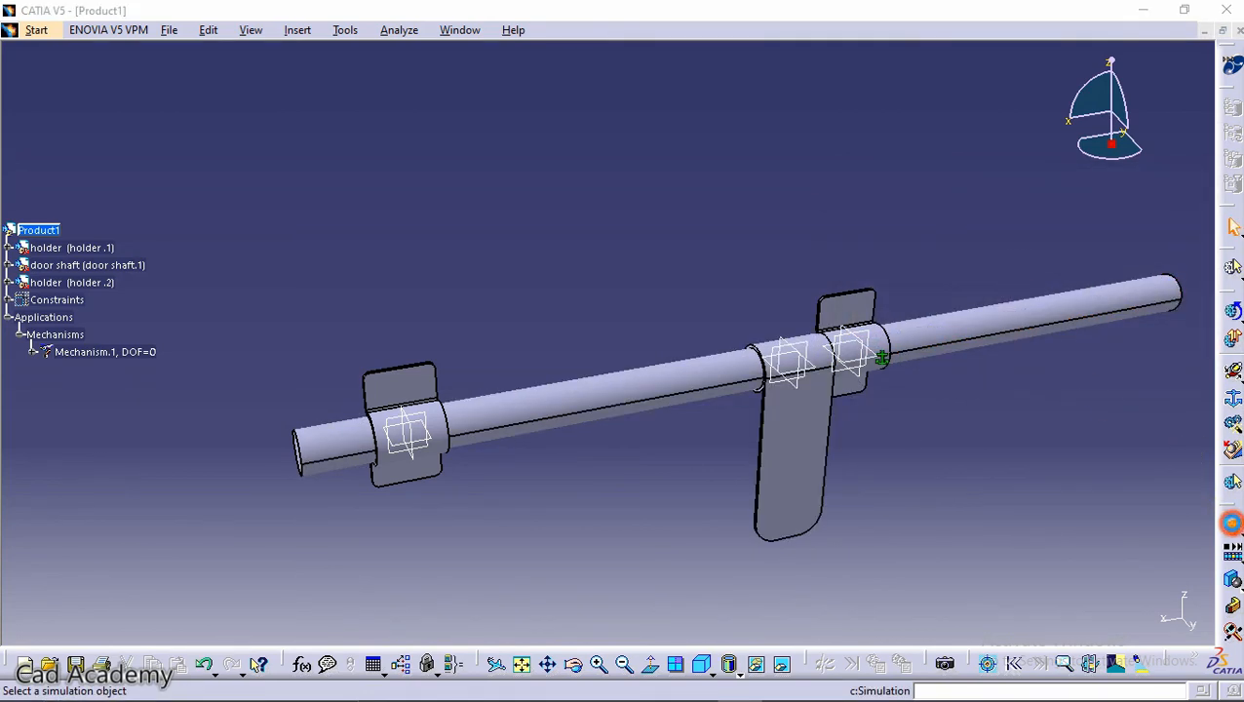
left_click(911, 503)
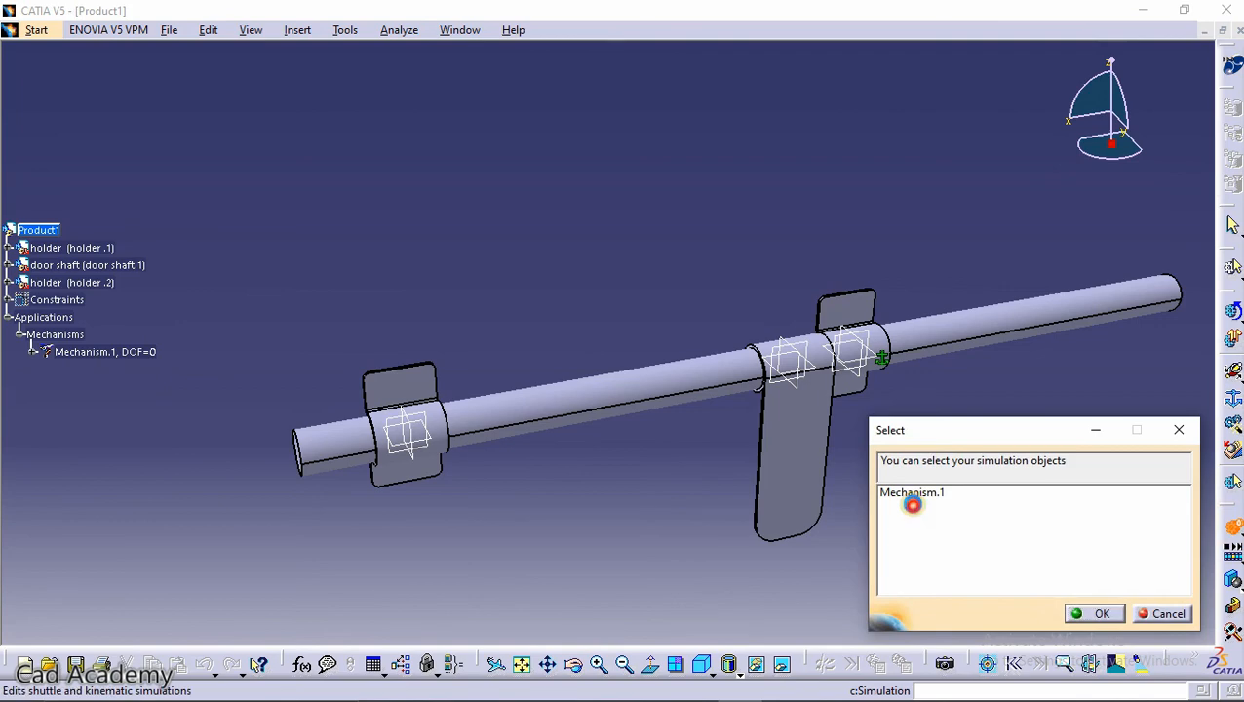
left_click(1095, 613)
middle_click_drag(820, 324, 768, 324)
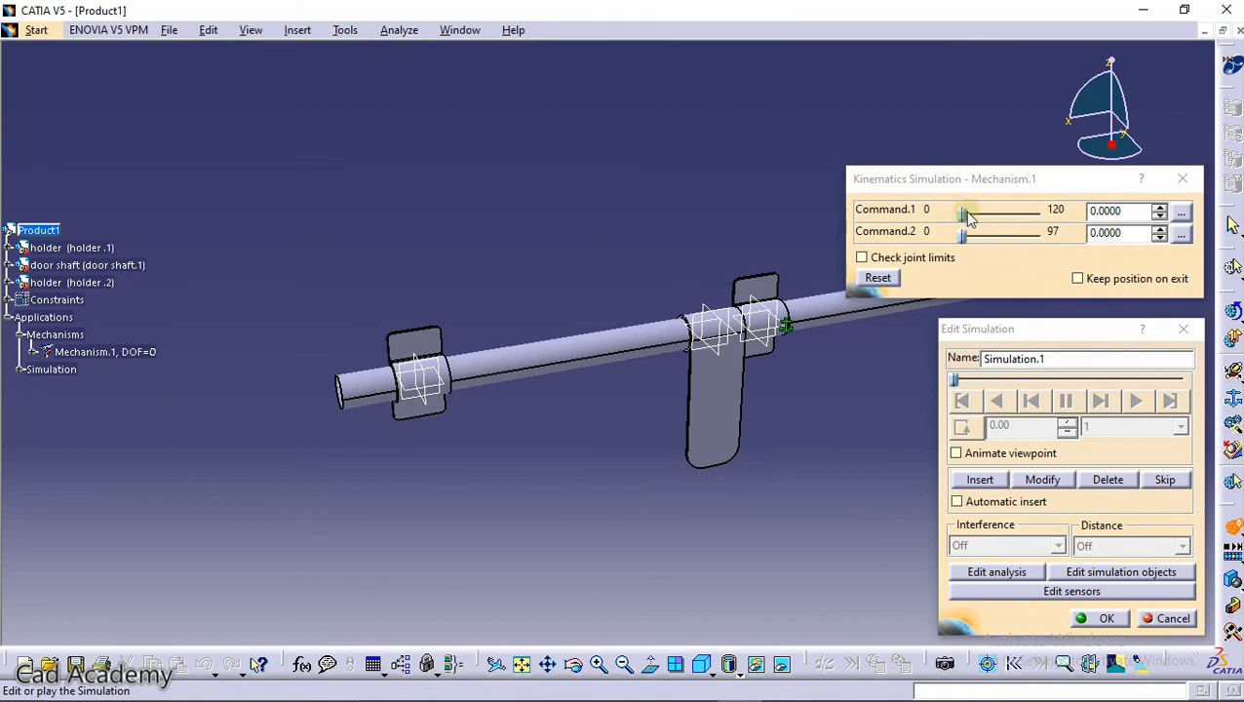
Insert four simulation positions with Command.1 and Command.2 at 0 and 0, 120 and 0, 120 and 97, and 0 and 97
left_click(980, 480)
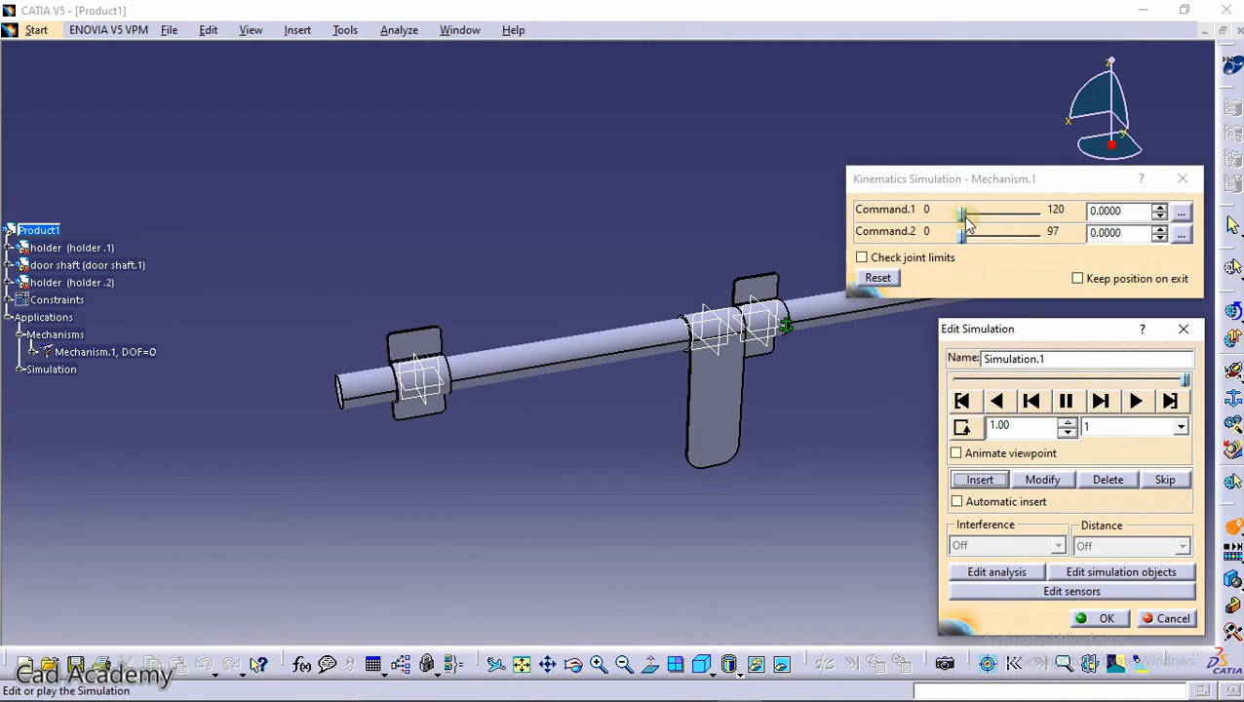
left_click_drag(964, 215, 1044, 208)
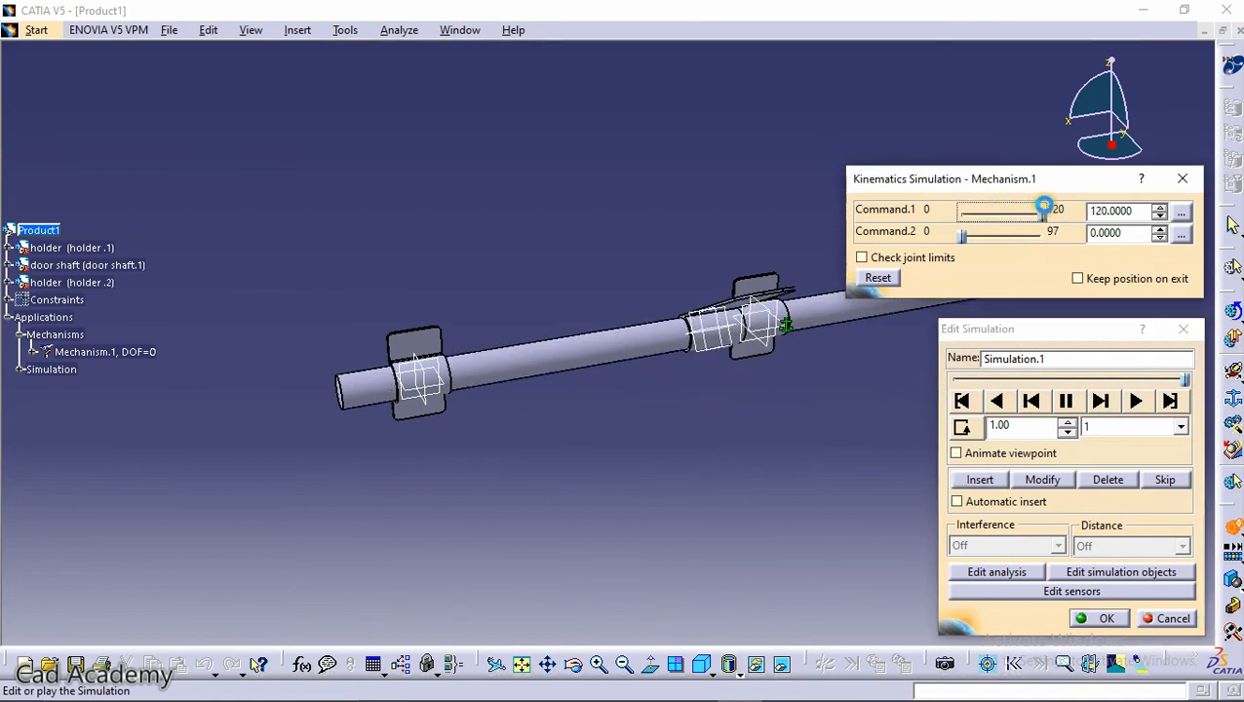
left_click(977, 481)
left_click_drag(960, 244, 950, 216)
left_click(980, 481)
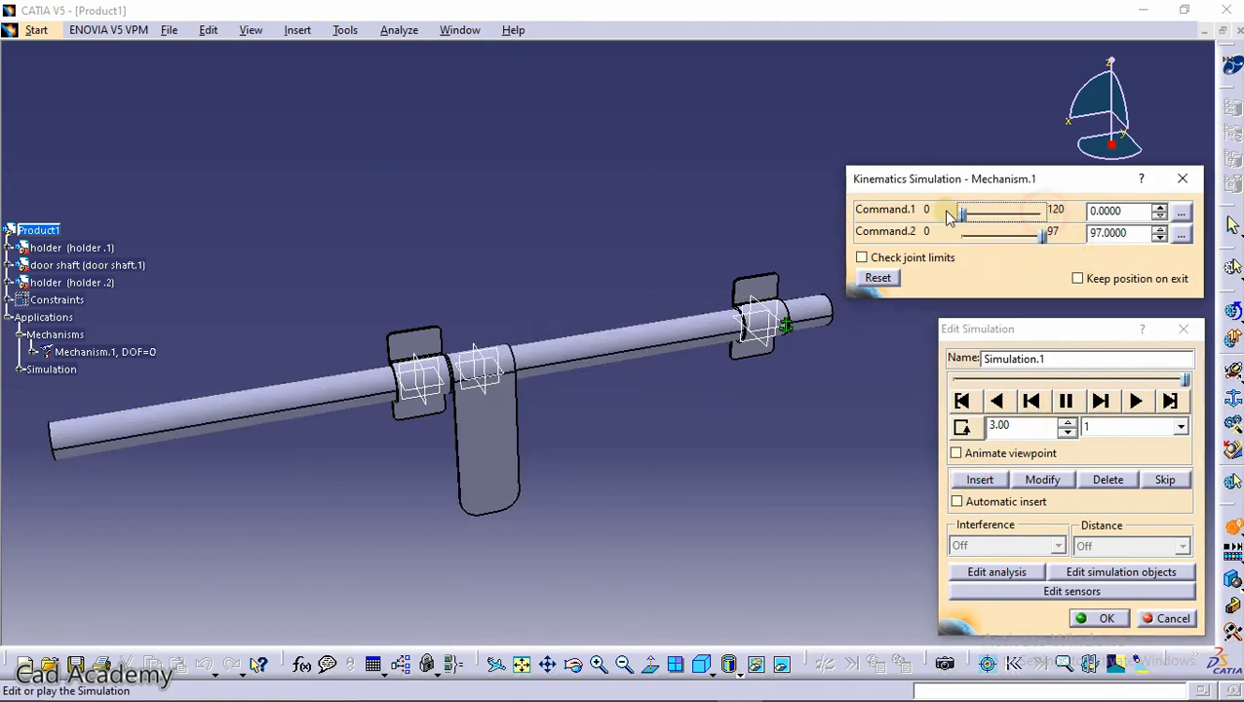
left_click(979, 481)
Play the simulation from its start at step 1, replay it with a step of 0.04, and accept it
left_click(961, 400)
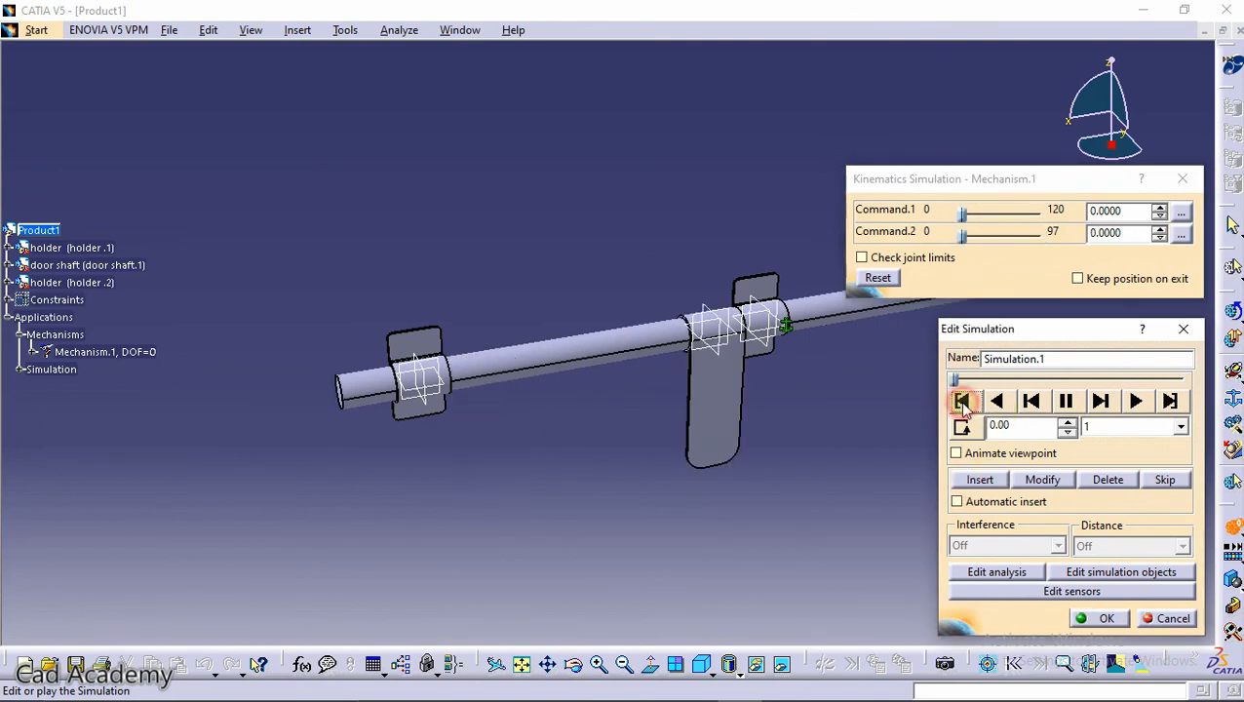
left_click(1134, 402)
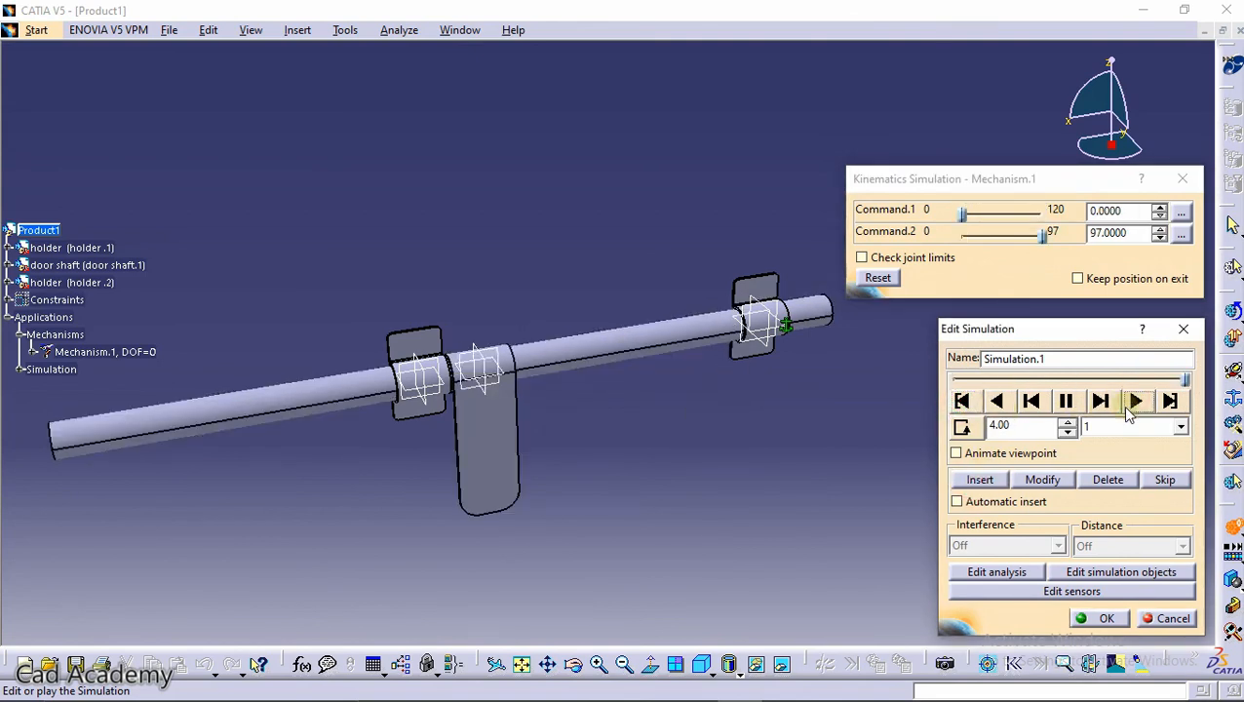
left_click(960, 401)
left_click(1181, 426)
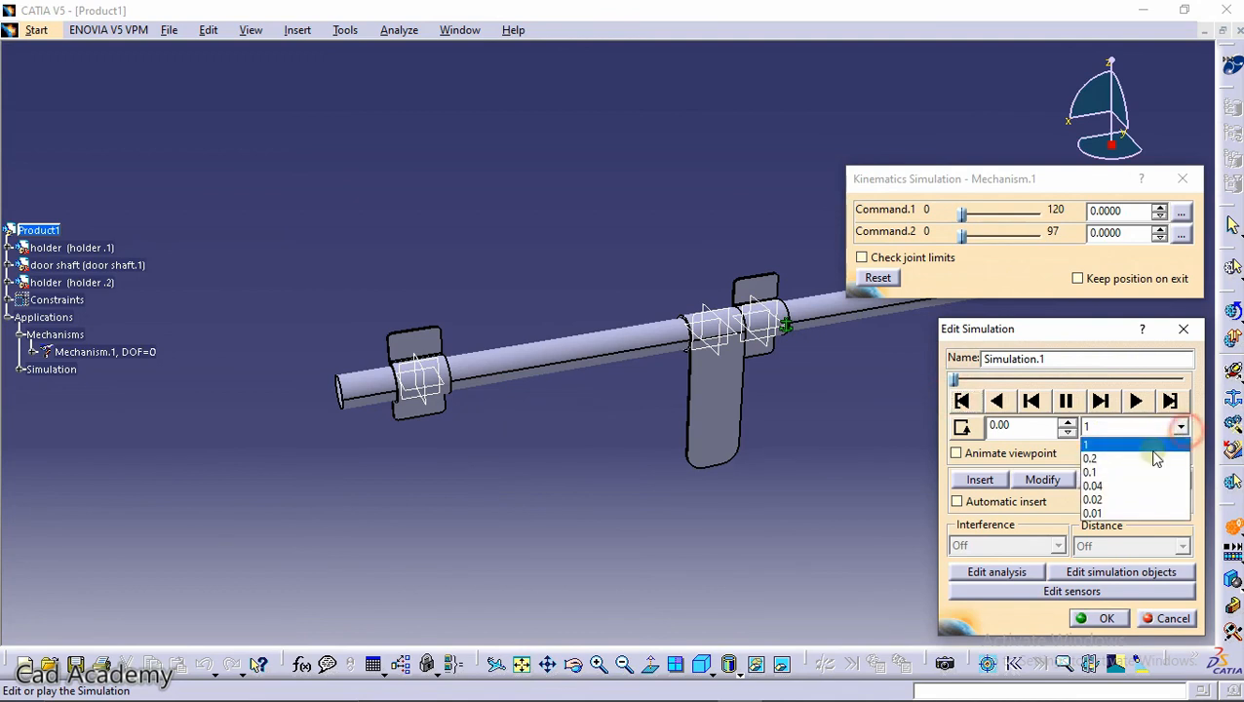
left_click(1112, 487)
left_click(1136, 400)
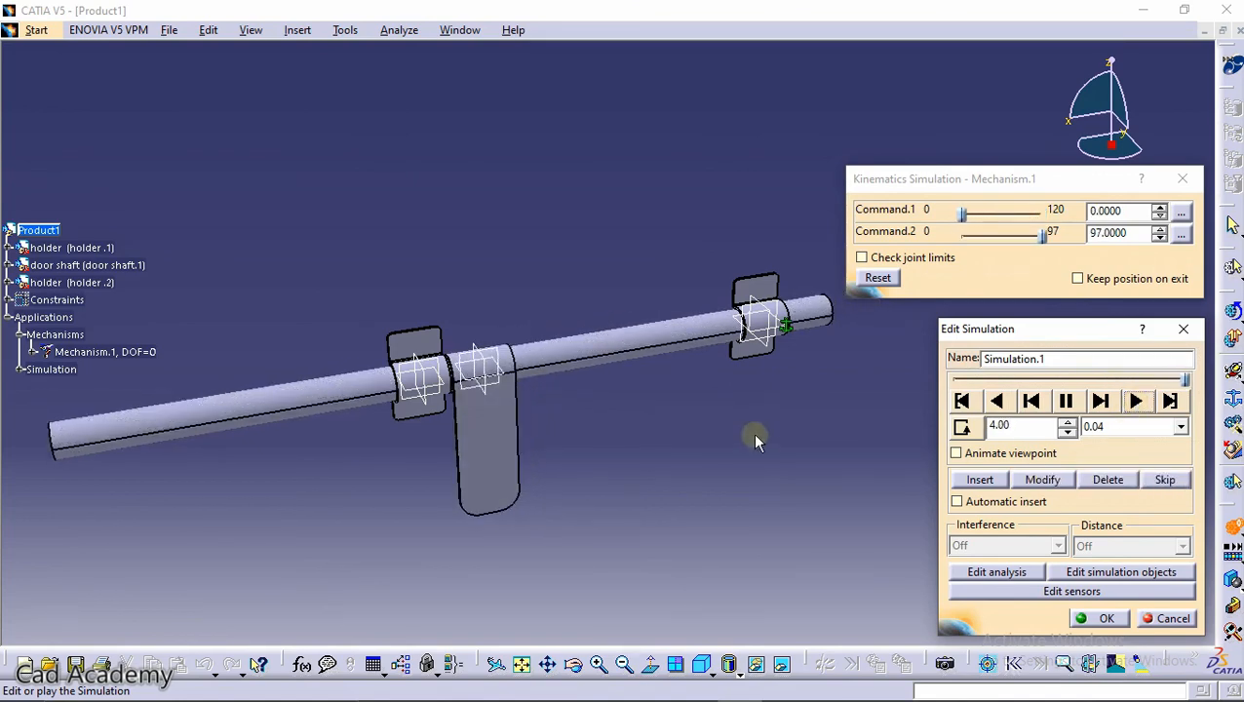
left_click(1105, 616)
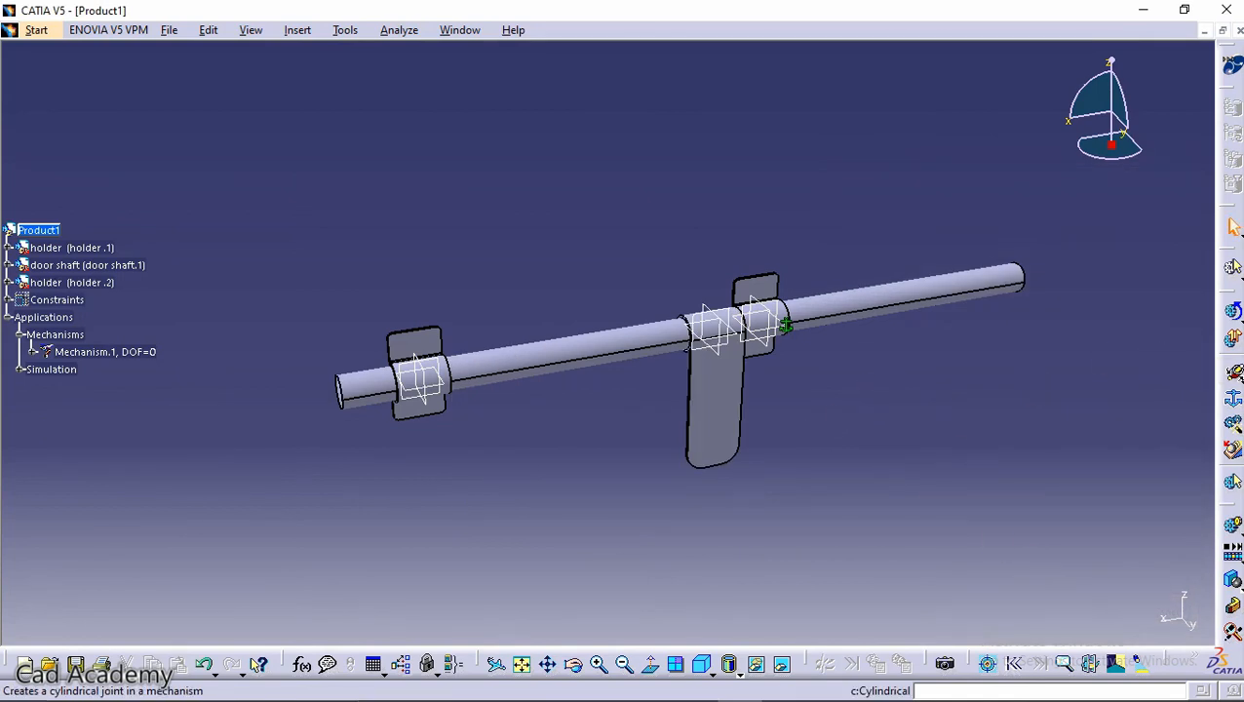
left_click(1233, 371)
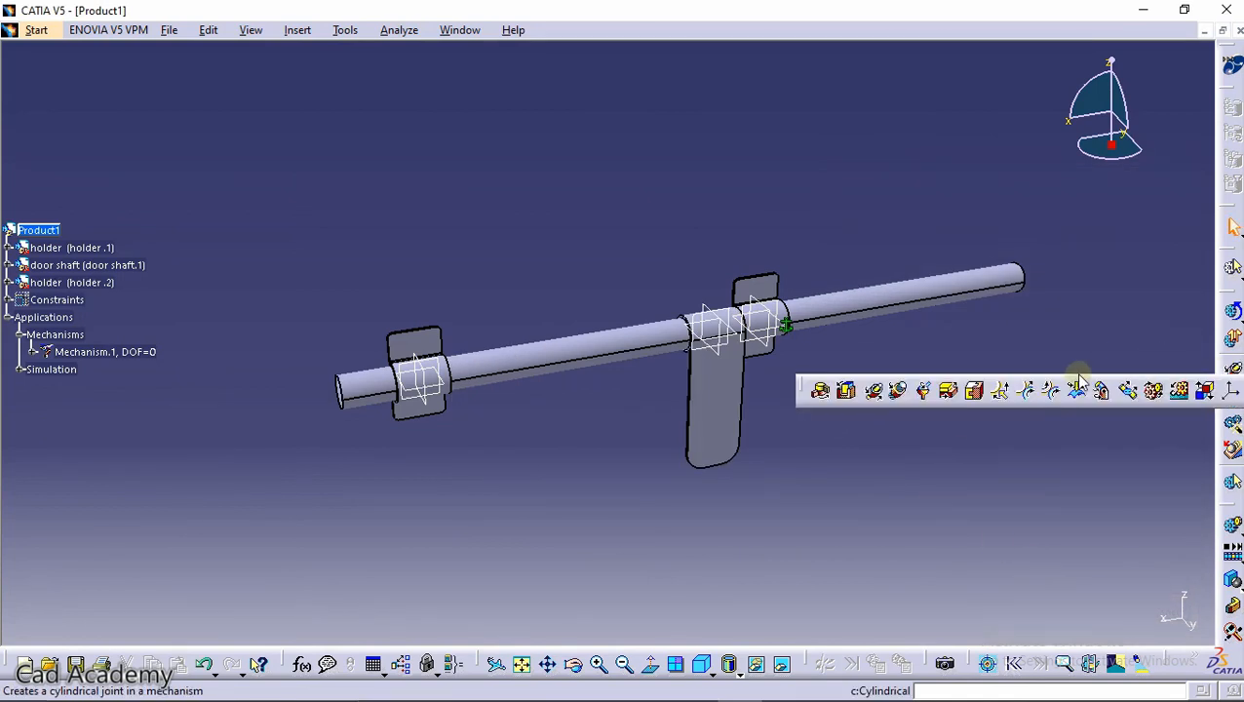
left_click(897, 391)
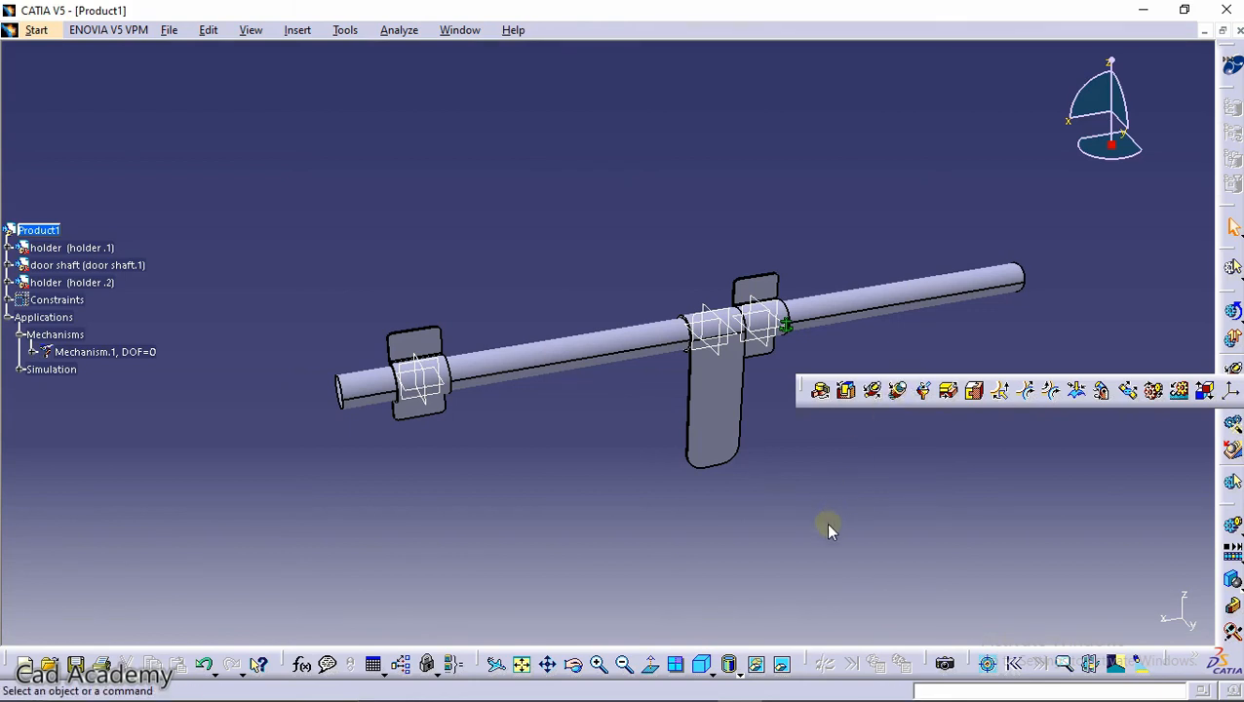